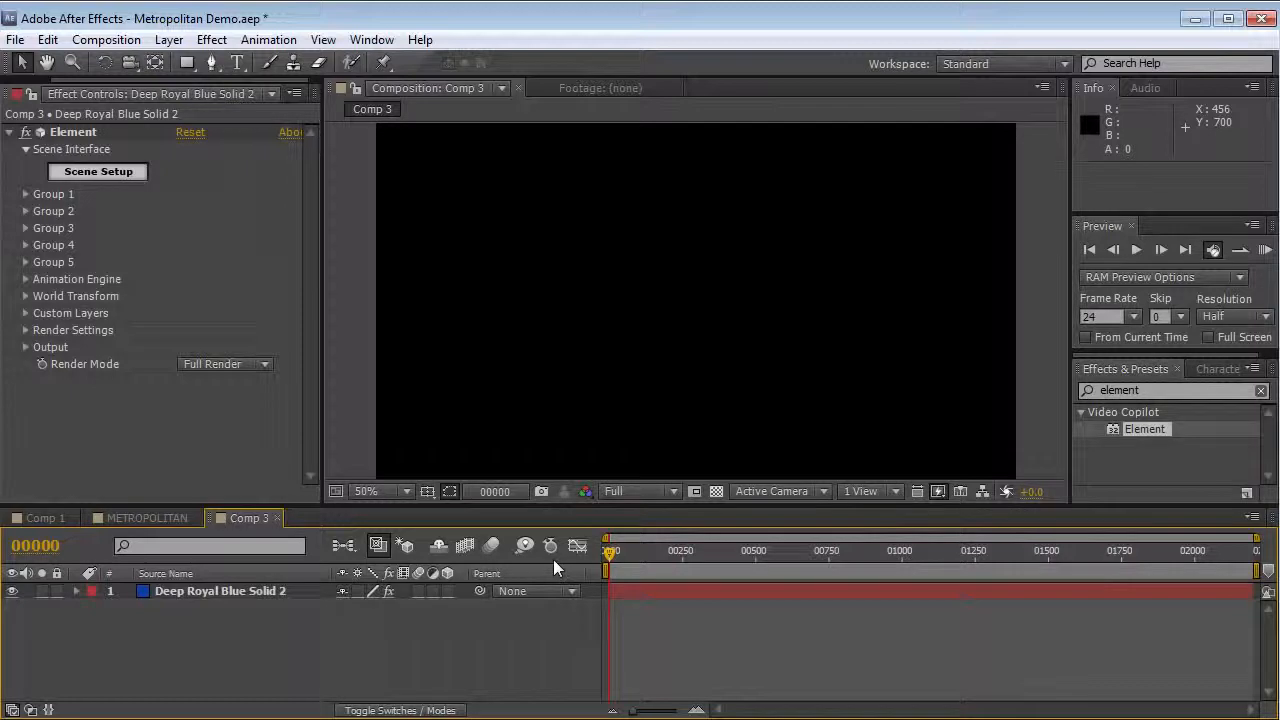
# Step: Open the Element effect's scene setup and narrow the folder list in the model browser
pyautogui.click(96, 133)
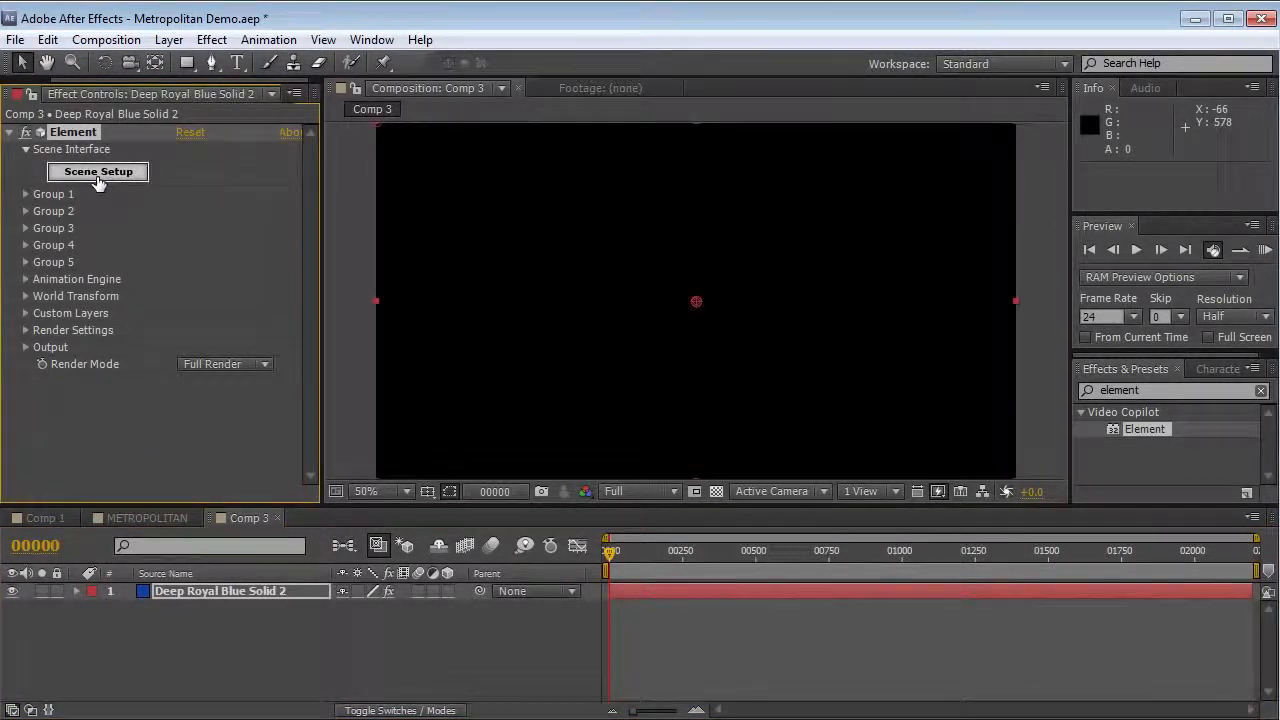
pyautogui.click(98, 174)
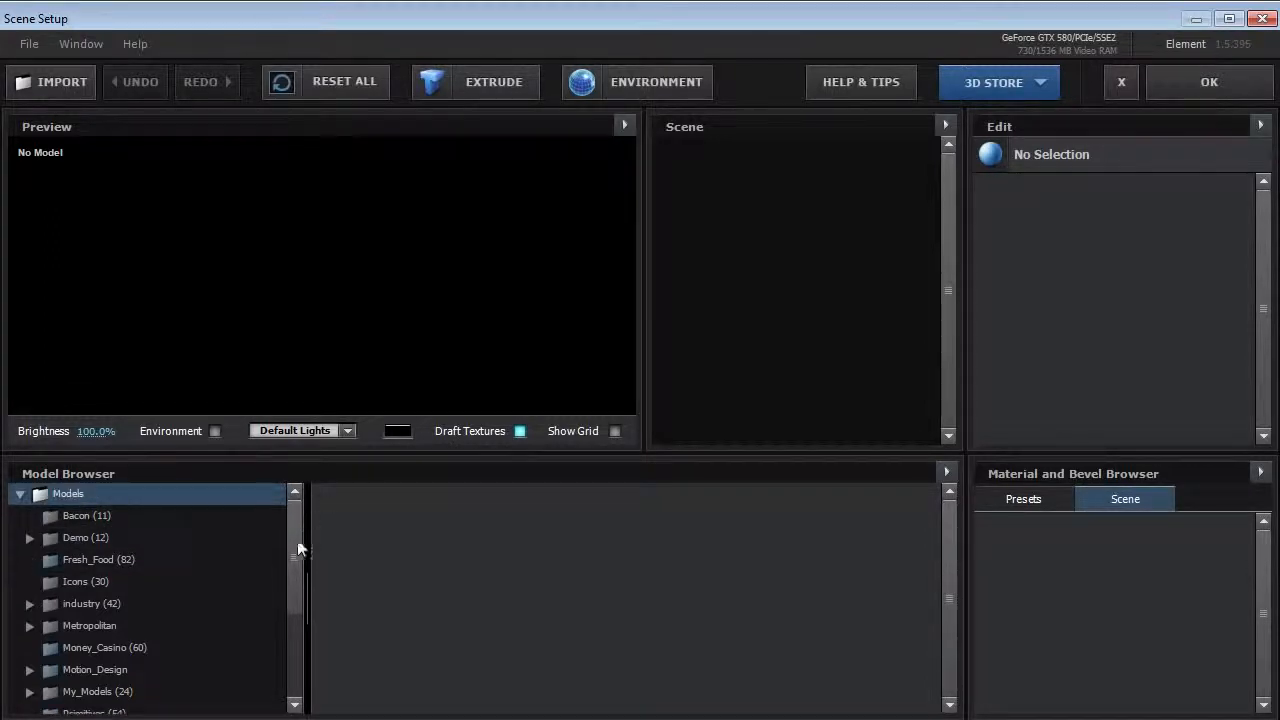
pyautogui.moveTo(306, 571); pyautogui.dragTo(269, 567)
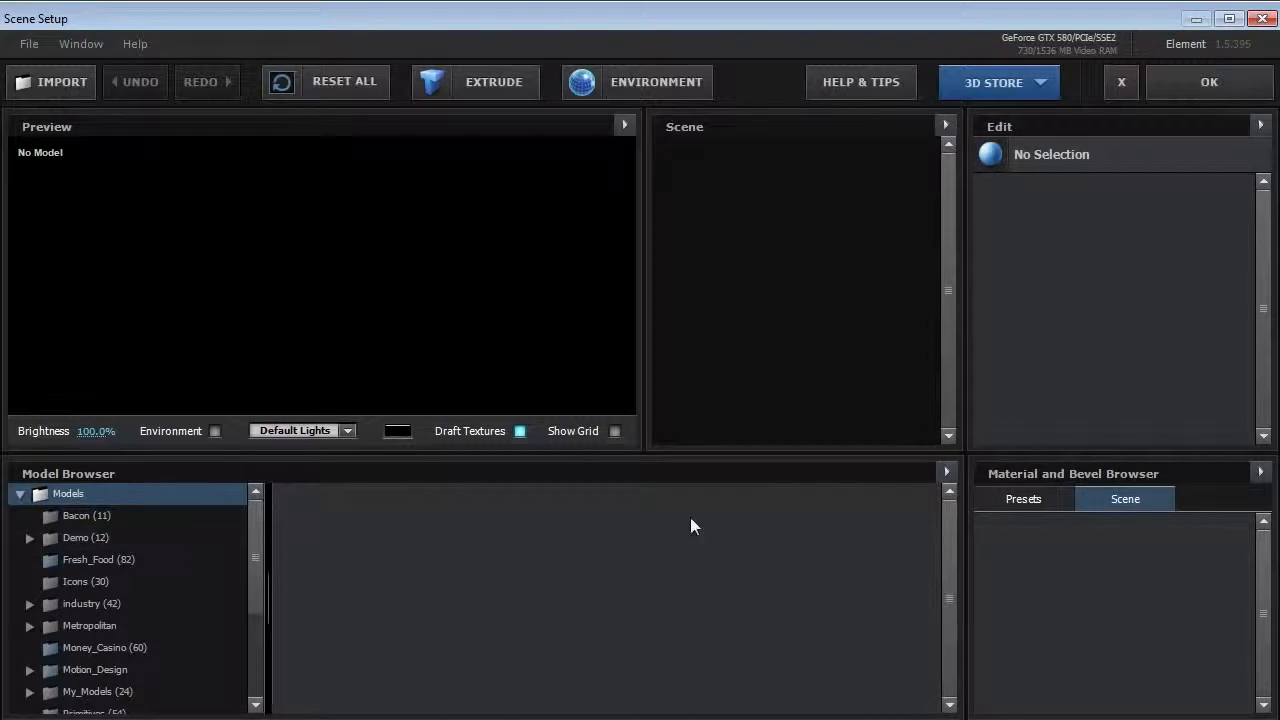
pyautogui.click(946, 471)
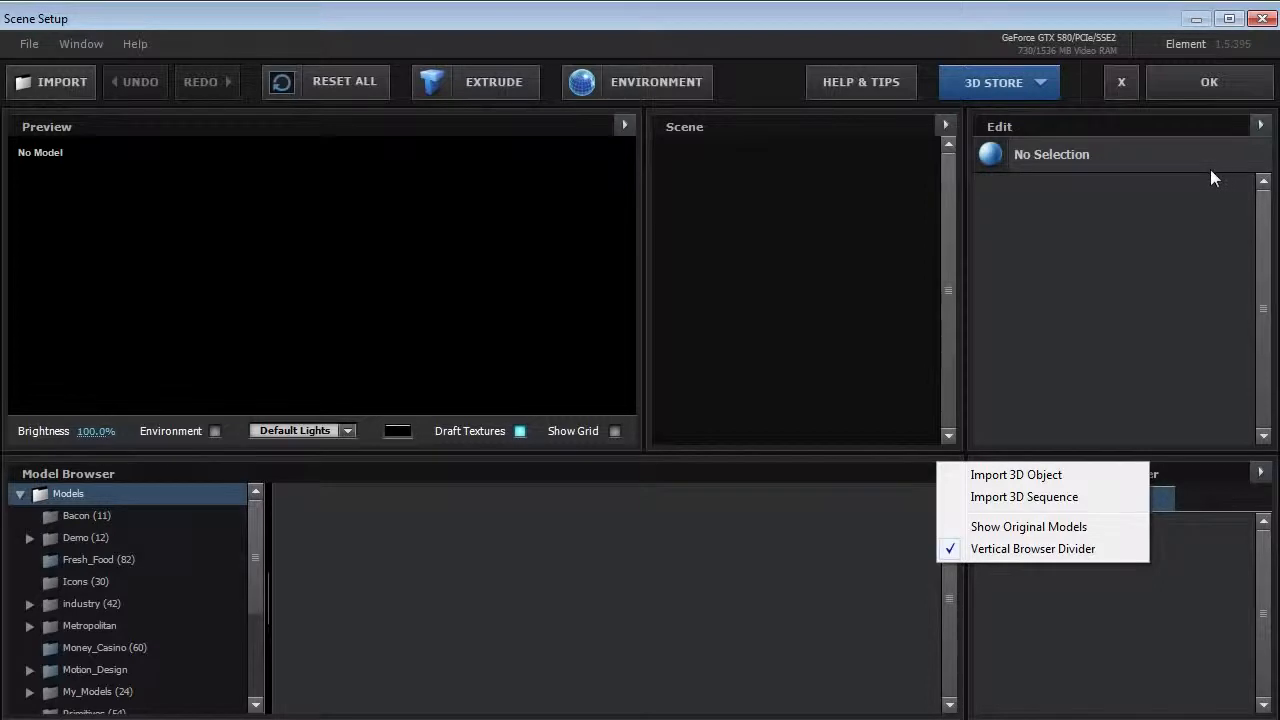
pyautogui.click(197, 497)
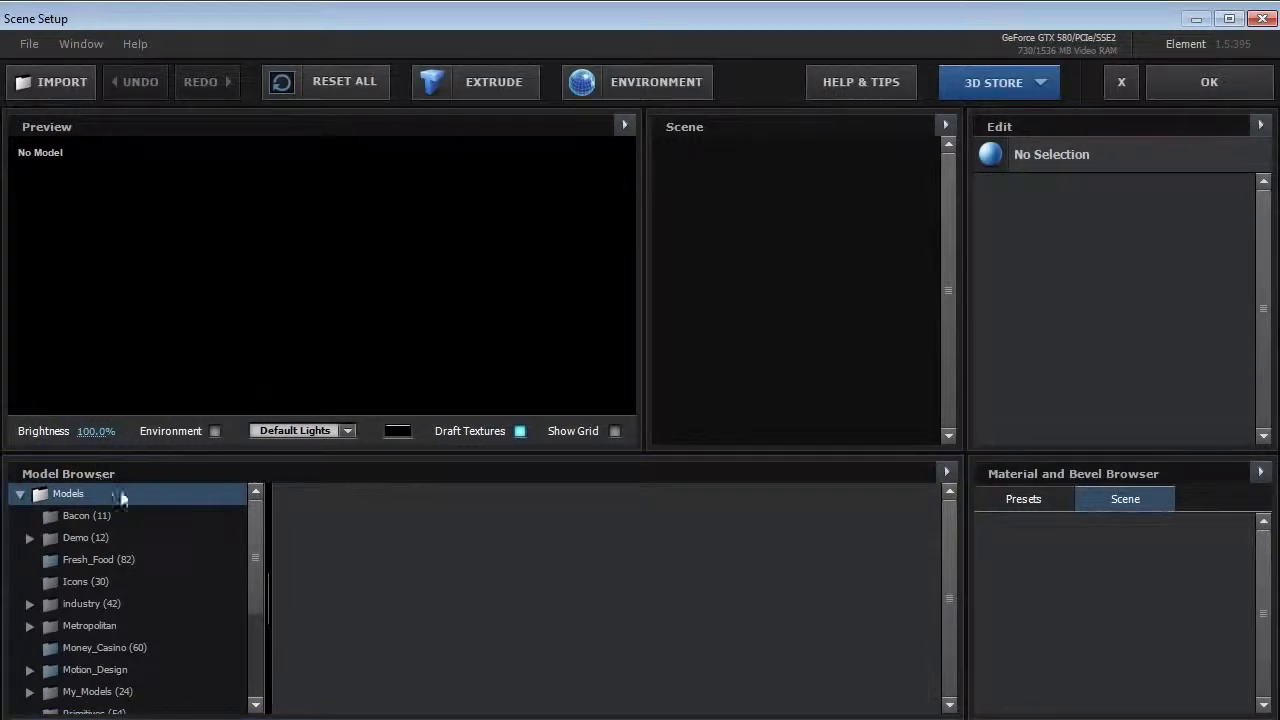
# Step: Expand the Metropolitan model folder and show the models in its Graphic_Buildings subfolder
pyautogui.moveTo(253, 545); pyautogui.dragTo(249, 607)
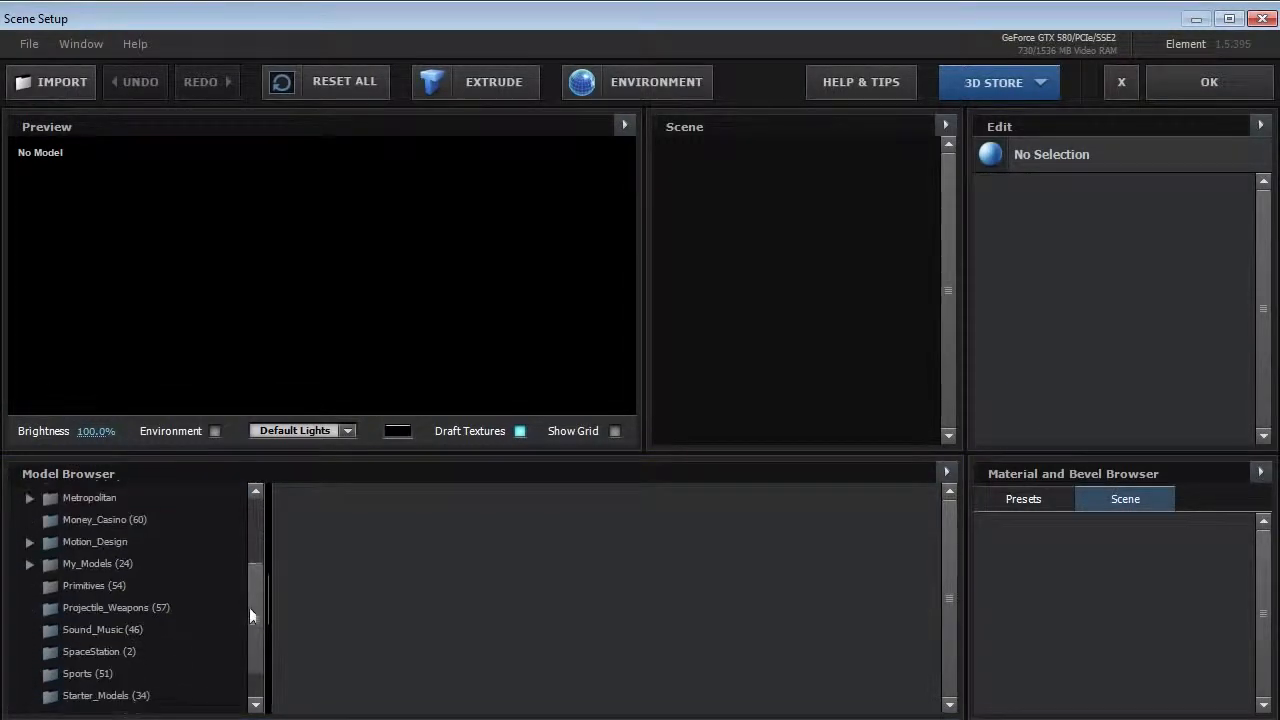
pyautogui.doubleClick(59, 496)
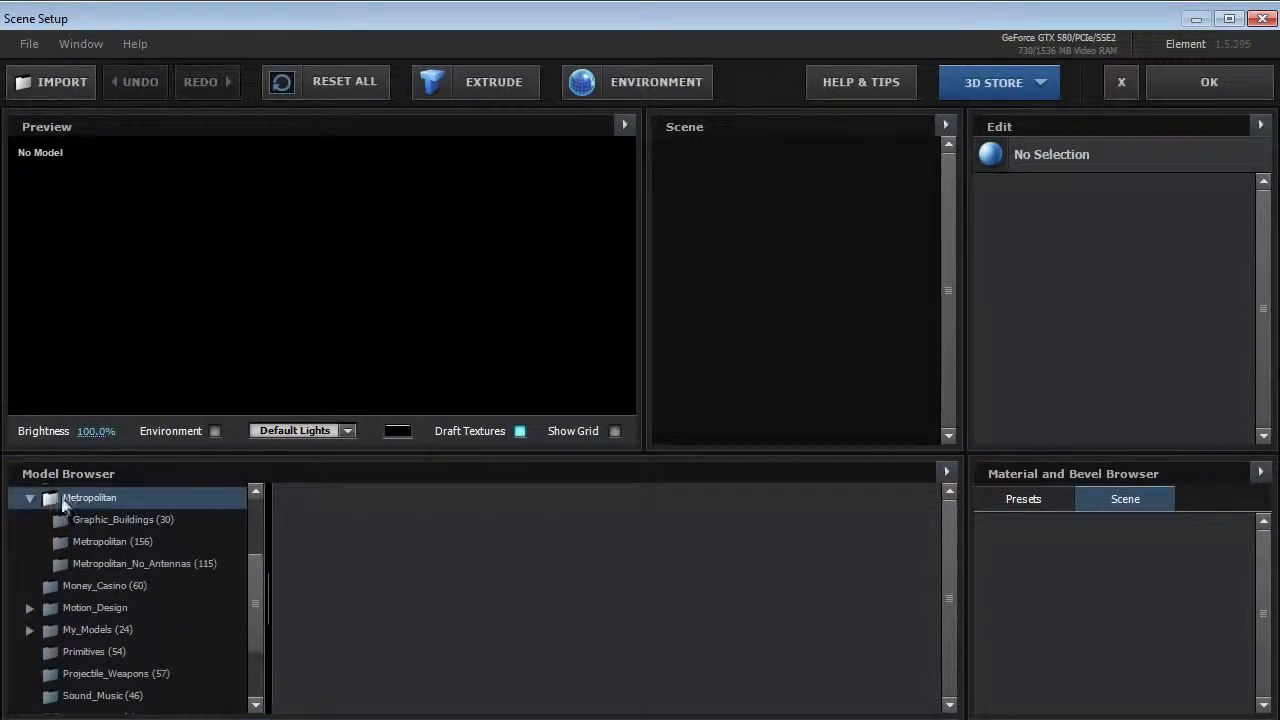
pyautogui.moveTo(254, 589); pyautogui.dragTo(252, 591)
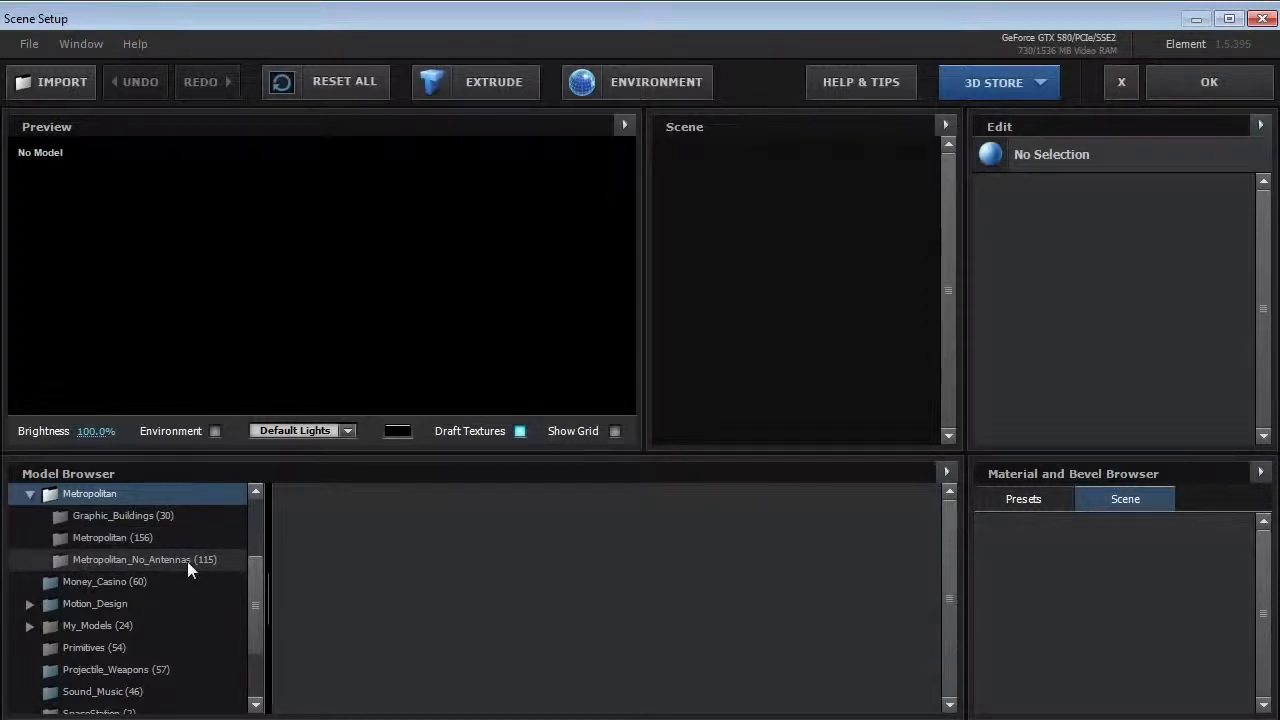
pyautogui.click(143, 513)
pyautogui.moveTo(948, 517)
pyautogui.mouseDown()
pyautogui.moveTo(945, 584)
pyautogui.moveTo(937, 503)
pyautogui.mouseUp()
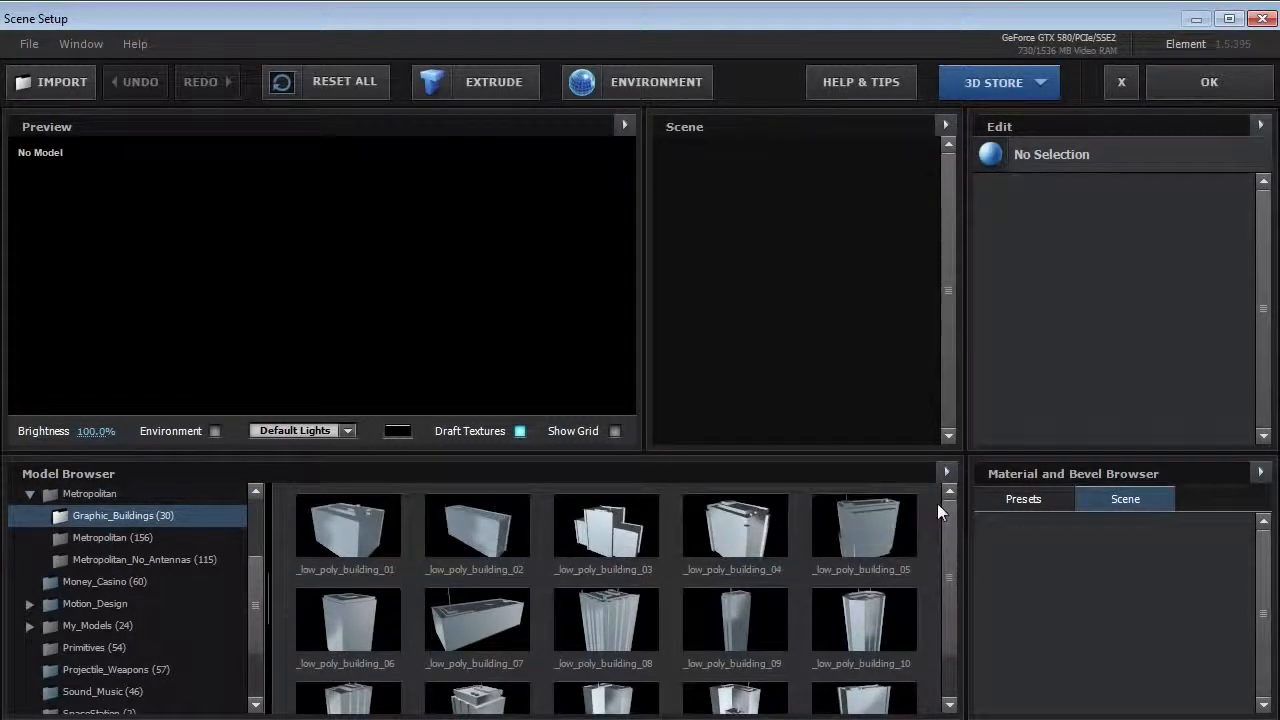
# Step: Preview the _low_poly_building_08 model from different angles and remove it from the scene
pyautogui.doubleClick(634, 616)
pyautogui.moveTo(335, 245); pyautogui.dragTo(443, 450)
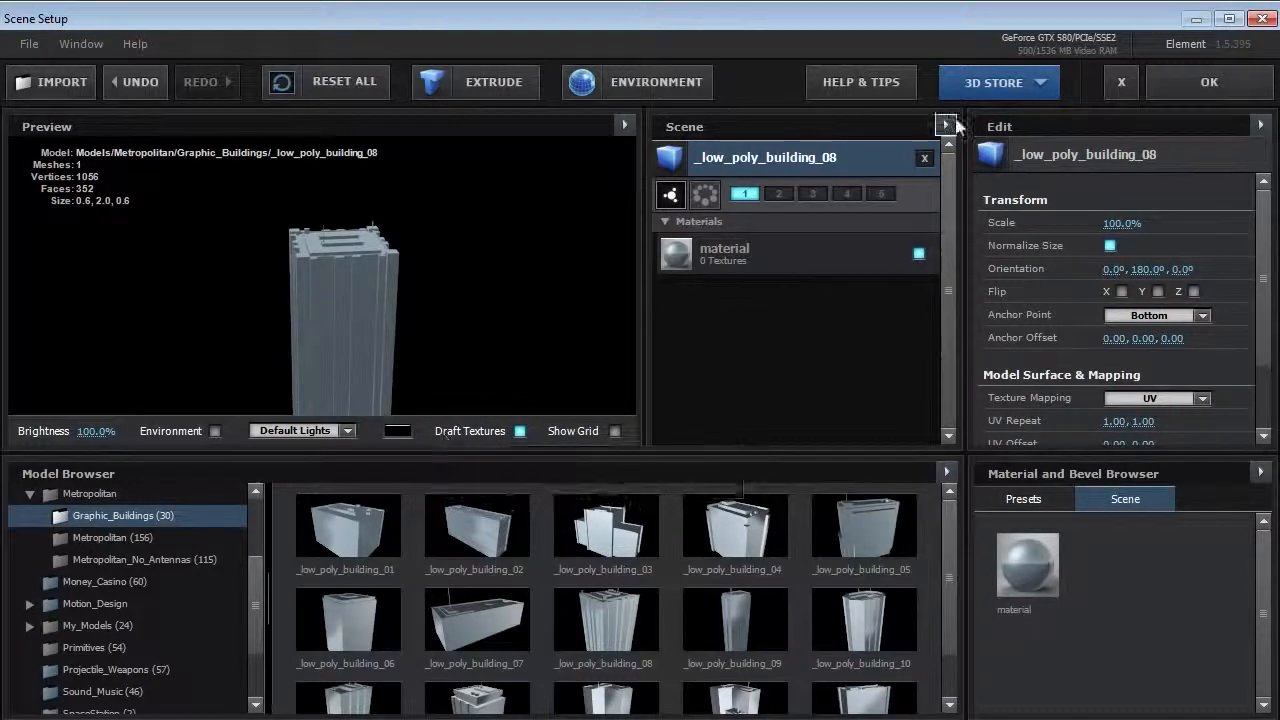
pyautogui.click(924, 158)
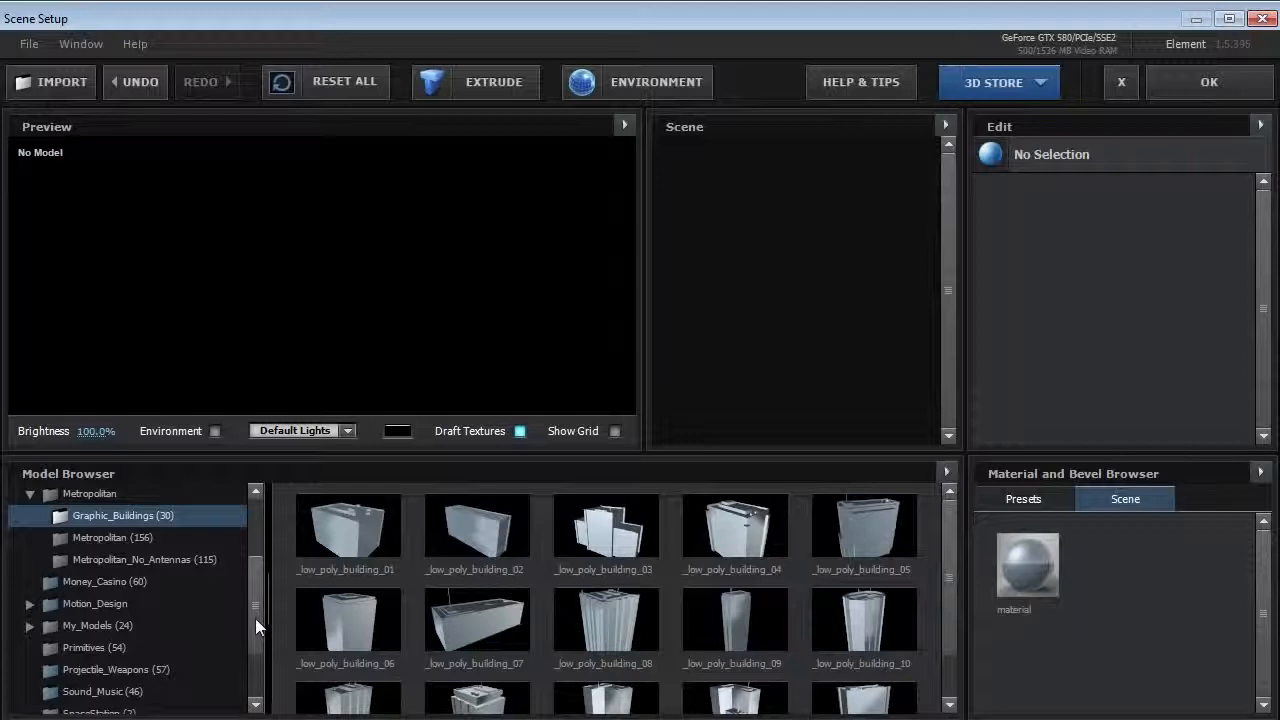
# Step: Look through the building, skyscraper and street layout models in the Metropolitan subfolder
pyautogui.moveTo(253, 619); pyautogui.dragTo(252, 617)
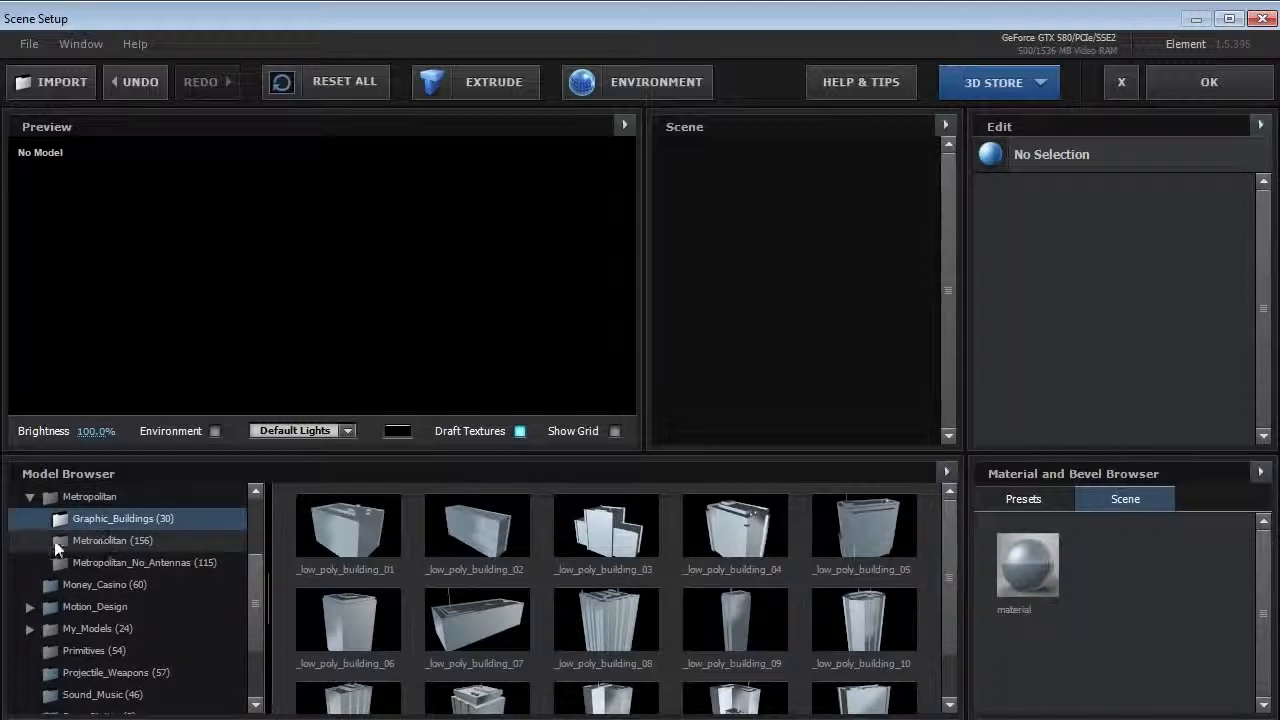
pyautogui.click(58, 542)
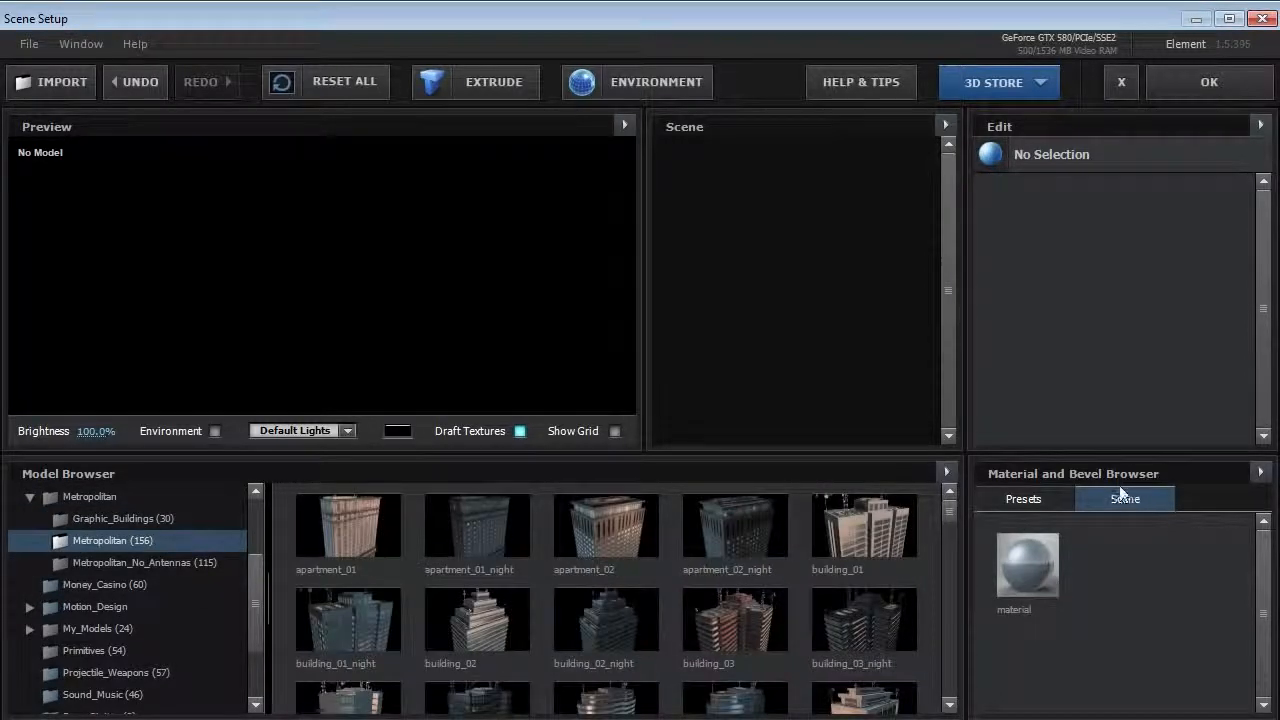
pyautogui.moveTo(944, 511); pyautogui.dragTo(945, 578)
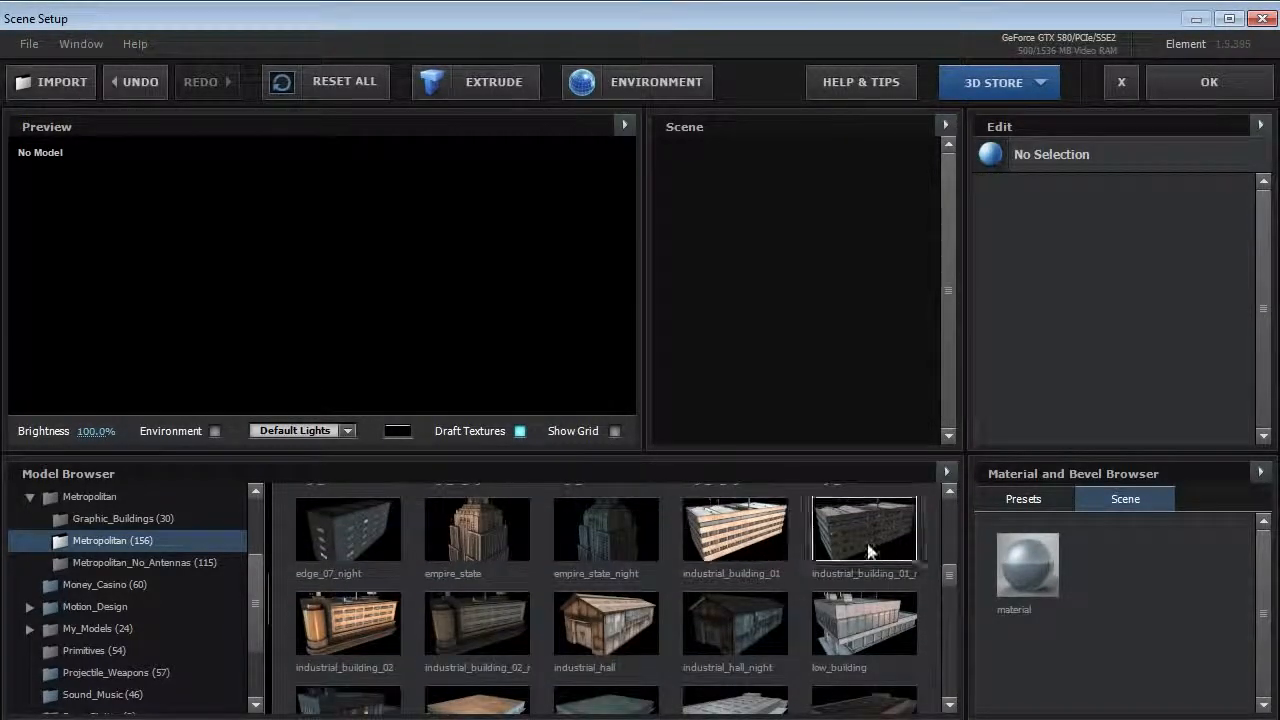
pyautogui.moveTo(955, 574); pyautogui.dragTo(945, 657)
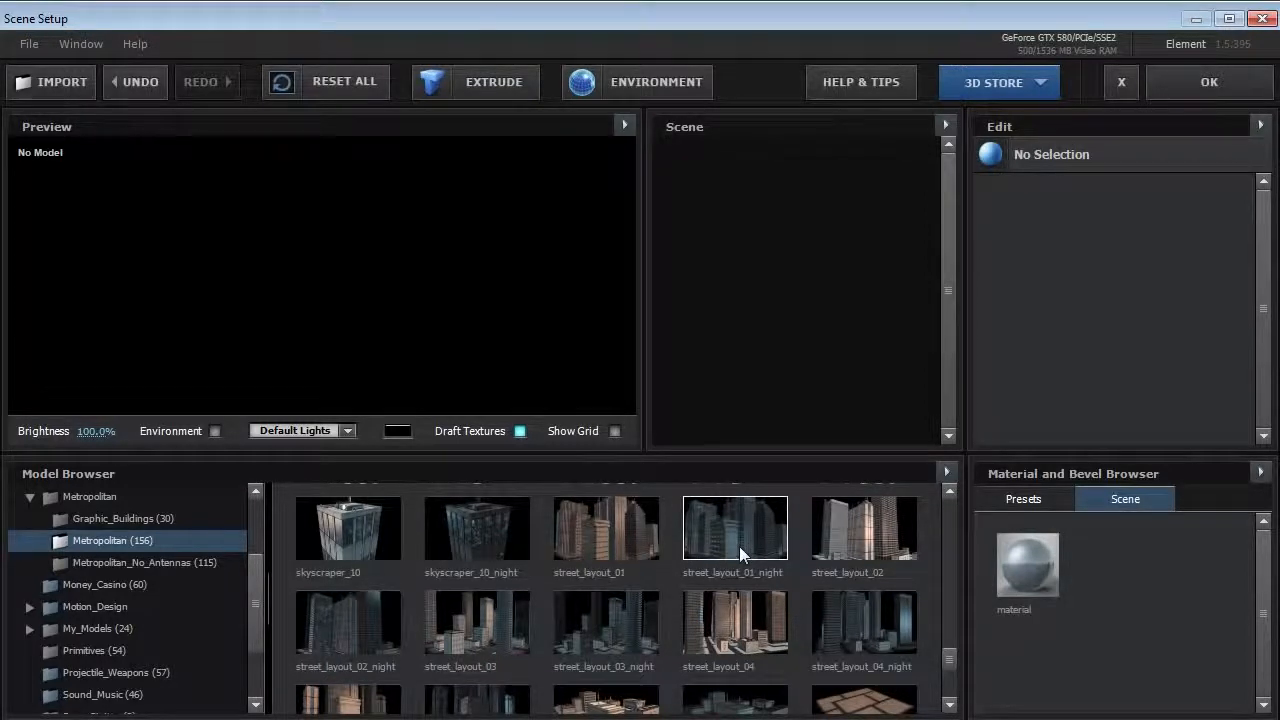
pyautogui.moveTo(951, 659); pyautogui.dragTo(948, 677)
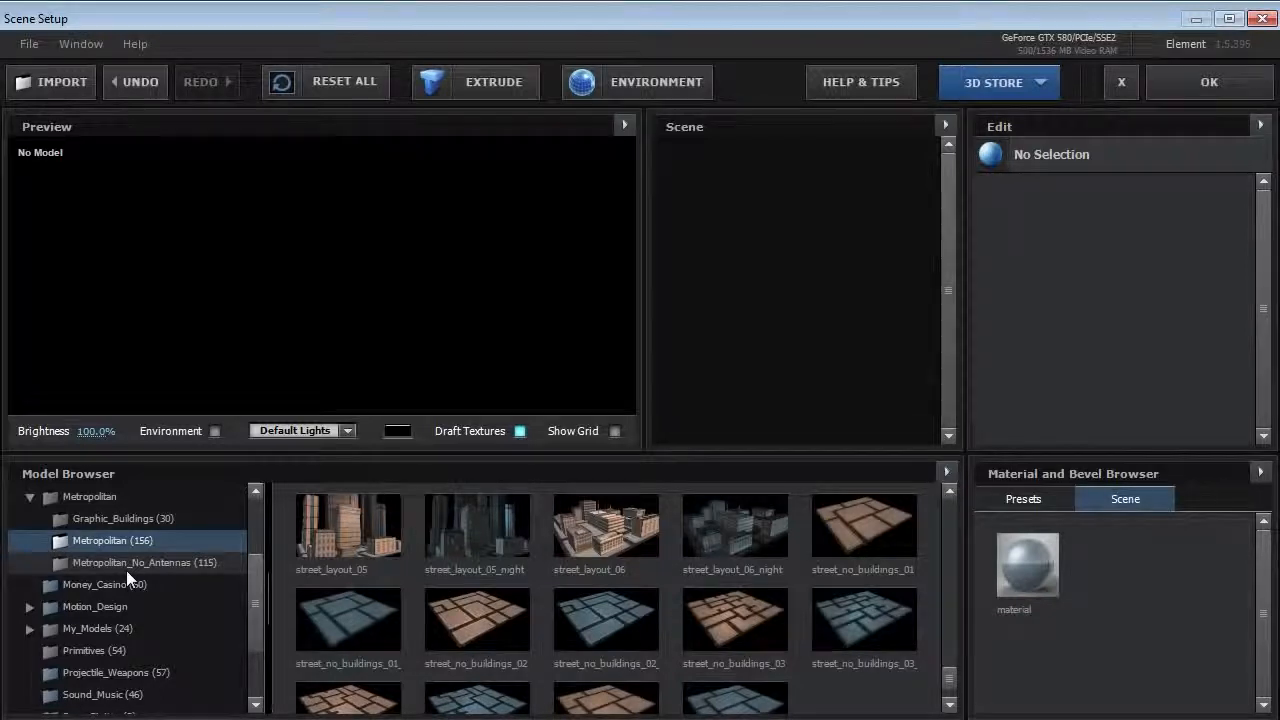
# Step: Compare the models in the Metropolitan_No_Antennas subfolder with those in the Metropolitan subfolder
pyautogui.click(94, 565)
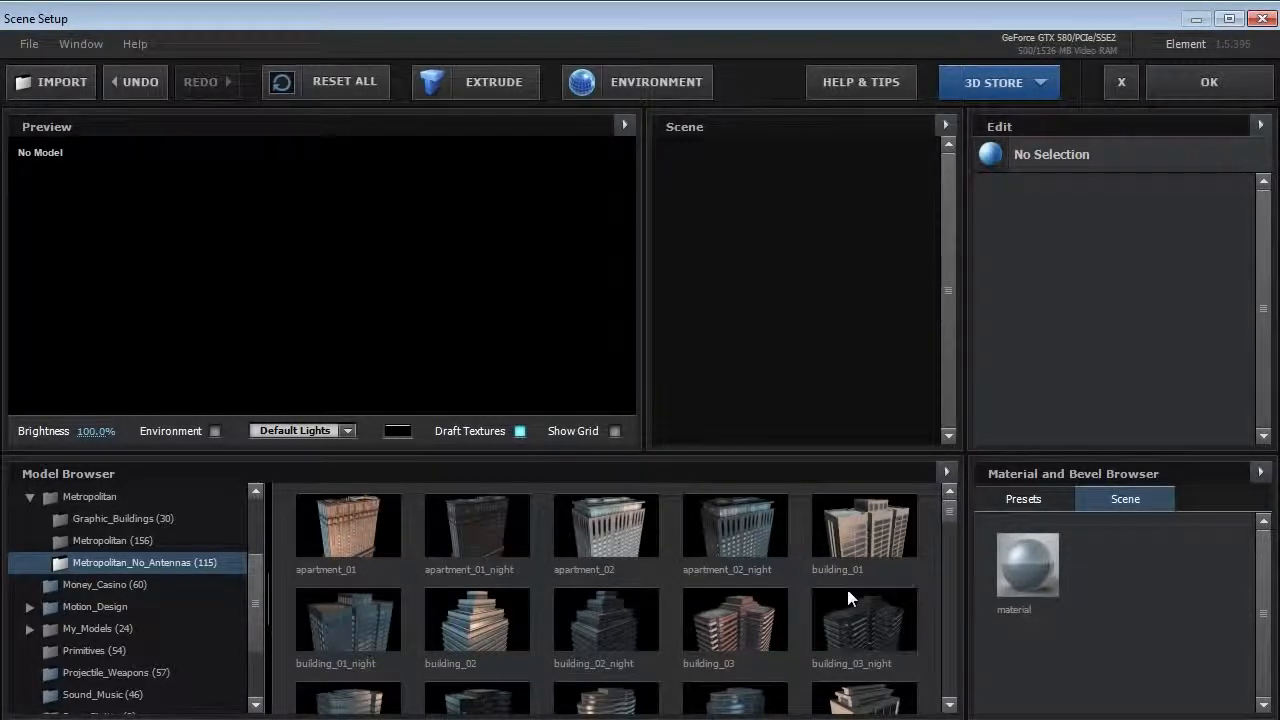
pyautogui.moveTo(949, 508); pyautogui.dragTo(948, 505)
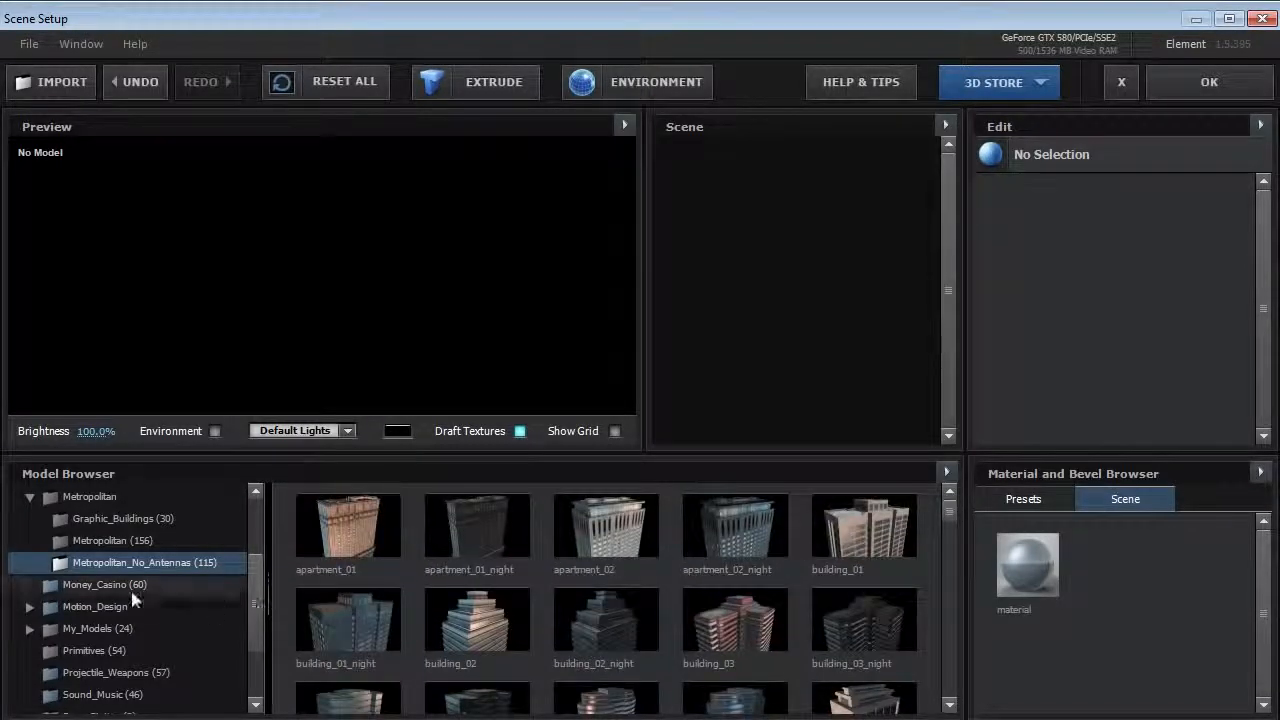
pyautogui.click(129, 541)
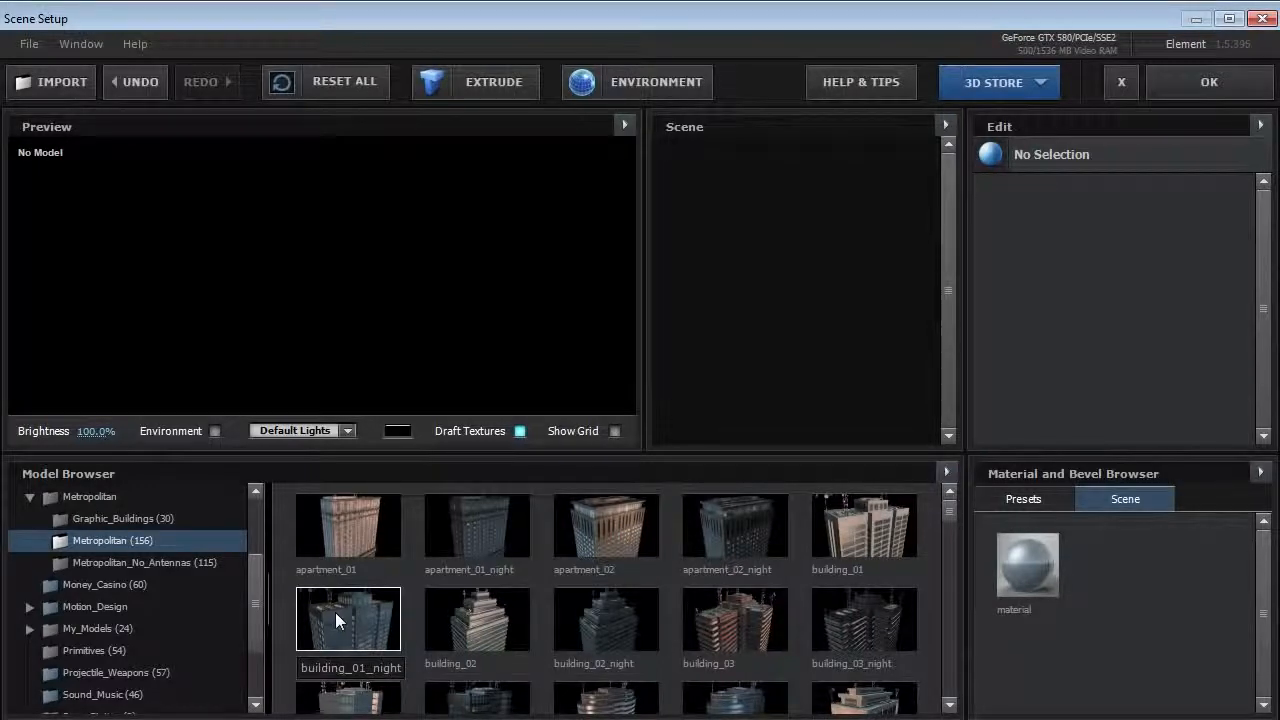
pyautogui.click(174, 566)
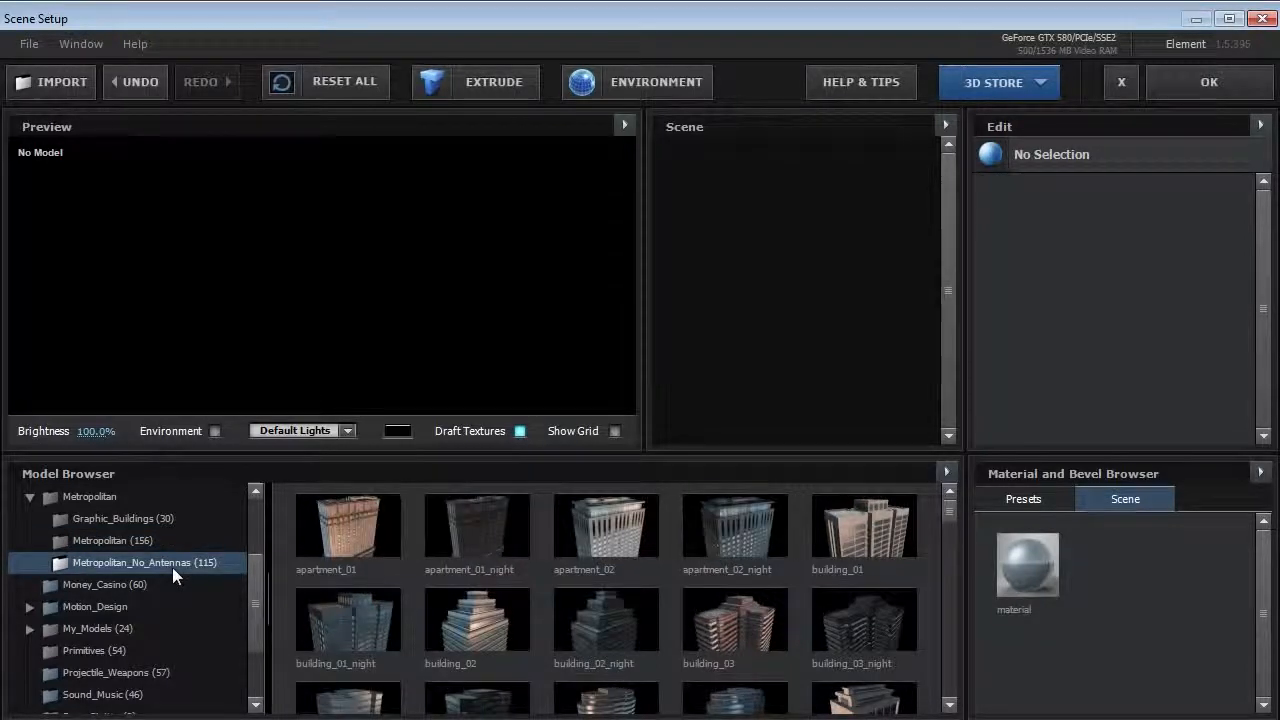
pyautogui.moveTo(948, 515); pyautogui.dragTo(942, 565)
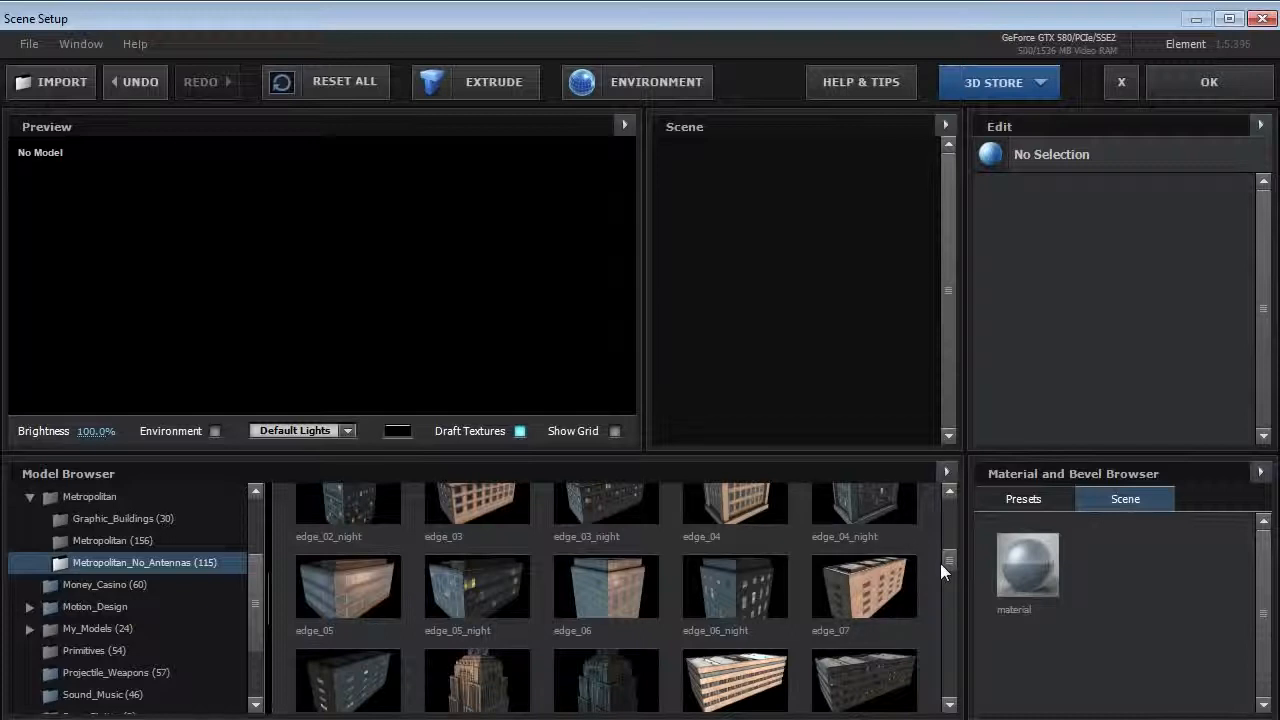
pyautogui.moveTo(940, 563); pyautogui.dragTo(948, 513)
# Step: Add the building_01_night model from the Metropolitan subfolder to the scene
pyautogui.click(108, 540)
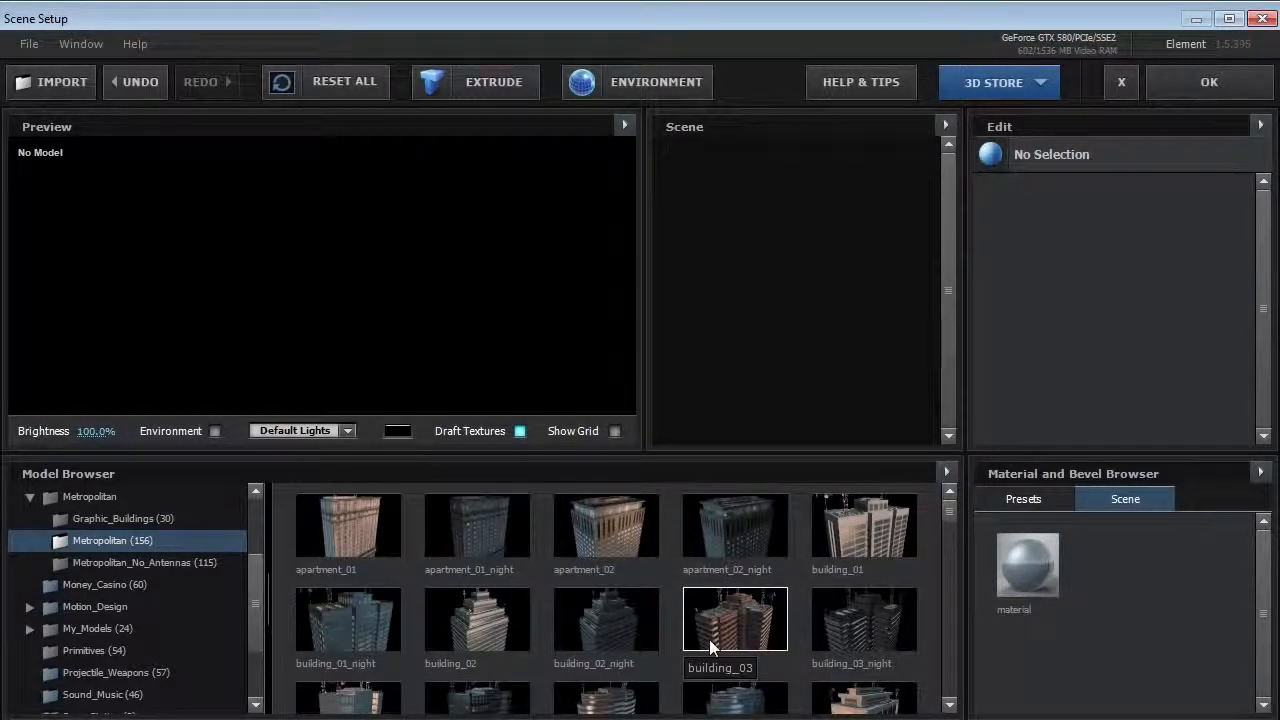
pyautogui.click(310, 628)
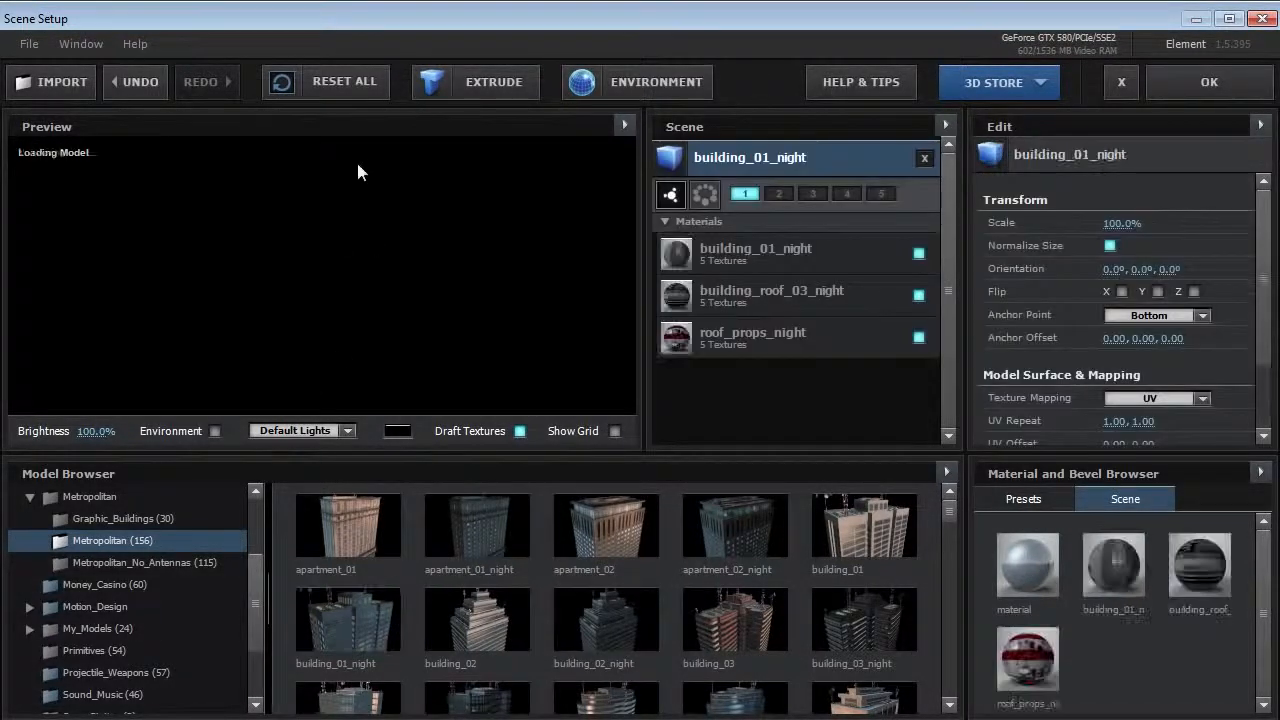
pyautogui.moveTo(374, 340); pyautogui.dragTo(342, 263)
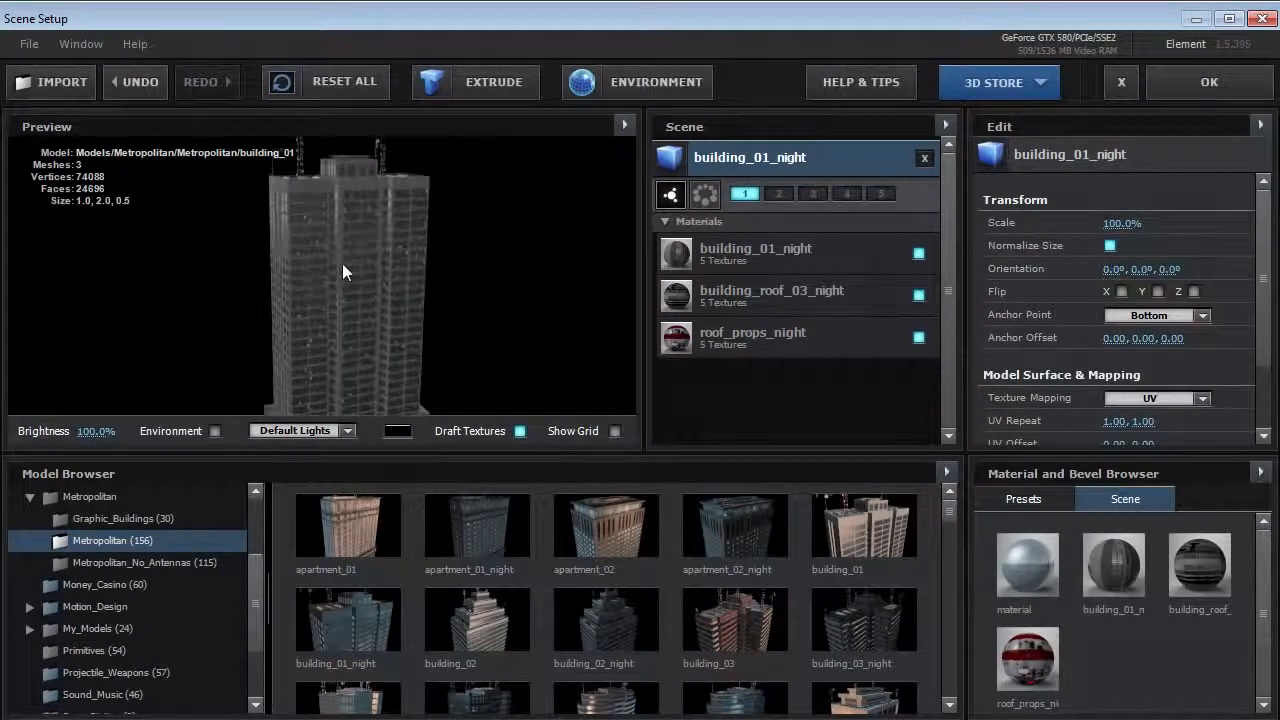
# Step: Switch the preview lighting to Cinema and set its brightness to 27% to inspect the building's lit windows and roof
pyautogui.click(295, 430)
pyautogui.click(300, 480)
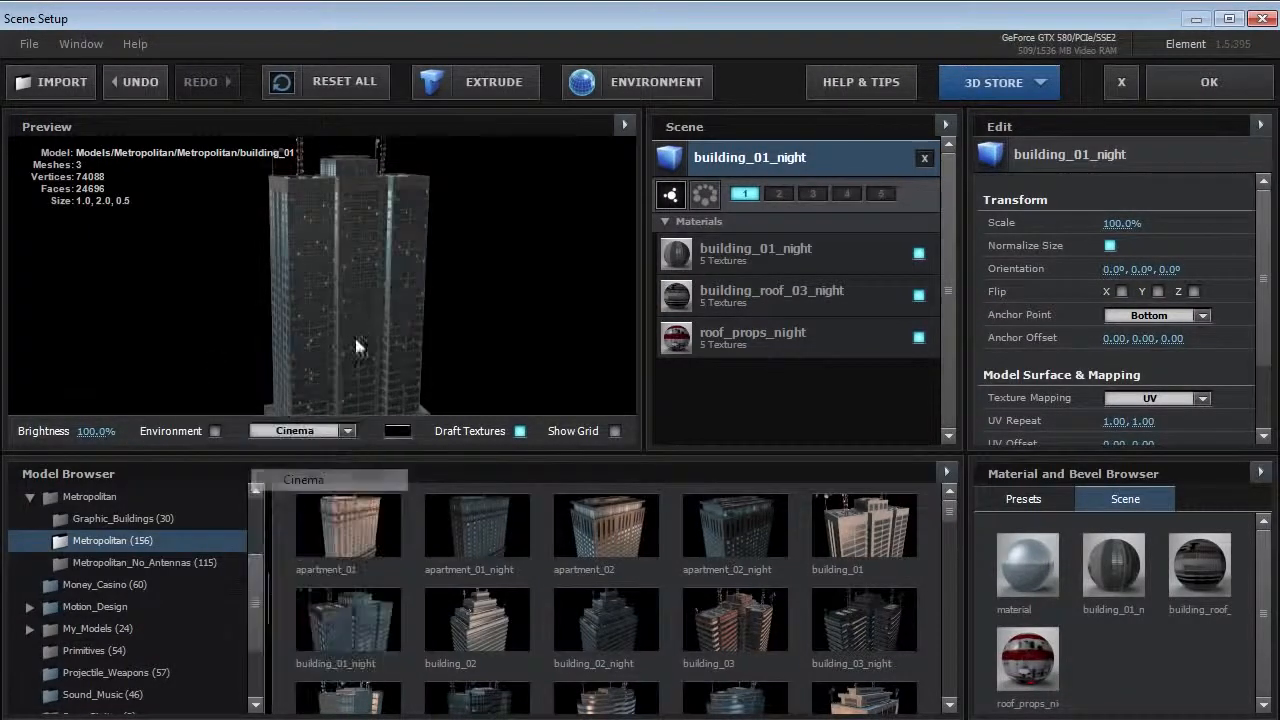
pyautogui.moveTo(355, 338); pyautogui.dragTo(316, 299)
pyautogui.moveTo(97, 431); pyautogui.dragTo(62, 434)
pyautogui.moveTo(320, 335); pyautogui.dragTo(393, 344)
pyautogui.scroll(5, 341, 308)
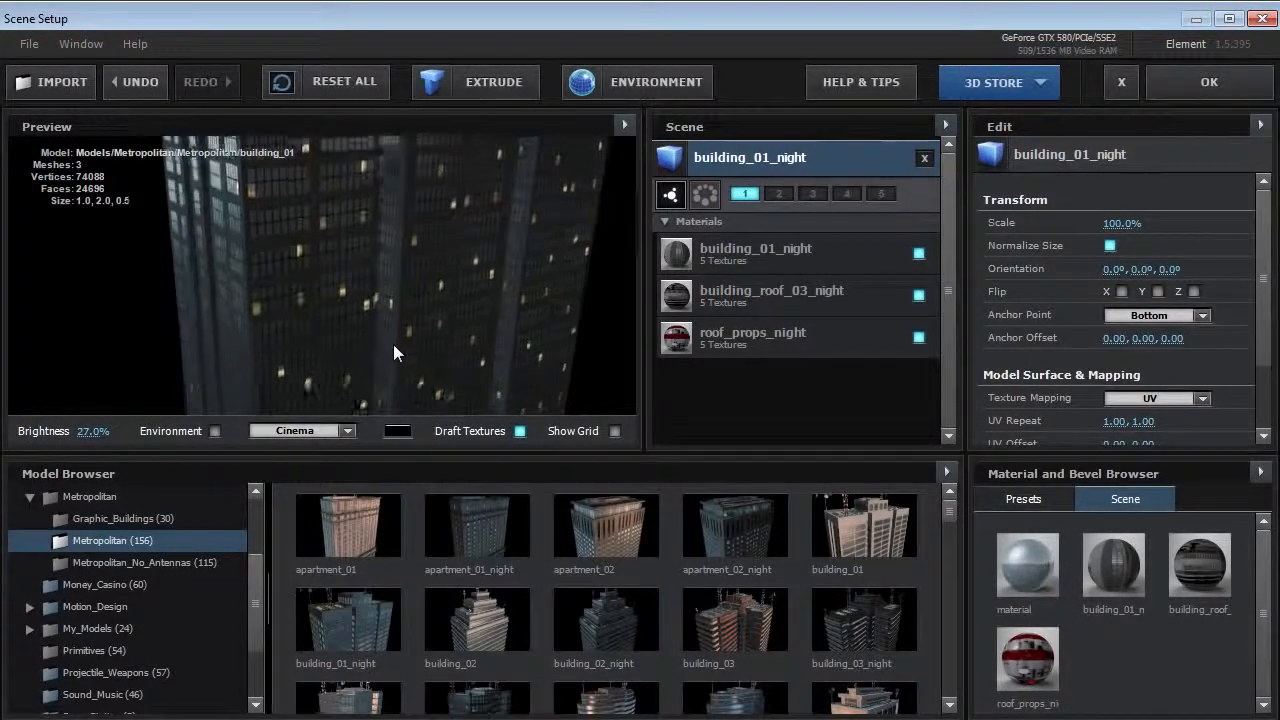
pyautogui.moveTo(432, 257); pyautogui.dragTo(379, 364)
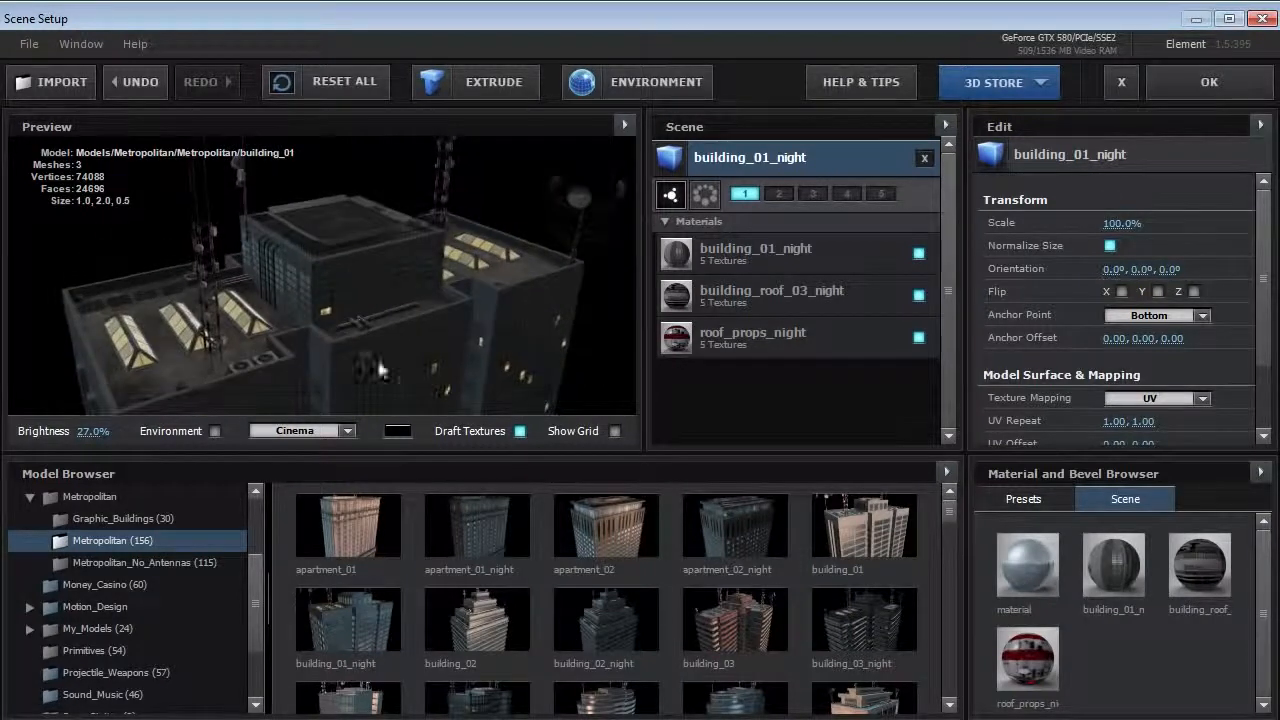
# Step: Turn off draft textures in the preview and inspect the building's rooftop in full texture quality
pyautogui.click(520, 431)
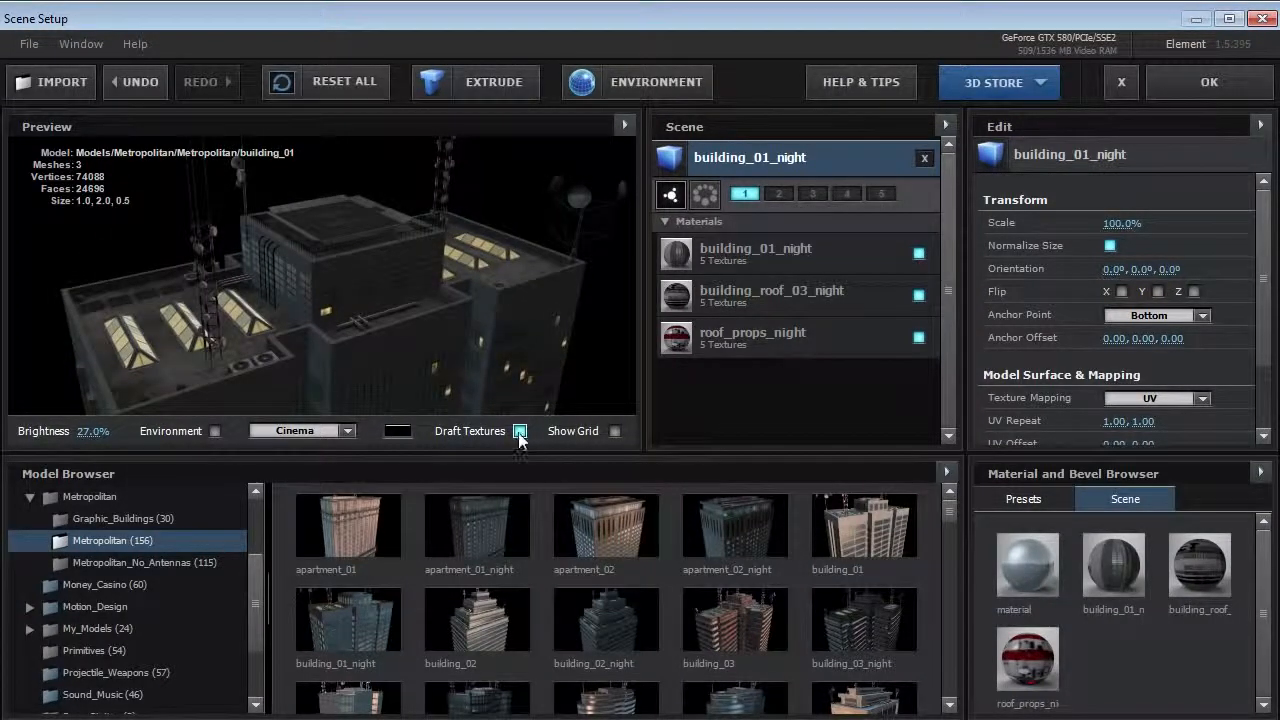
pyautogui.moveTo(235, 358); pyautogui.dragTo(300, 340)
pyautogui.moveTo(420, 335); pyautogui.dragTo(342, 321)
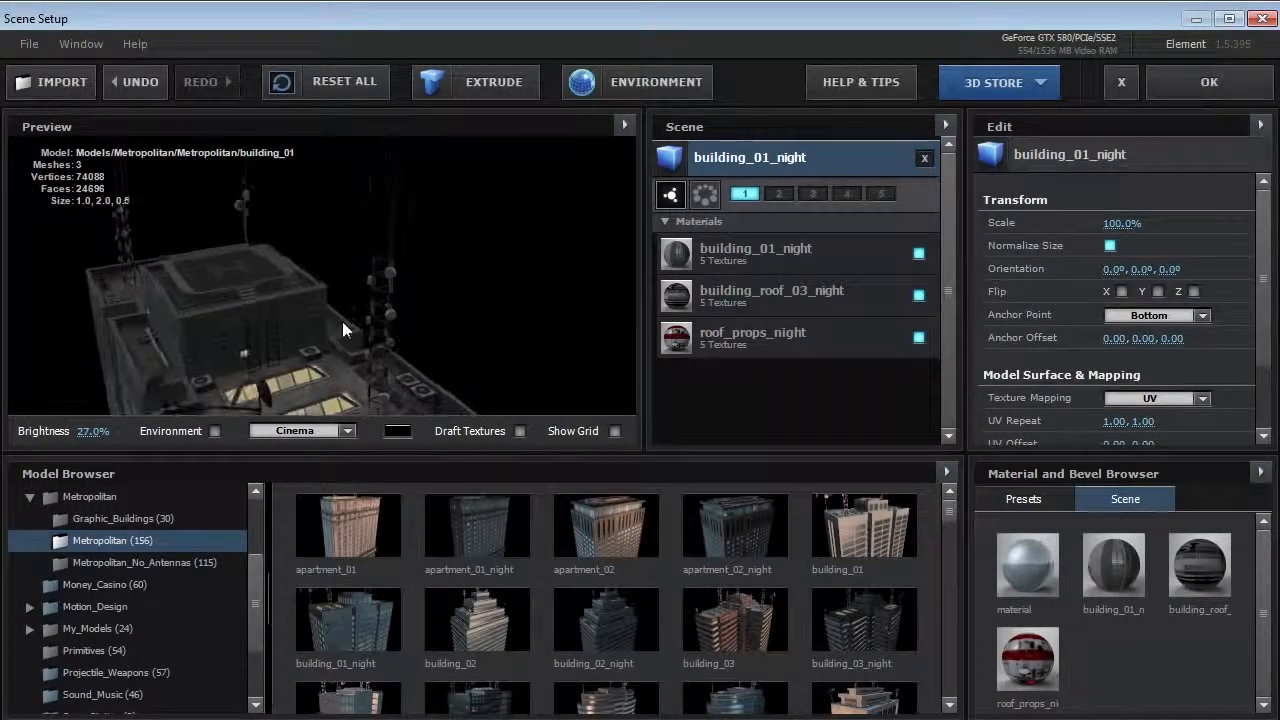
# Step: Examine the rooftop antenna's geometry in wireframe display and return the preview to shaded display
pyautogui.click(624, 124)
pyautogui.click(663, 226)
pyautogui.moveTo(290, 356); pyautogui.dragTo(379, 281)
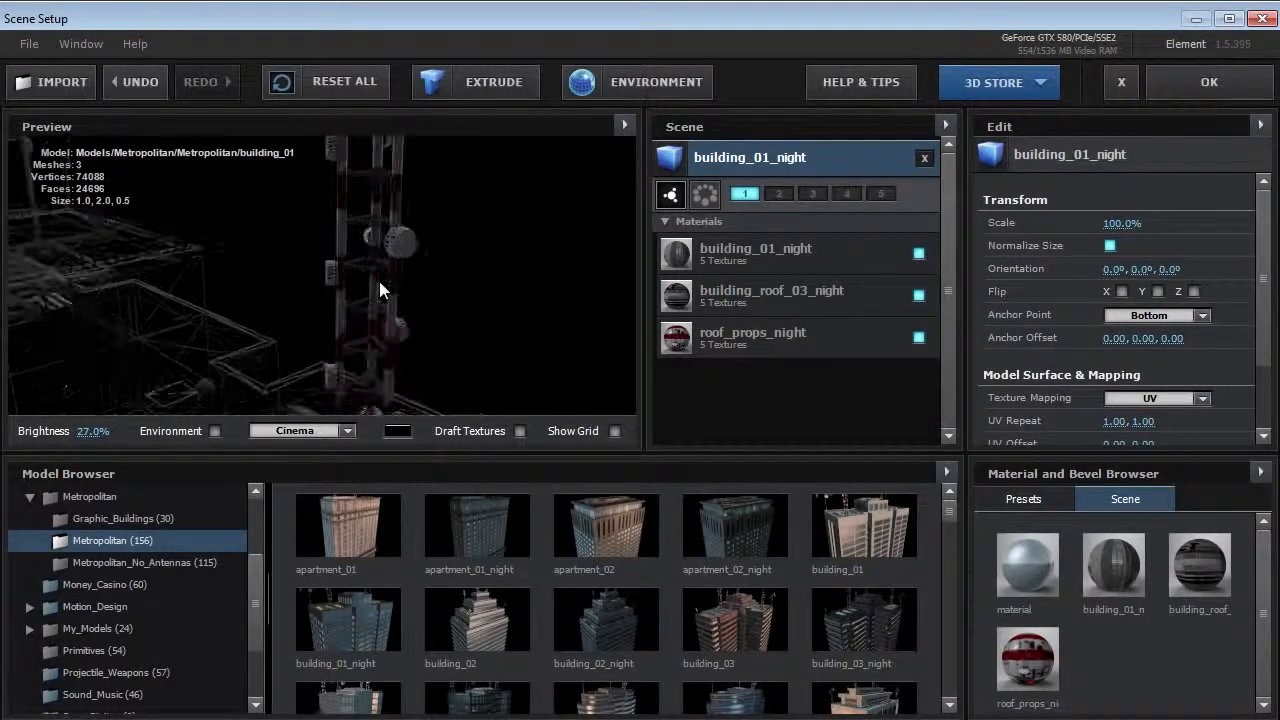
pyautogui.scroll(3, 379, 281)
pyautogui.scroll(-5, 366, 304)
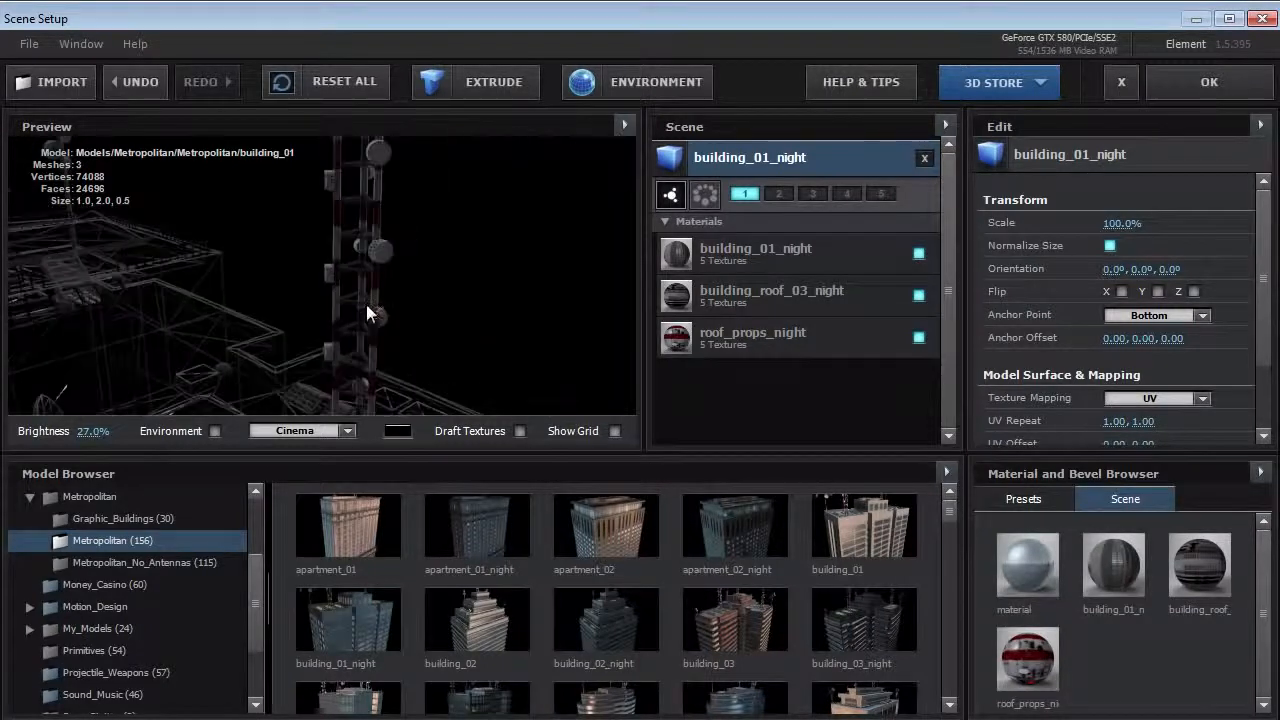
pyautogui.click(624, 124)
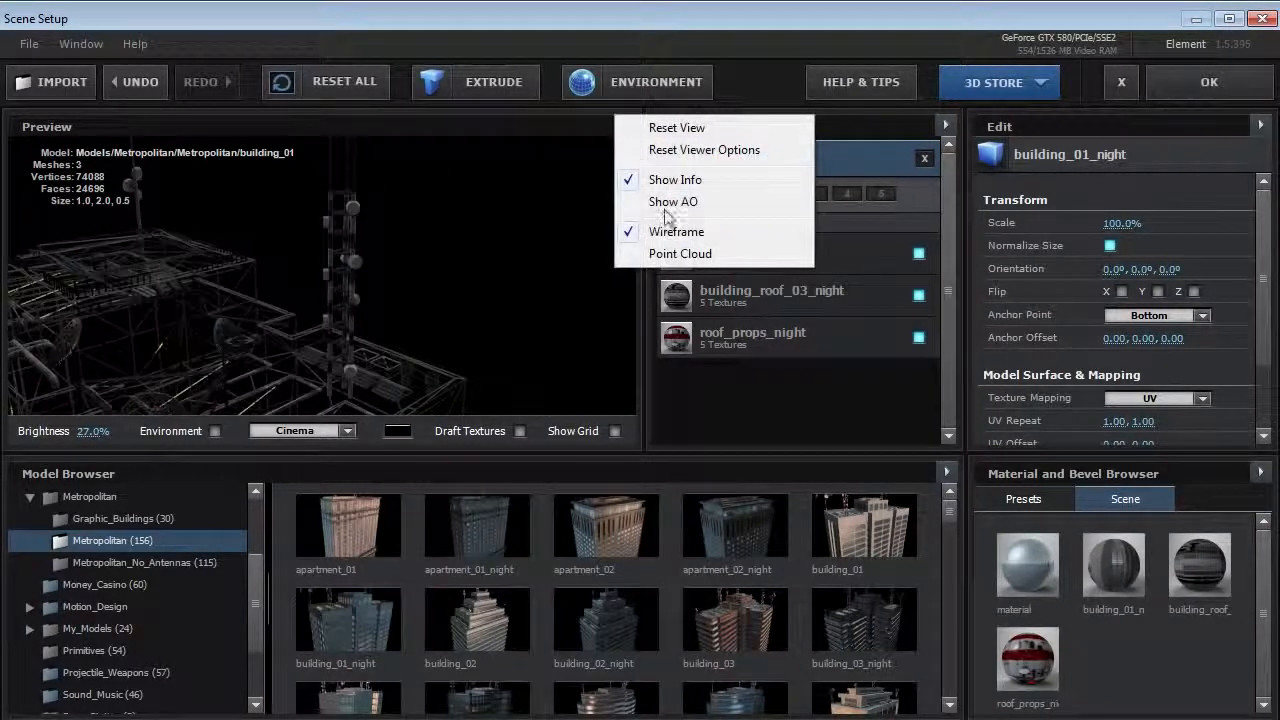
pyautogui.click(660, 232)
# Step: Hide the model information overlay in the preview and view the whole building
pyautogui.moveTo(347, 304); pyautogui.dragTo(378, 260)
pyautogui.click(624, 124)
pyautogui.click(652, 183)
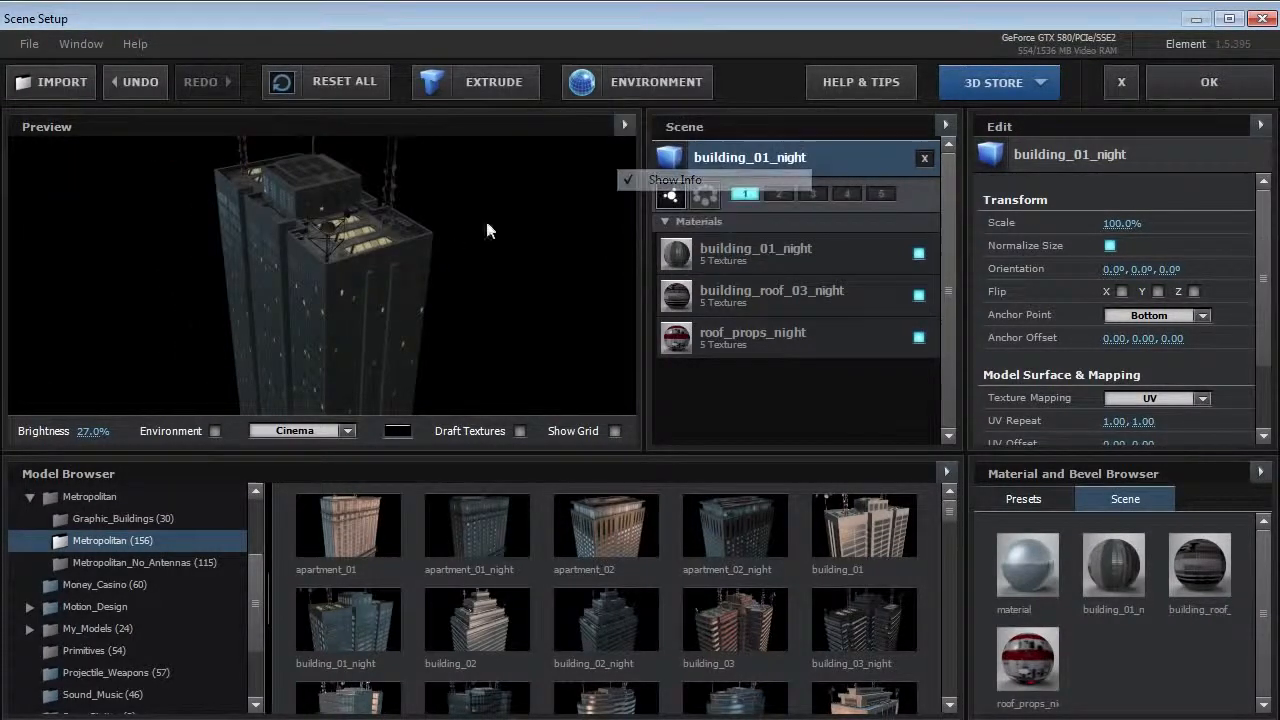
pyautogui.moveTo(485, 217); pyautogui.dragTo(417, 291)
# Step: Replace building_01_night in the scene with the apartment_02 model
pyautogui.click(925, 157)
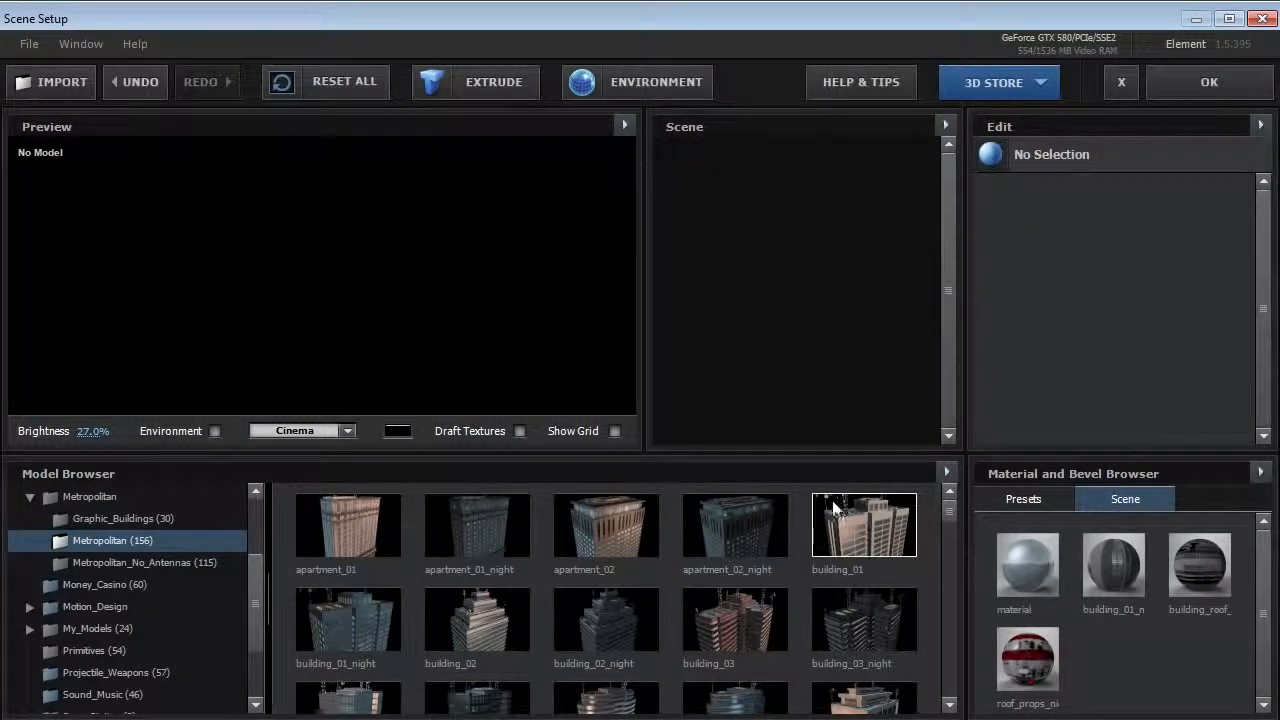
pyautogui.click(610, 530)
pyautogui.moveTo(428, 368); pyautogui.dragTo(370, 310)
# Step: Set the preview brightness to 98% and inspect the apartment building's facade and roof
pyautogui.moveTo(94, 433); pyautogui.dragTo(160, 432)
pyautogui.moveTo(399, 365); pyautogui.dragTo(435, 292)
pyautogui.scroll(5, 351, 288)
pyautogui.scroll(-5, 380, 350)
pyautogui.scroll(-2, 435, 293)
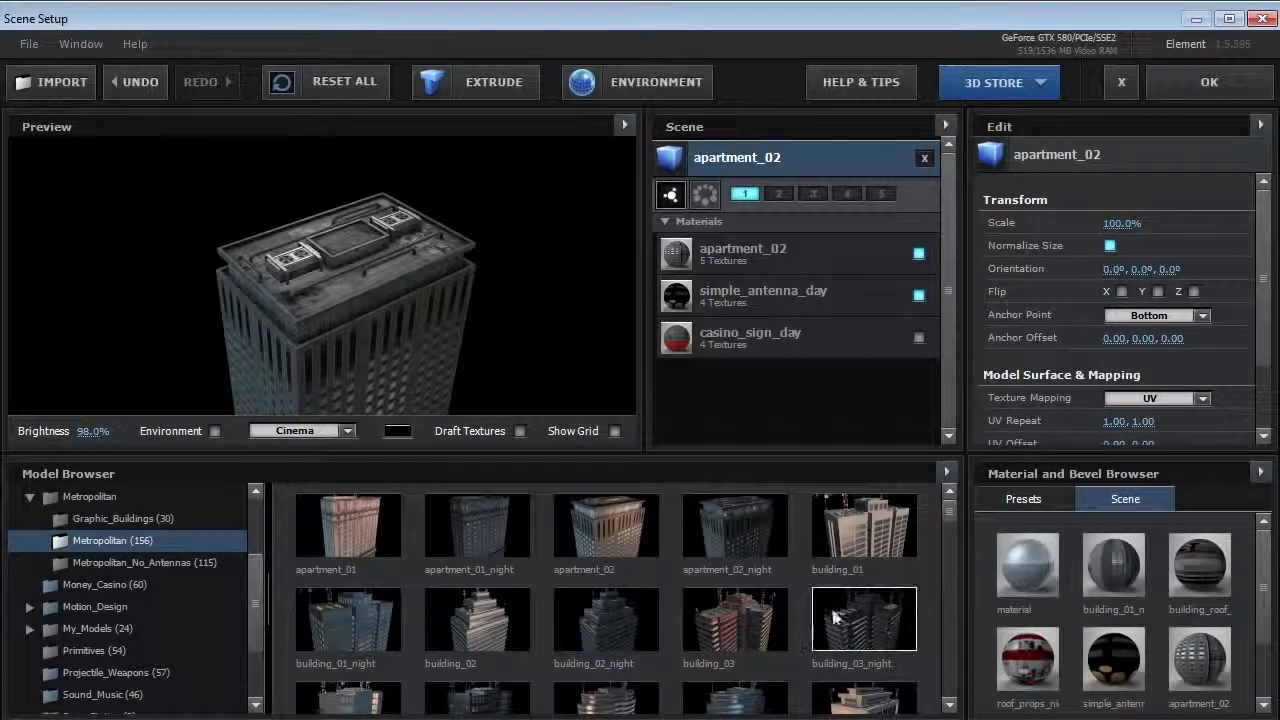
# Step: Add the building_03 model to the scene and inspect its rooftop up close
pyautogui.click(771, 627)
pyautogui.moveTo(422, 353)
pyautogui.mouseDown()
pyautogui.moveTo(486, 352)
pyautogui.moveTo(429, 349)
pyautogui.mouseUp()
pyautogui.scroll(3, 421, 373)
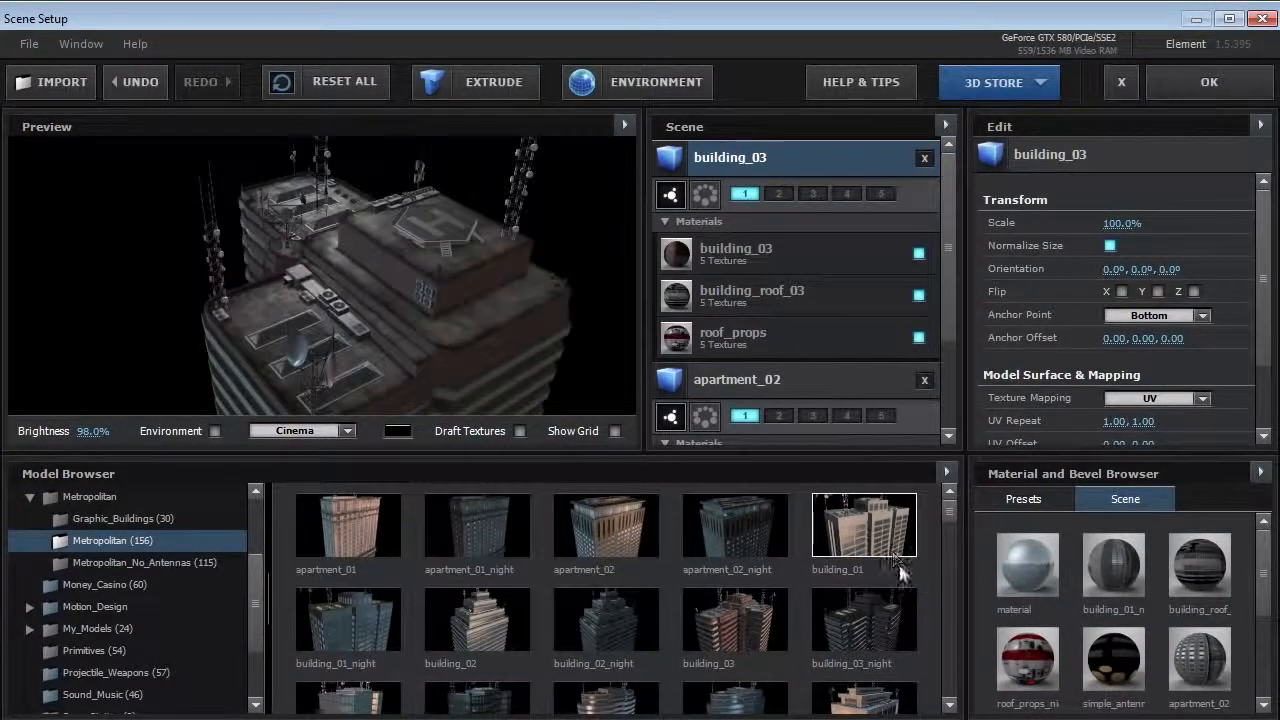
# Step: Find the empire_state model further down the Metropolitan folder, add it to the scene and view the whole tower
pyautogui.moveTo(950, 512); pyautogui.dragTo(950, 532)
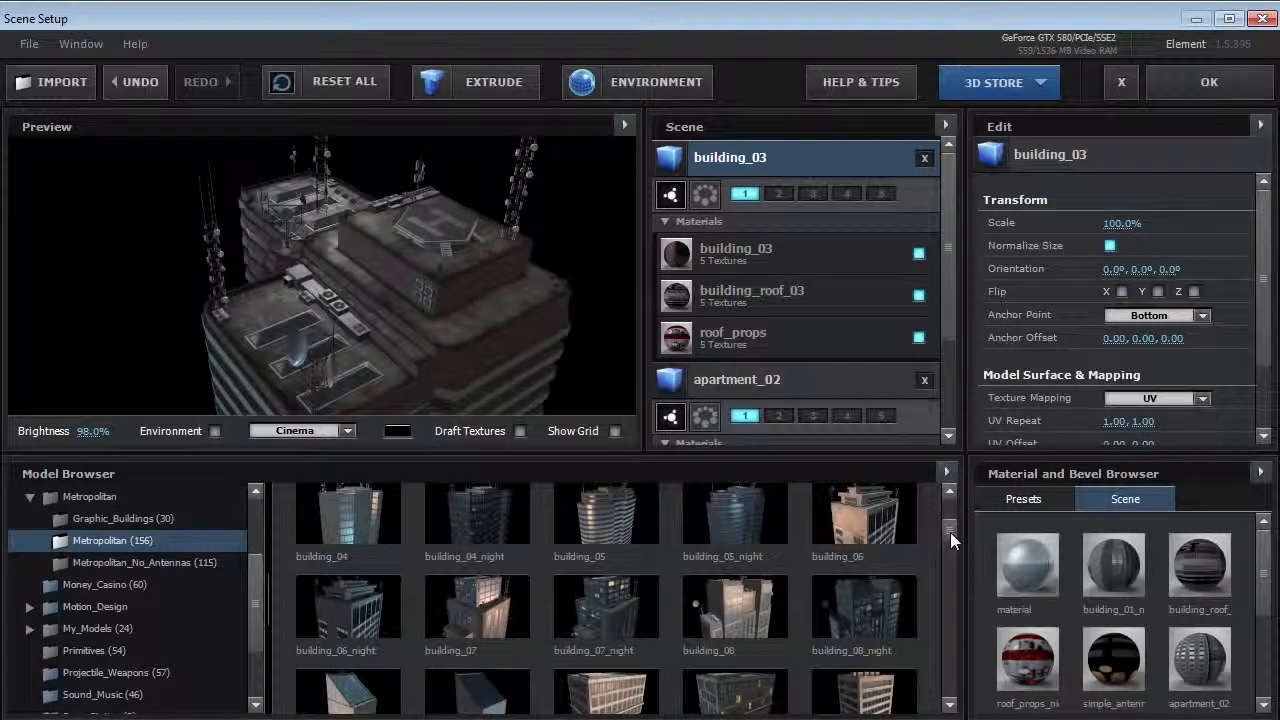
pyautogui.moveTo(950, 532); pyautogui.dragTo(950, 531)
pyautogui.moveTo(948, 533); pyautogui.dragTo(945, 569)
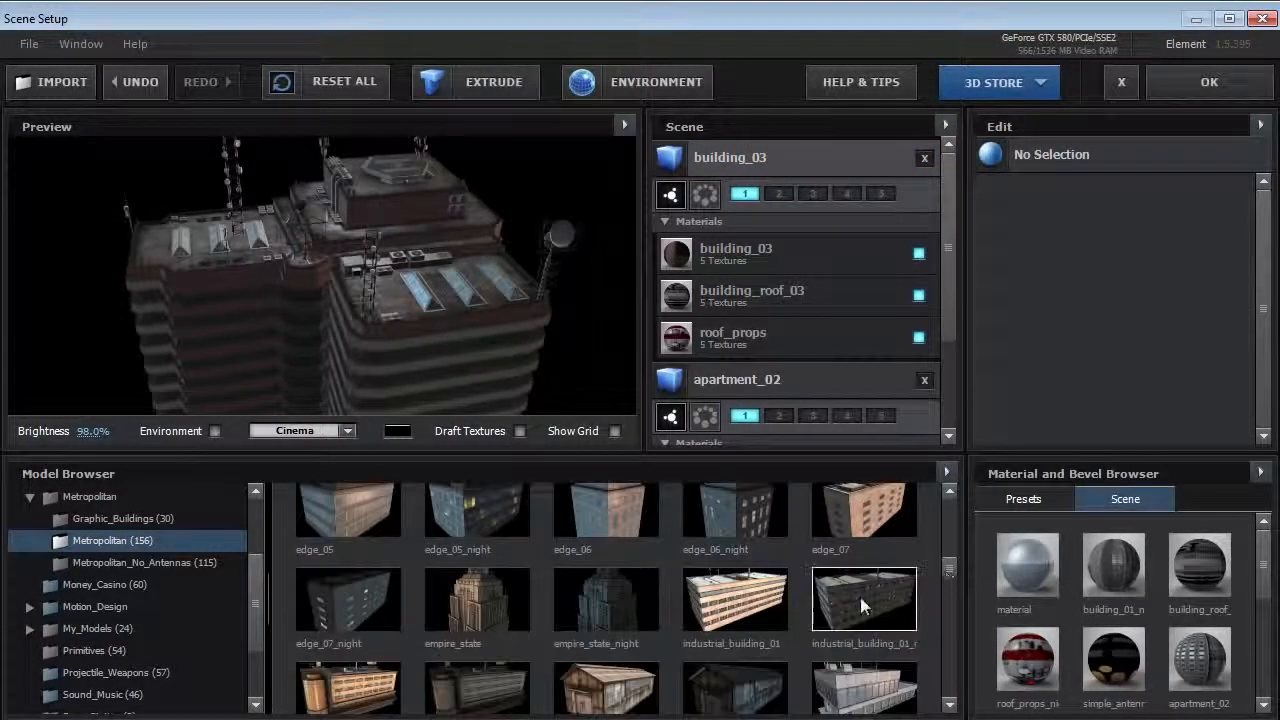
pyautogui.click(464, 621)
pyautogui.moveTo(339, 381); pyautogui.dragTo(316, 244)
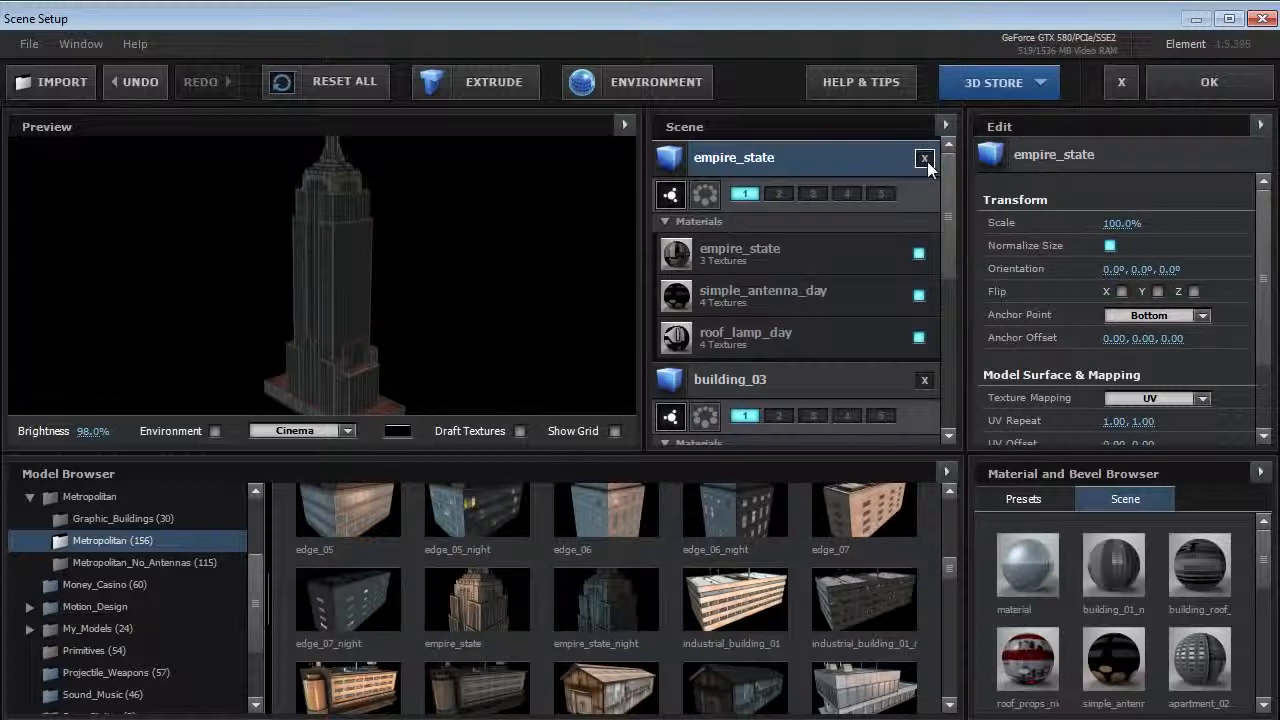
# Step: Add the industrial_building_01_n model to the scene and view it from above
pyautogui.click(841, 592)
pyautogui.moveTo(260, 317); pyautogui.dragTo(340, 265)
pyautogui.scroll(-3, 340, 265)
# Step: Add the low_industry_01_night and office_01 models to the scene and view each one in the preview
pyautogui.moveTo(953, 573); pyautogui.dragTo(948, 598)
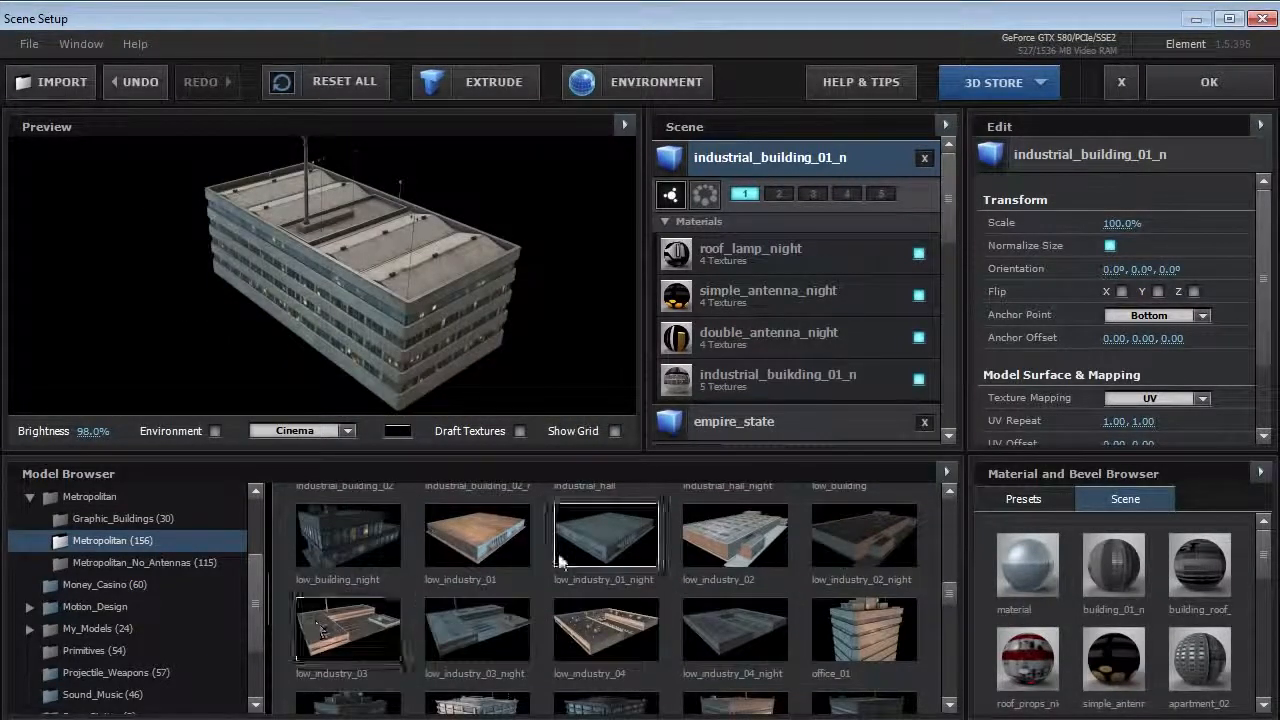
pyautogui.click(605, 548)
pyautogui.moveTo(230, 295); pyautogui.dragTo(430, 320)
pyautogui.click(864, 630)
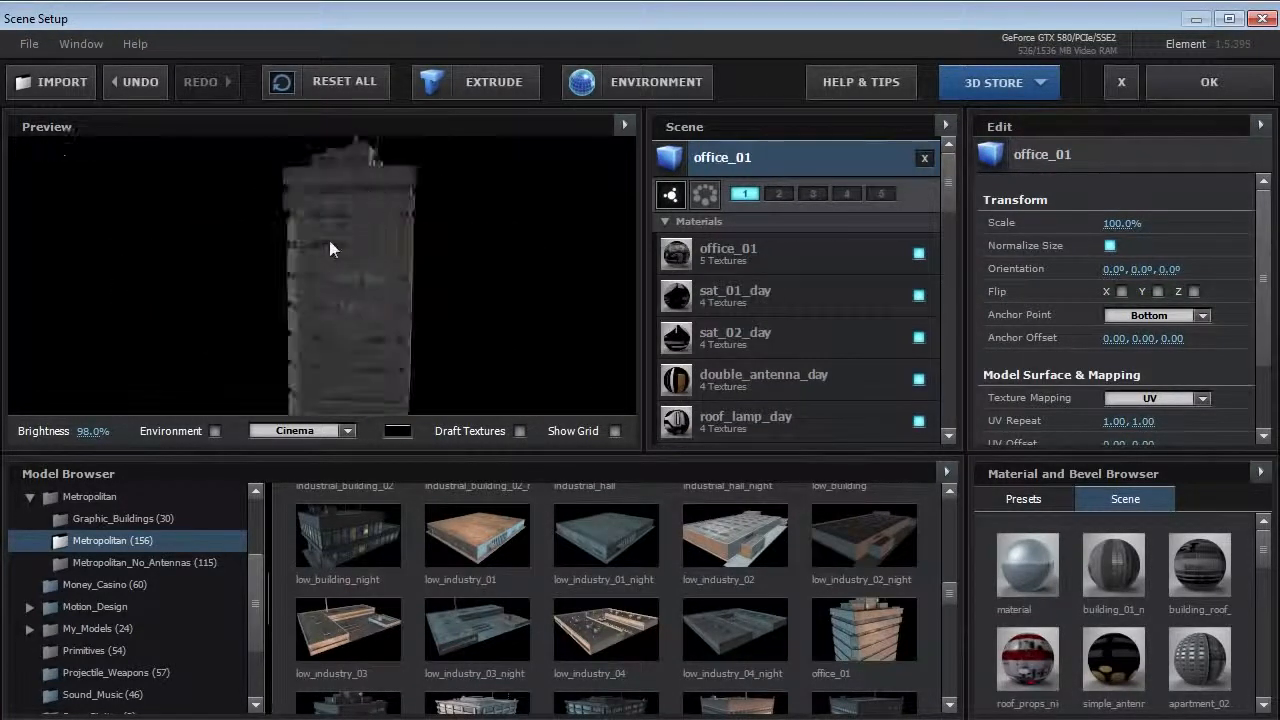
pyautogui.moveTo(329, 243); pyautogui.dragTo(385, 300)
# Step: Add the office_04 model to the scene and inspect its rooftop details
pyautogui.moveTo(949, 599); pyautogui.dragTo(948, 612)
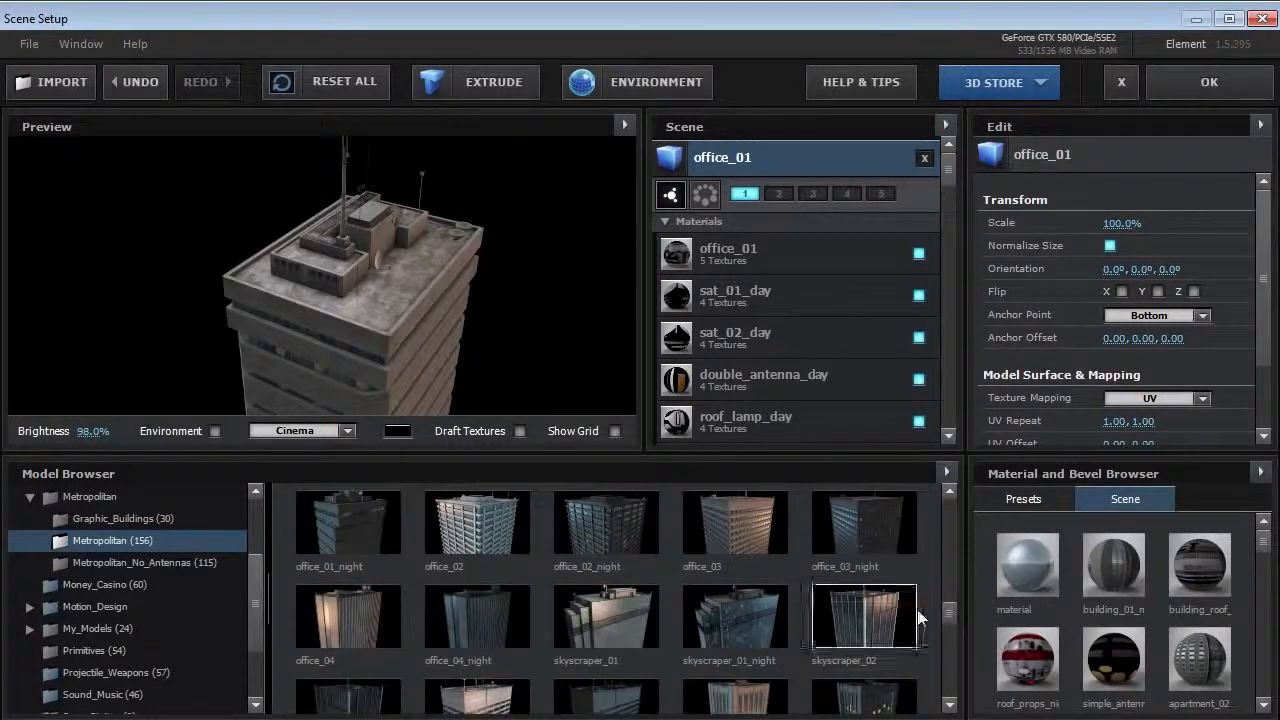
pyautogui.click(370, 624)
pyautogui.moveTo(457, 257); pyautogui.dragTo(436, 307)
pyautogui.moveTo(424, 257); pyautogui.dragTo(418, 350)
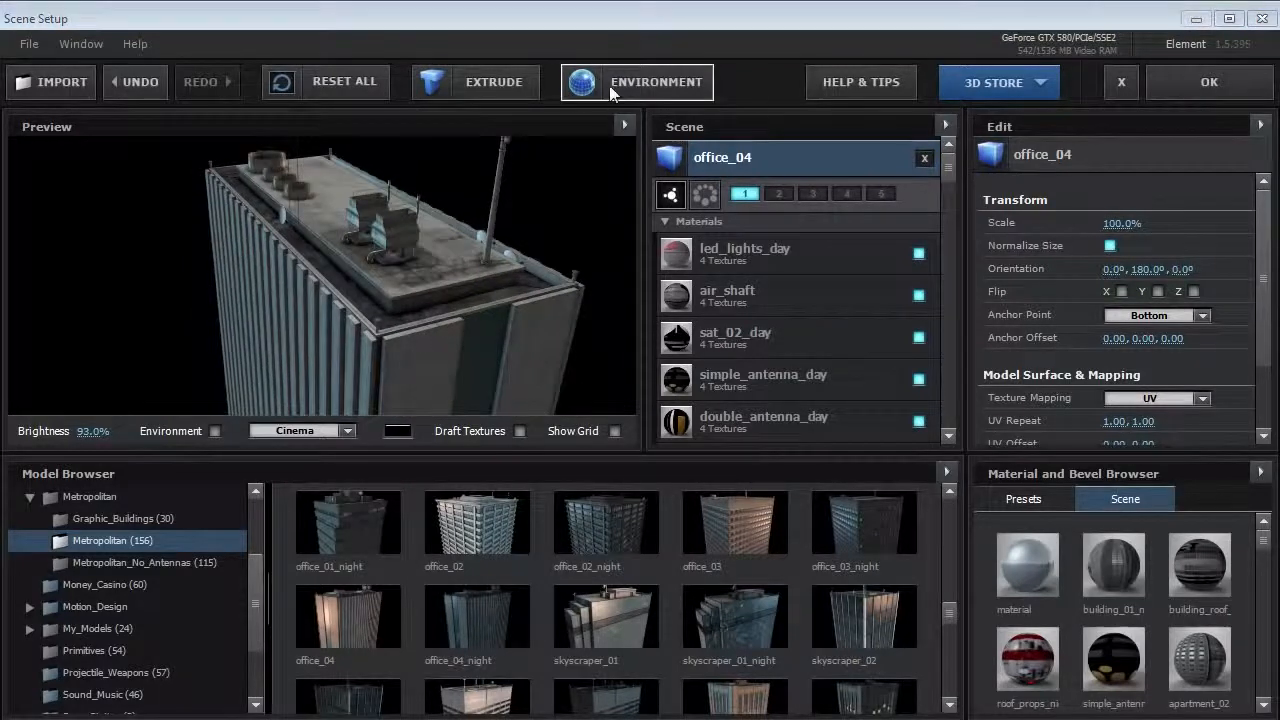
# Step: Add the office_02_night model and its day version office_02 to the scene and view both buildings
pyautogui.click(606, 522)
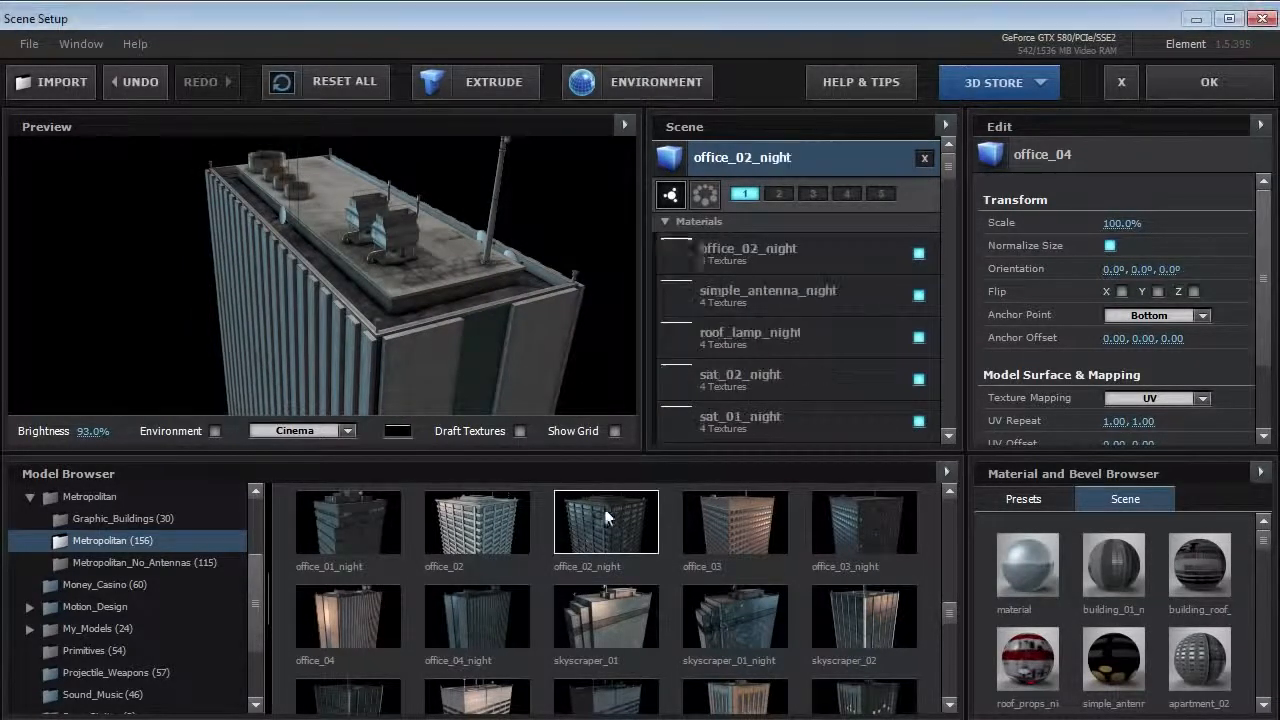
pyautogui.moveTo(415, 387); pyautogui.dragTo(396, 351)
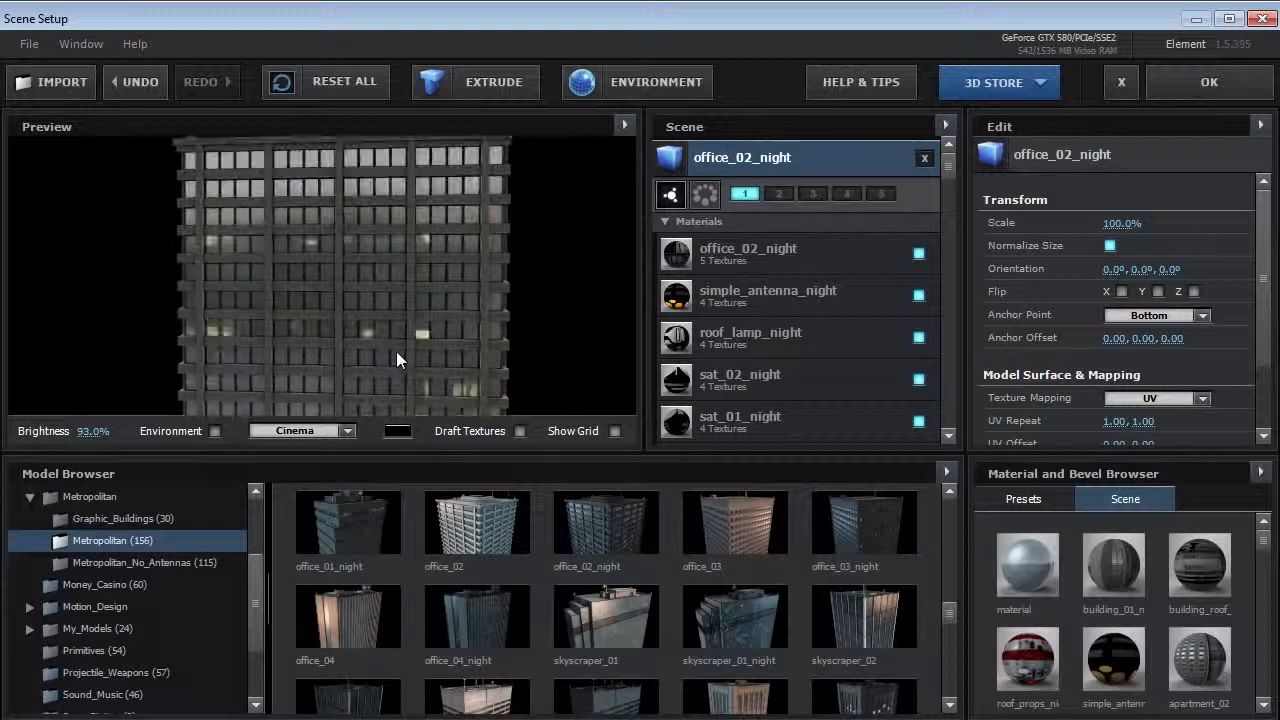
pyautogui.click(473, 532)
pyautogui.moveTo(310, 293); pyautogui.dragTo(397, 328)
pyautogui.scroll(-3, 350, 248)
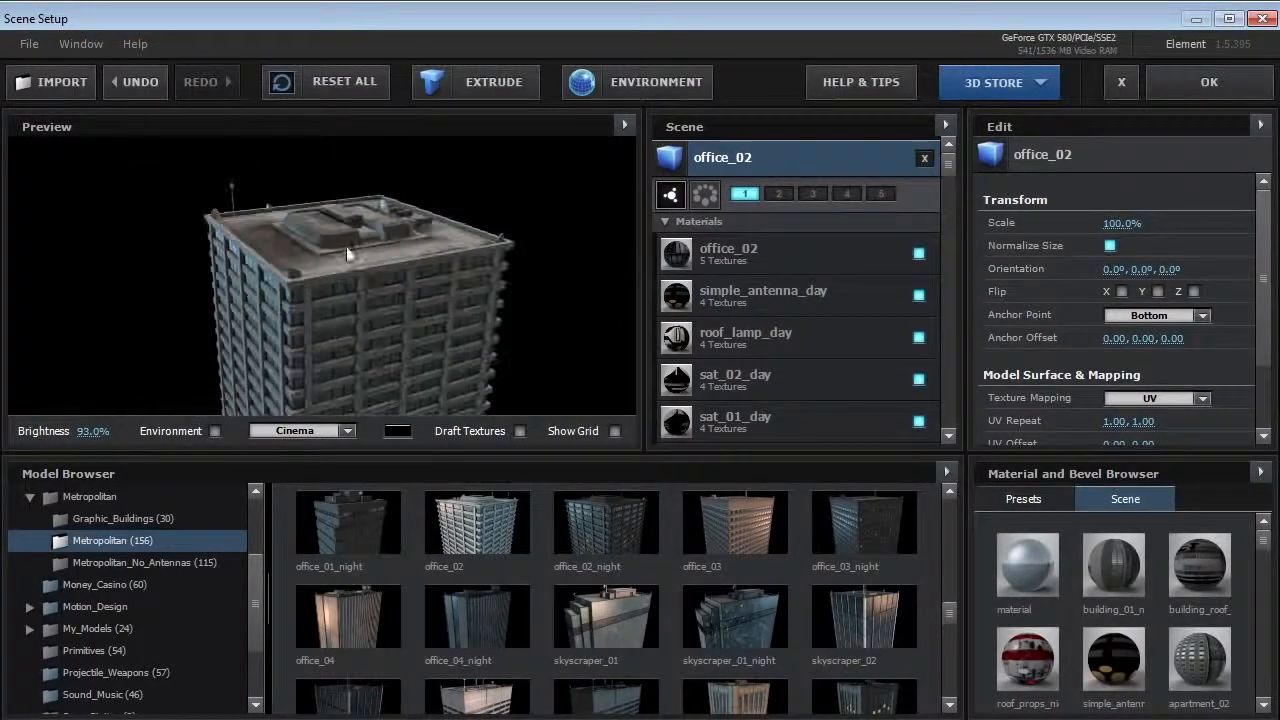
# Step: Open the environment texture settings and try the Garden preset, keeping the building preview uncovered
pyautogui.click(600, 86)
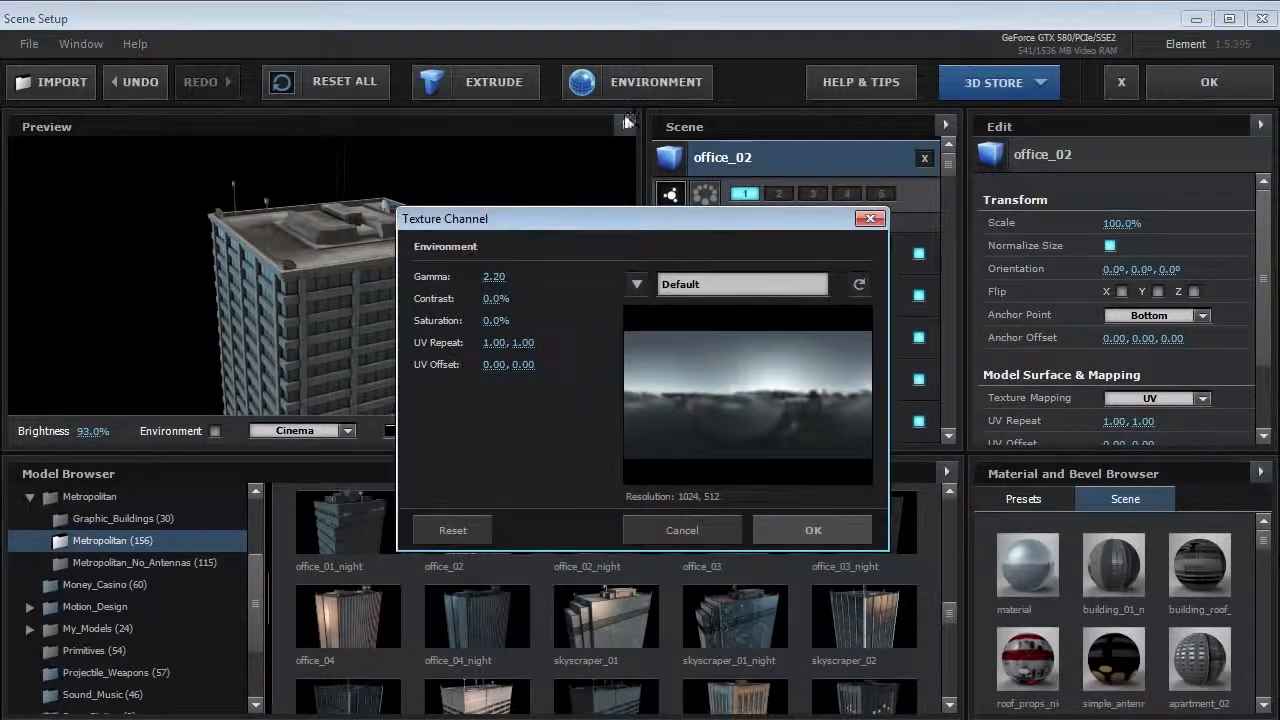
pyautogui.click(632, 288)
pyautogui.click(665, 400)
pyautogui.moveTo(555, 222); pyautogui.dragTo(677, 207)
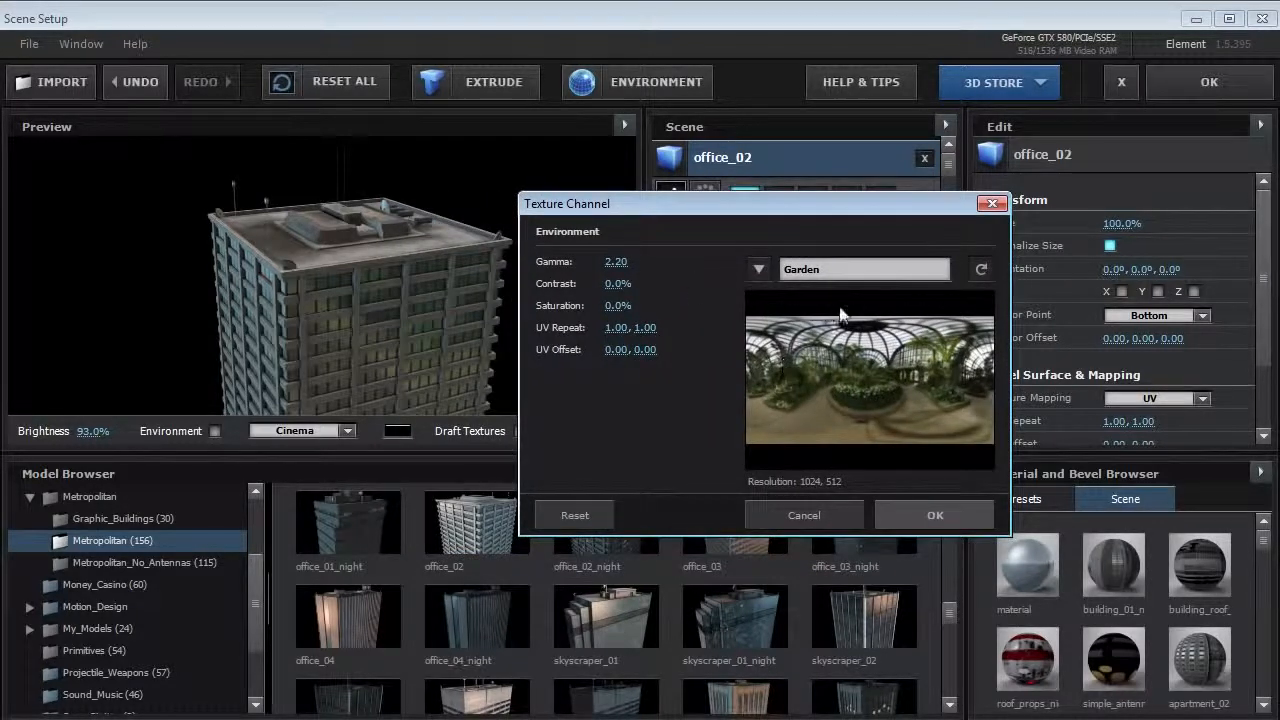
# Step: Replace the environment texture with the blue_skyline_4k image and inspect the reflections on the office_02 building
pyautogui.moveTo(721, 215); pyautogui.dragTo(723, 235)
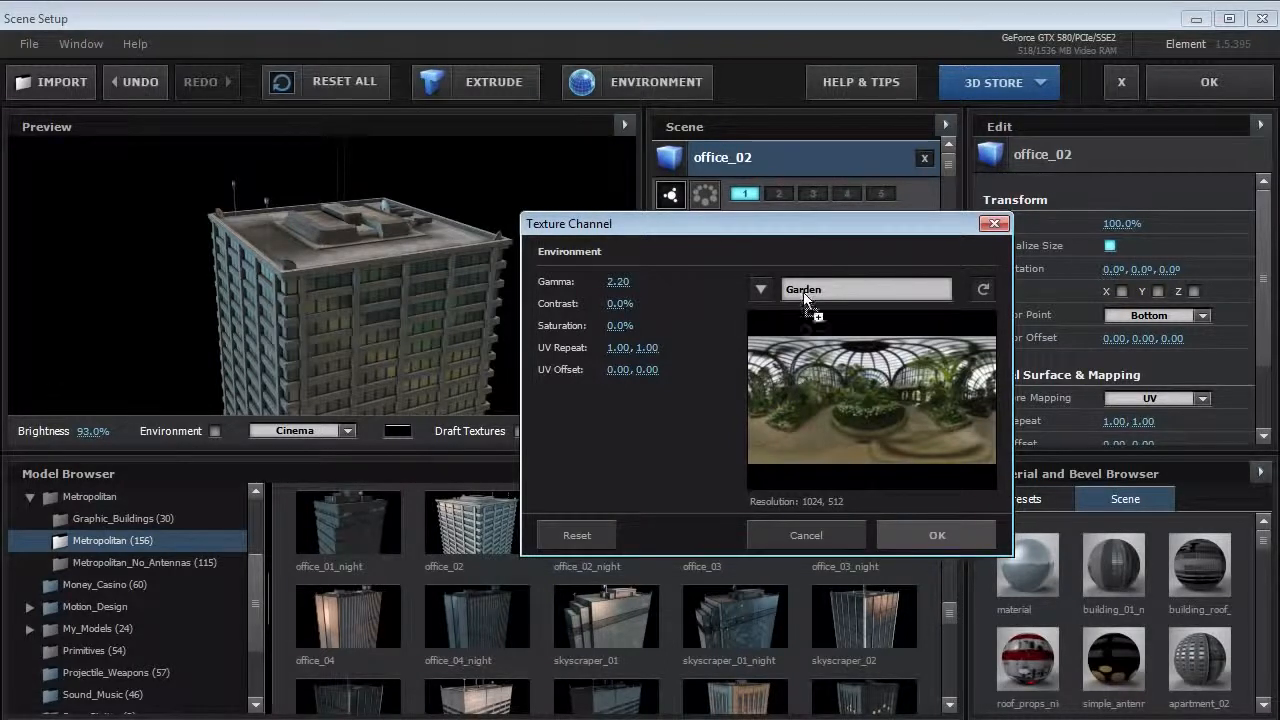
pyautogui.moveTo(803, 285); pyautogui.dragTo(803, 285)
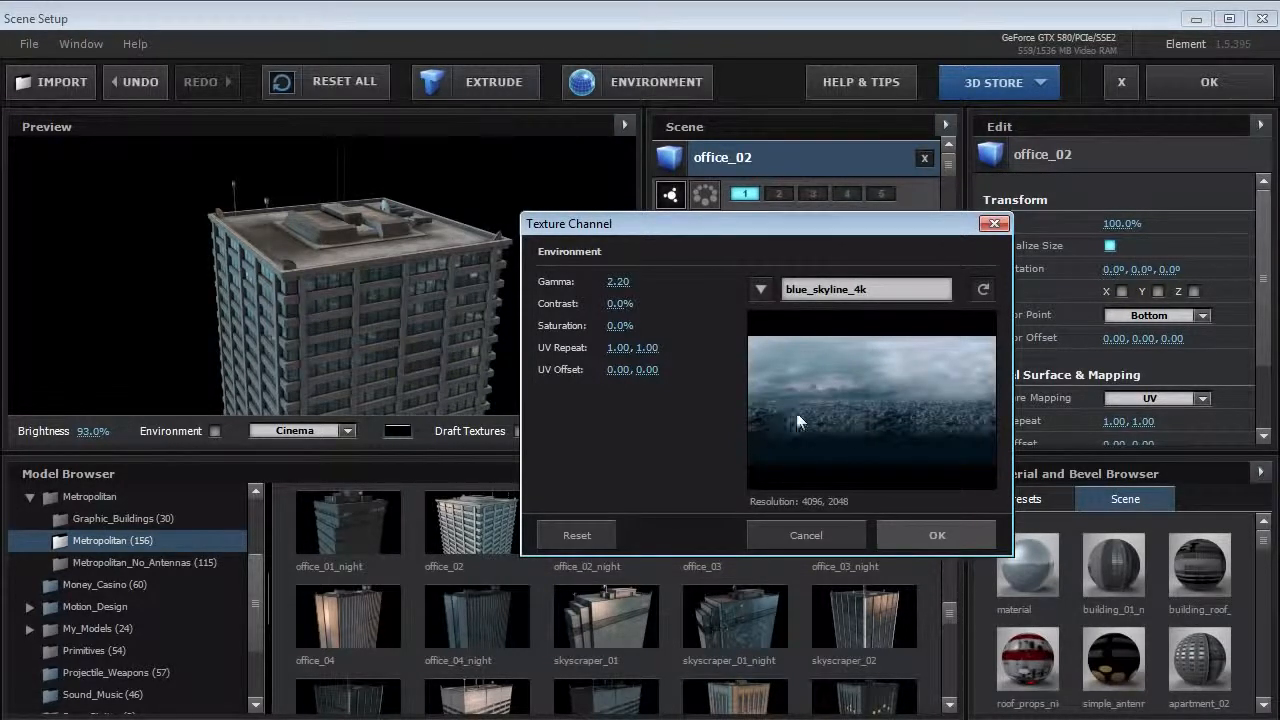
pyautogui.click(905, 533)
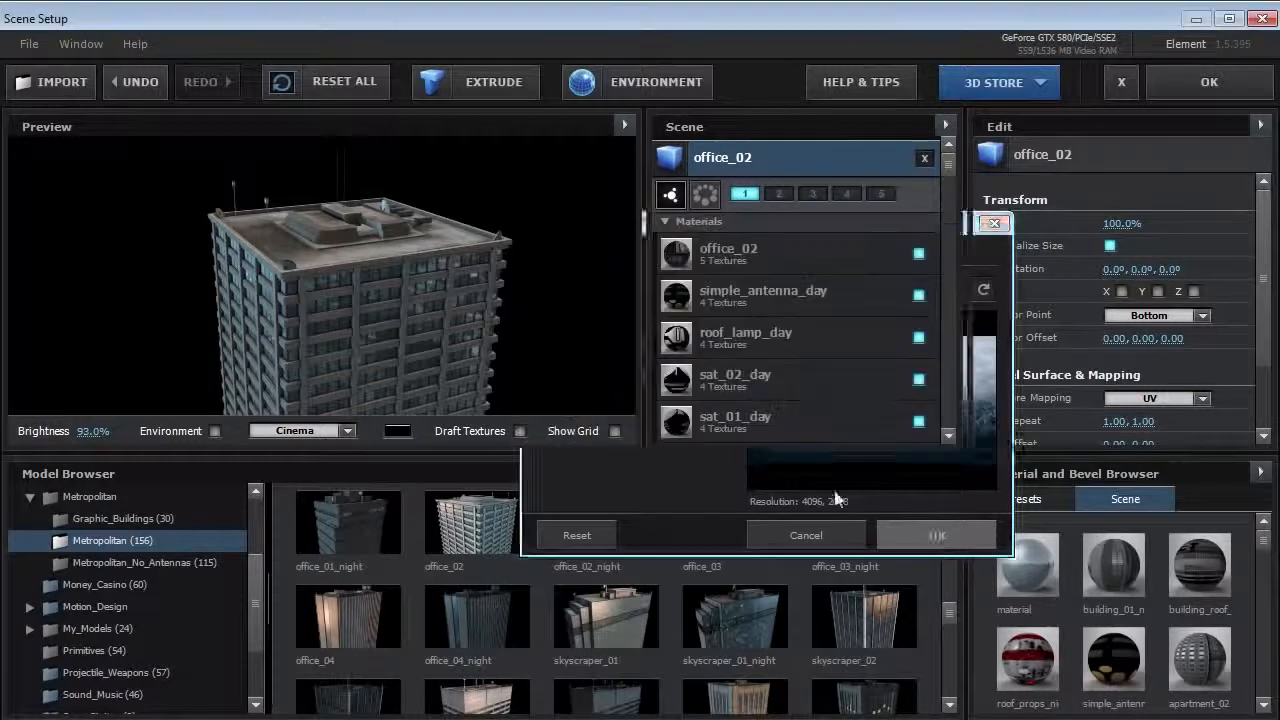
pyautogui.moveTo(447, 323); pyautogui.dragTo(314, 315)
pyautogui.scroll(8, 331, 332)
pyautogui.scroll(-8, 254, 270)
# Step: Add the skyscraper_02 model to the scene and view its roof from above
pyautogui.click(862, 618)
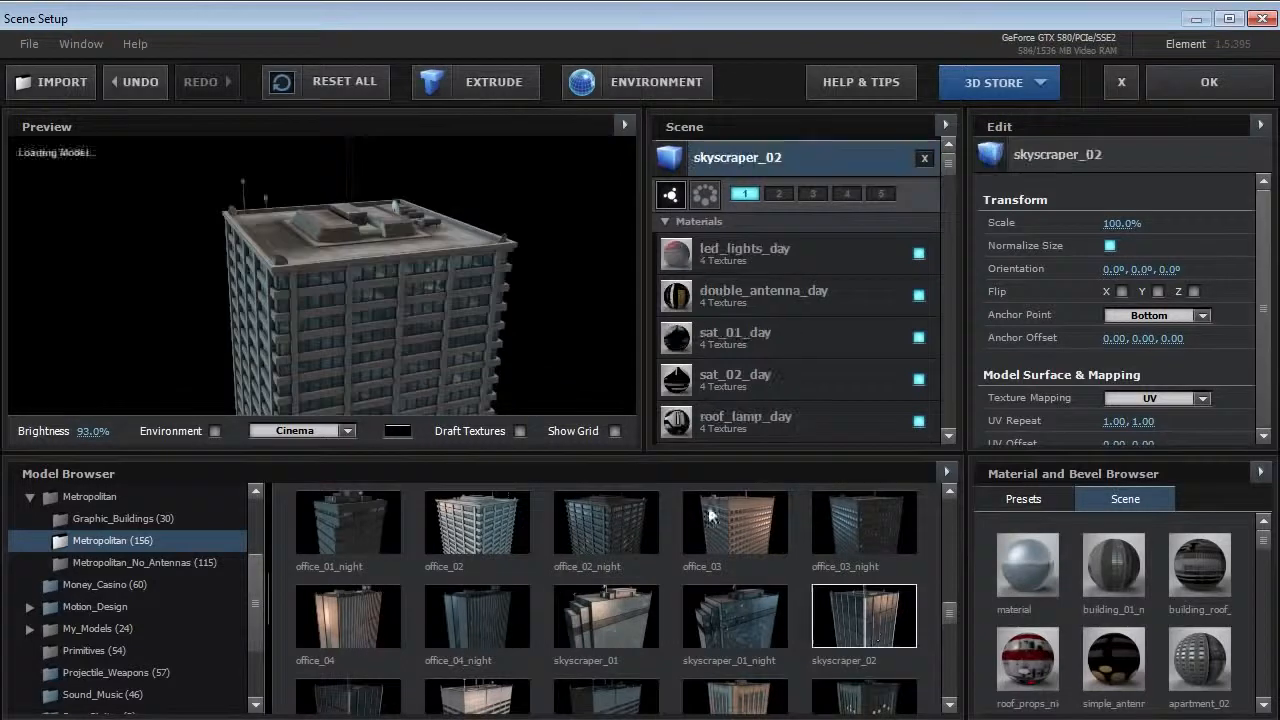
pyautogui.moveTo(335, 284); pyautogui.dragTo(350, 299)
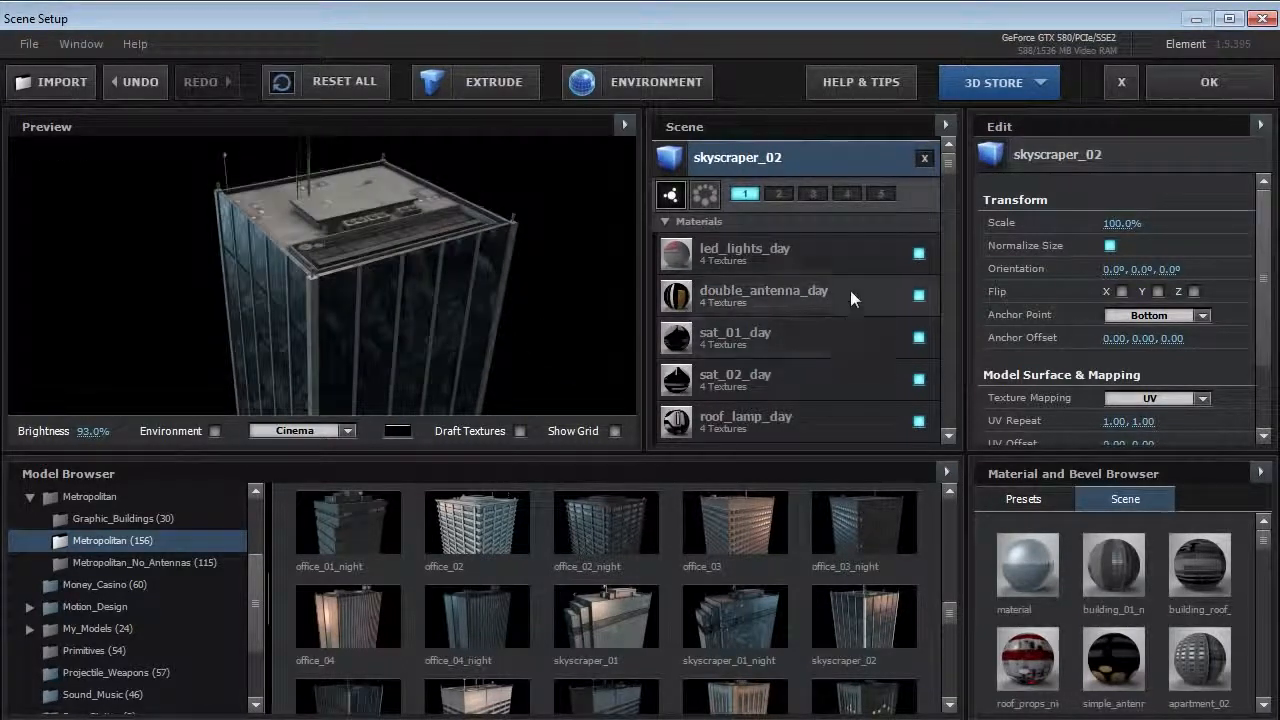
# Step: Examine the texture settings of skyscraper_02's prop materials, including the roof lamp, satellite dish, LED light and double antenna materials
pyautogui.scroll(-1, 952, 166)
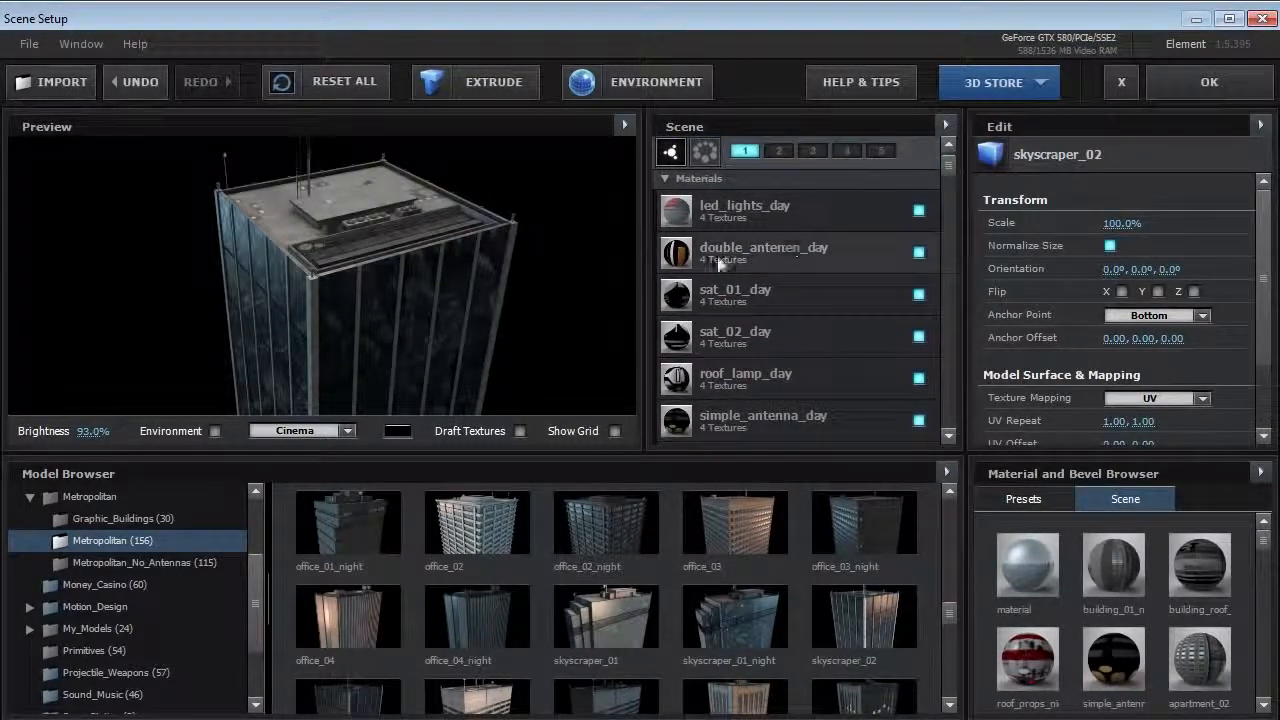
pyautogui.click(755, 380)
pyautogui.click(750, 345)
pyautogui.click(750, 295)
pyautogui.scroll(1, 750, 295)
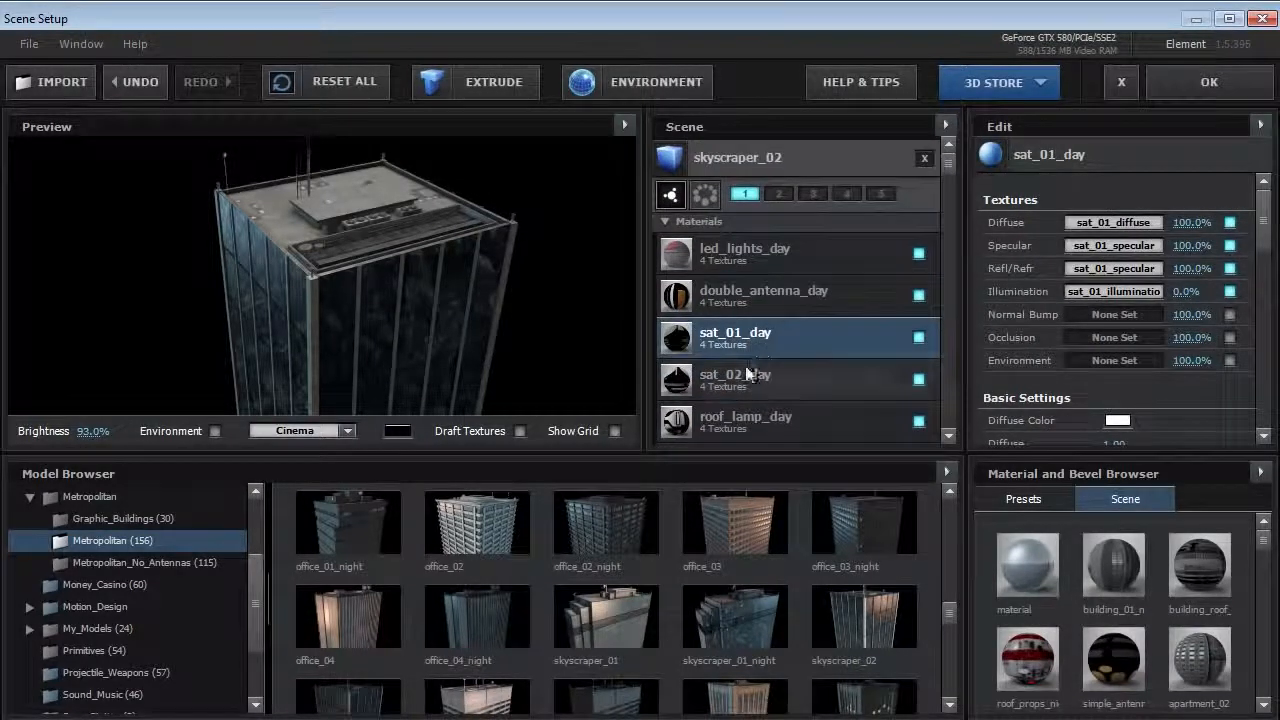
pyautogui.click(741, 290)
pyautogui.click(735, 369)
pyautogui.click(771, 248)
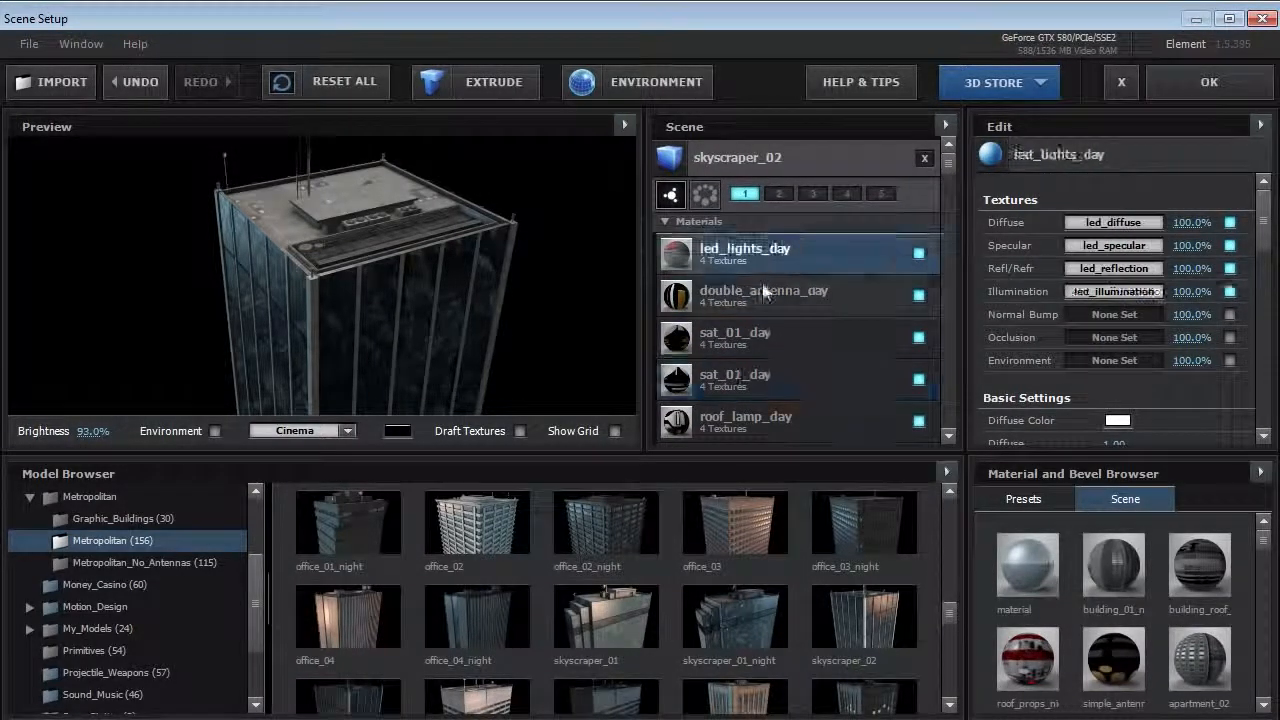
pyautogui.click(765, 292)
pyautogui.scroll(-1, 802, 367)
pyautogui.scroll(-2, 790, 385)
# Step: Switch the skyscraper_02 material off and on again to check which parts of the building it covers
pyautogui.click(693, 366)
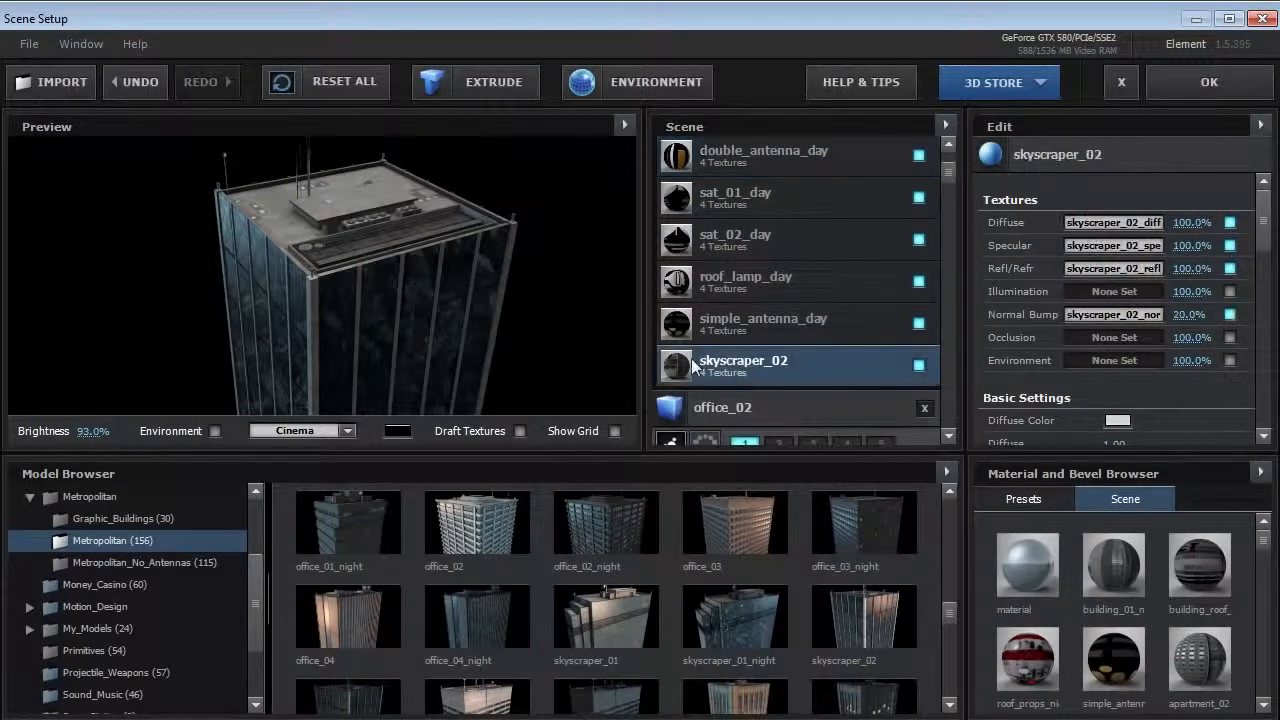
pyautogui.click(920, 364)
pyautogui.click(920, 364)
# Step: Try a mid grey and pure white (255, 255, 255) as the skyscraper_02 material's diffuse color
pyautogui.scroll(-1, 1262, 228)
pyautogui.scroll(-3, 1262, 228)
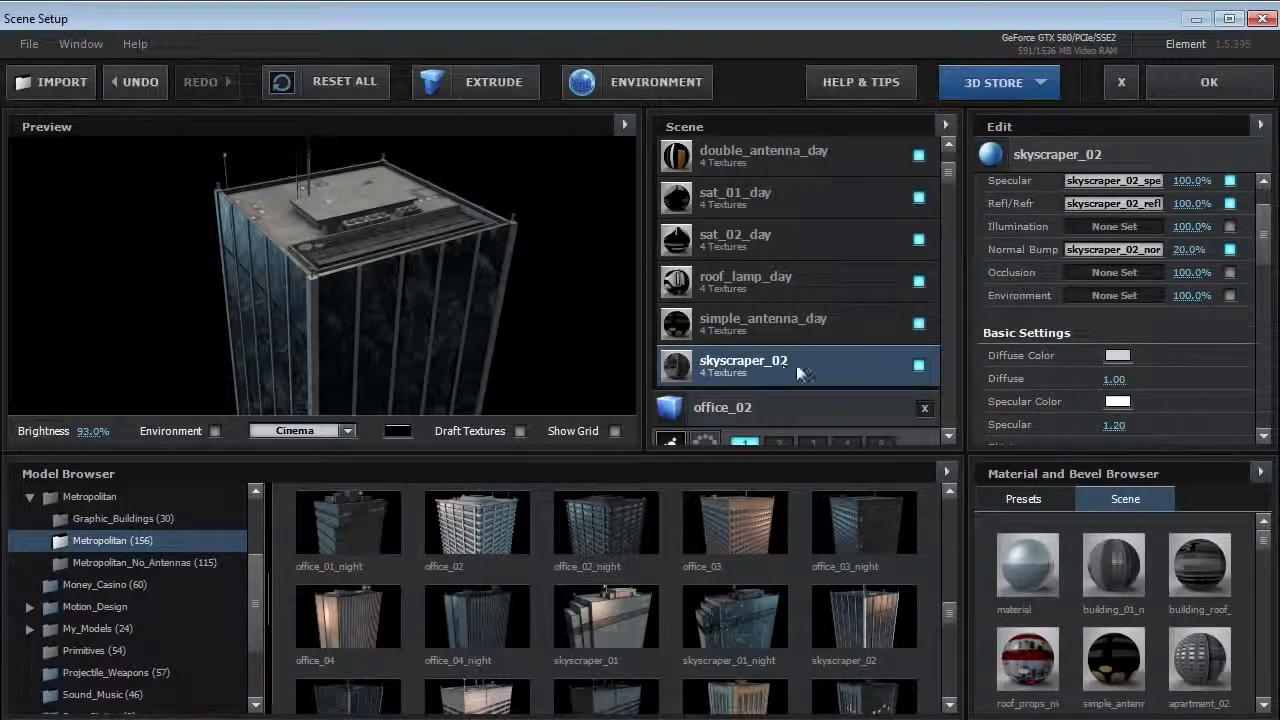
pyautogui.click(1117, 355)
pyautogui.moveTo(1060, 300)
pyautogui.mouseDown()
pyautogui.moveTo(986, 263)
pyautogui.moveTo(983, 322)
pyautogui.moveTo(901, 345)
pyautogui.mouseUp()
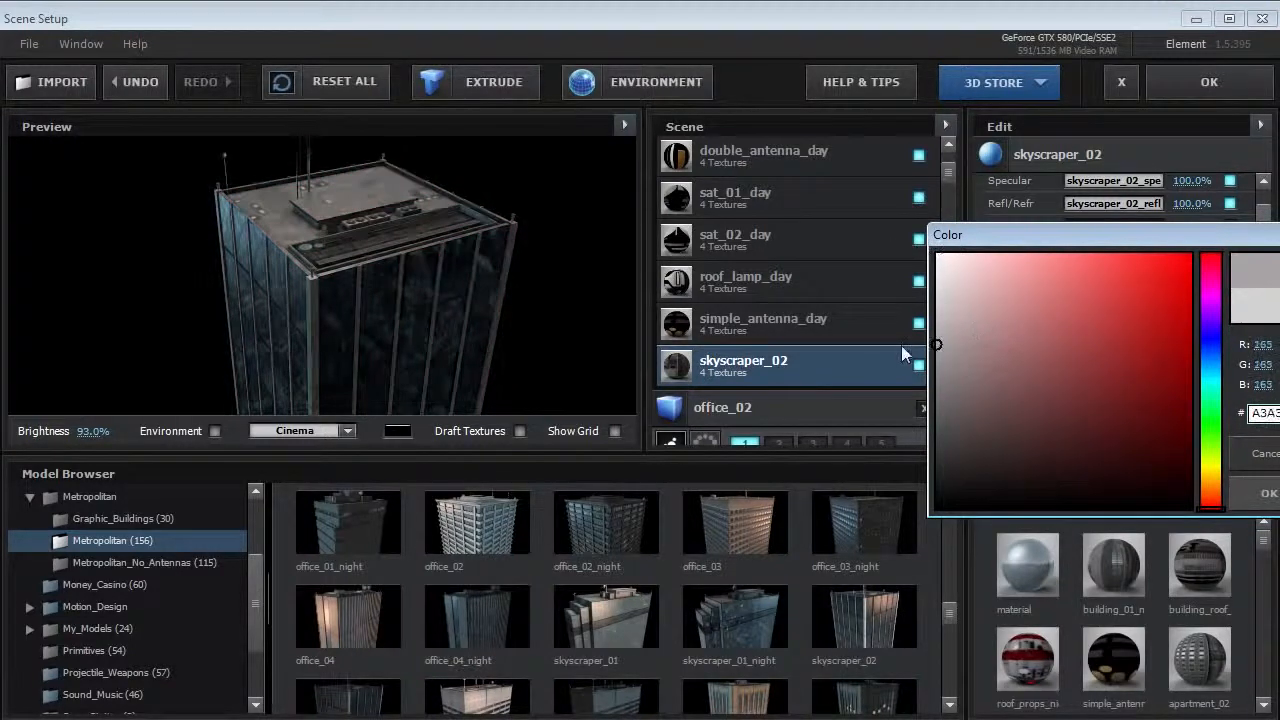
pyautogui.moveTo(980, 387); pyautogui.dragTo(938, 254)
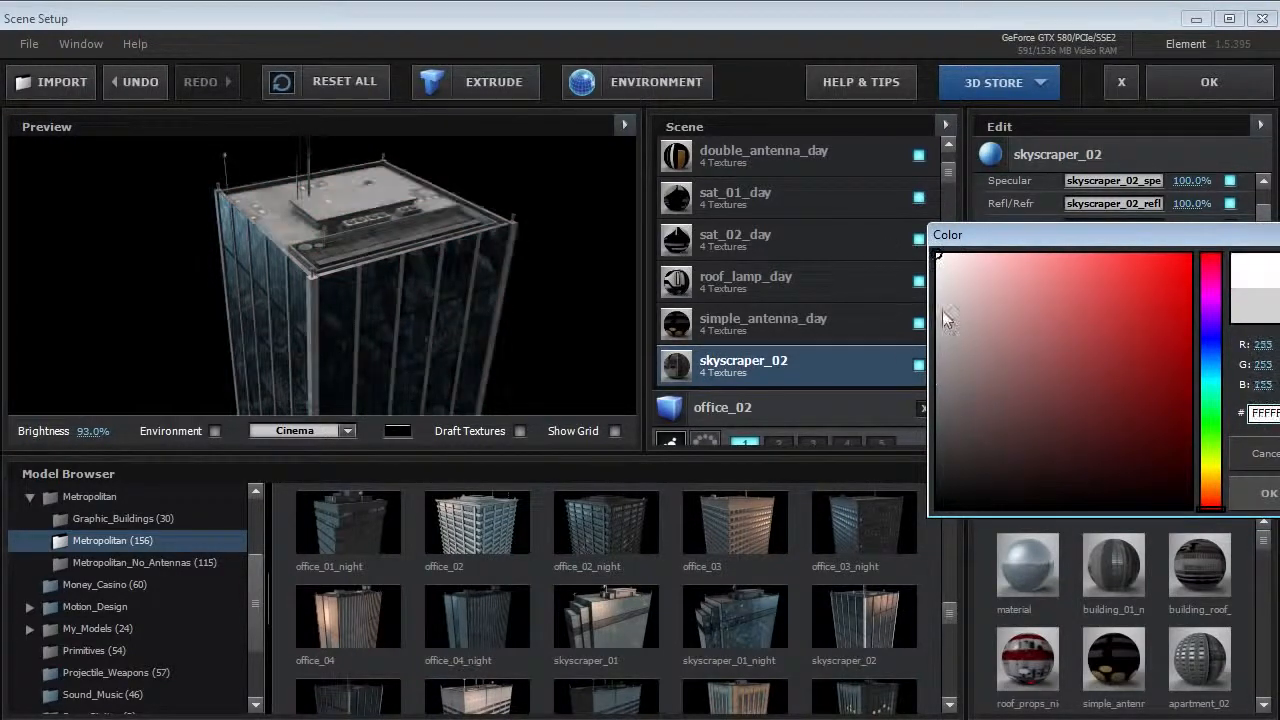
pyautogui.click(1262, 491)
# Step: Hide the roof_lamp_day, sat_02_day, sat_01_day and double_antenna_day materials and inspect the skyscraper's roof up close
pyautogui.scroll(1, 945, 175)
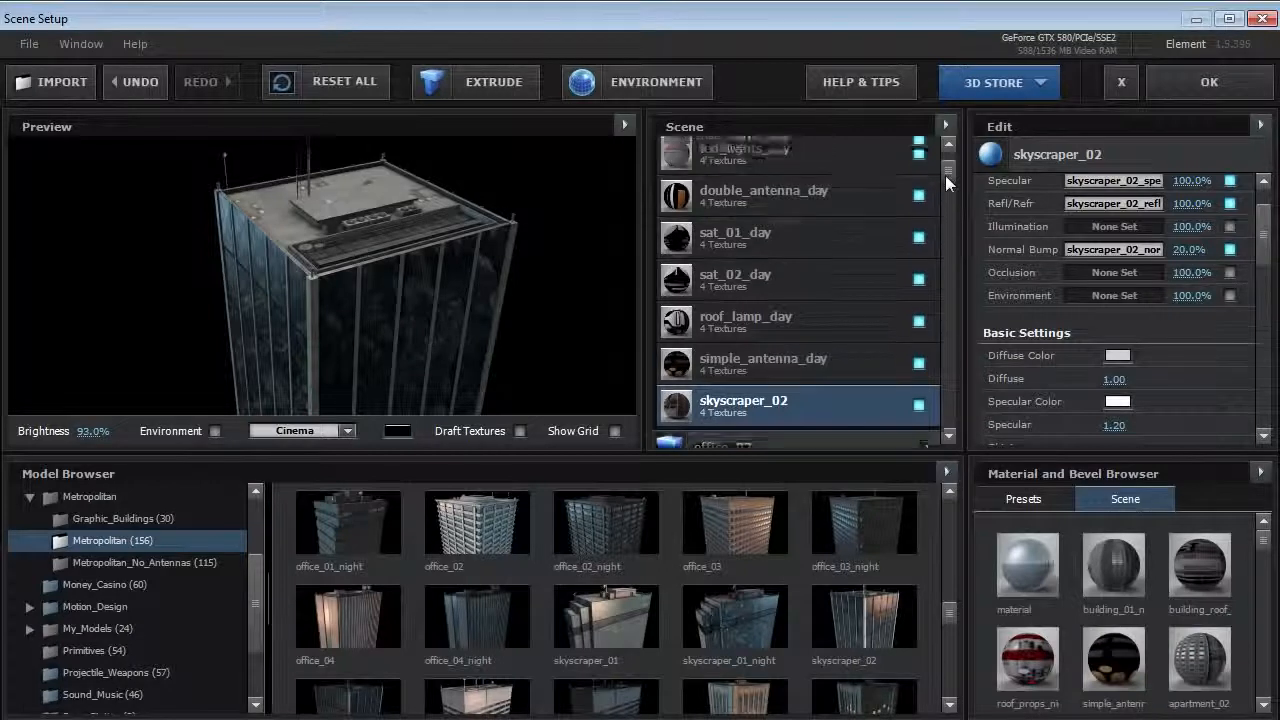
pyautogui.click(843, 380)
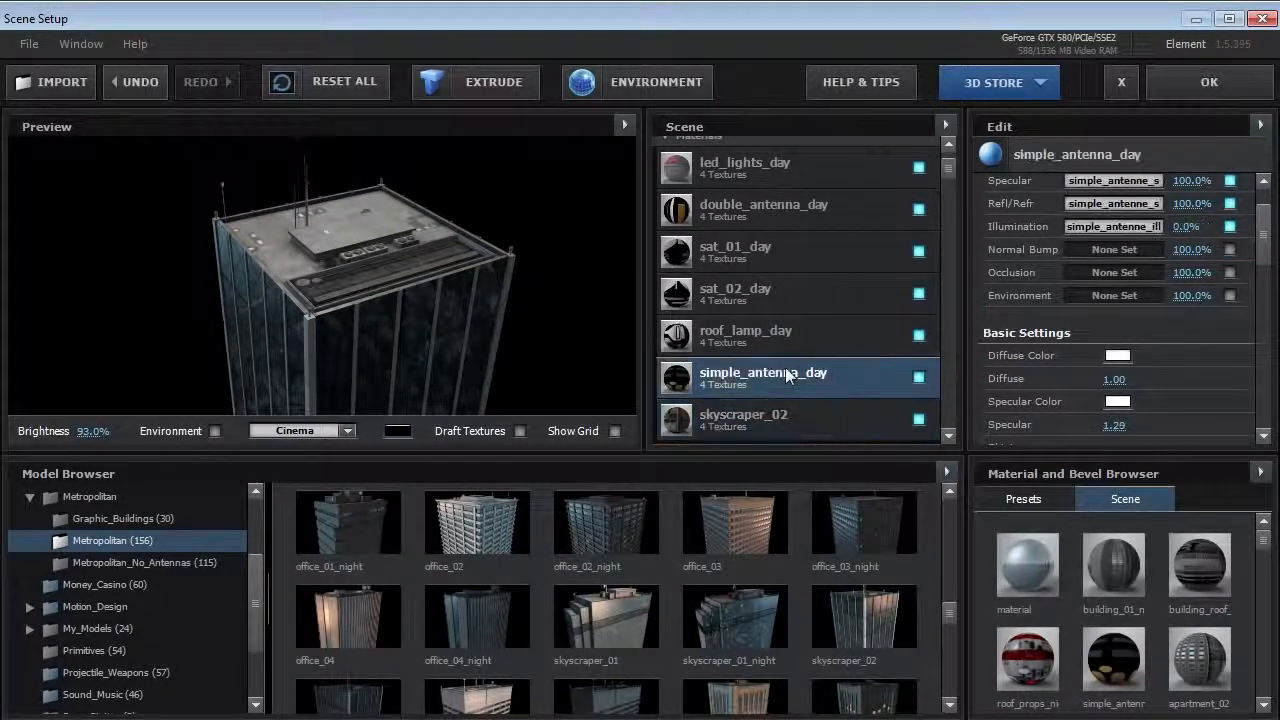
pyautogui.click(919, 294)
pyautogui.click(918, 253)
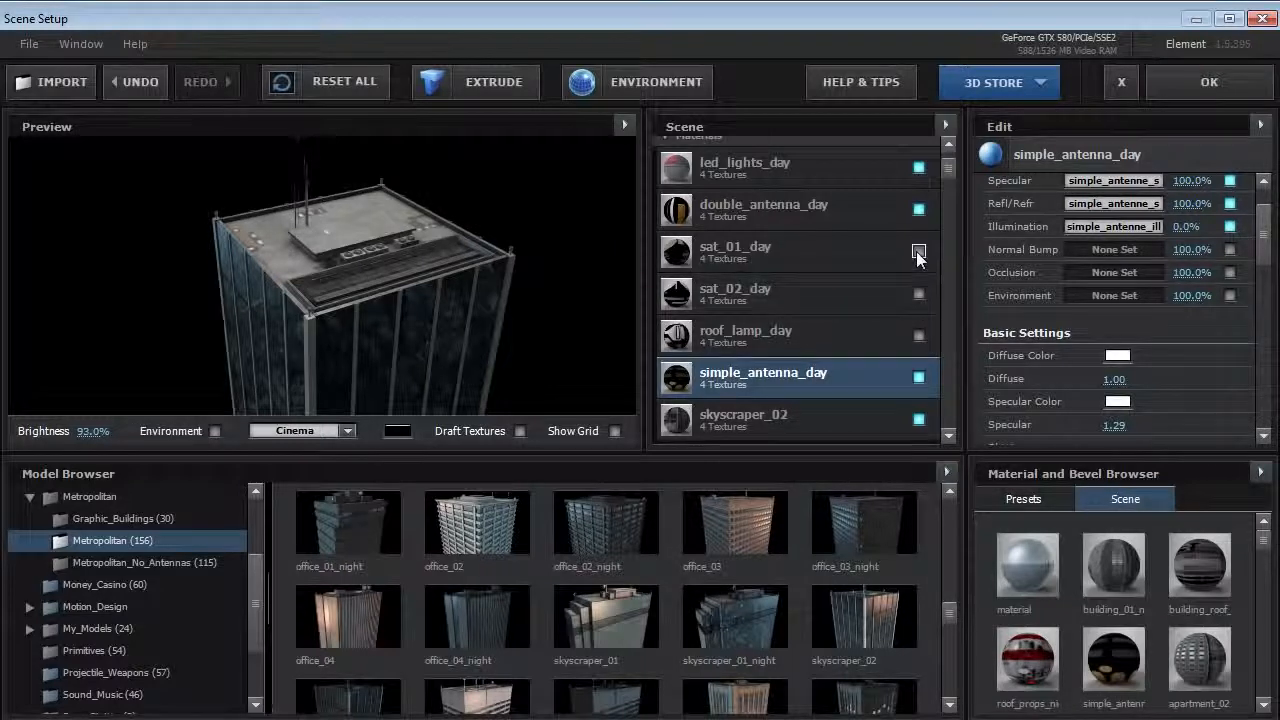
pyautogui.click(918, 210)
pyautogui.scroll(3, 297, 282)
pyautogui.moveTo(357, 222); pyautogui.dragTo(354, 274)
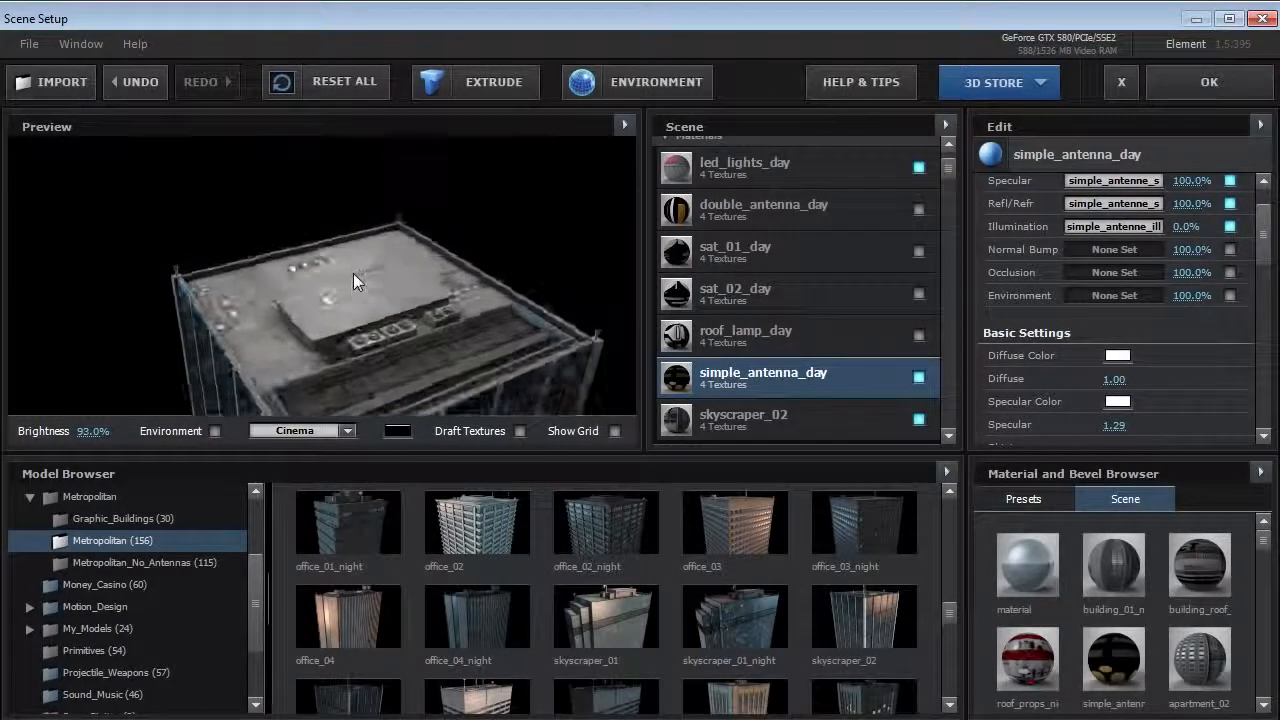
pyautogui.scroll(3, 353, 273)
# Step: Turn the sat_02_day and sat_01_day materials back on and hide the led_lights_day material
pyautogui.click(919, 294)
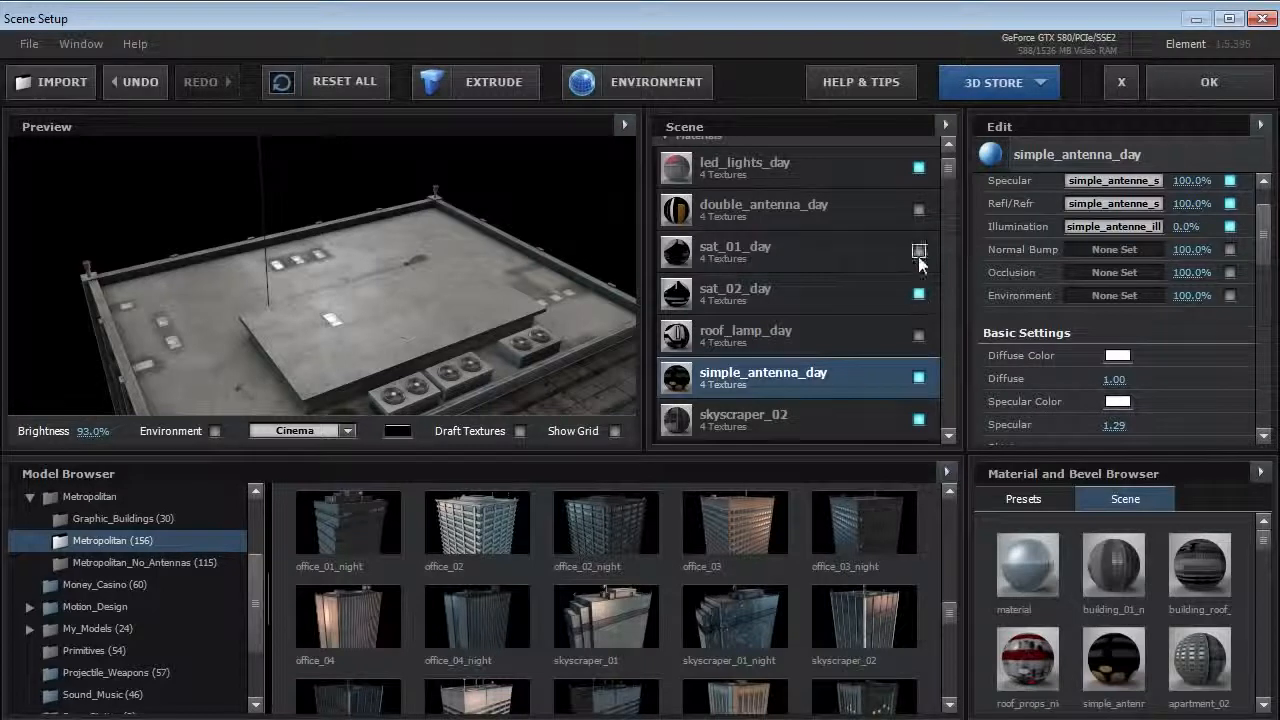
pyautogui.click(921, 211)
pyautogui.click(921, 211)
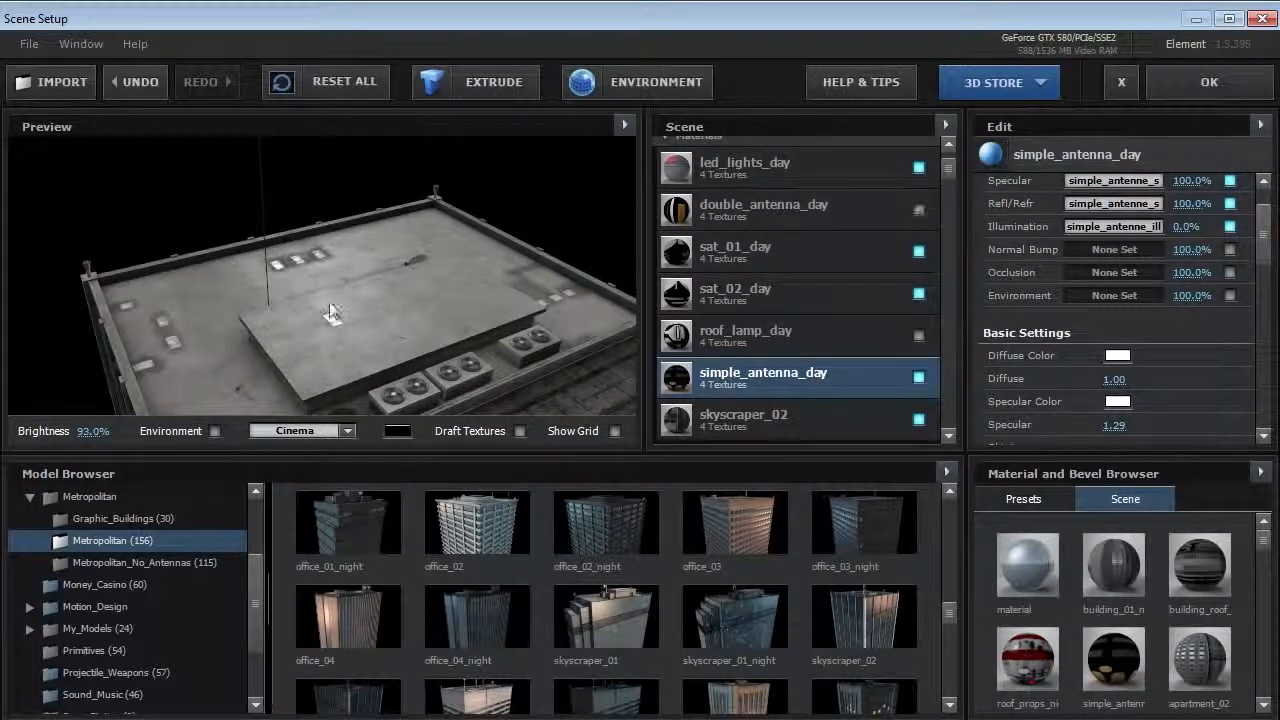
pyautogui.click(922, 170)
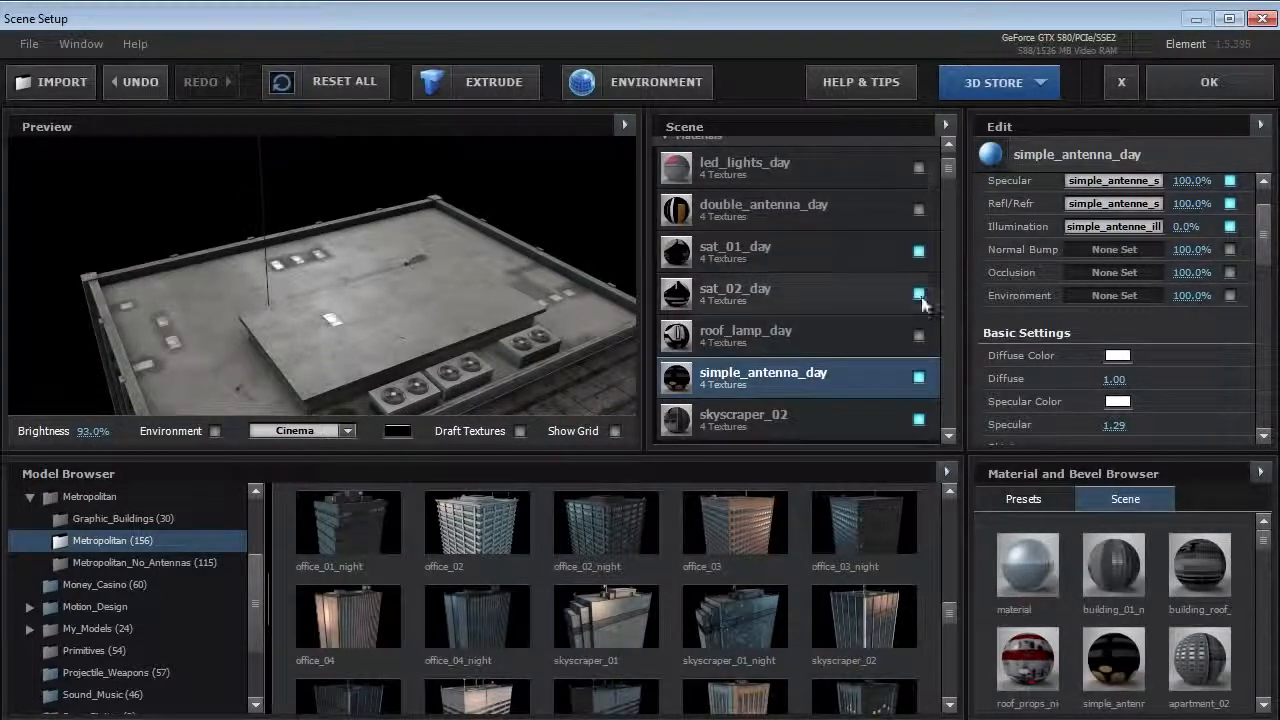
# Step: Turn the led_lights_day, roof_lamp_day and double_antenna_day materials back on while viewing the skyscraper's roof from other angles
pyautogui.moveTo(231, 313); pyautogui.dragTo(359, 307)
pyautogui.click(919, 337)
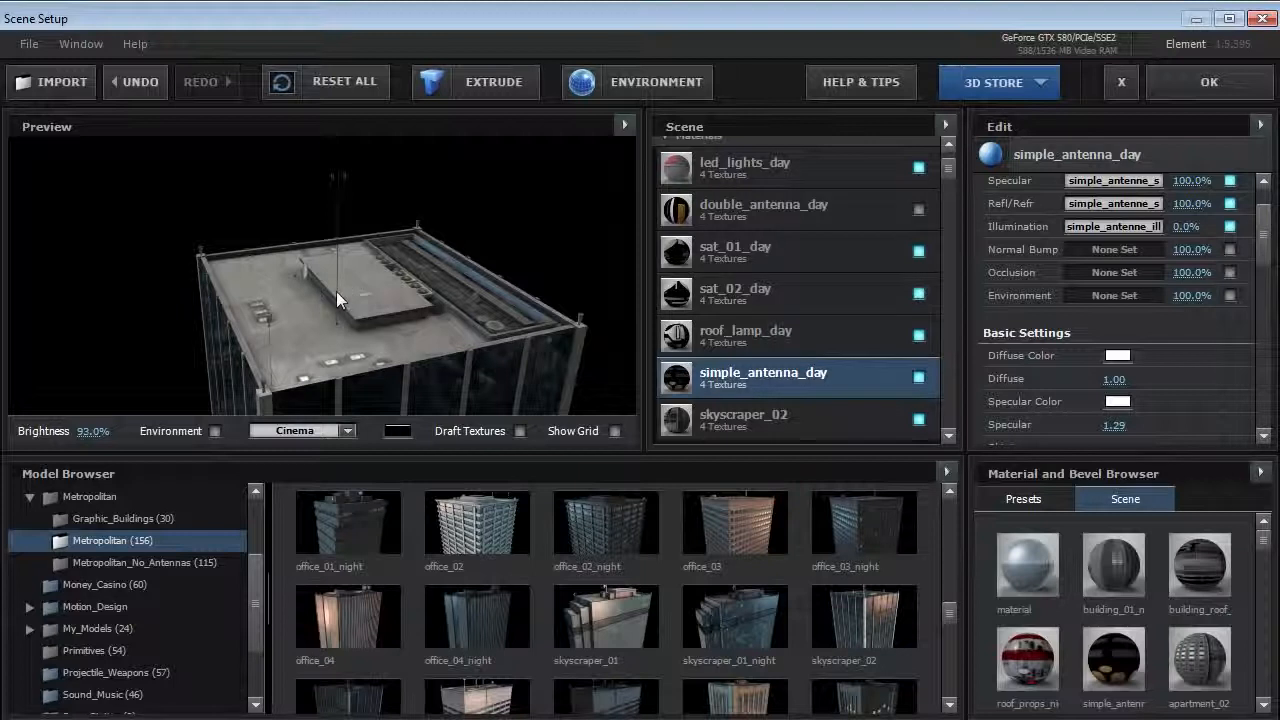
pyautogui.moveTo(306, 258); pyautogui.dragTo(335, 263)
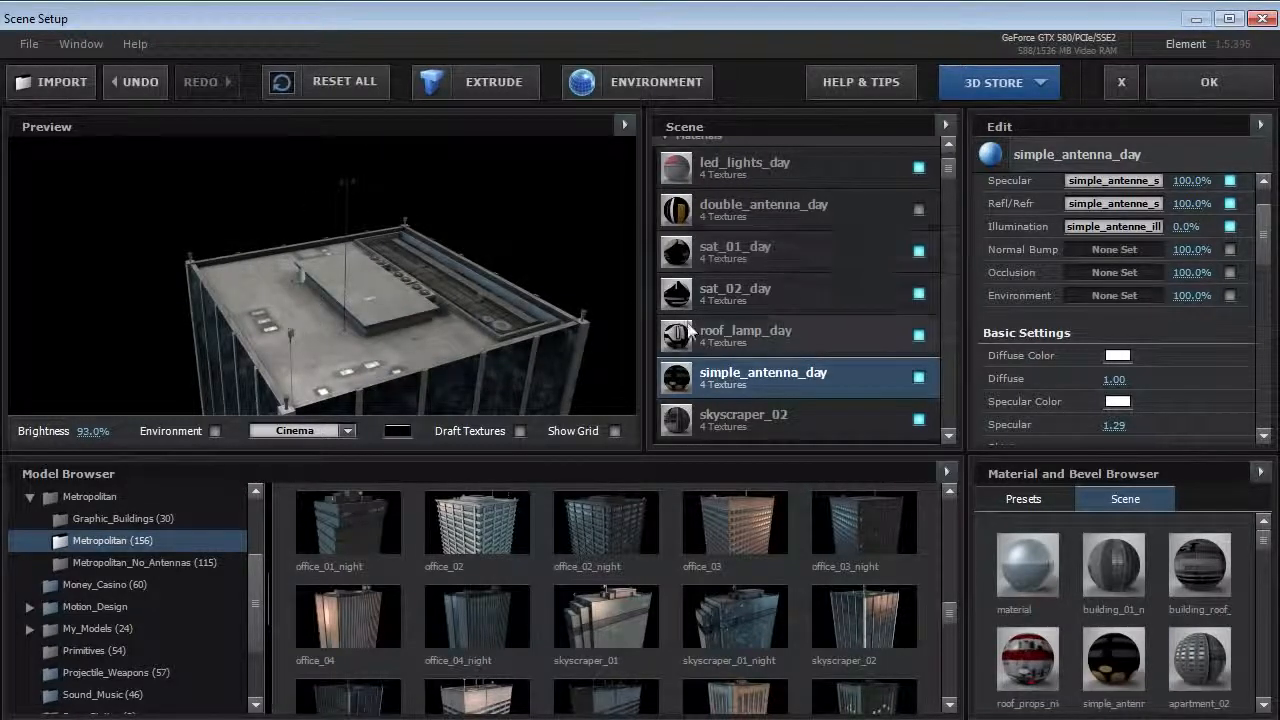
pyautogui.click(918, 209)
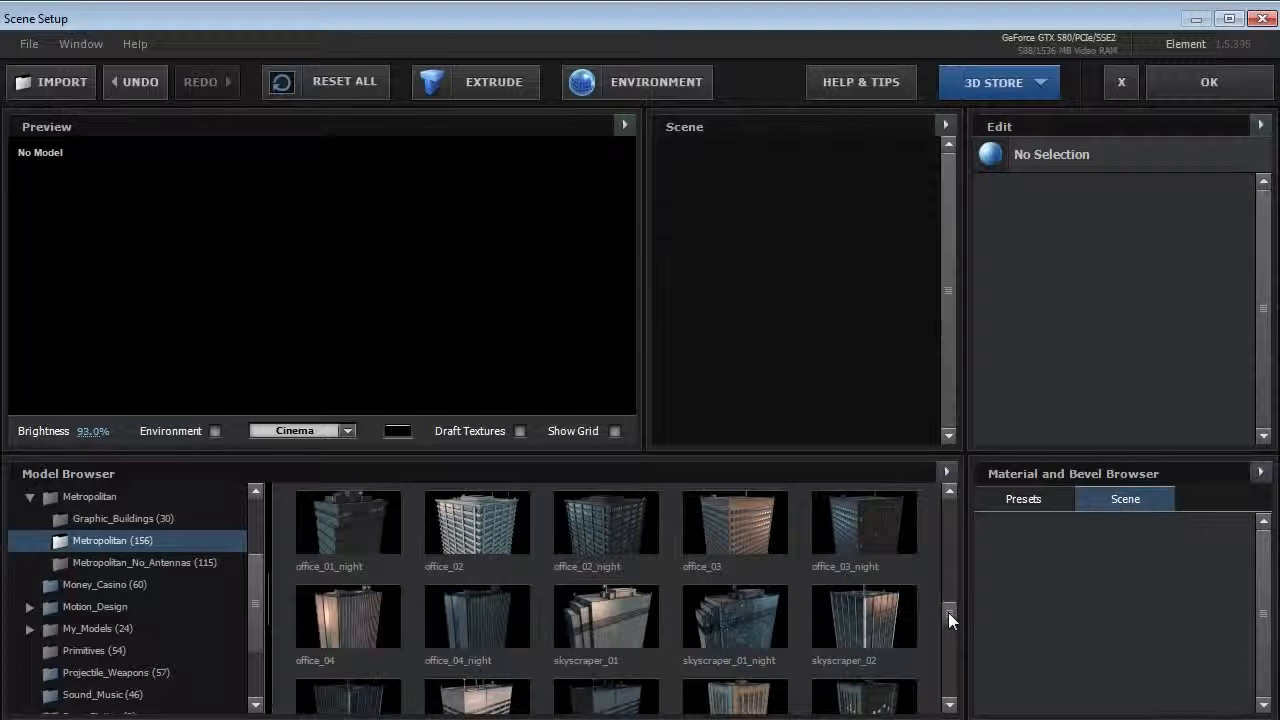
# Step: Add the apartment_02 and building_03 models from the Metropolitan folder to the scene and view their roofs
pyautogui.moveTo(948, 612); pyautogui.dragTo(945, 505)
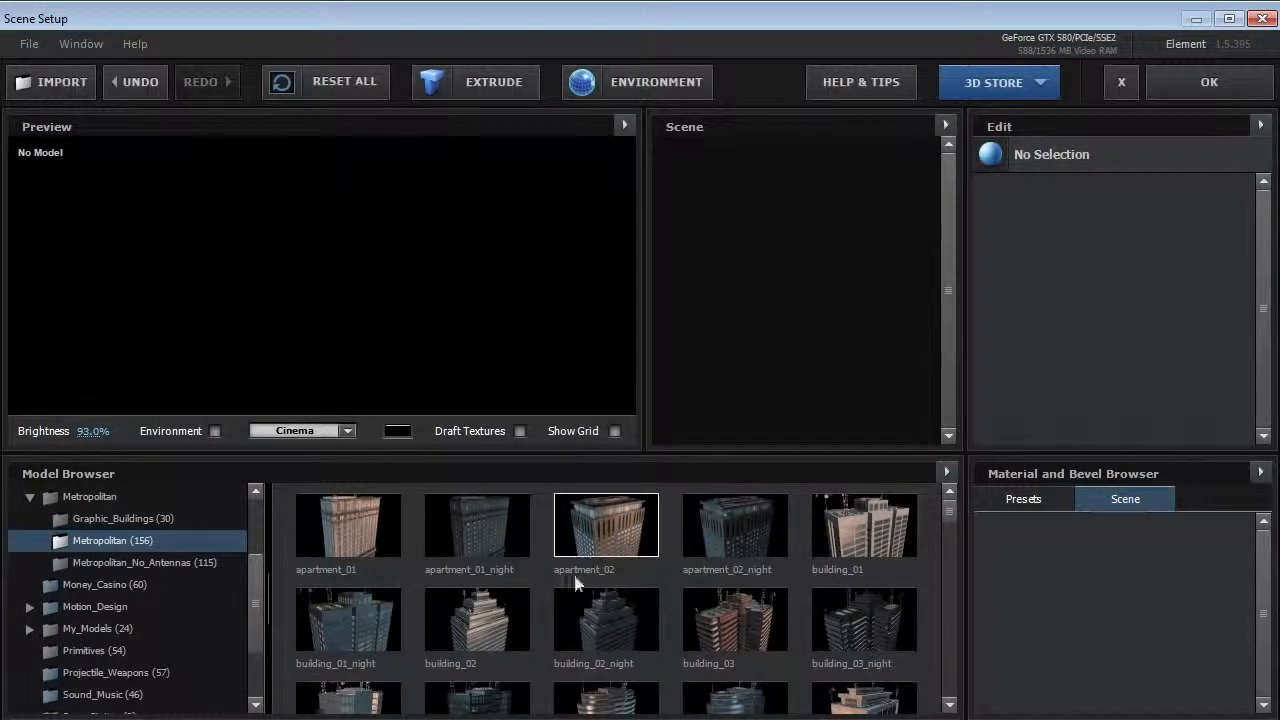
pyautogui.click(572, 545)
pyautogui.moveTo(447, 220); pyautogui.dragTo(391, 300)
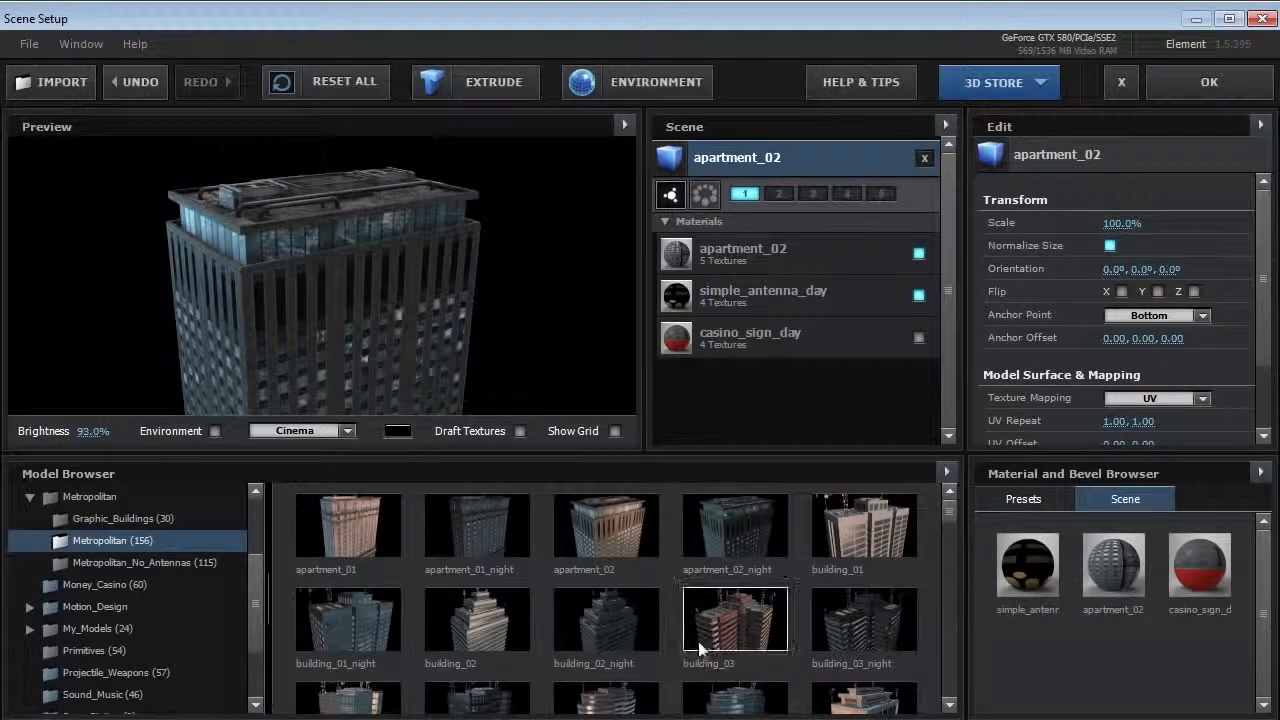
pyautogui.click(735, 620)
pyautogui.moveTo(309, 270); pyautogui.dragTo(444, 339)
# Step: Add the building_04 and office_02 models from the Metropolitan folder to the scene
pyautogui.scroll(-1, 797, 572)
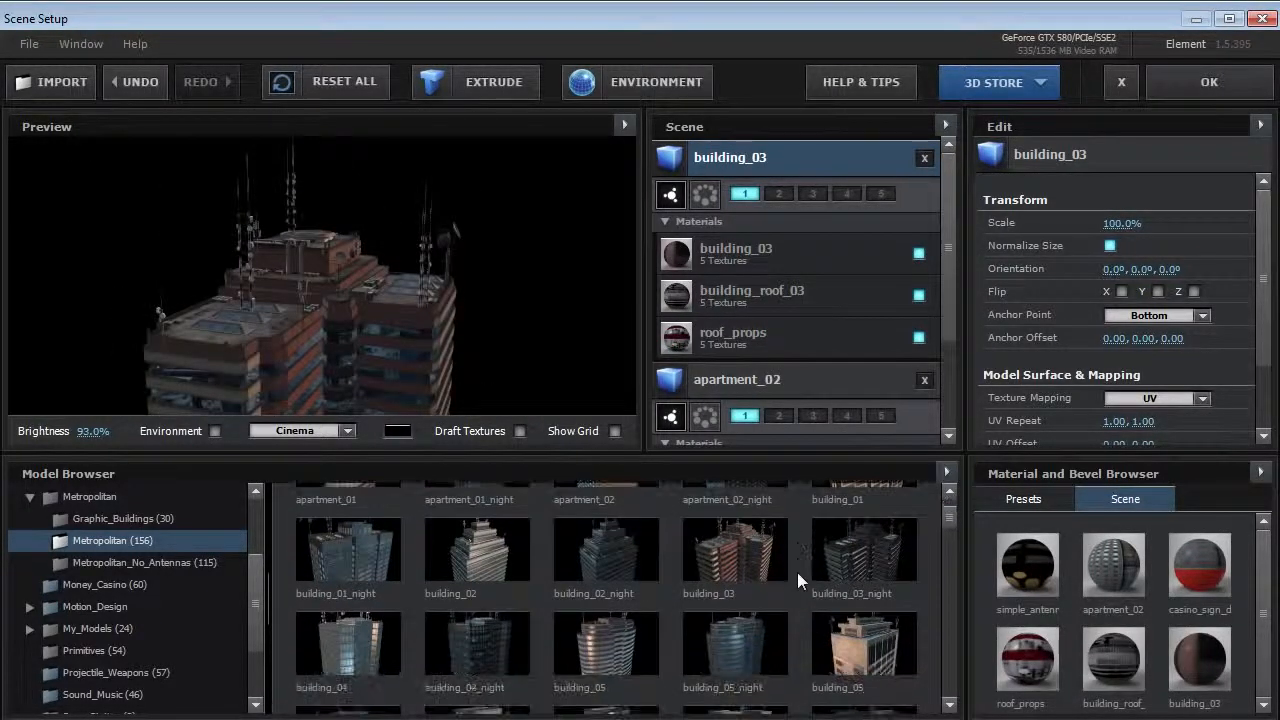
pyautogui.click(328, 672)
pyautogui.moveTo(232, 328); pyautogui.dragTo(368, 291)
pyautogui.scroll(-1, 750, 560)
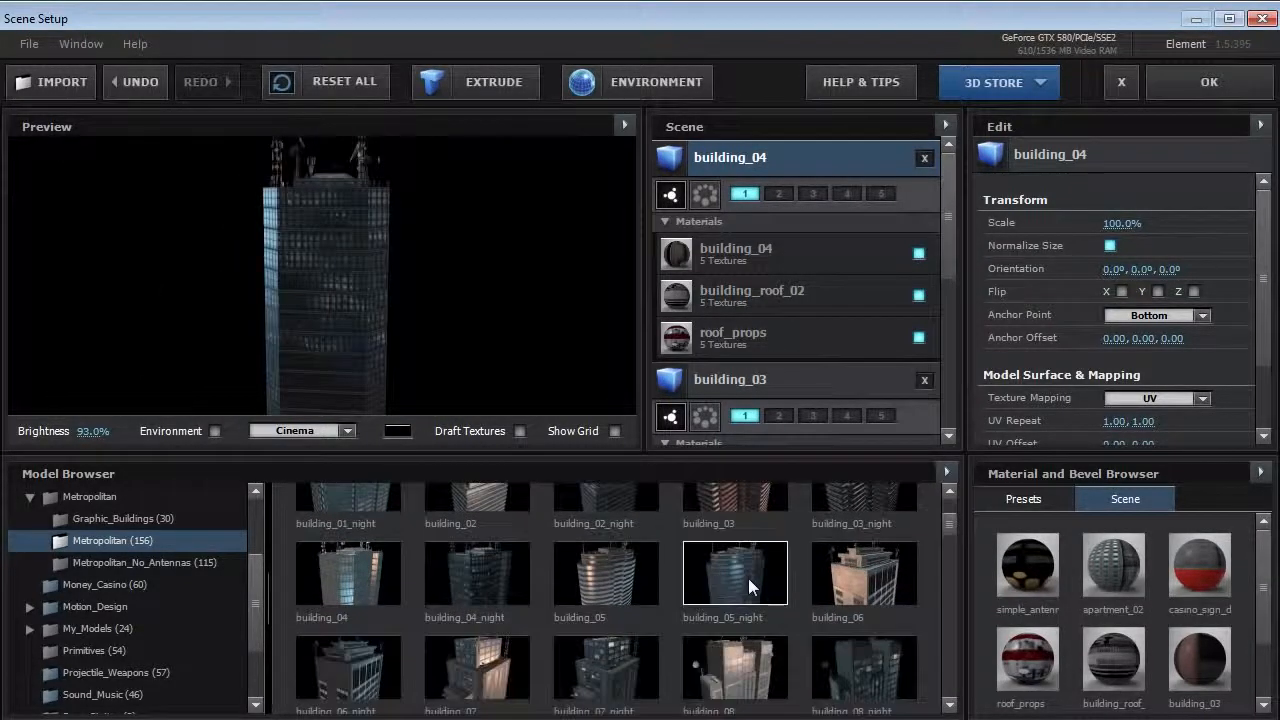
pyautogui.scroll(-2, 700, 620)
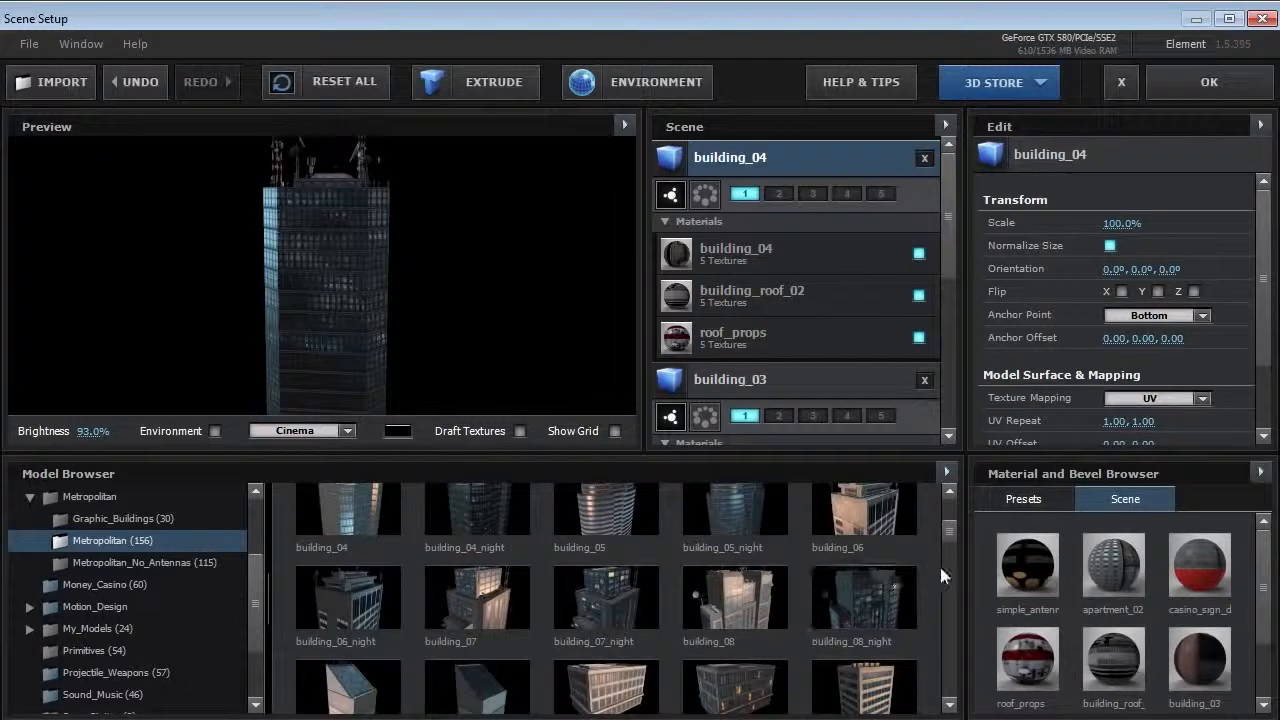
pyautogui.scroll(-6, 814, 581)
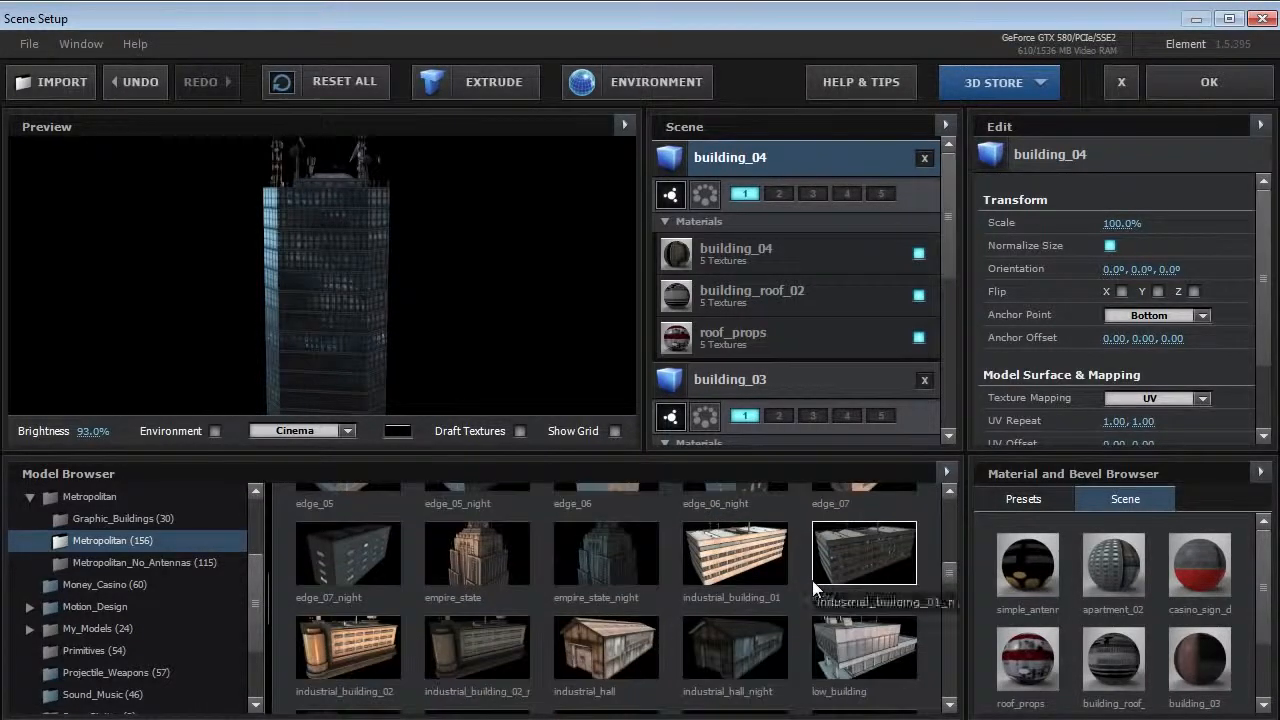
pyautogui.scroll(-5, 812, 580)
pyautogui.scroll(1, 812, 580)
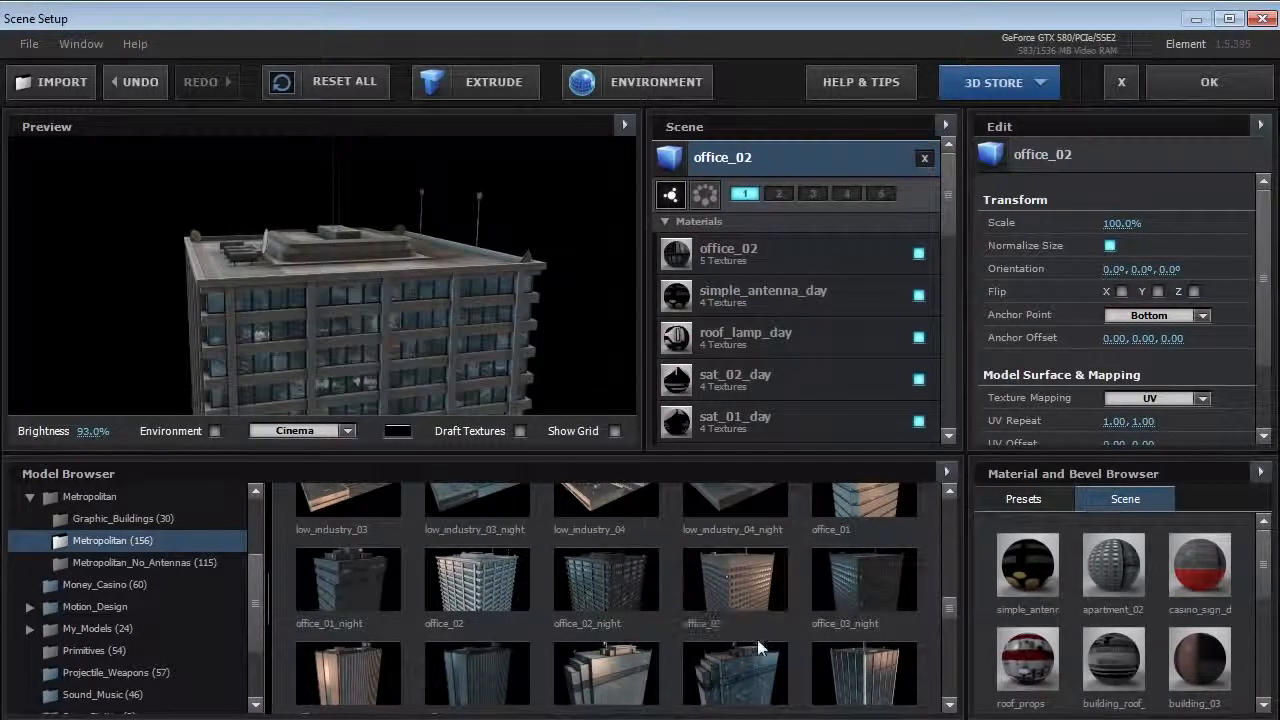
# Step: Add the office_04 and skyscraper_03 models to the scene and view each from another angle
pyautogui.scroll(-1, 781, 607)
pyautogui.scroll(-1, 781, 600)
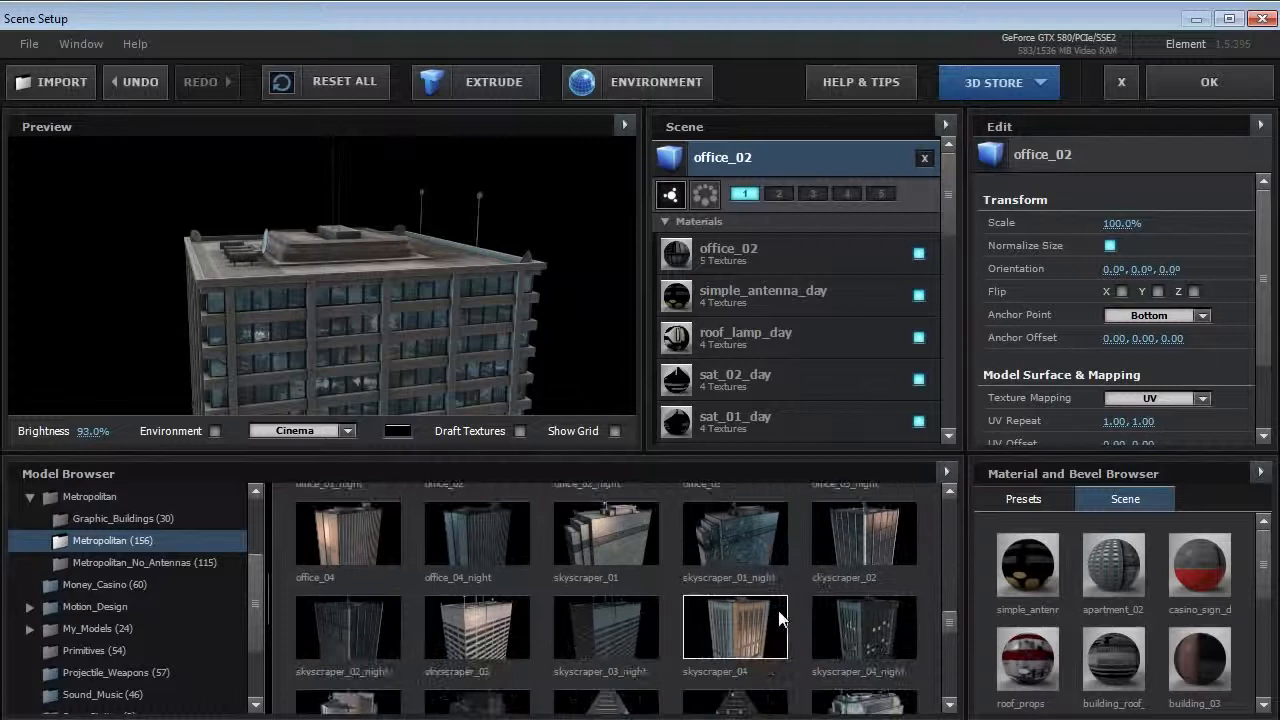
pyautogui.click(347, 533)
pyautogui.moveTo(313, 286); pyautogui.dragTo(446, 308)
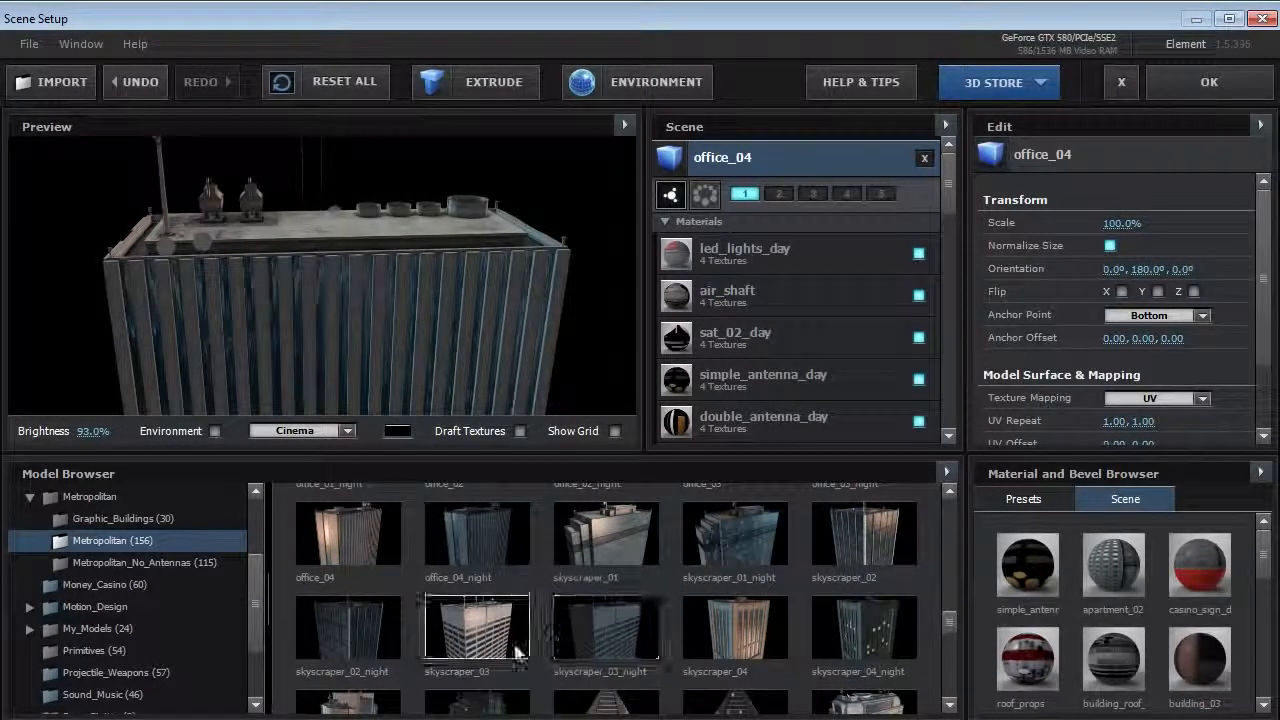
pyautogui.click(476, 627)
pyautogui.moveTo(241, 300); pyautogui.dragTo(296, 319)
# Step: Add the skyscraper_02 model to the scene and view its roof and facade
pyautogui.scroll(-1, 893, 618)
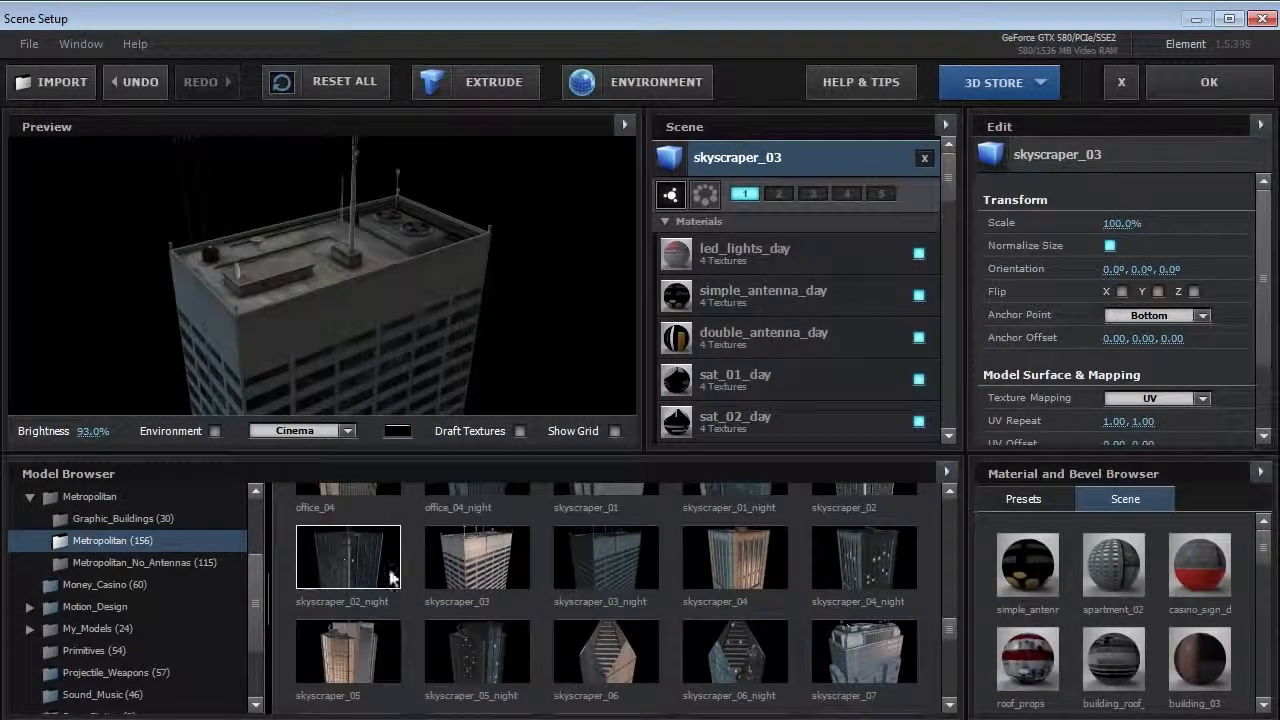
pyautogui.scroll(1, 600, 575)
pyautogui.click(839, 549)
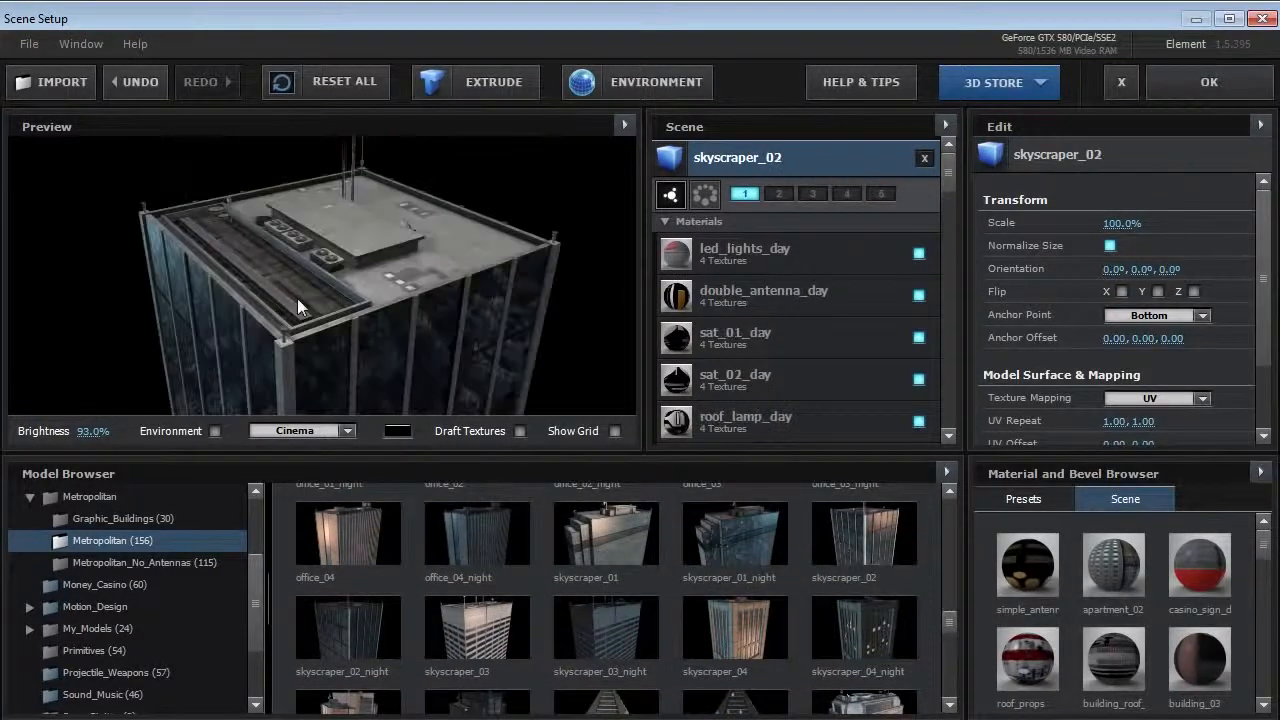
pyautogui.moveTo(269, 297); pyautogui.dragTo(320, 280)
# Step: Collapse the material lists of all models in the scene and apply the scene setup to return to the composition
pyautogui.moveTo(950, 175)
pyautogui.mouseDown()
pyautogui.moveTo(946, 268)
pyautogui.moveTo(937, 158)
pyautogui.mouseUp()
pyautogui.click(945, 125)
pyautogui.click(948, 150)
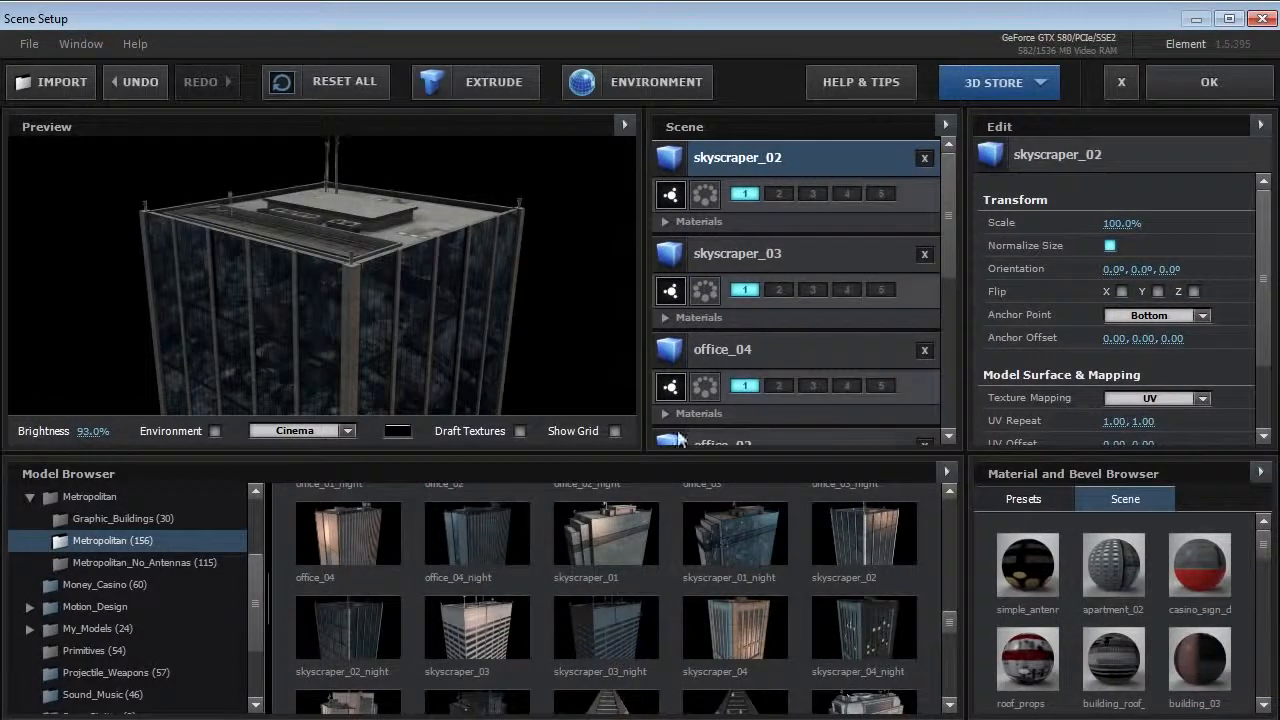
pyautogui.moveTo(307, 306); pyautogui.dragTo(357, 349)
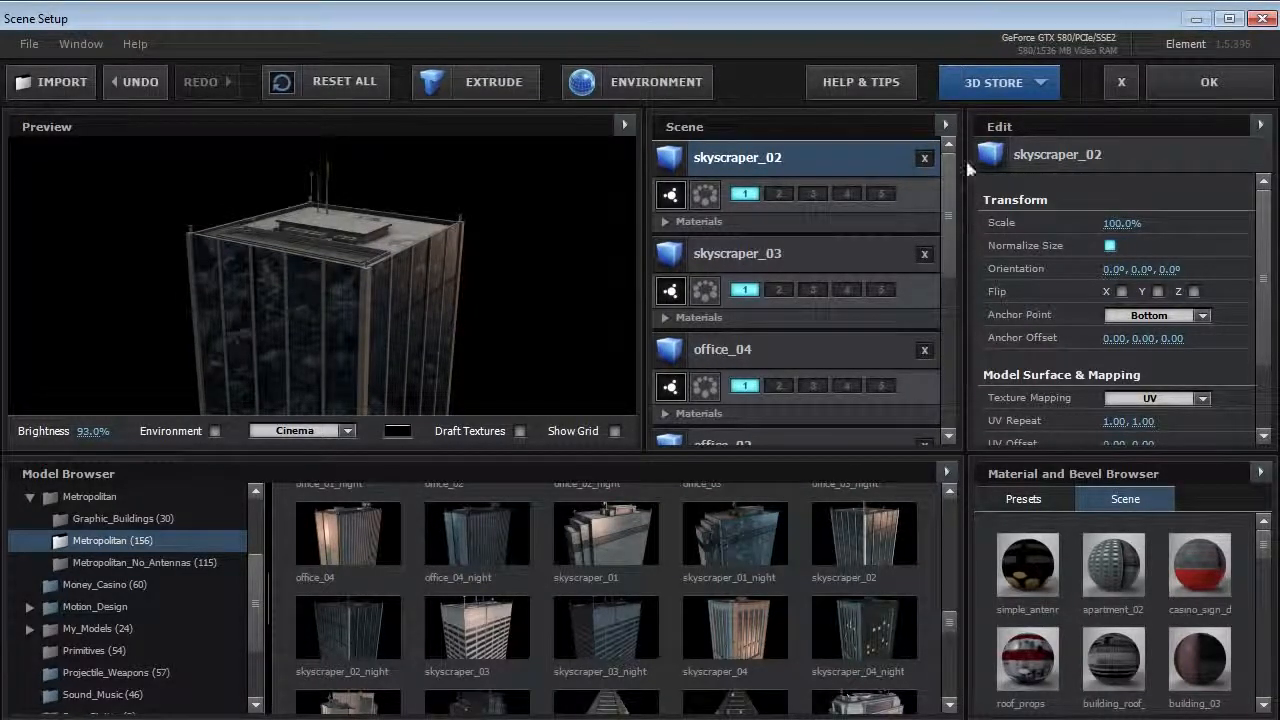
pyautogui.click(1210, 84)
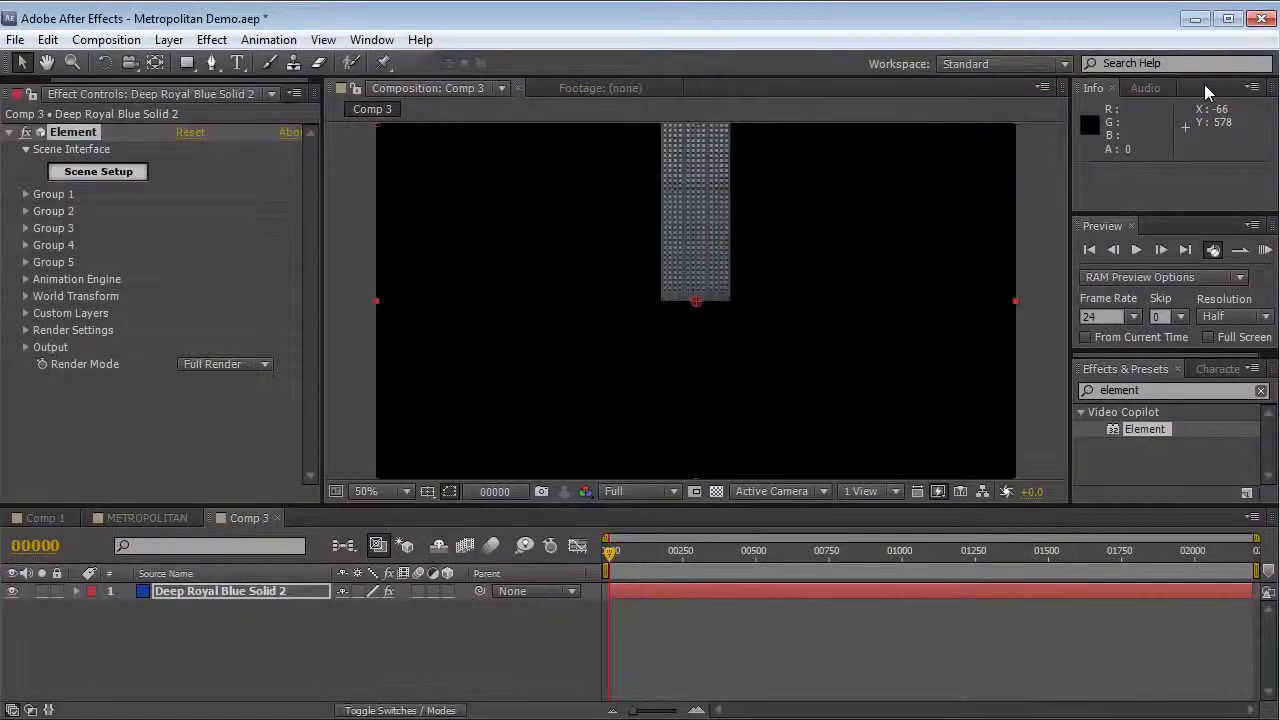
# Step: Add a new camera layer to Comp 3
pyautogui.click(169, 39)
pyautogui.moveTo(371, 39)
pyautogui.moveTo(169, 39)
pyautogui.moveTo(180, 64)
pyautogui.click(575, 127)
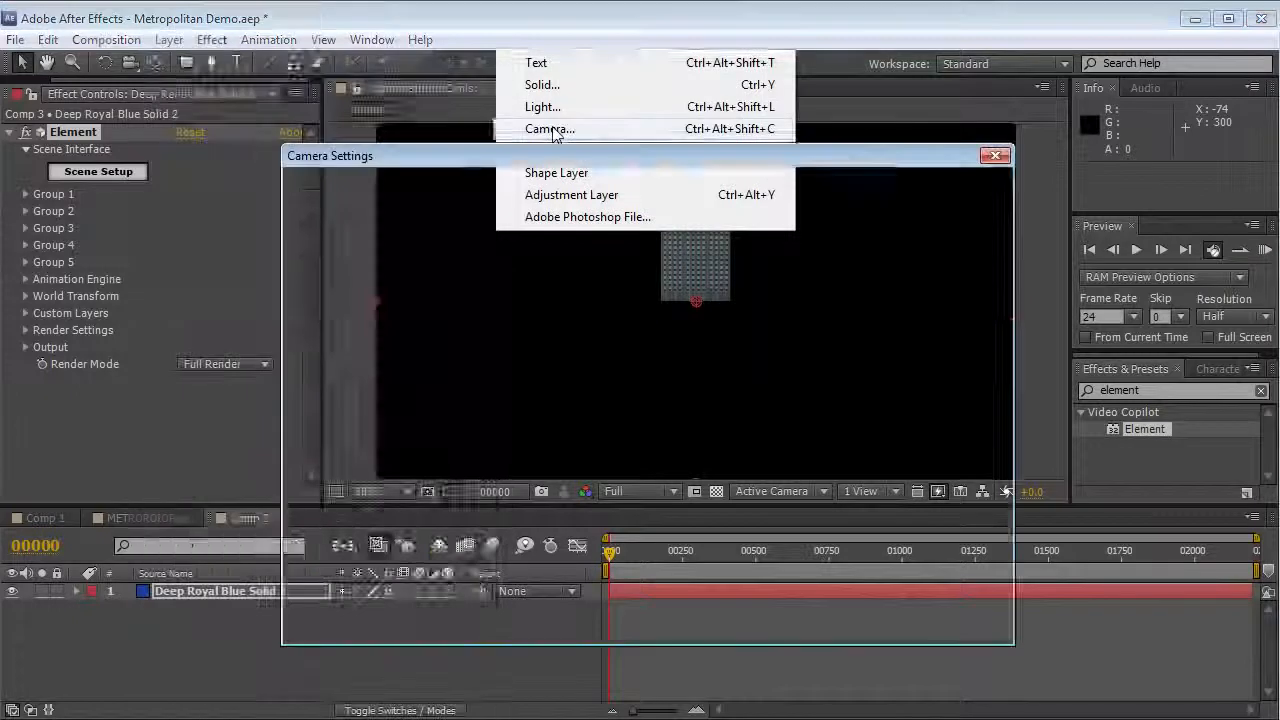
pyautogui.press('Return')
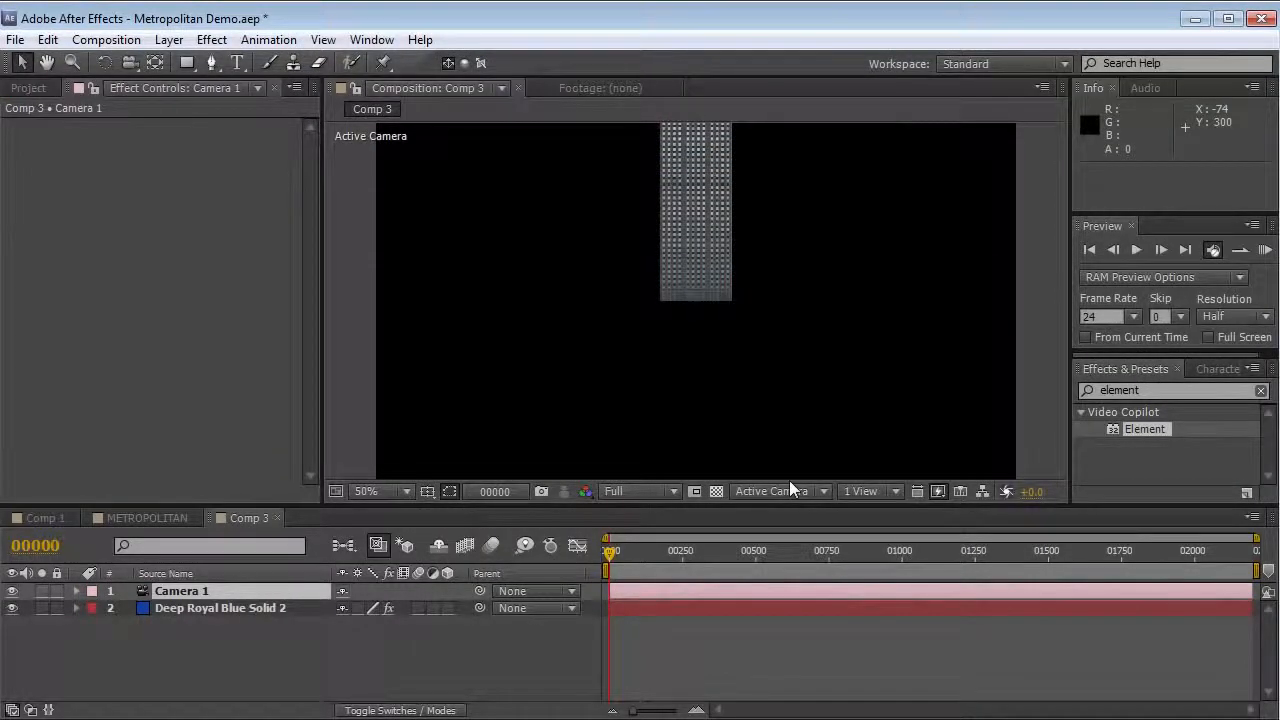
# Step: Rename the camera layer Skycam and orbit it to show the whole building from above
pyautogui.press('Return')
pyautogui.write('Skycam')
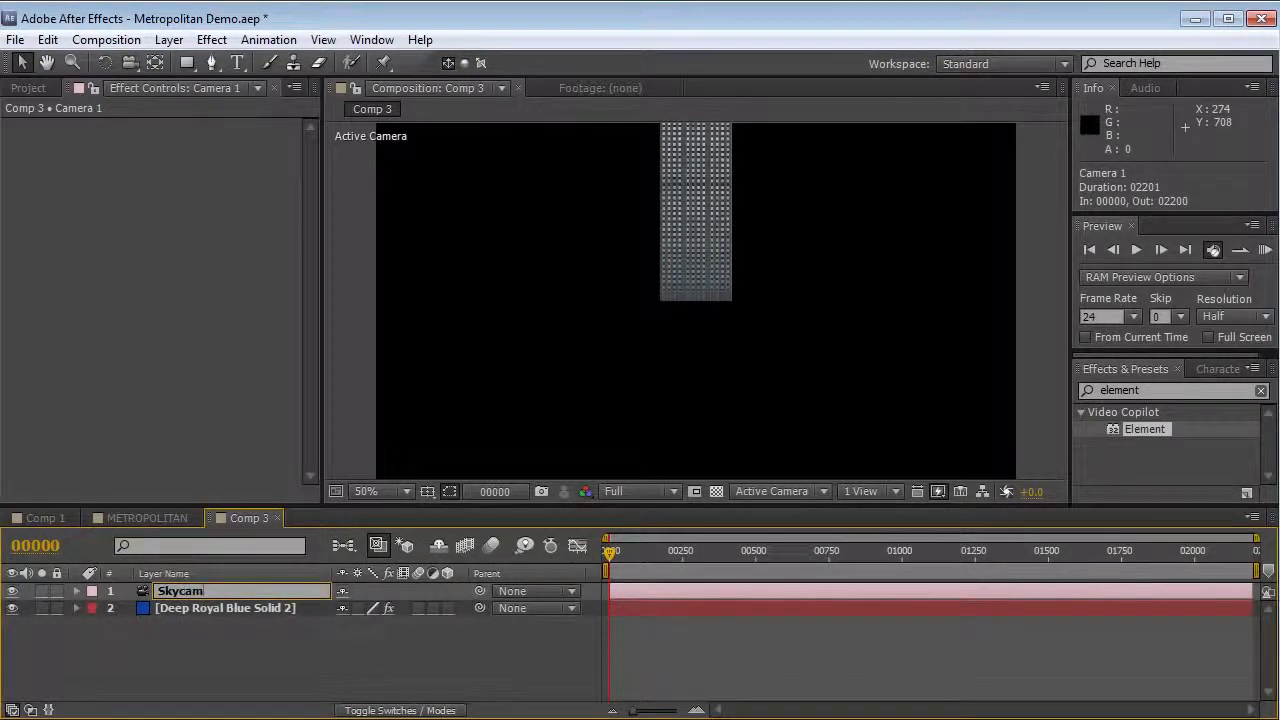
pyautogui.press('Return')
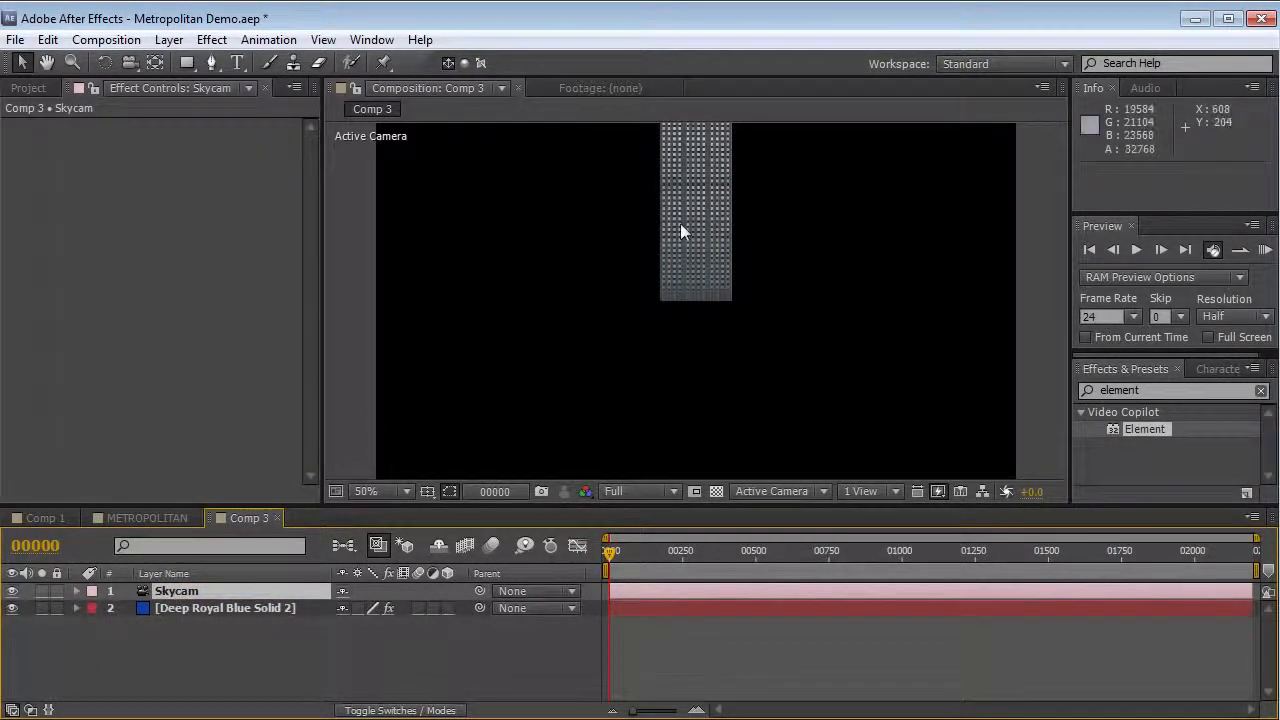
pyautogui.press('c')
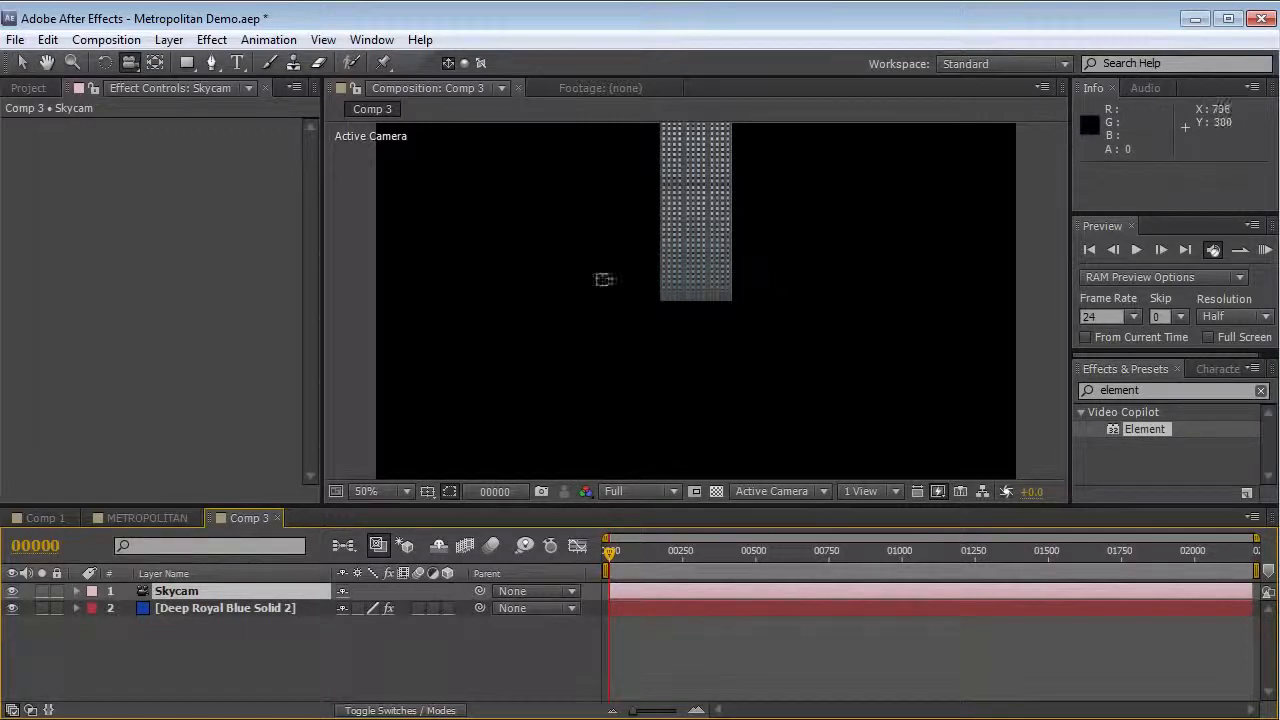
pyautogui.moveTo(644, 184); pyautogui.dragTo(662, 262)
# Step: Rename the Deep Royal Blue Solid 2 layer as Element
pyautogui.click(229, 610)
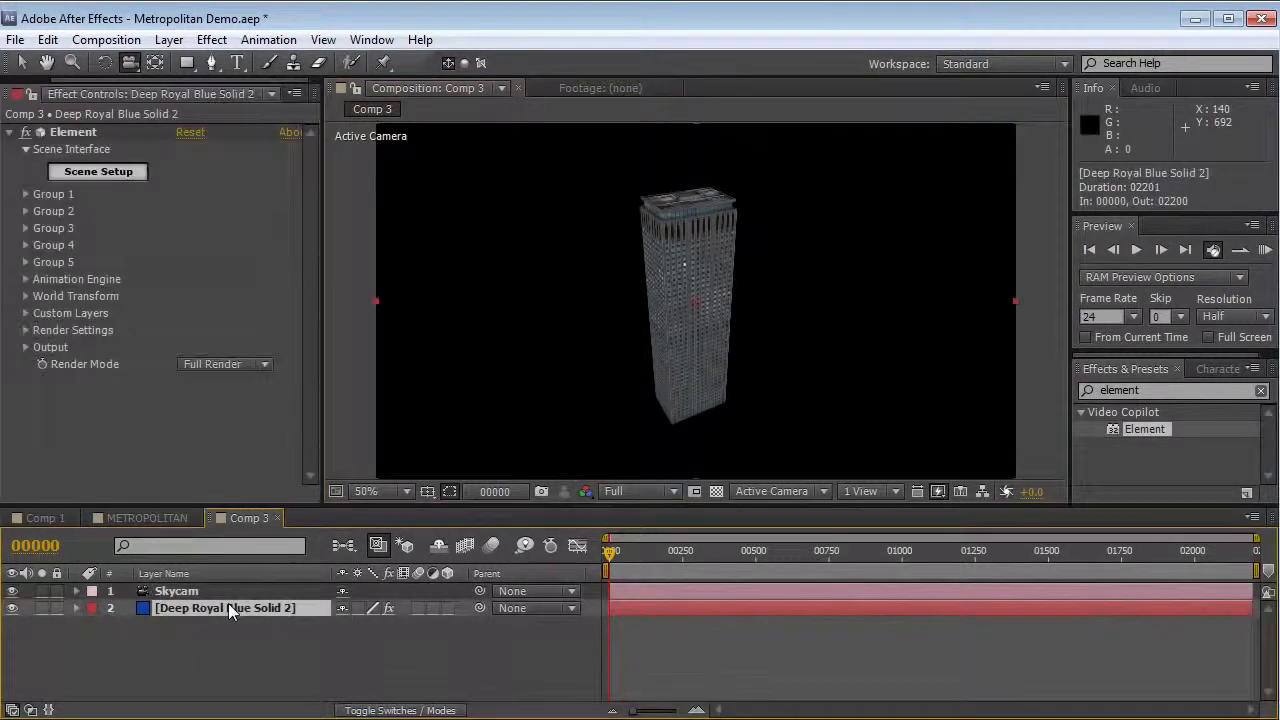
pyautogui.press('Return')
pyautogui.write('Element')
pyautogui.press('Return')
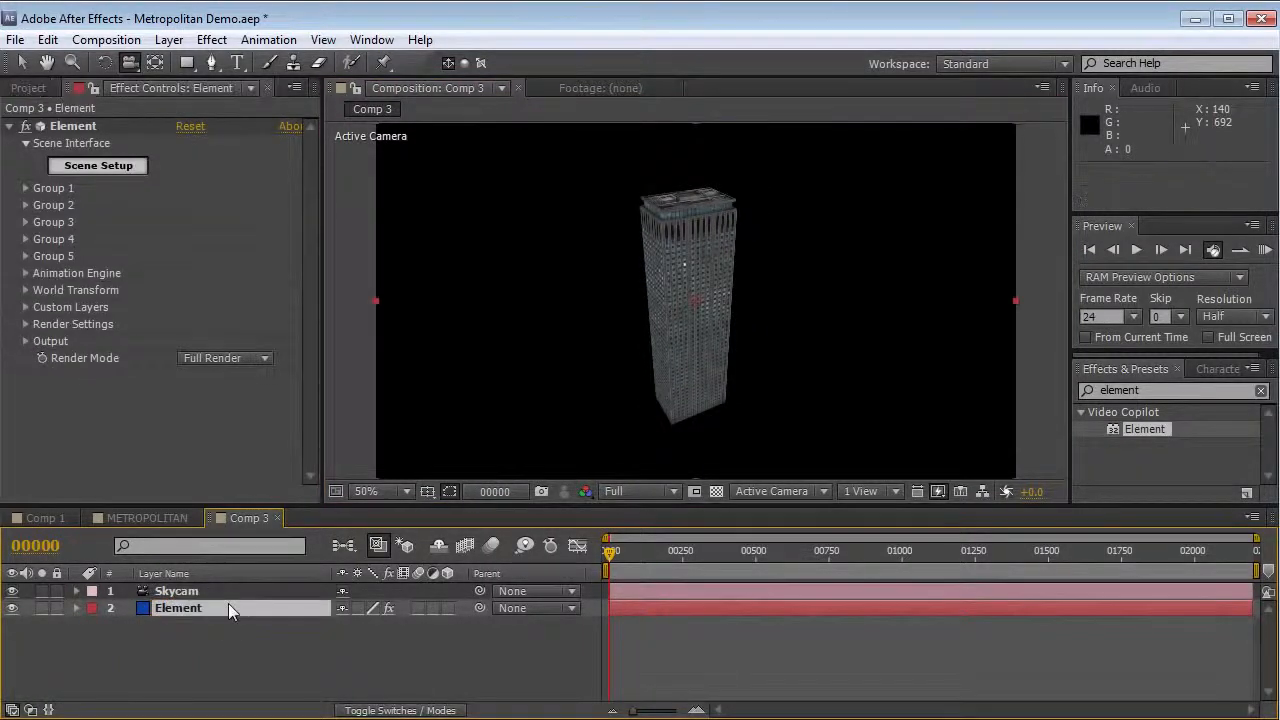
# Step: Set the replicator shape of Element's Group 1 to Plane
pyautogui.click(26, 188)
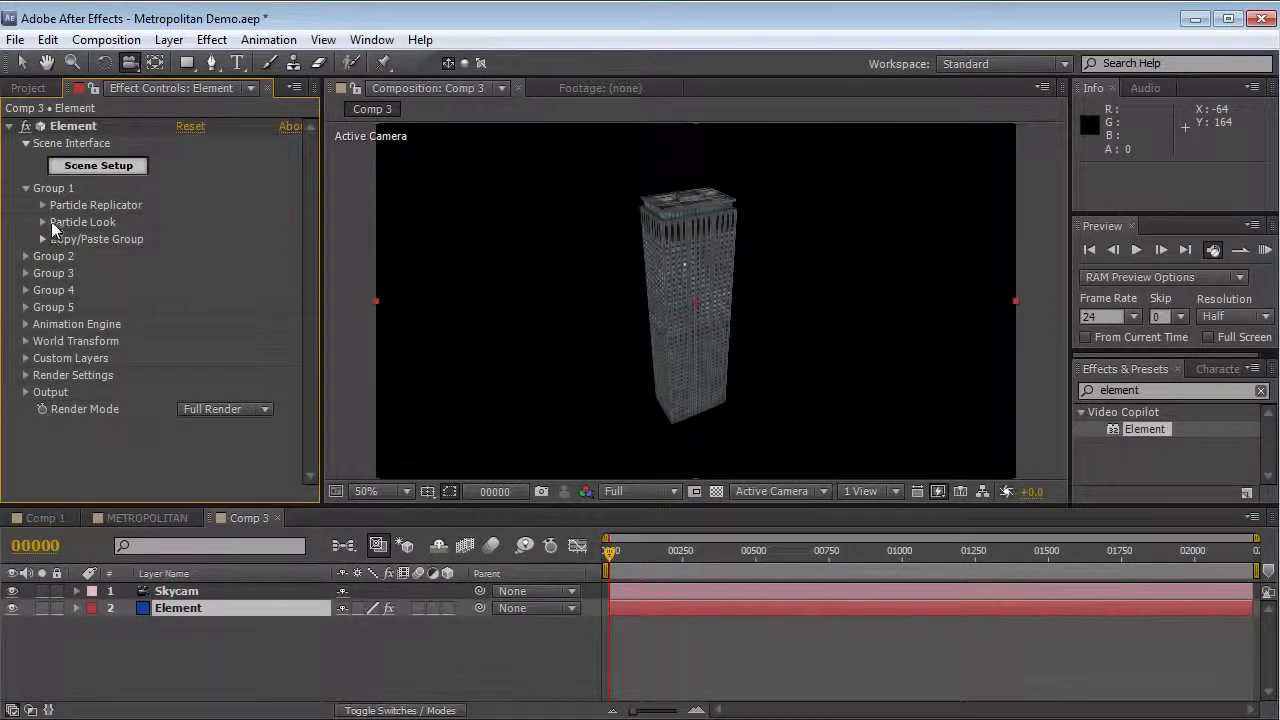
pyautogui.click(43, 205)
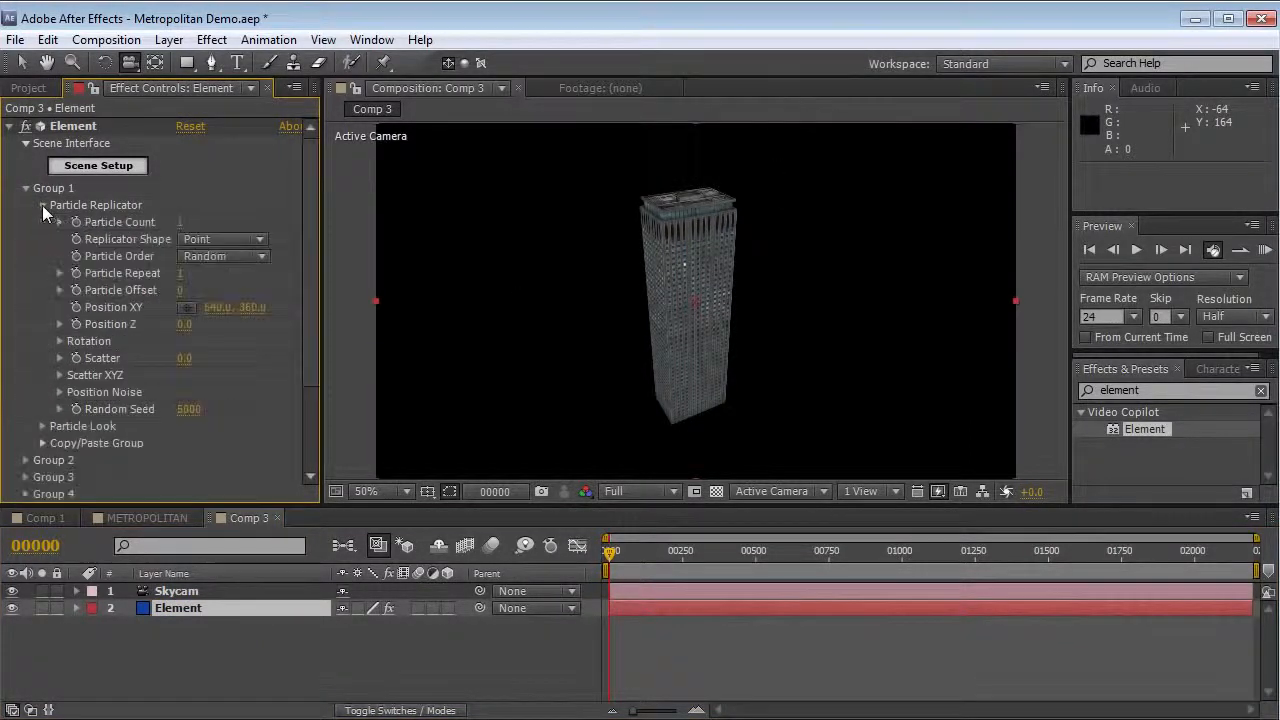
pyautogui.click(222, 241)
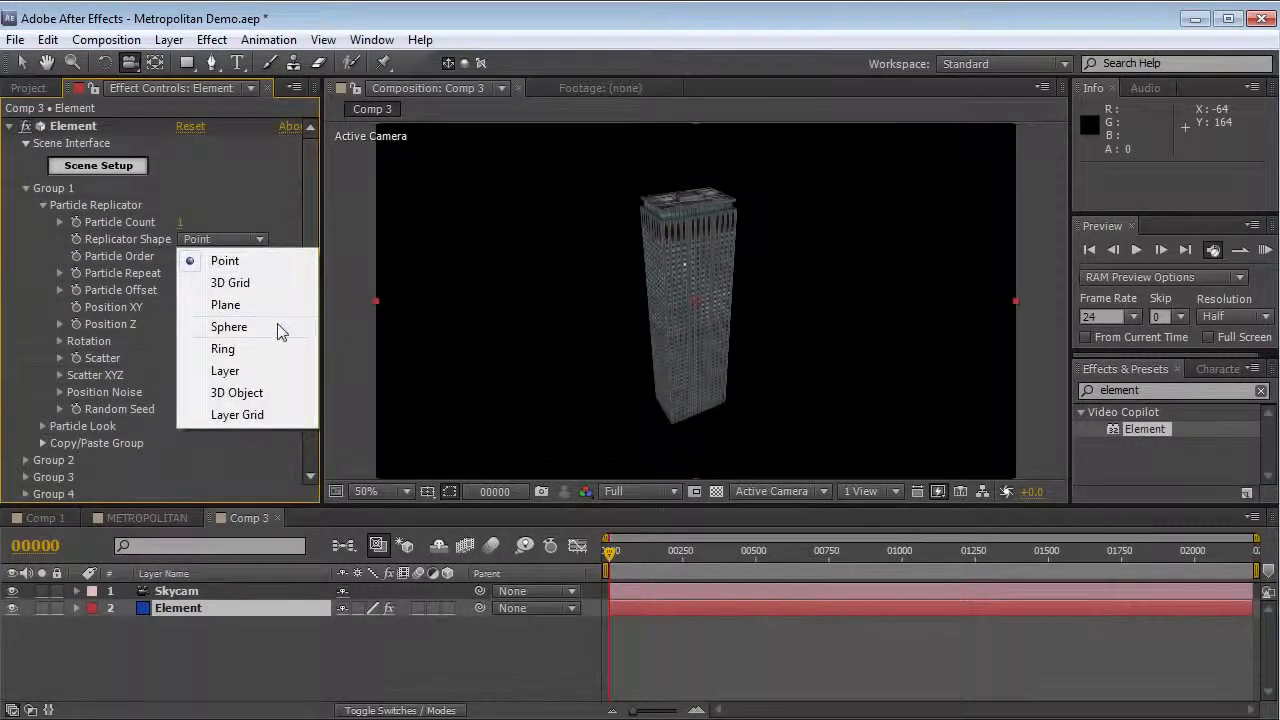
pyautogui.click(226, 305)
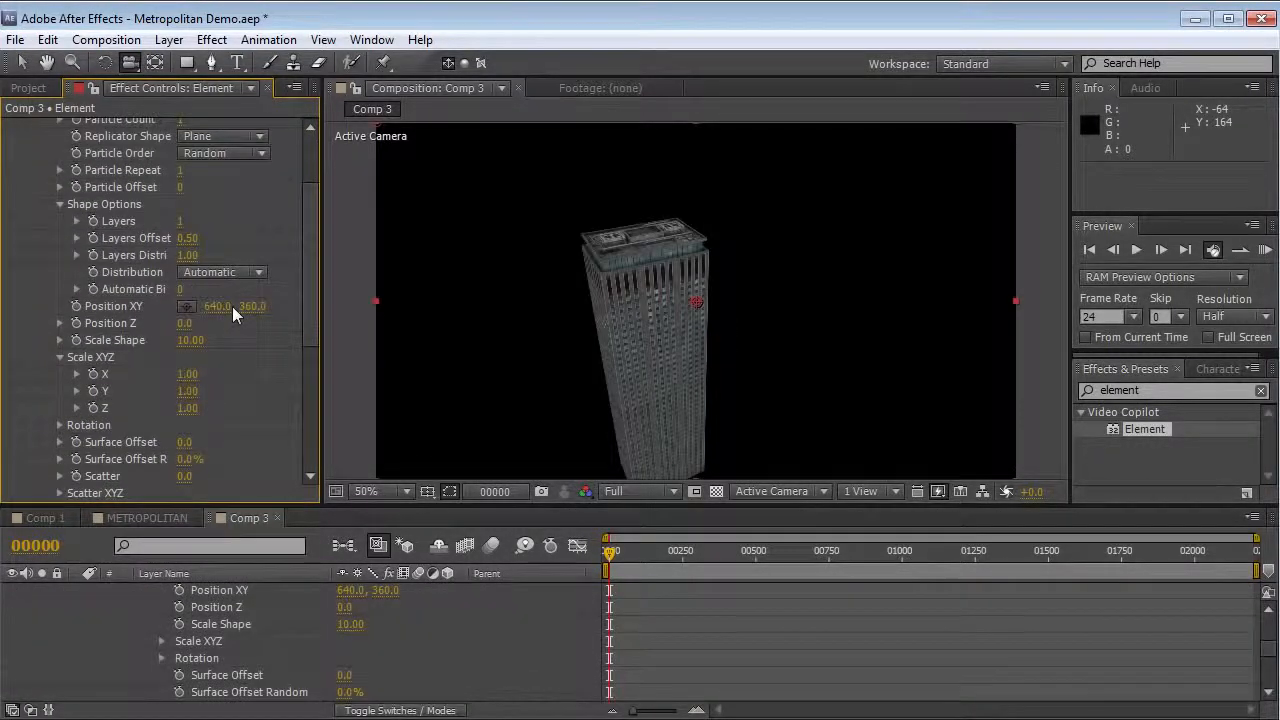
# Step: Set Group 1's particle count to 50 and its Scale Shape to 66.70 to spread the buildings into a city
pyautogui.moveTo(311, 272); pyautogui.dragTo(308, 240)
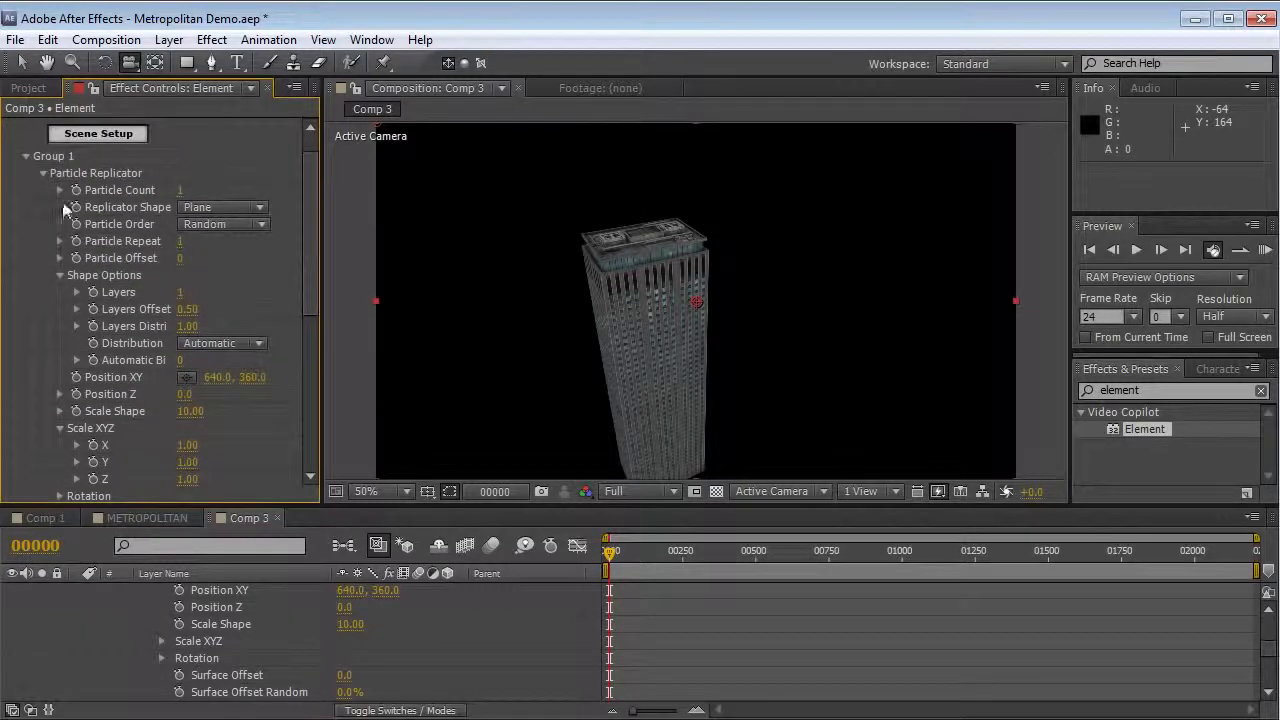
pyautogui.click(181, 191)
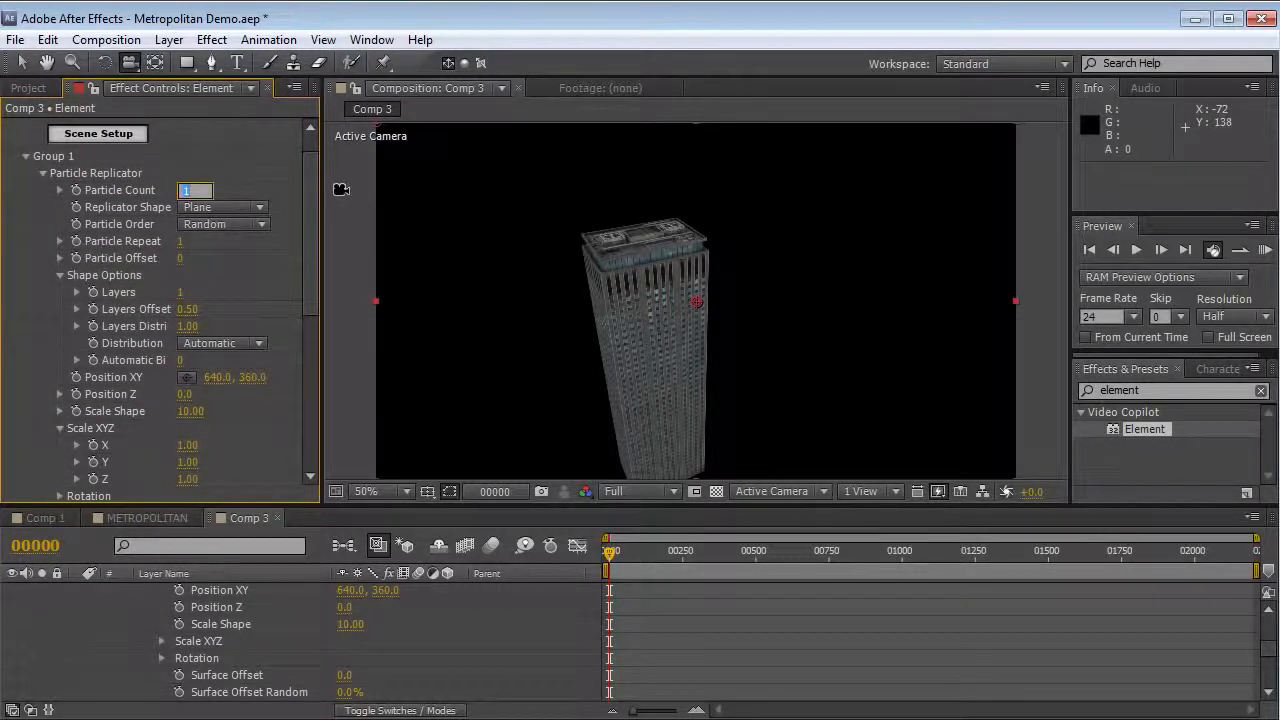
pyautogui.write('50')
pyautogui.press('Return')
pyautogui.moveTo(190, 411); pyautogui.dragTo(244, 399)
pyautogui.moveTo(680, 236); pyautogui.dragTo(702, 343)
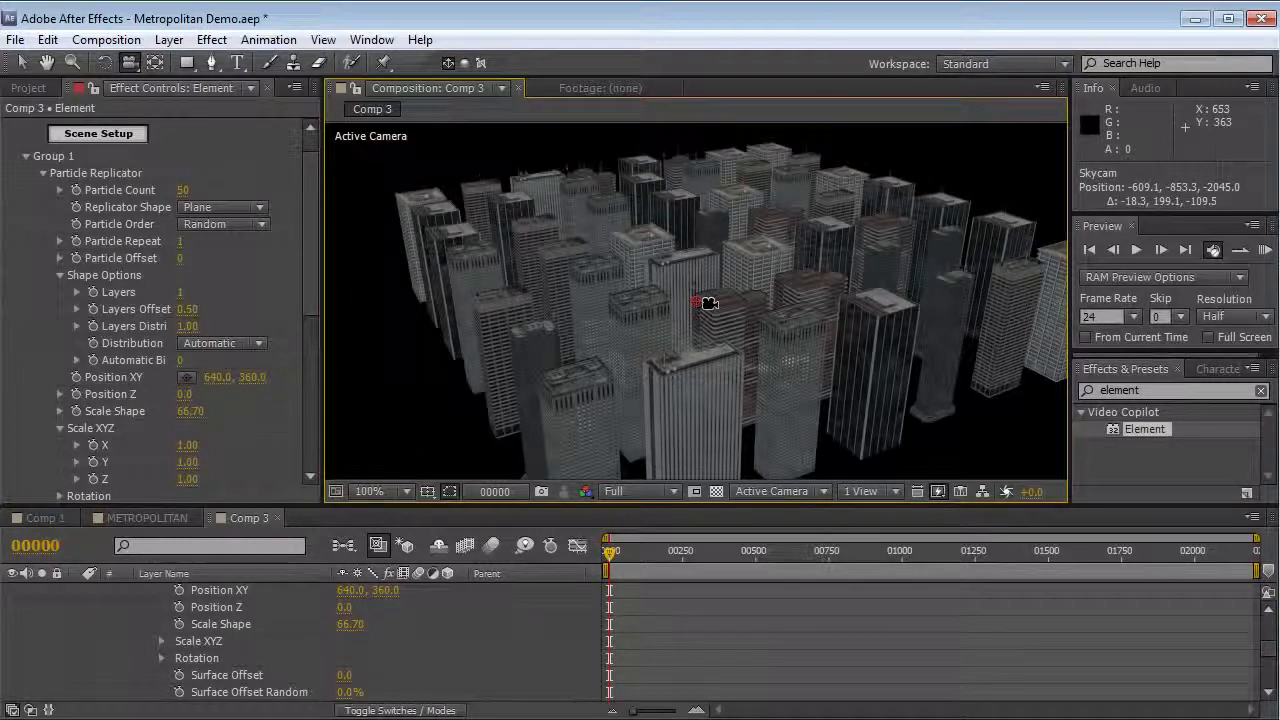
pyautogui.moveTo(600, 290); pyautogui.dragTo(598, 327)
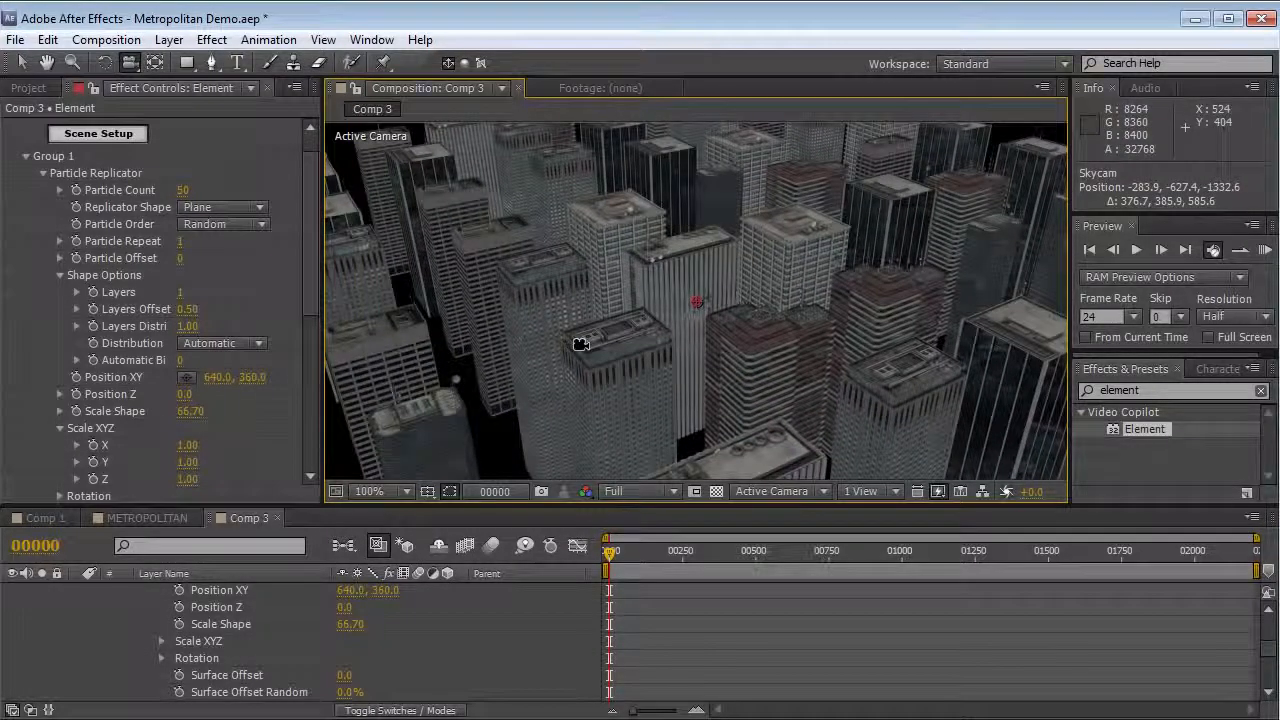
# Step: Set the random Y rotation of Group 1's particles to 7.0° and check the buildings' orientation up close
pyautogui.click(41, 173)
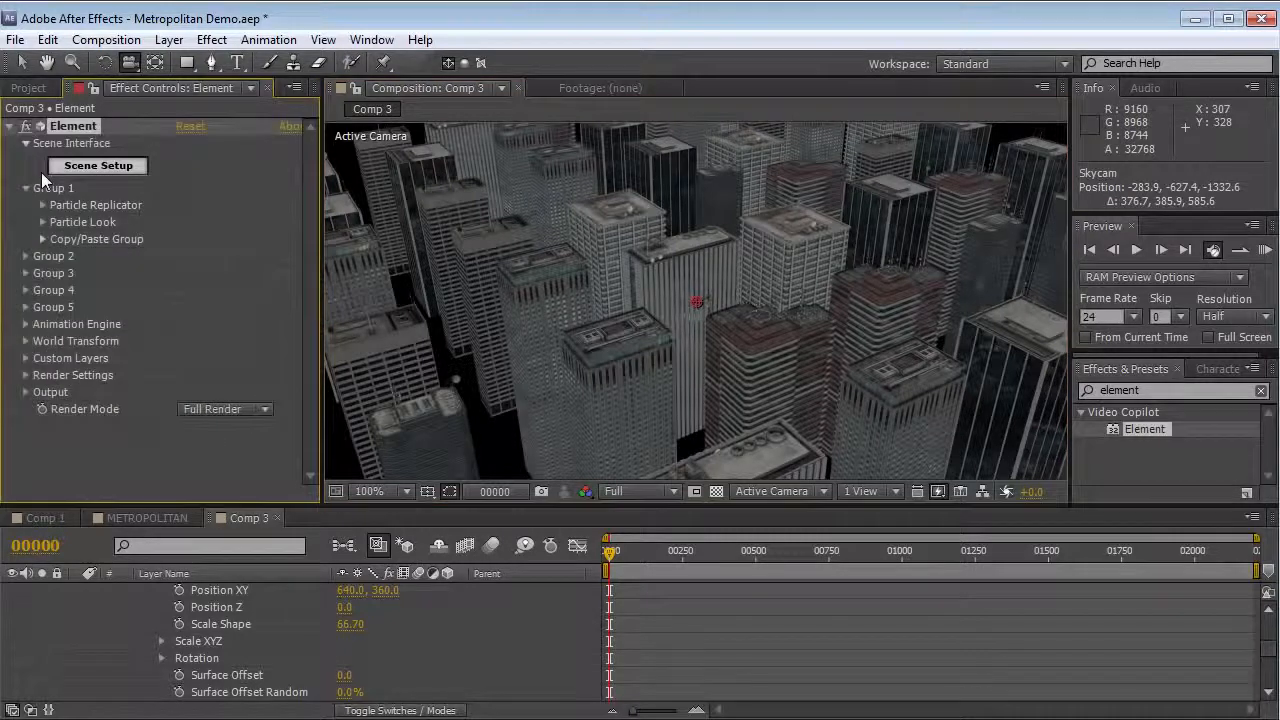
pyautogui.click(43, 222)
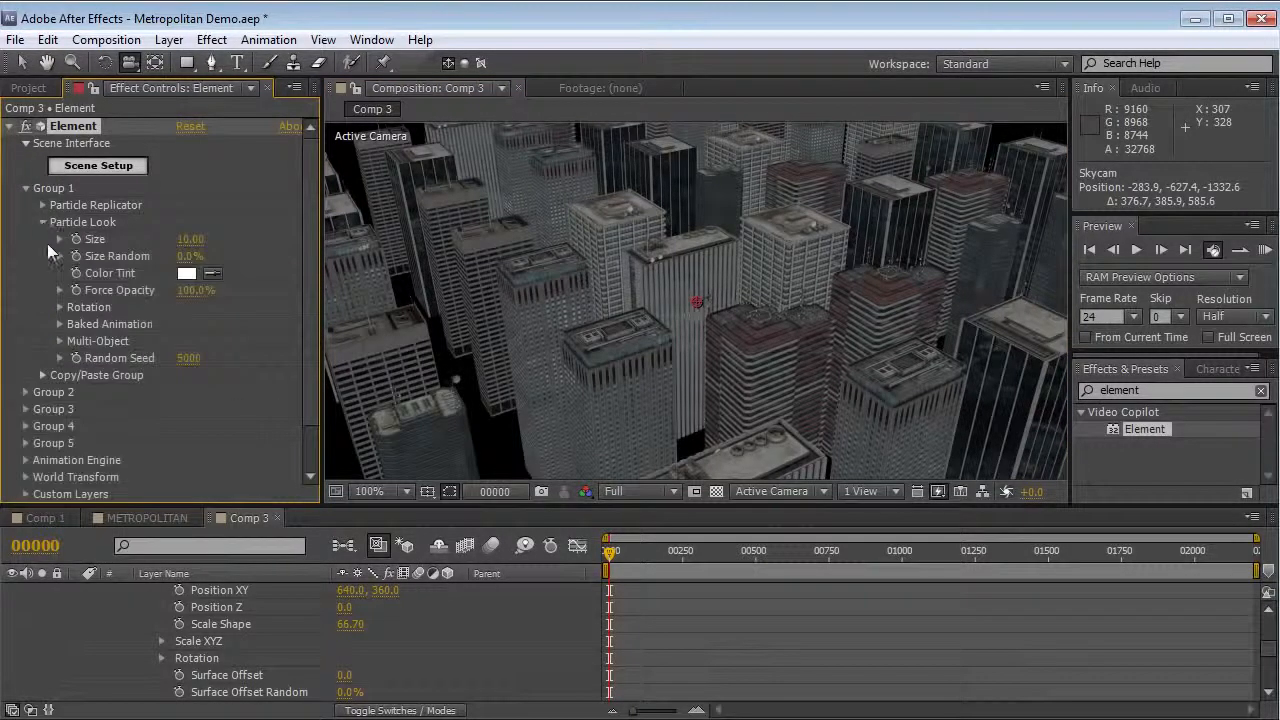
pyautogui.click(59, 307)
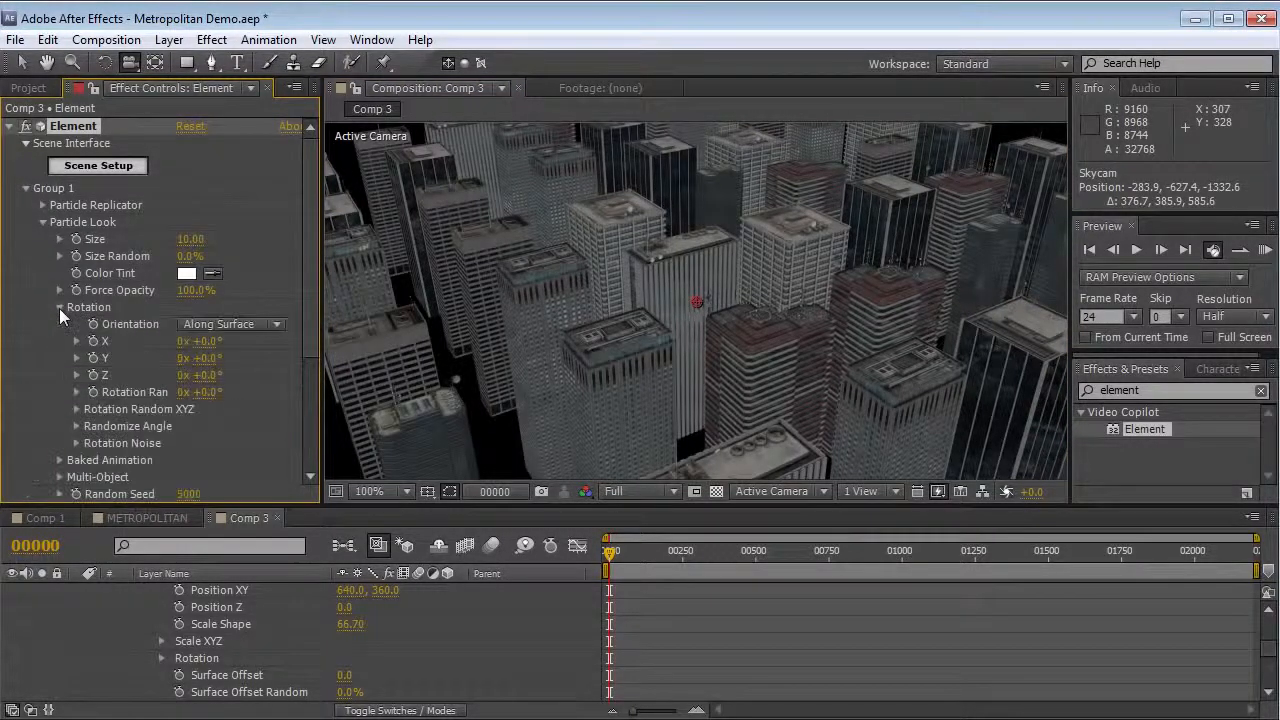
pyautogui.click(76, 410)
pyautogui.moveTo(200, 443); pyautogui.dragTo(160, 443)
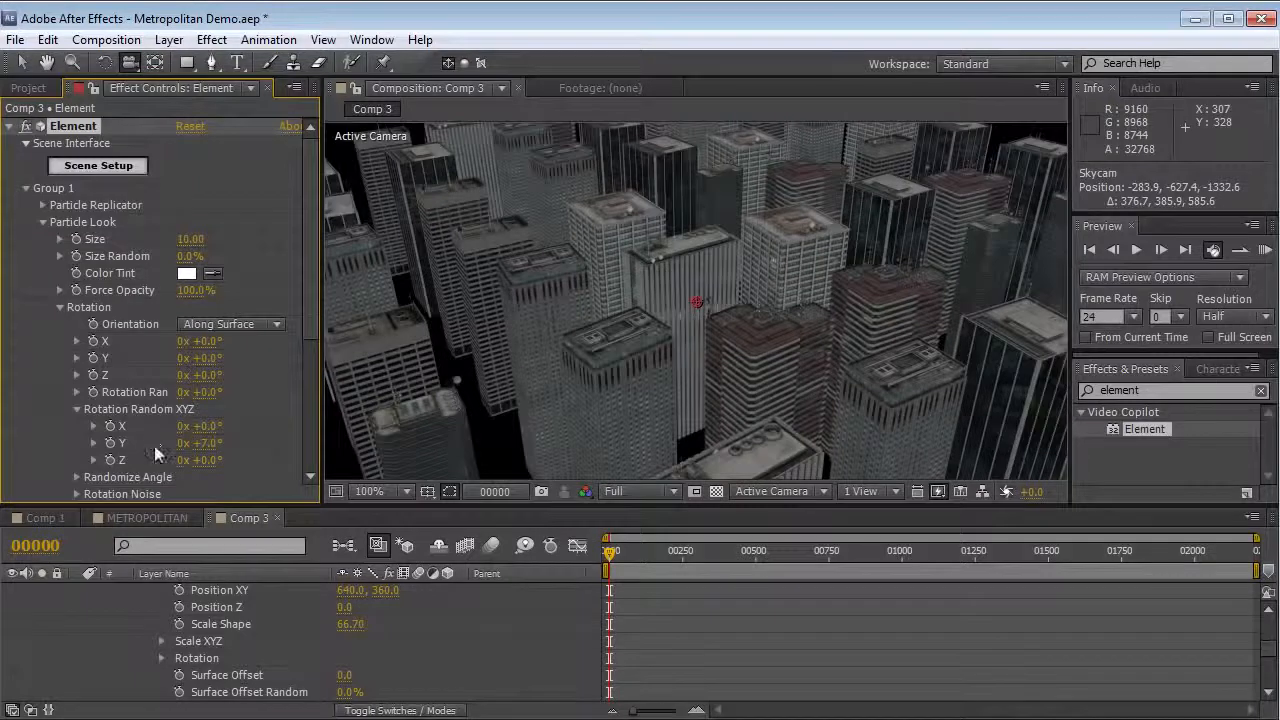
pyautogui.scroll(4, 610, 352)
pyautogui.scroll(-2, 625, 345)
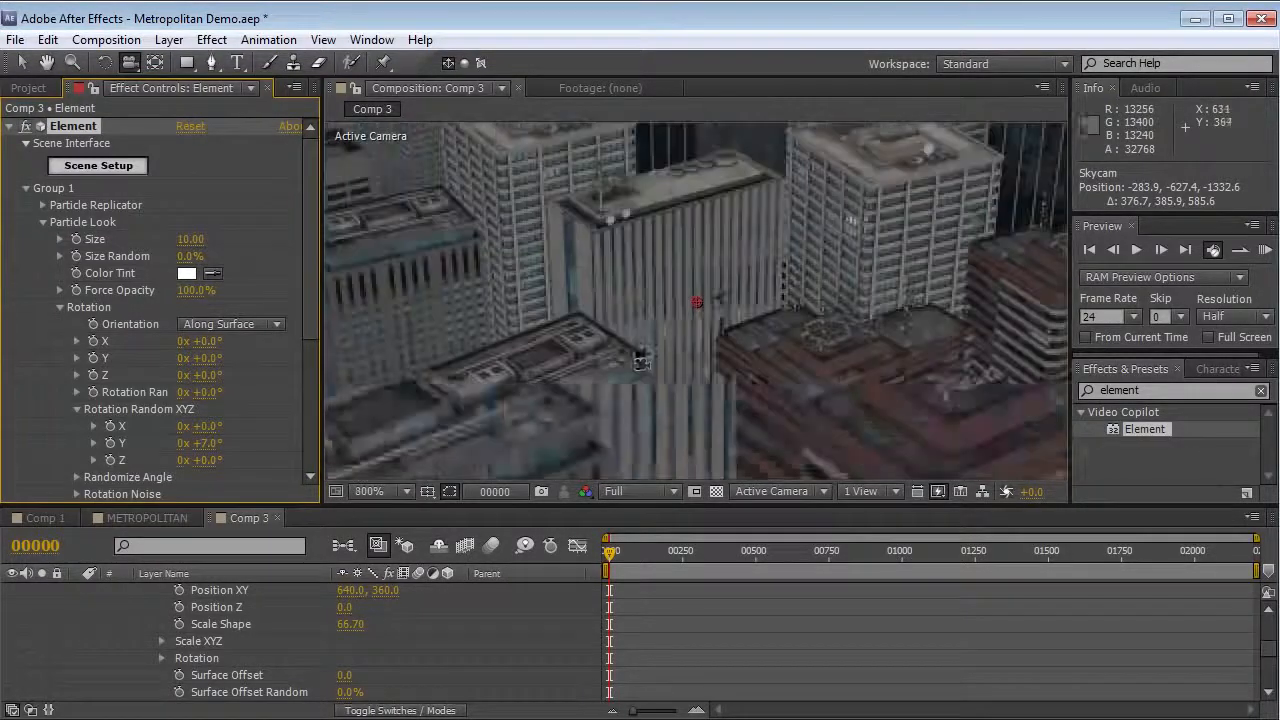
pyautogui.scroll(-4, 646, 407)
pyautogui.scroll(-1, 80, 360)
pyautogui.click(77, 358)
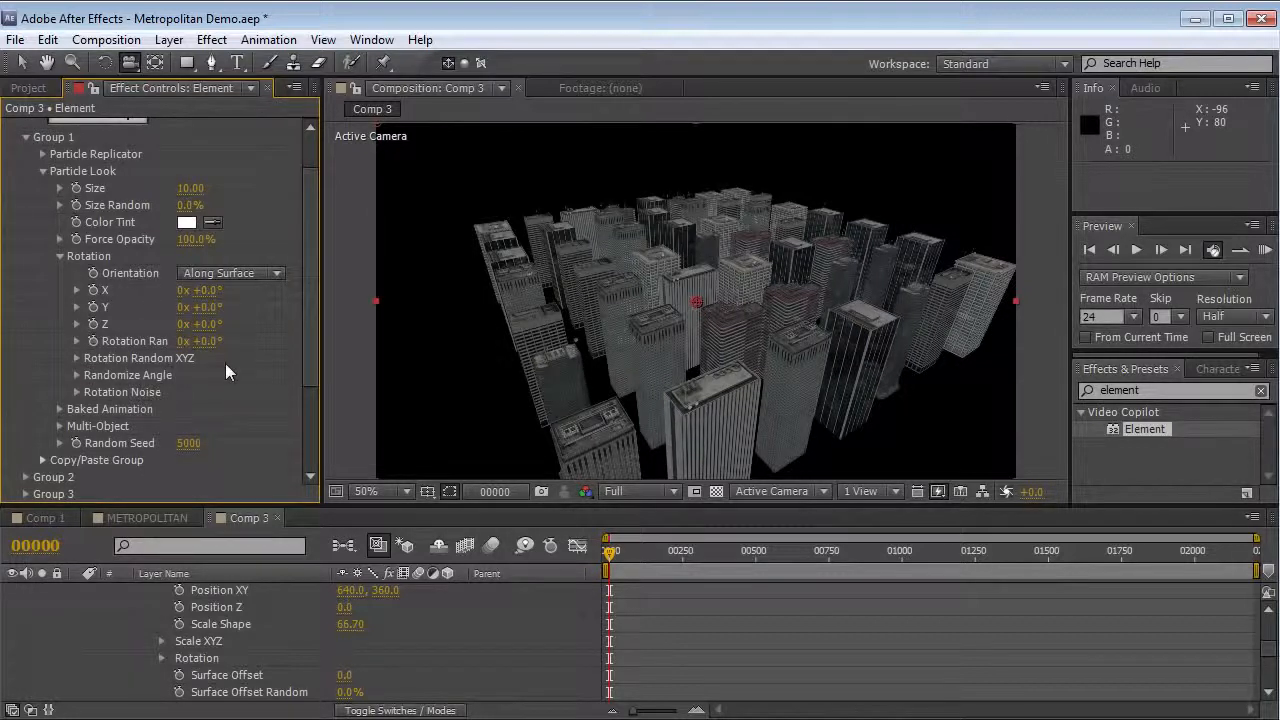
# Step: Set Group 1's Randomize Angle Y to 90.0° so the buildings turn by varied amounts, and inspect the result around the city
pyautogui.click(77, 375)
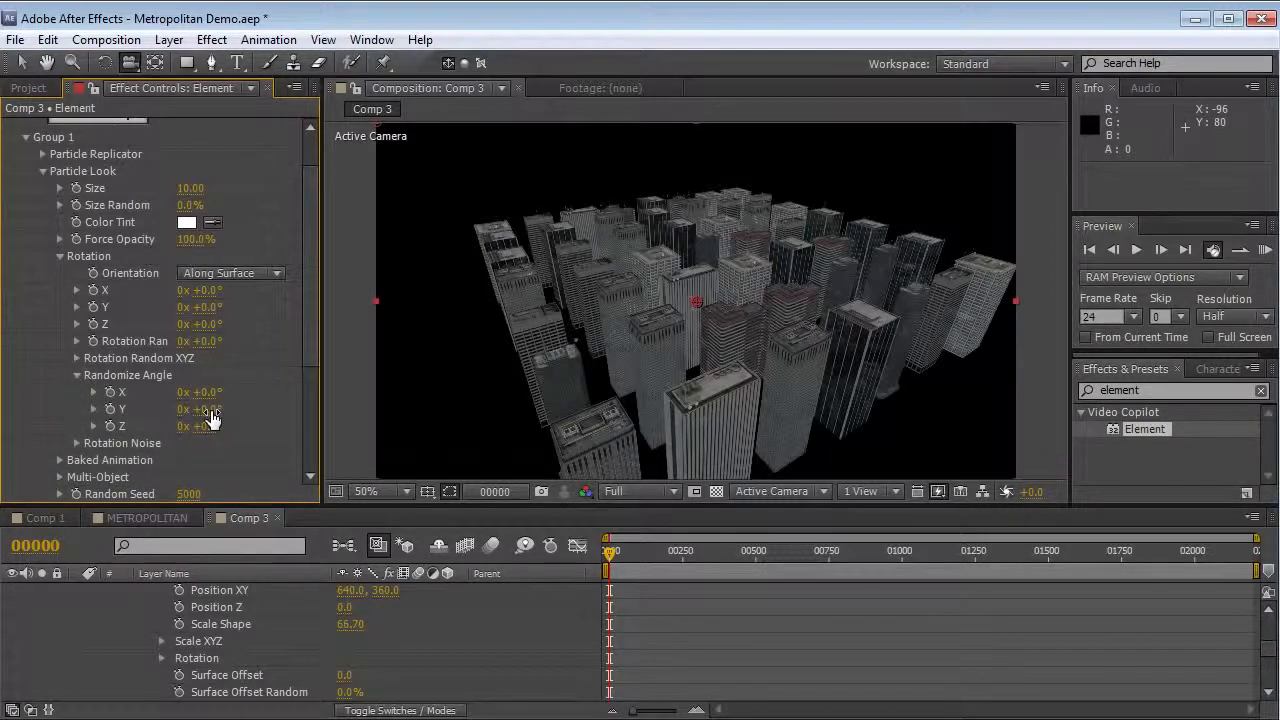
pyautogui.scroll(1, 649, 325)
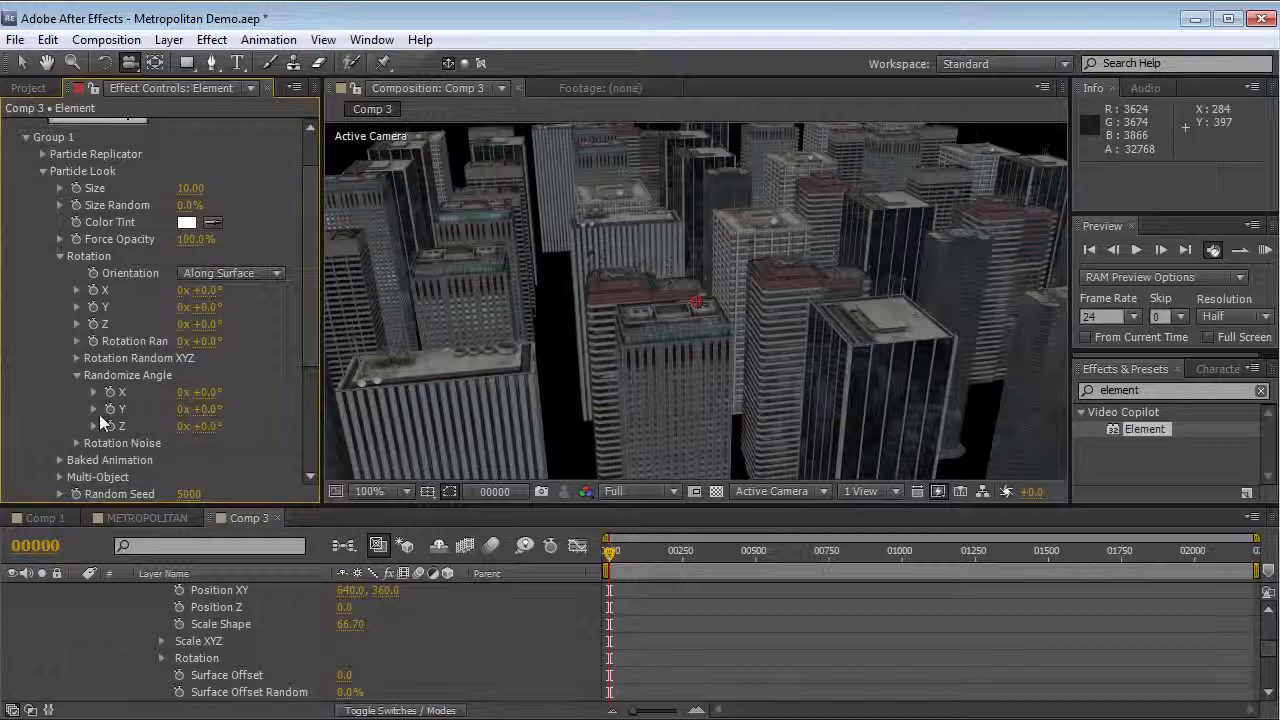
pyautogui.click(206, 410)
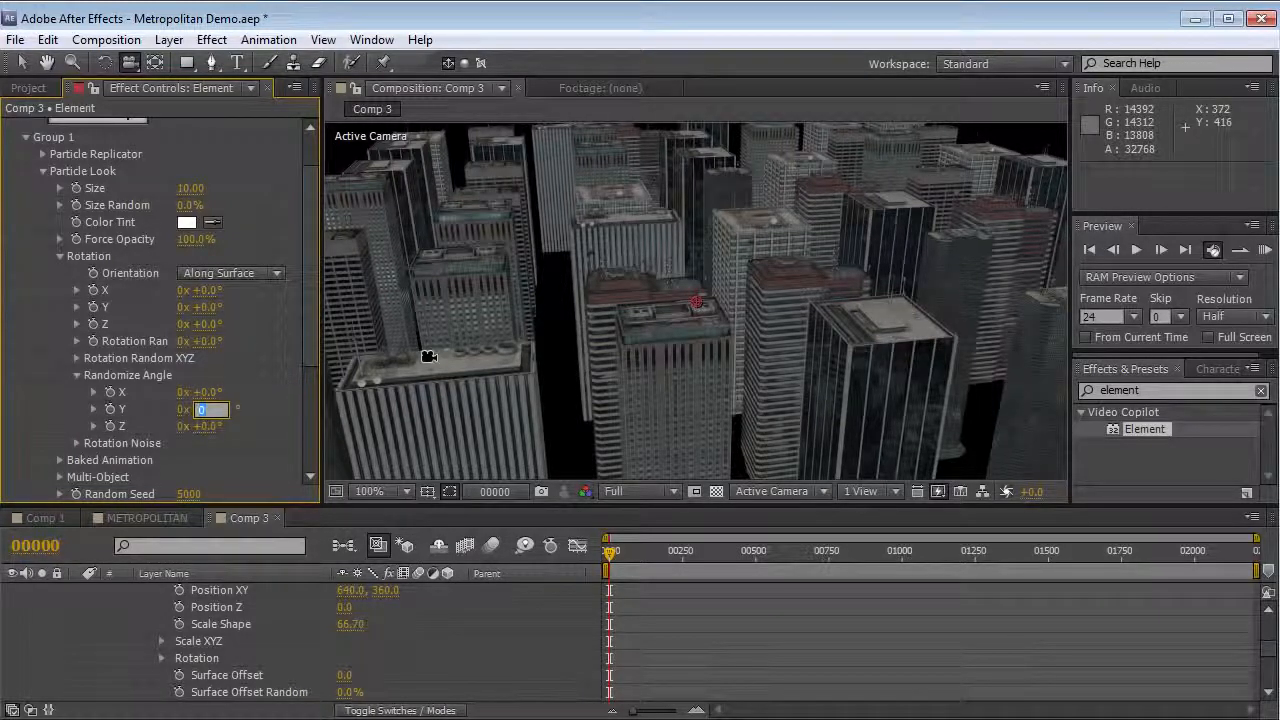
pyautogui.press('Return')
pyautogui.moveTo(752, 347); pyautogui.dragTo(634, 388)
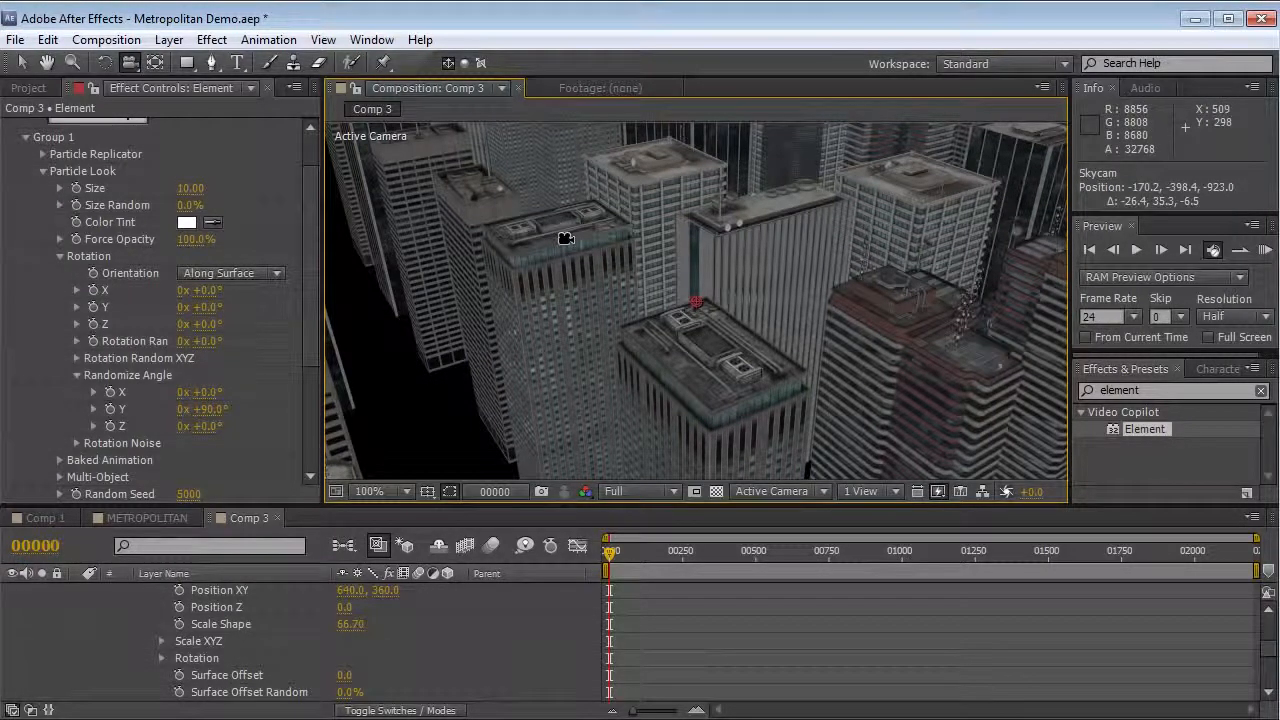
pyautogui.moveTo(880, 184); pyautogui.dragTo(741, 309)
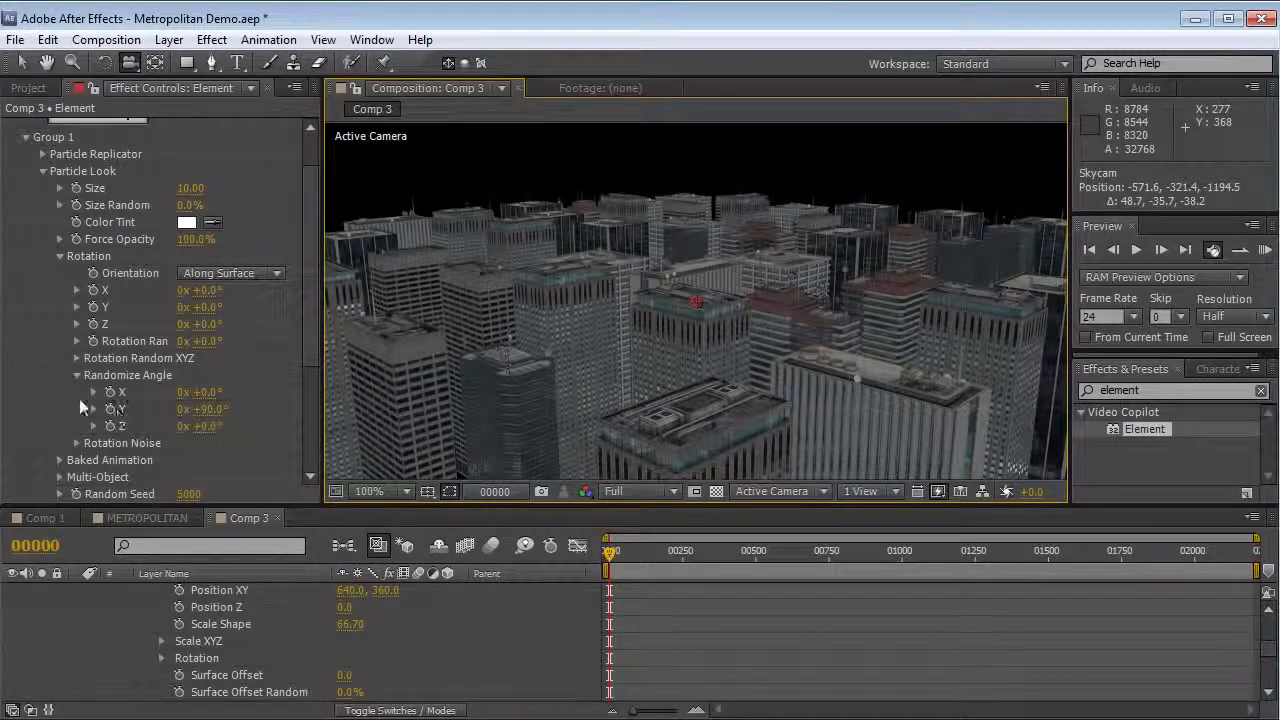
# Step: Set Group 1's Size Random to 14.0% and its particle count to 92, and review the denser city enlarged
pyautogui.moveTo(212, 206); pyautogui.dragTo(181, 212)
pyautogui.moveTo(312, 292); pyautogui.dragTo(302, 222)
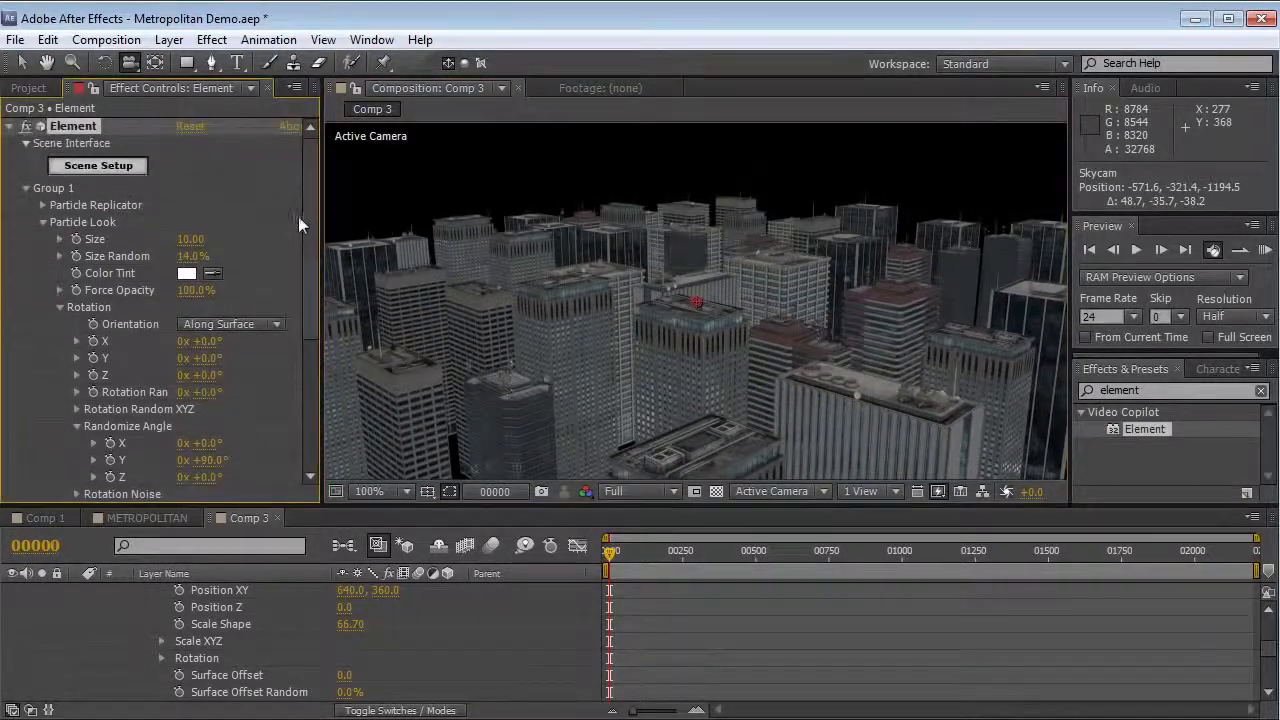
pyautogui.click(43, 221)
pyautogui.click(43, 205)
pyautogui.moveTo(186, 148); pyautogui.dragTo(225, 139)
pyautogui.moveTo(890, 358); pyautogui.dragTo(648, 420)
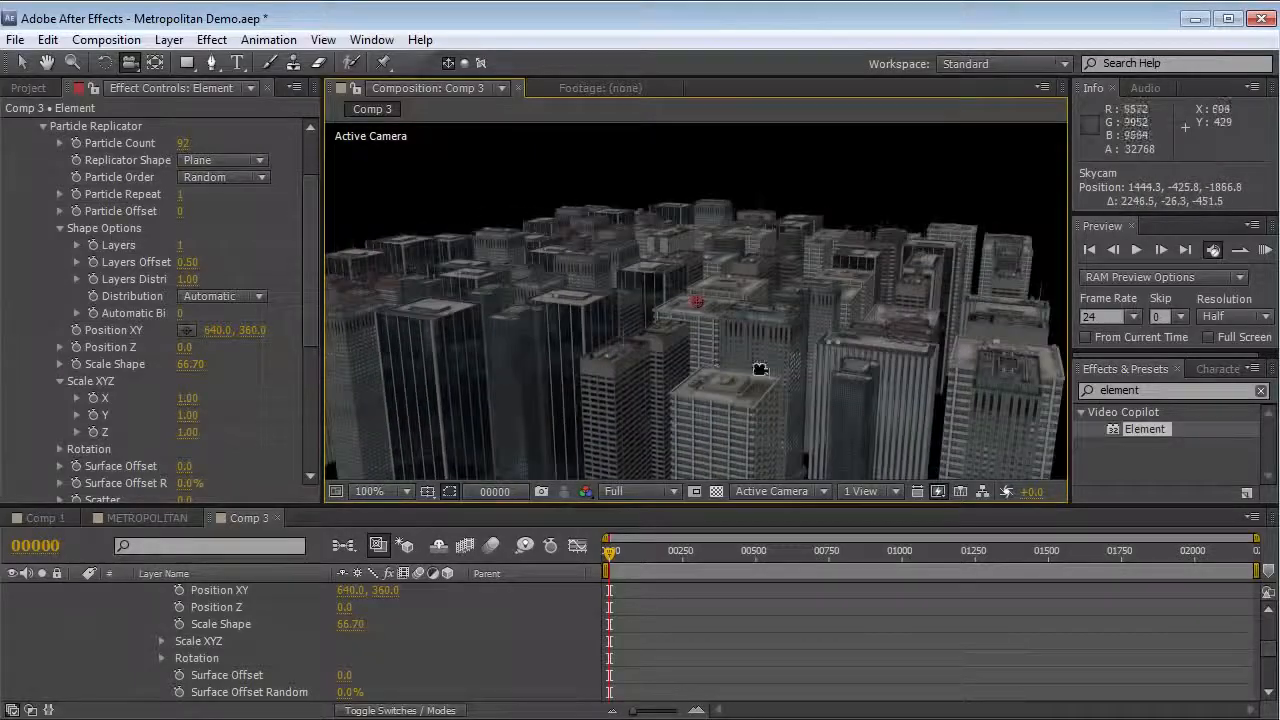
pyautogui.press('`')
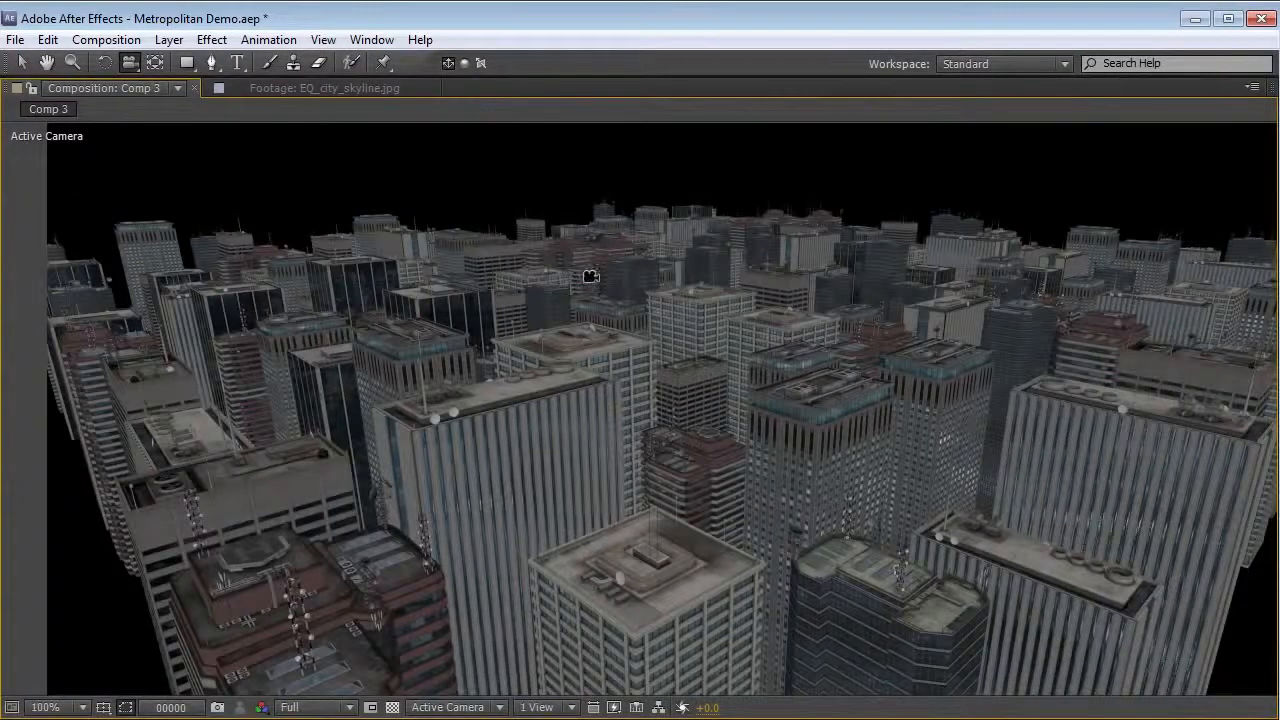
pyautogui.press('`')
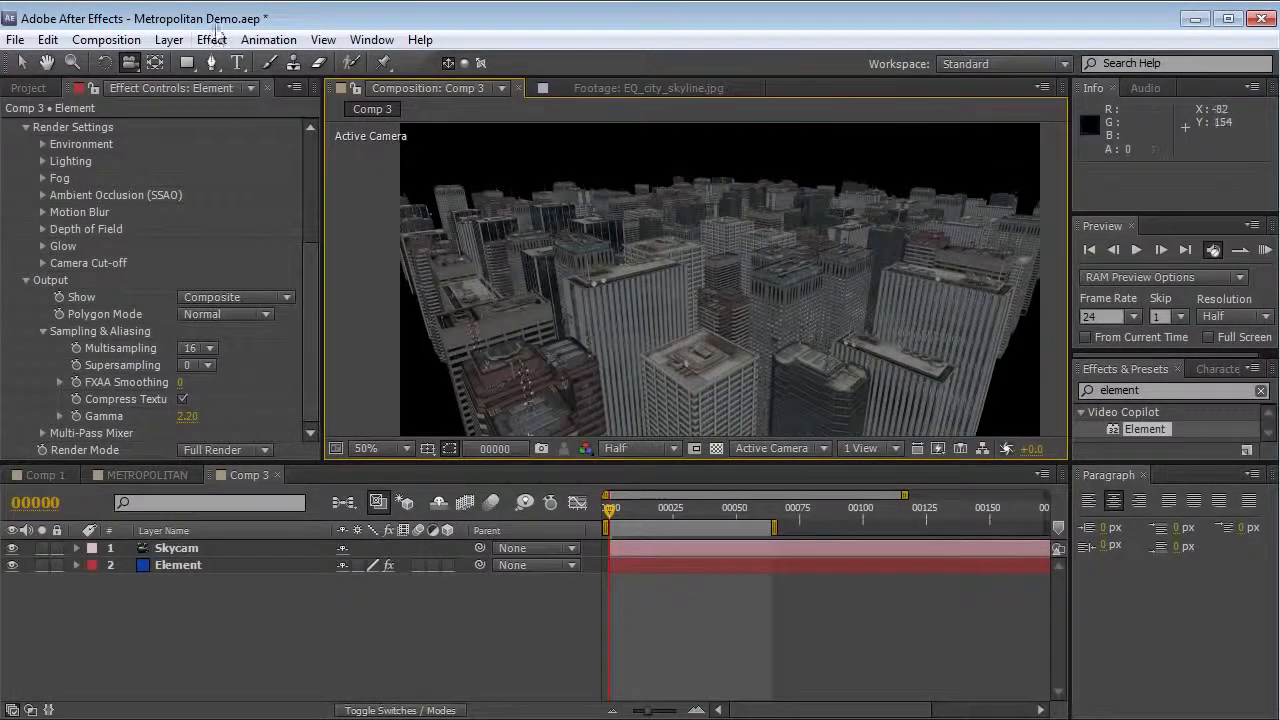
# Step: Add a parallel light with 150% intensity and aim its point of interest at about 711, 1011, -414 below the rooftops
pyautogui.click(168, 39)
pyautogui.moveTo(192, 66)
pyautogui.click(540, 108)
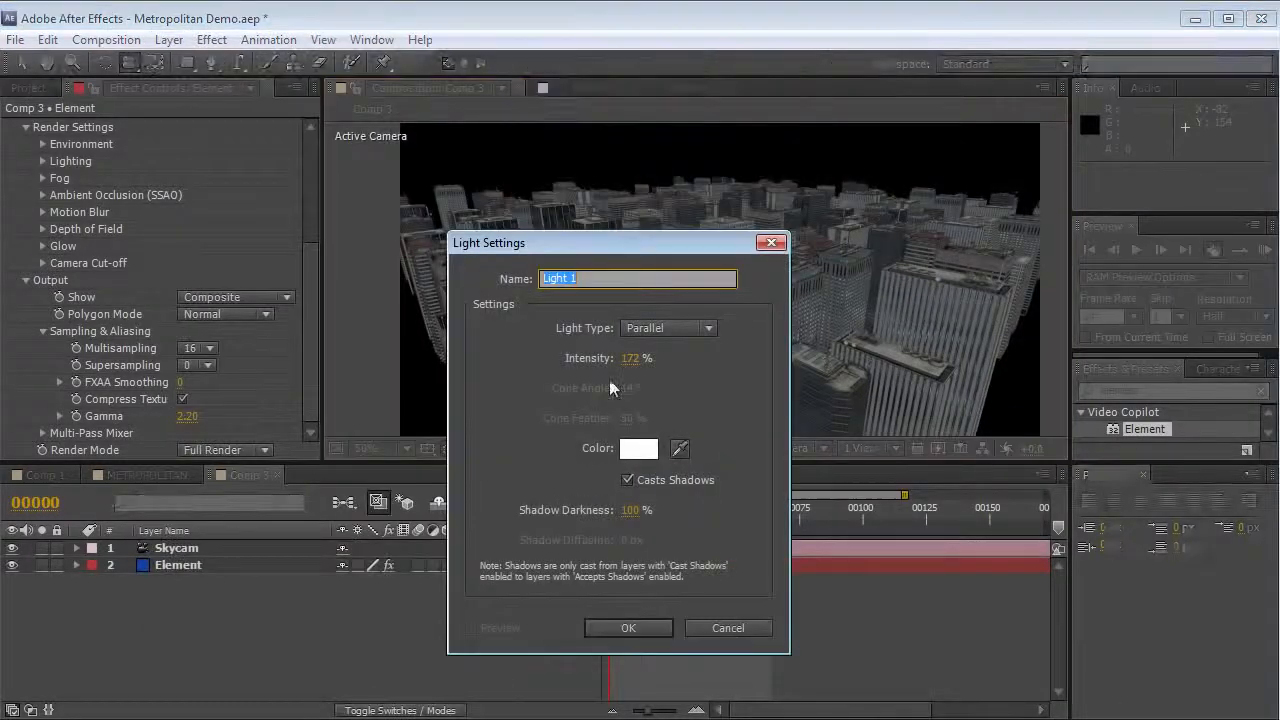
pyautogui.click(651, 331)
pyautogui.click(642, 356)
pyautogui.click(640, 360)
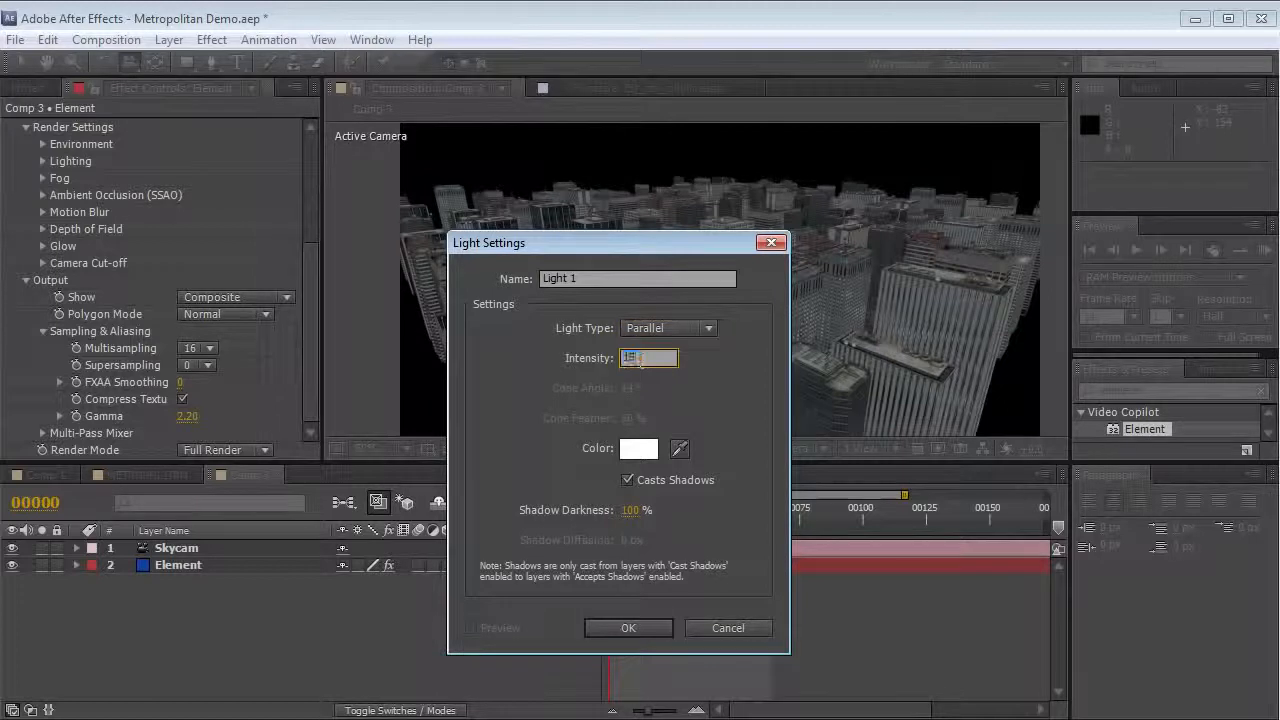
pyautogui.click(668, 422)
pyautogui.click(638, 620)
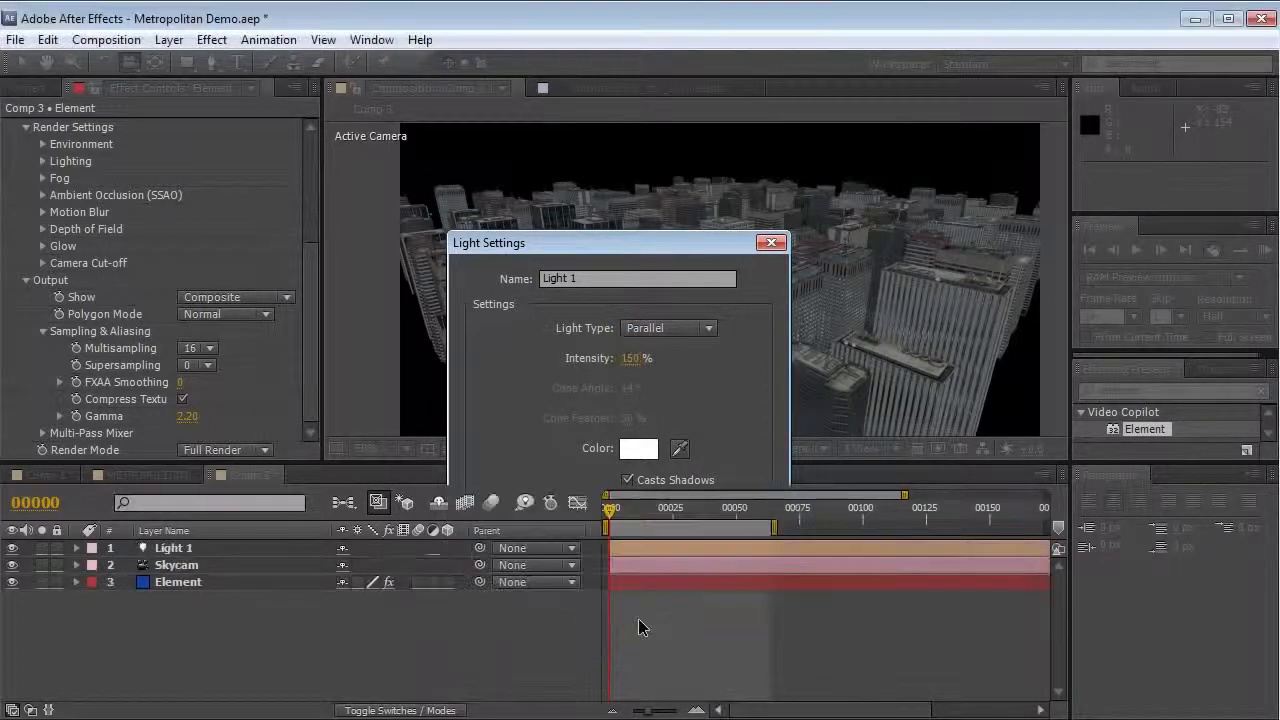
pyautogui.moveTo(790, 268); pyautogui.dragTo(717, 240)
pyautogui.moveTo(786, 290); pyautogui.dragTo(780, 388)
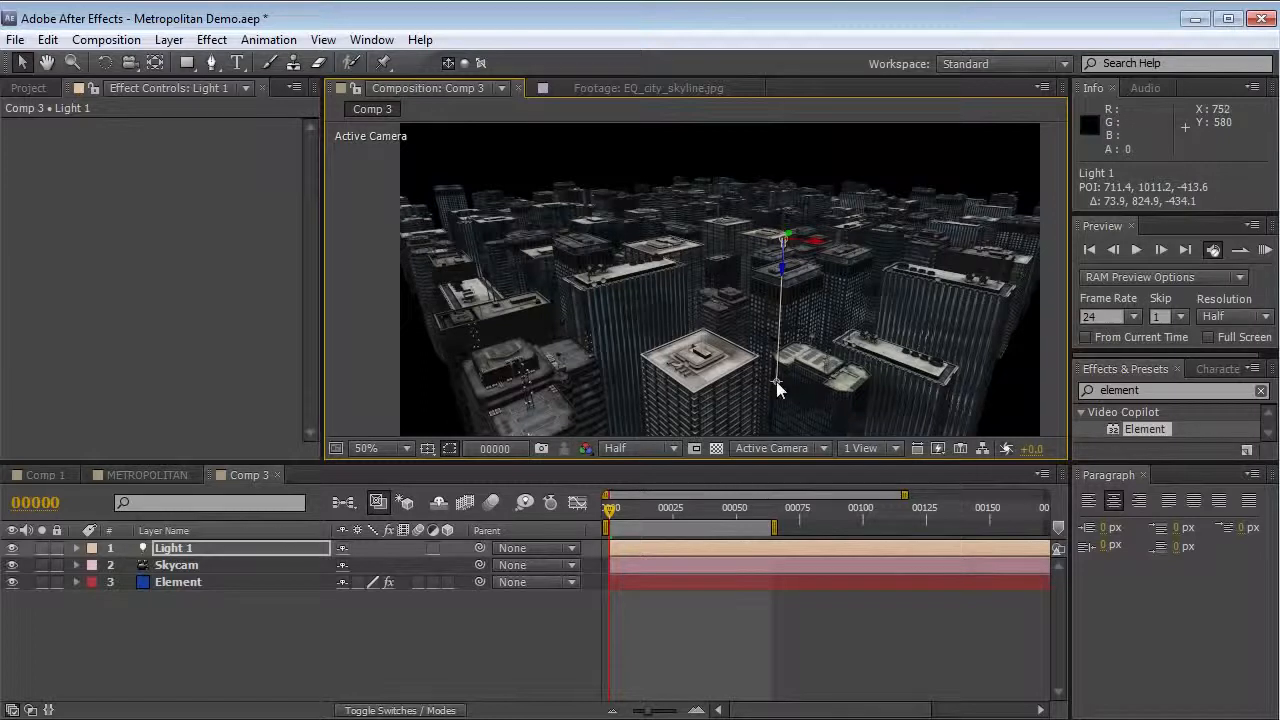
# Step: Add an ambient light with 5% intensity to fill the dark building sides
pyautogui.click(169, 39)
pyautogui.moveTo(357, 63)
pyautogui.click(563, 102)
pyautogui.click(663, 327)
pyautogui.click(700, 414)
pyautogui.click(631, 357)
pyautogui.press('Return')
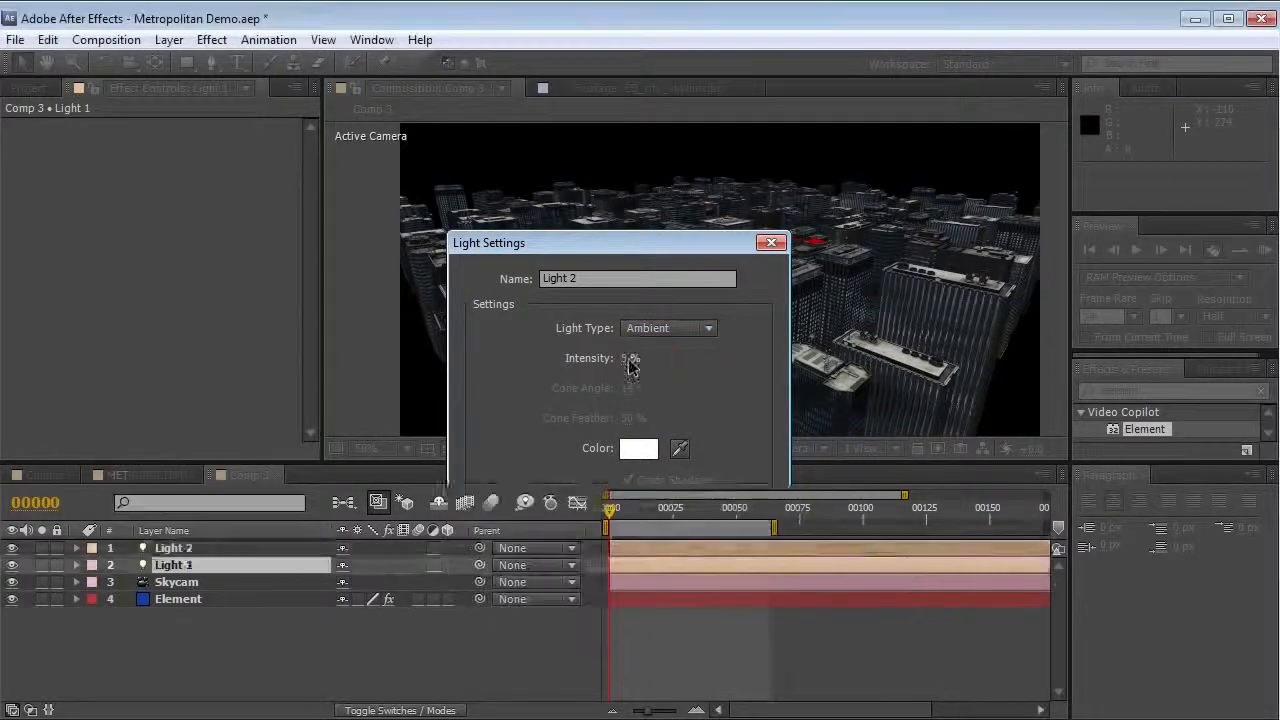
# Step: Set the ambient Light 2's intensity to 9% and its color to pale orange D8B38B
pyautogui.press('u')
pyautogui.press('u')
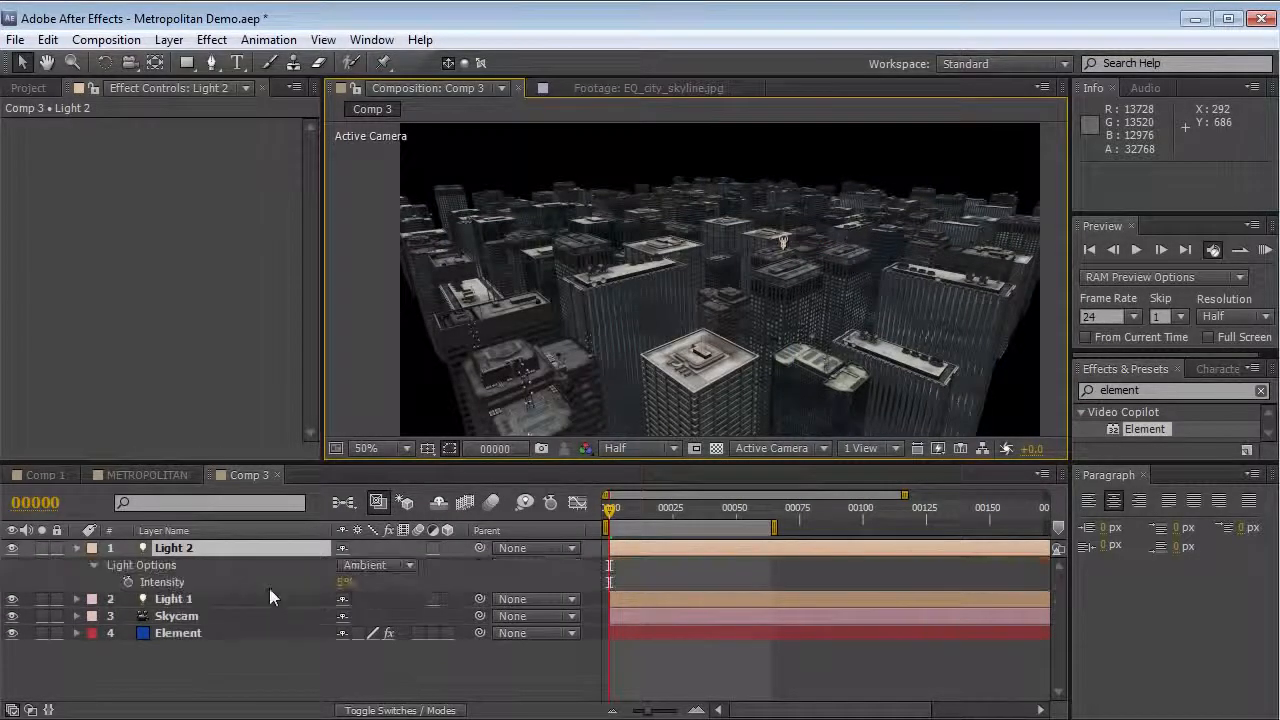
pyautogui.click(183, 548)
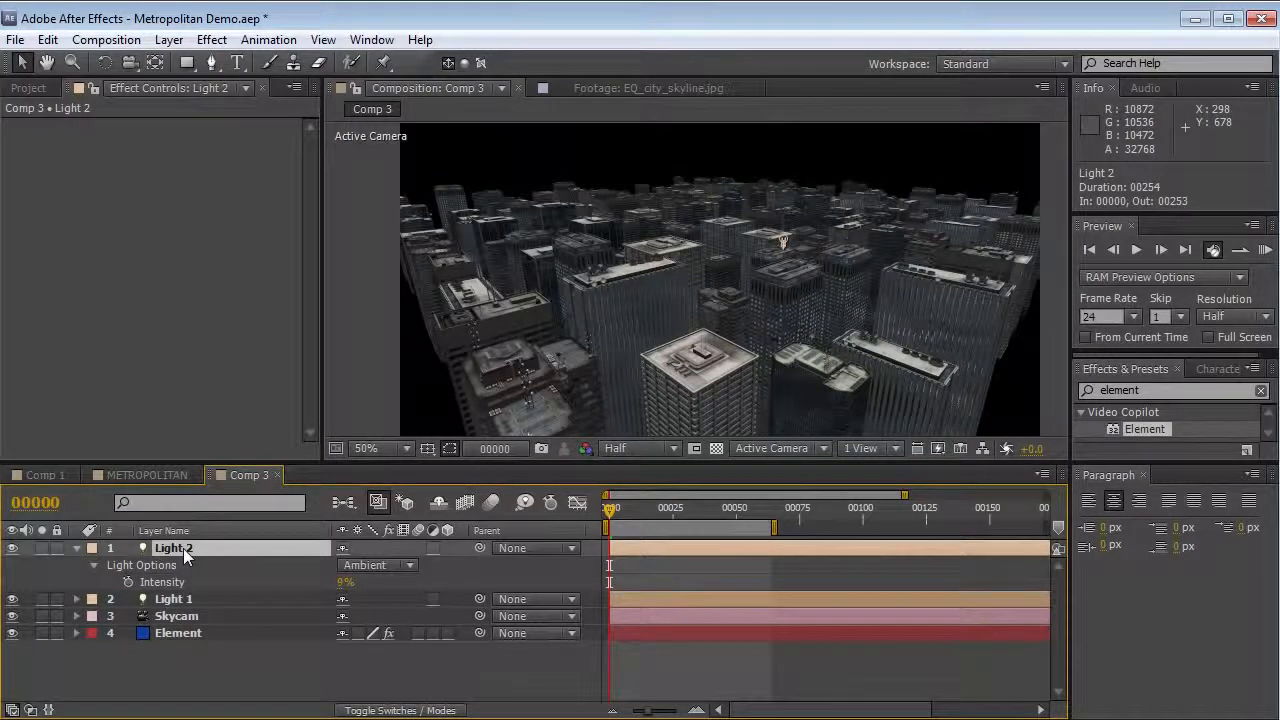
pyautogui.press('a')
pyautogui.press('a')
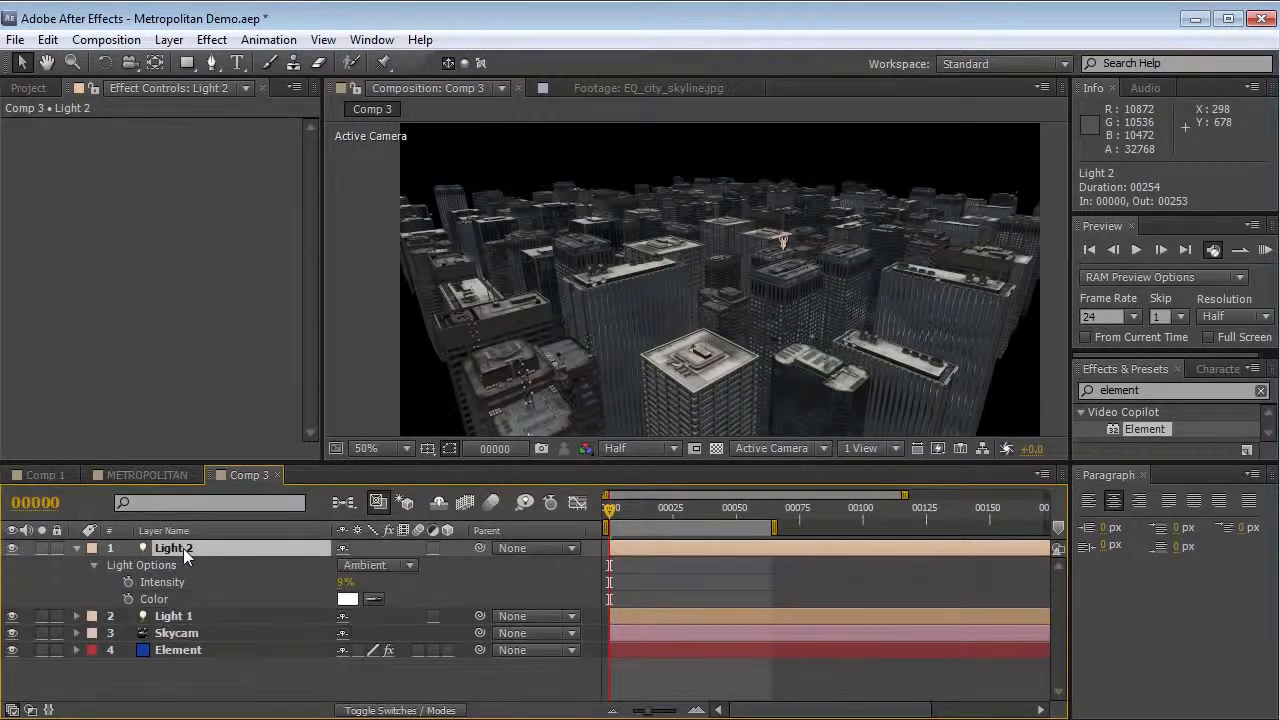
pyautogui.click(347, 600)
pyautogui.click(483, 602)
pyautogui.moveTo(268, 370); pyautogui.dragTo(292, 403)
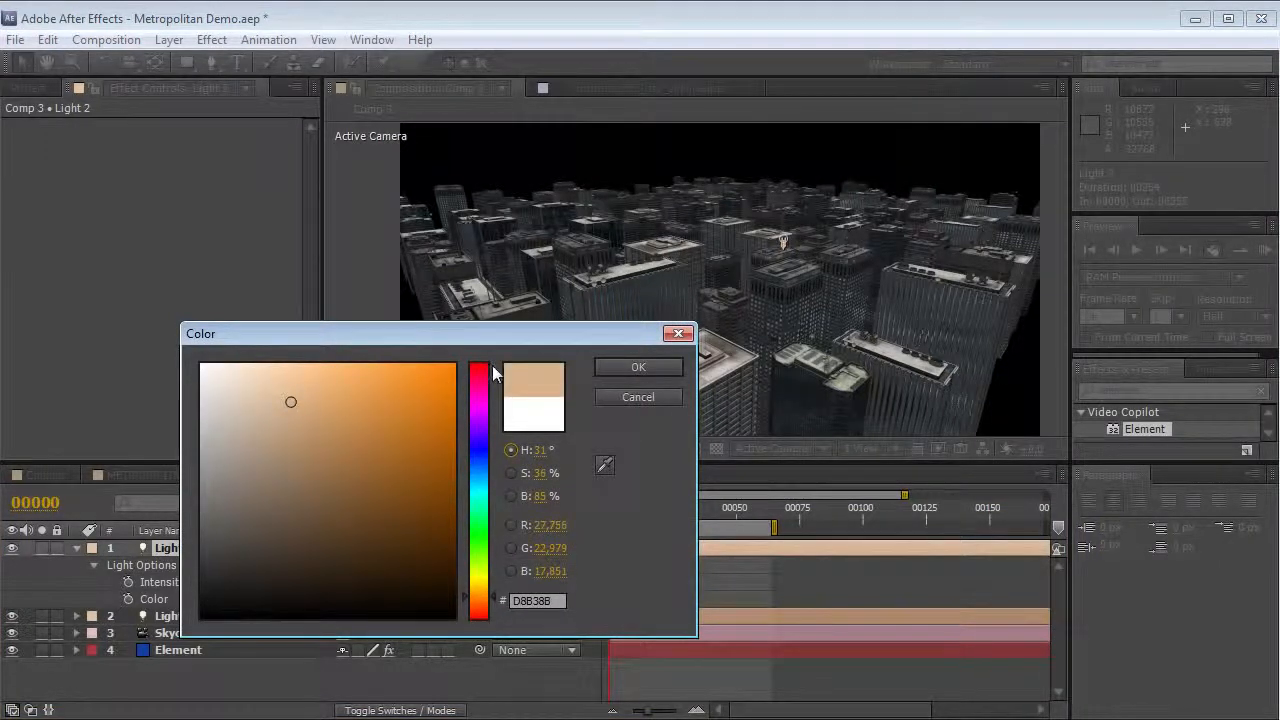
pyautogui.click(621, 366)
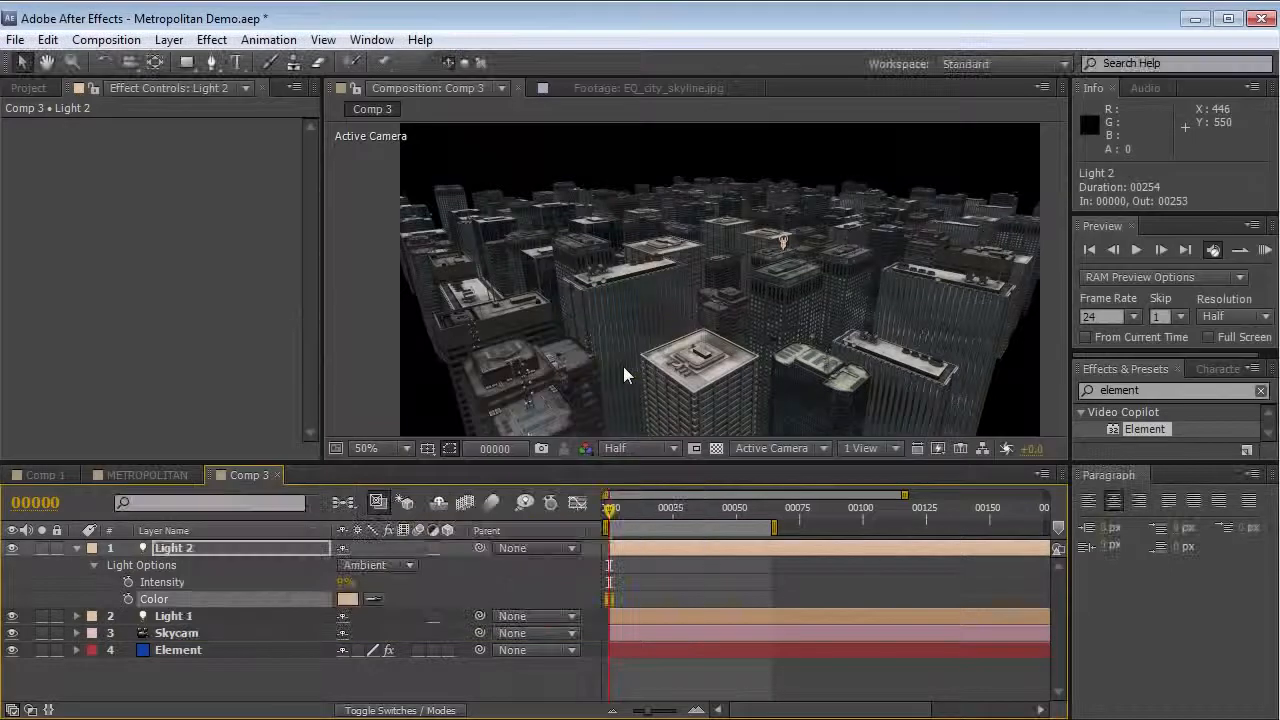
# Step: Set Light 2's color to the stronger orange D29B60 and its intensity to 13%
pyautogui.click(344, 582)
pyautogui.click(347, 595)
pyautogui.moveTo(325, 401)
pyautogui.mouseDown()
pyautogui.moveTo(363, 406)
pyautogui.moveTo(339, 408)
pyautogui.mouseUp()
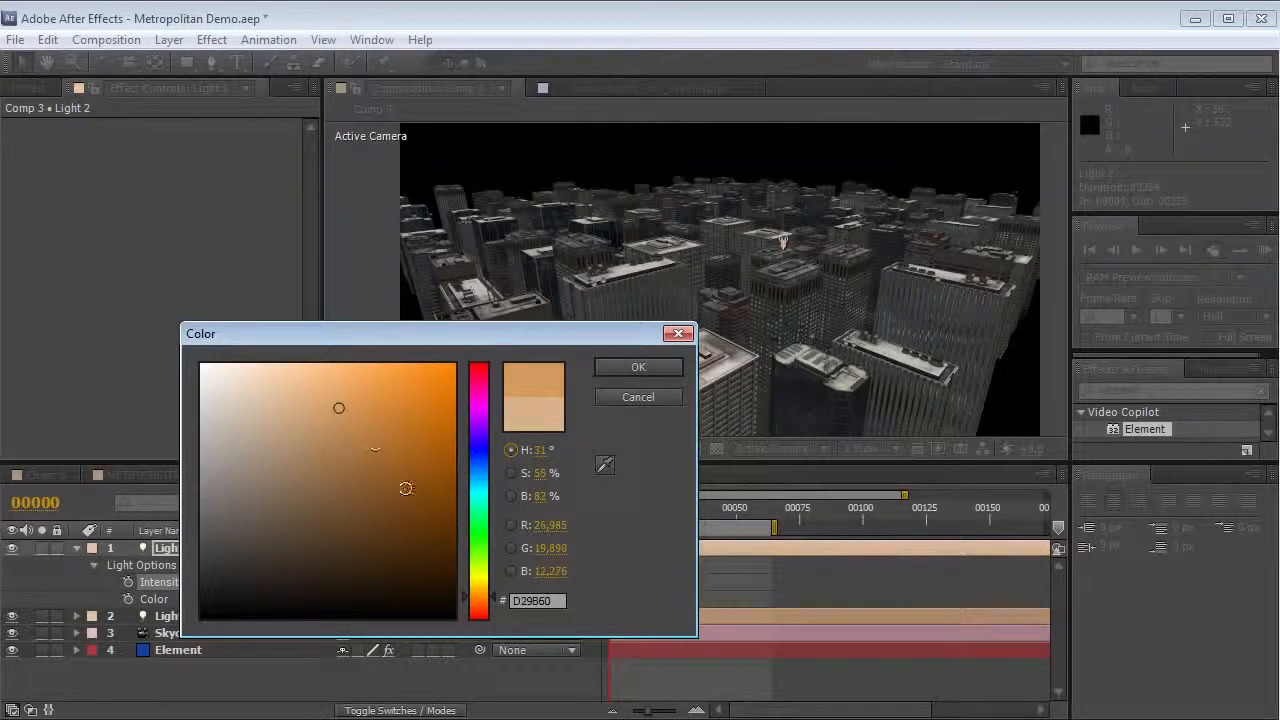
pyautogui.click(612, 368)
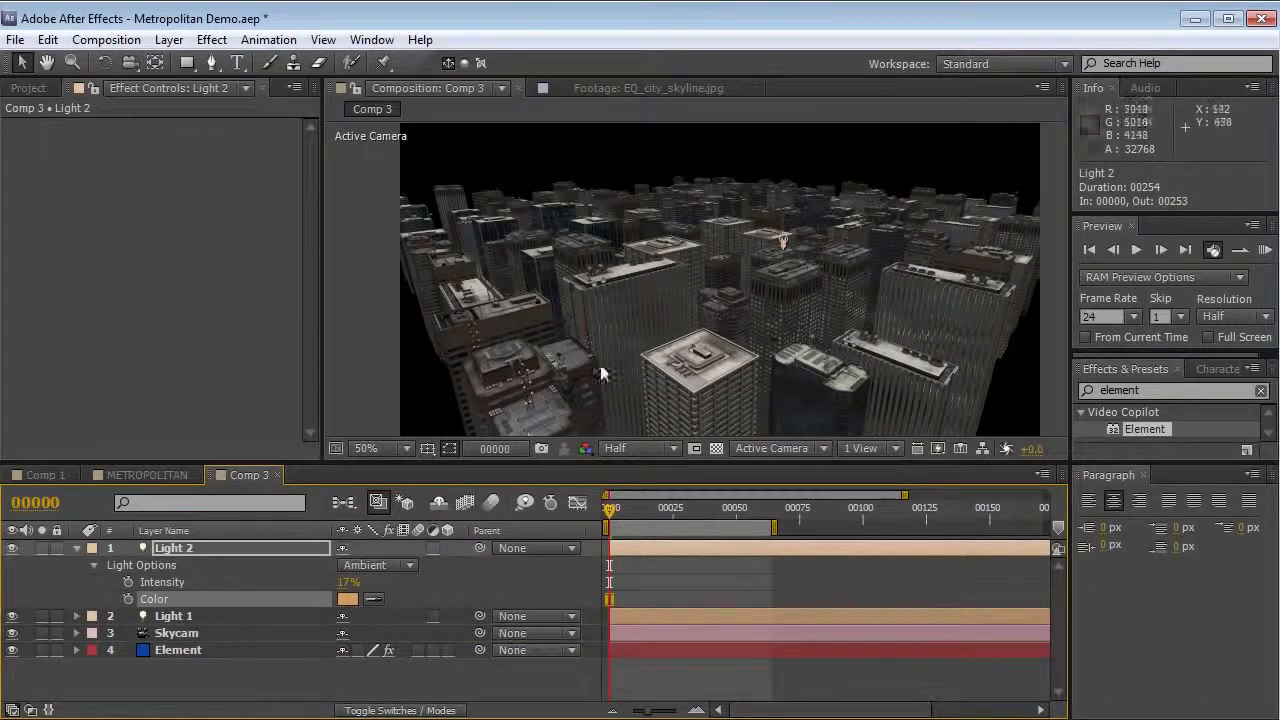
pyautogui.moveTo(348, 582); pyautogui.dragTo(340, 583)
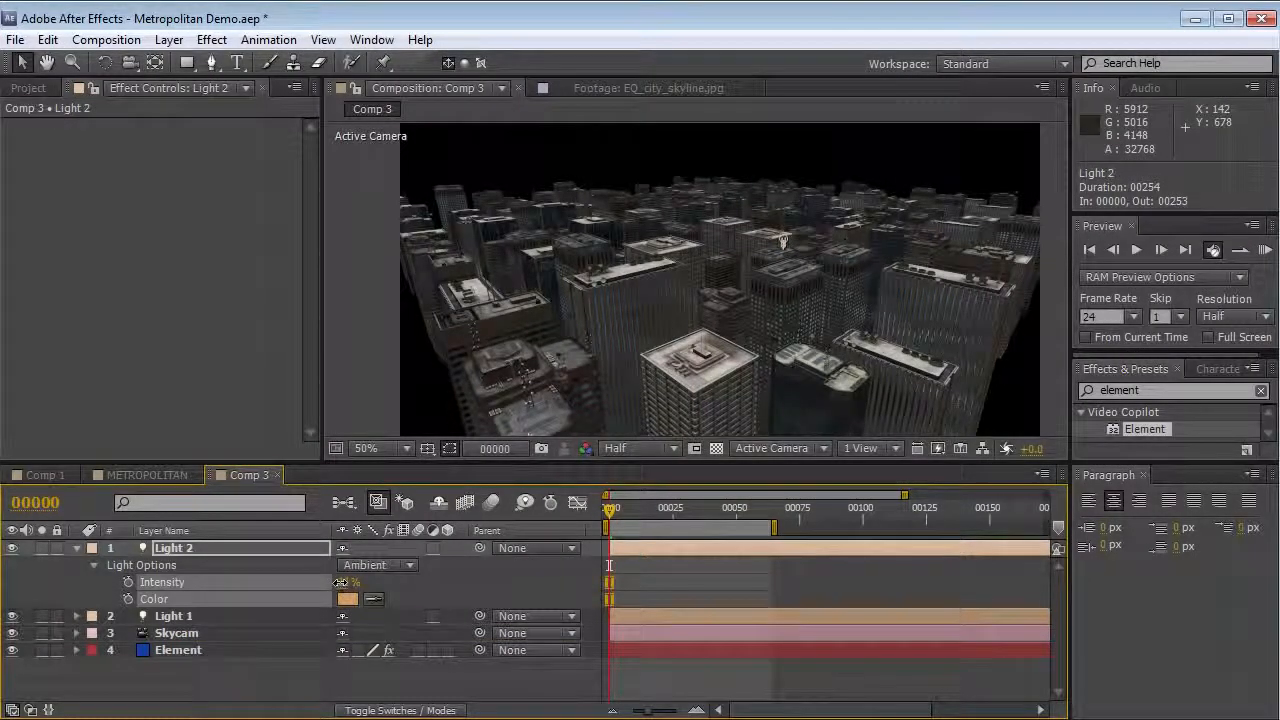
# Step: Tint the parallel Light 1 a very pale warm off-white and check the lighting on the buildings
pyautogui.click(212, 630)
pyautogui.click(213, 614)
pyautogui.press('a')
pyautogui.press('a')
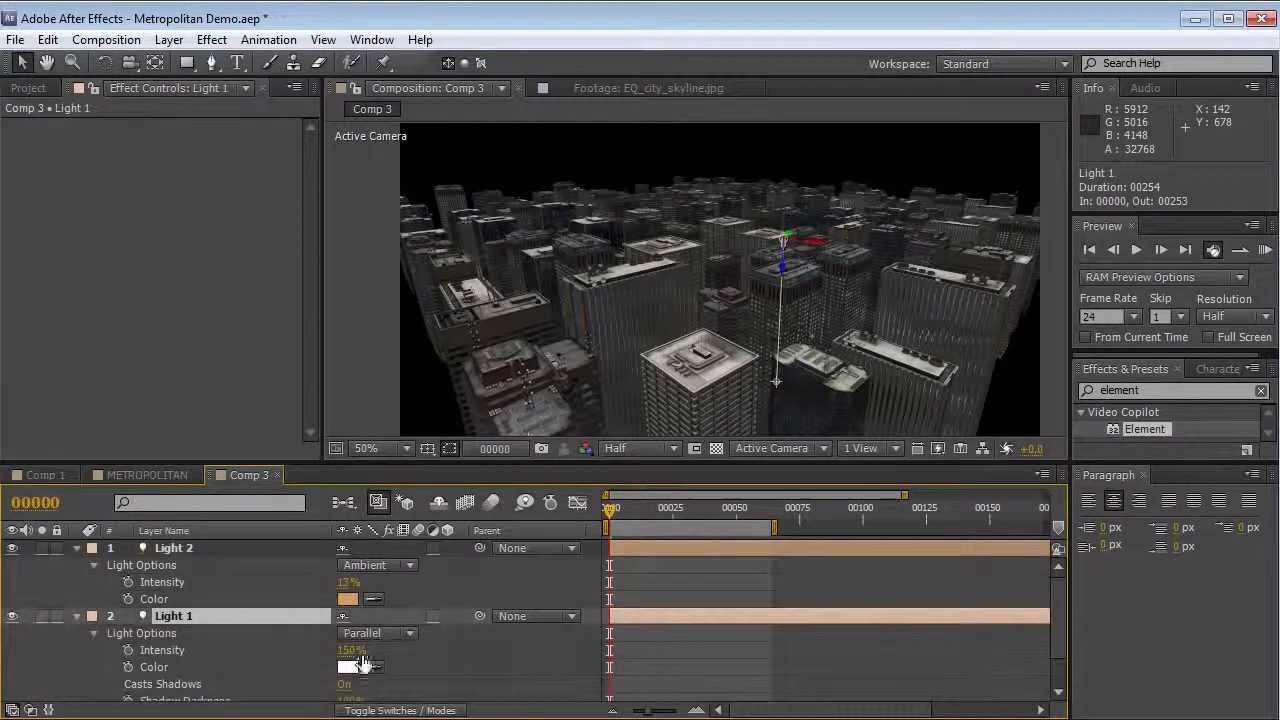
pyautogui.click(347, 667)
pyautogui.click(478, 597)
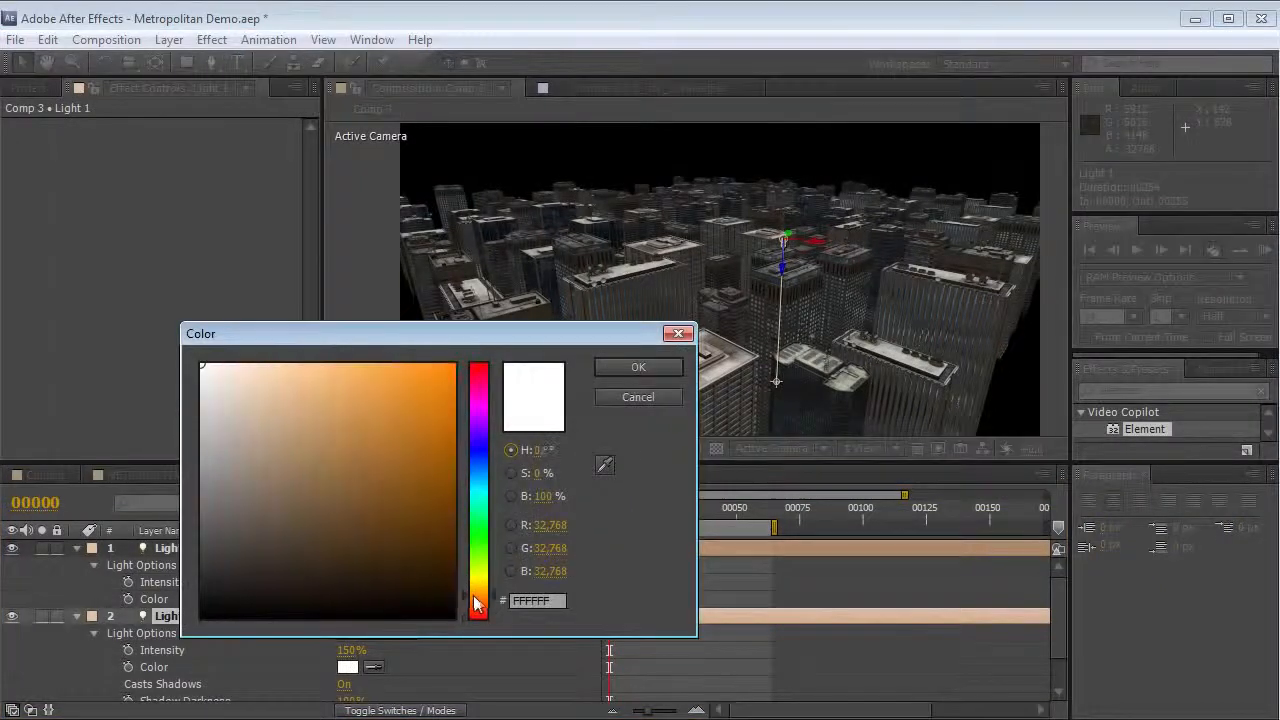
pyautogui.click(244, 373)
pyautogui.click(638, 367)
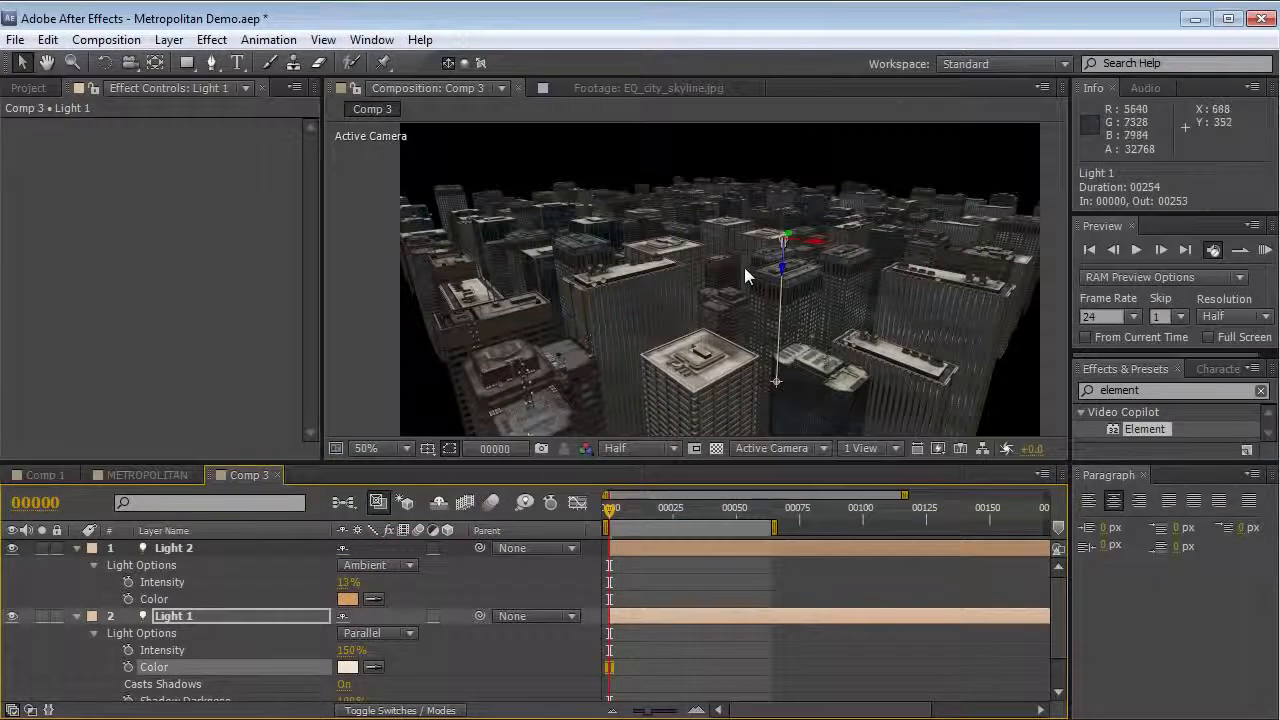
pyautogui.moveTo(734, 310); pyautogui.dragTo(776, 312)
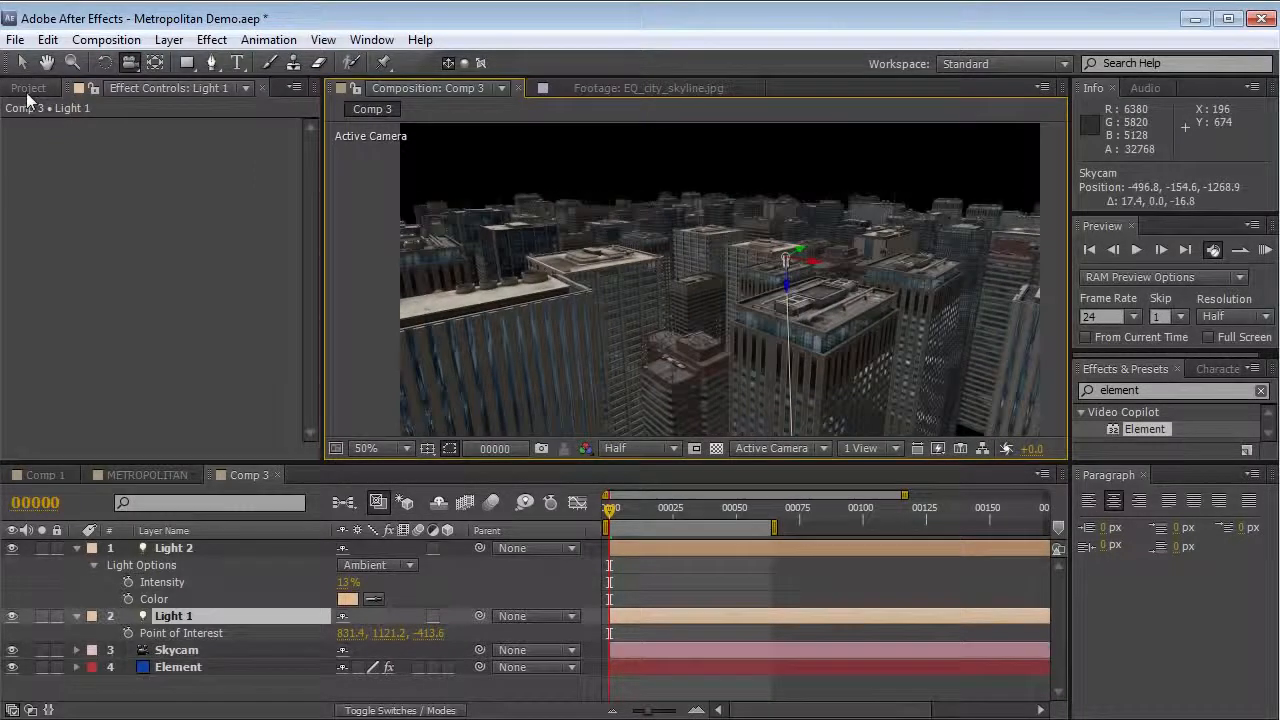
# Step: Preview the EQ_city_skyline.jpg footage from the Textures folder enlarged, and return to Comp 3
pyautogui.click(28, 88)
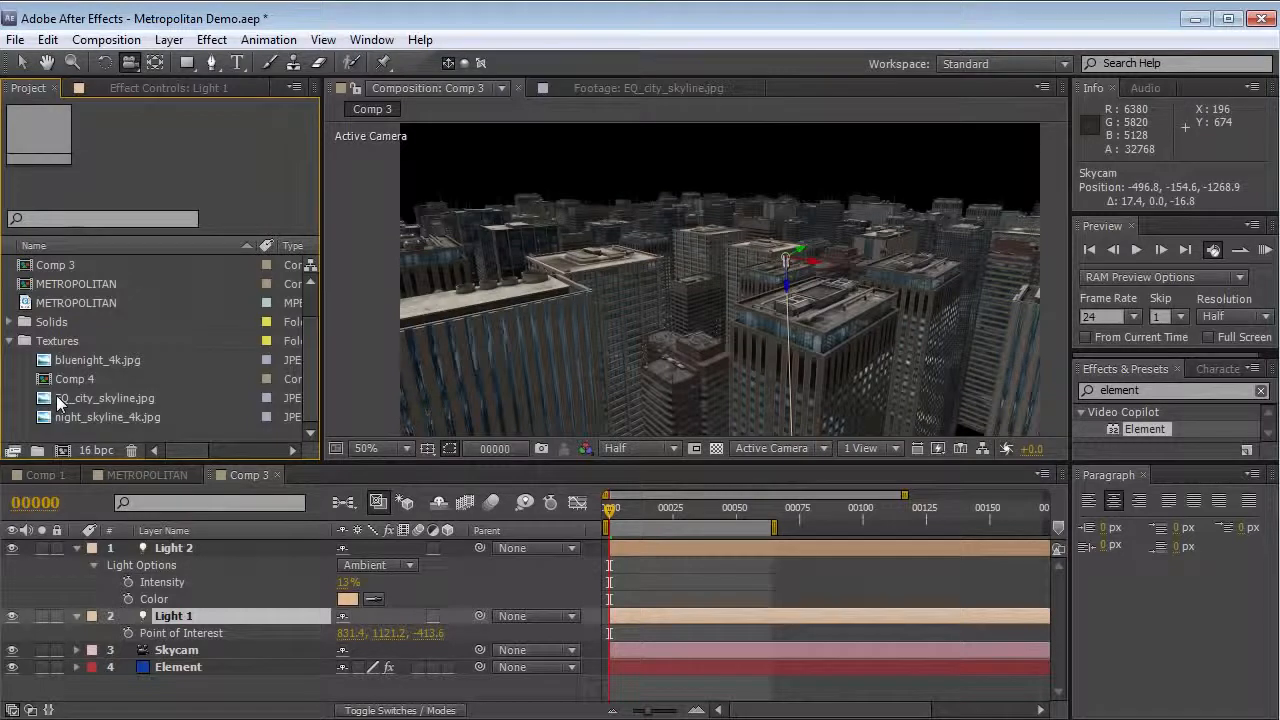
pyautogui.click(57, 402)
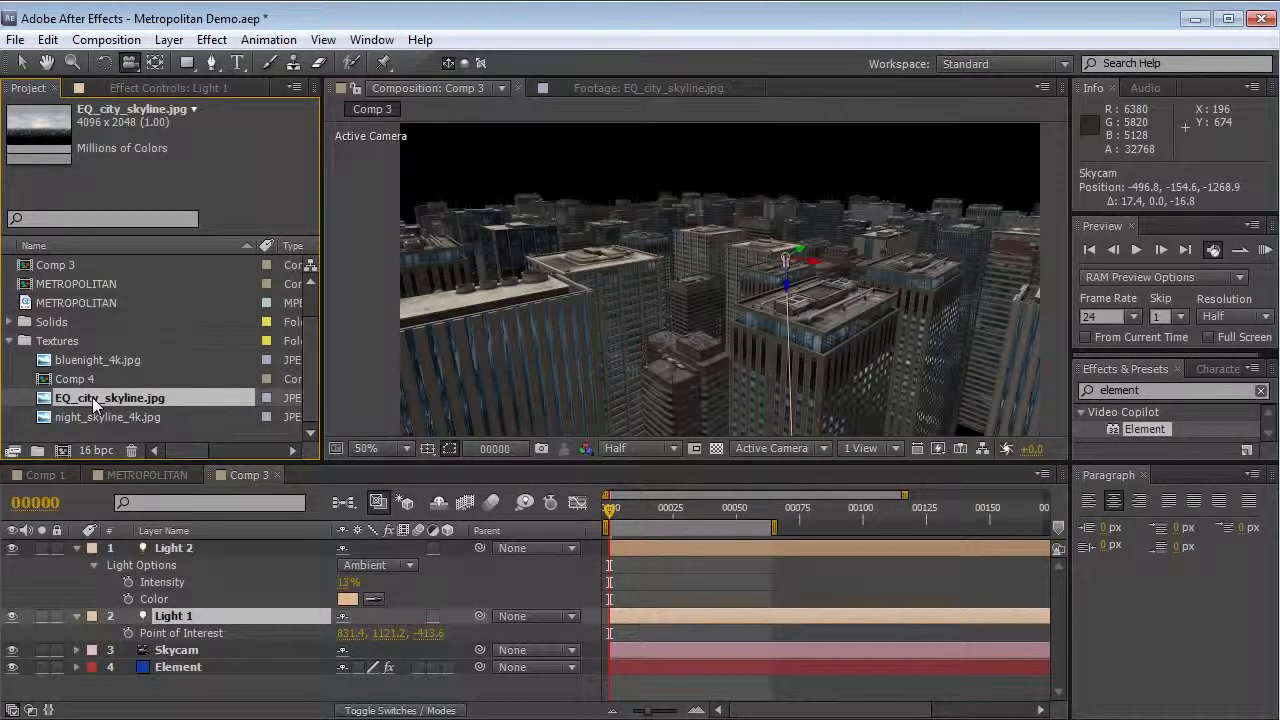
pyautogui.doubleClick(93, 401)
pyautogui.press('`')
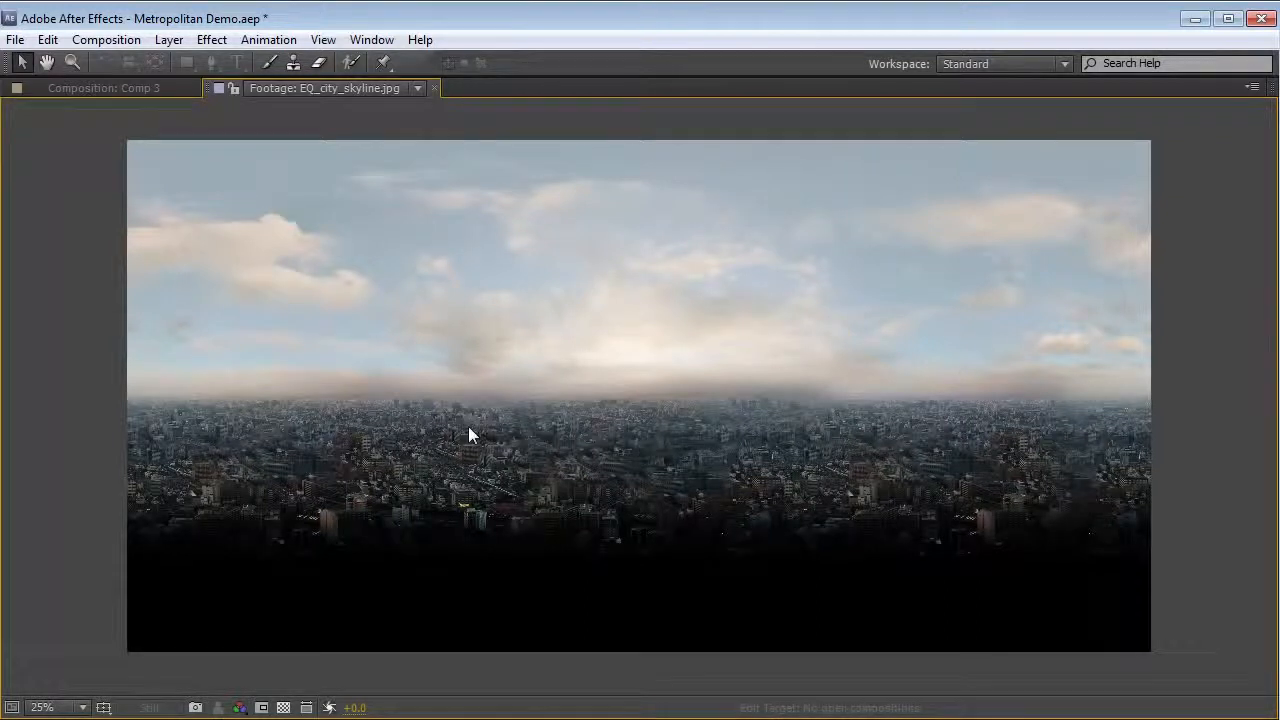
pyautogui.press('`')
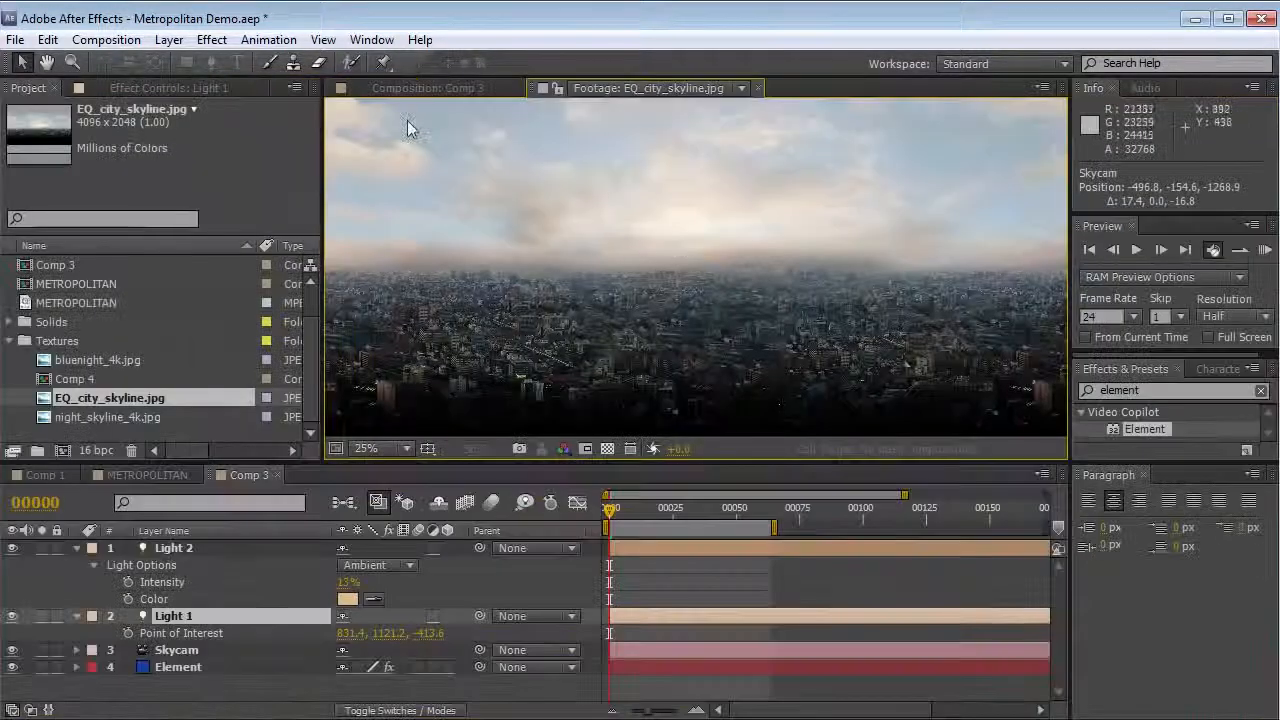
pyautogui.click(353, 95)
# Step: Place EQ_city_skyline.jpg beneath the Element layer in Comp 3 as a 3D layer with Accepts Lights turned off
pyautogui.moveTo(101, 394); pyautogui.dragTo(182, 682)
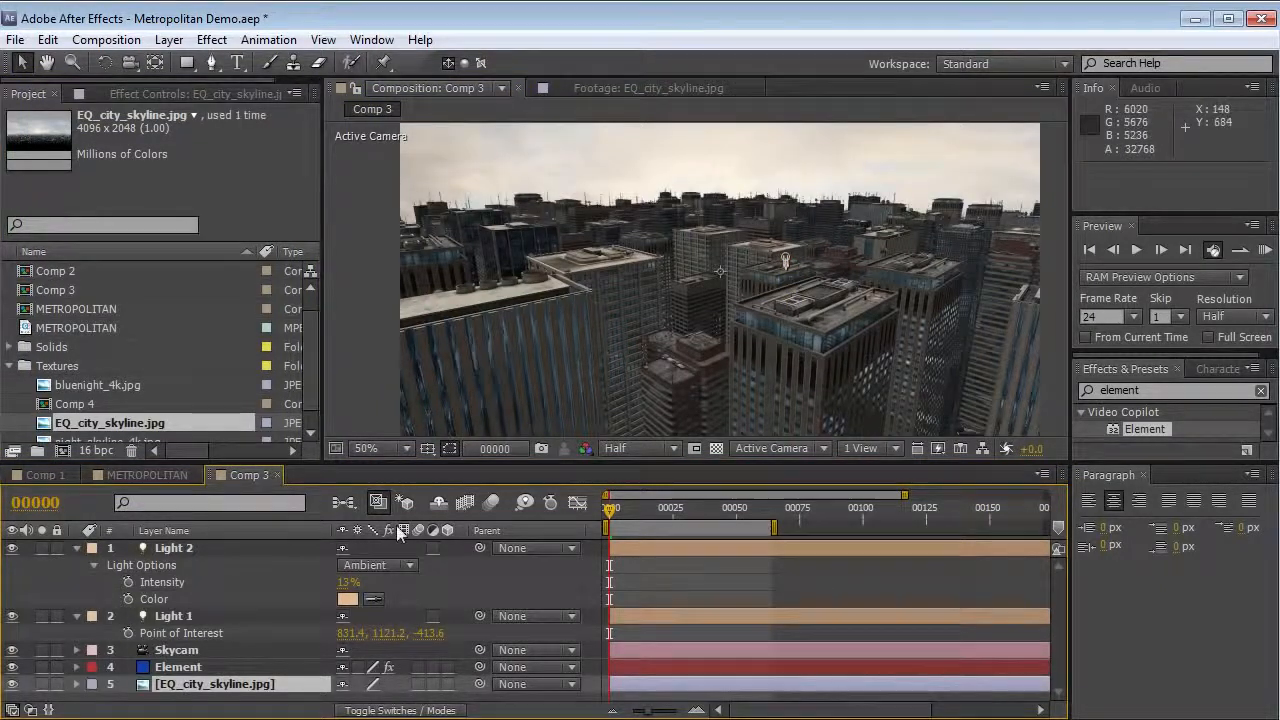
pyautogui.click(447, 684)
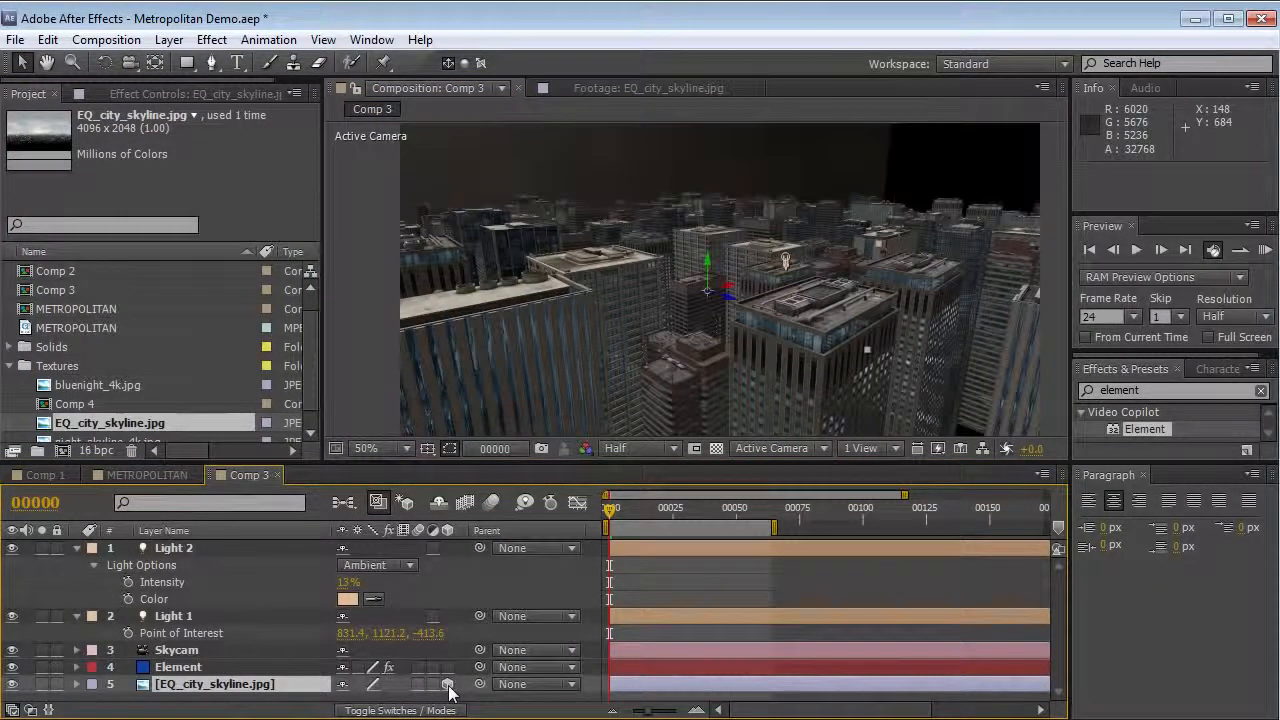
pyautogui.press('a')
pyautogui.press('a')
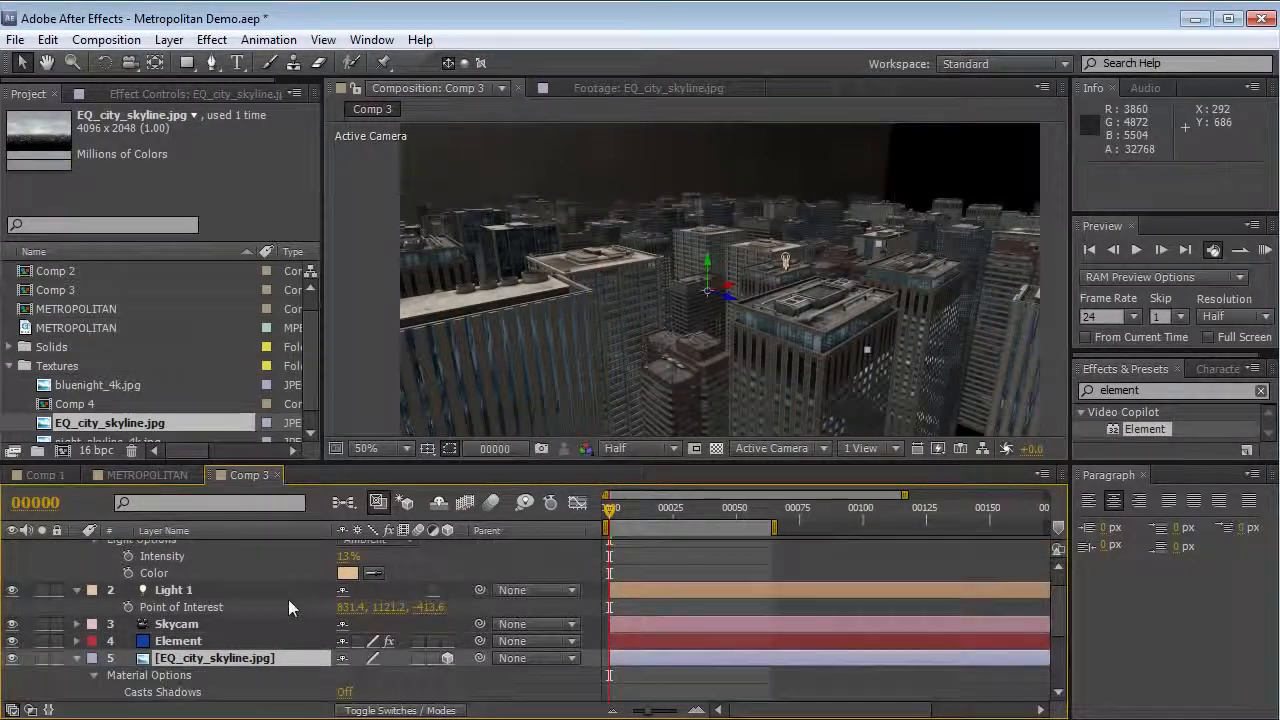
pyautogui.press('`')
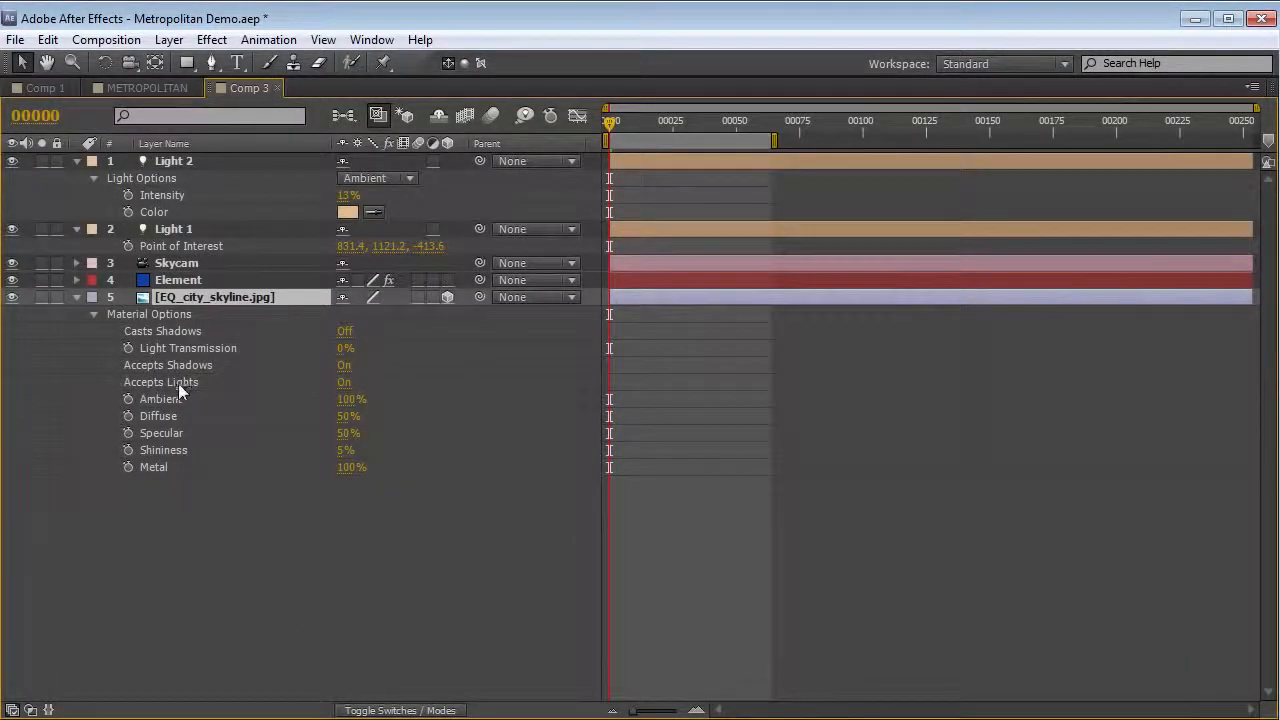
pyautogui.click(333, 385)
pyautogui.press('`')
# Step: Rotate the EQ_city_skyline.jpg layer about 45° around Y and move it to about 2915, -191, 2395, placing its horizon behind the city
pyautogui.press('w')
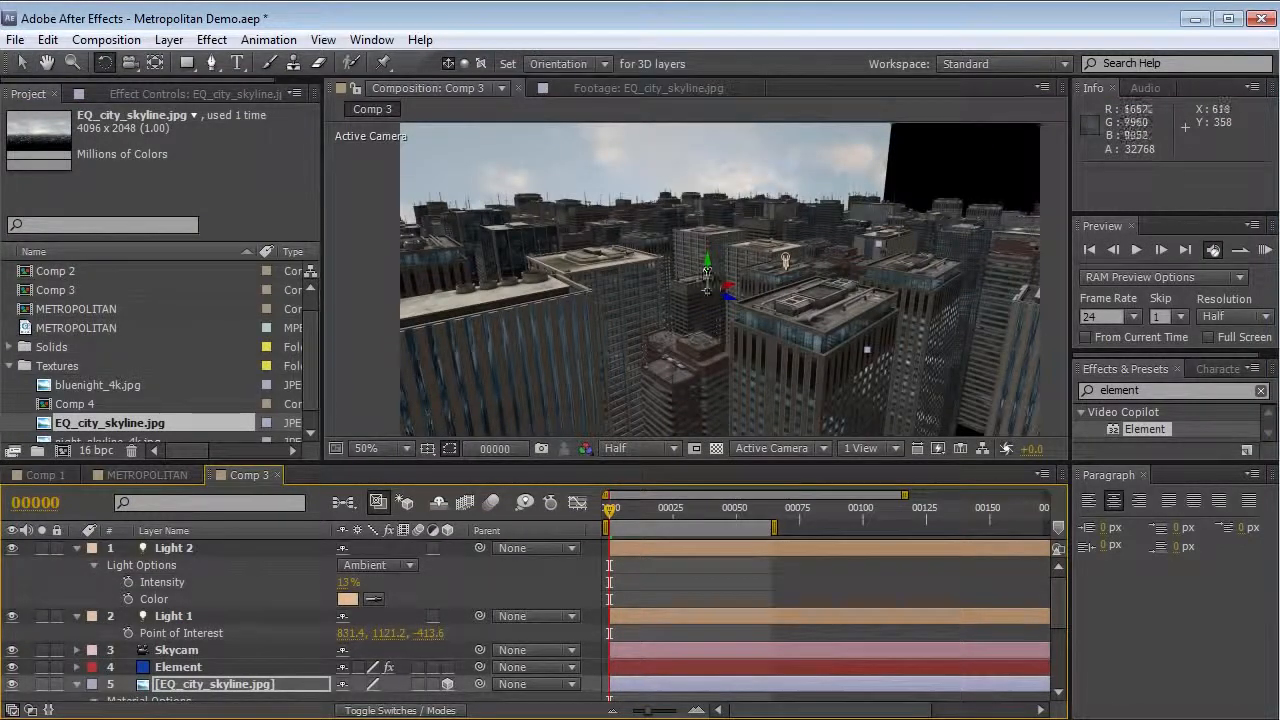
pyautogui.moveTo(705, 272); pyautogui.dragTo(689, 273)
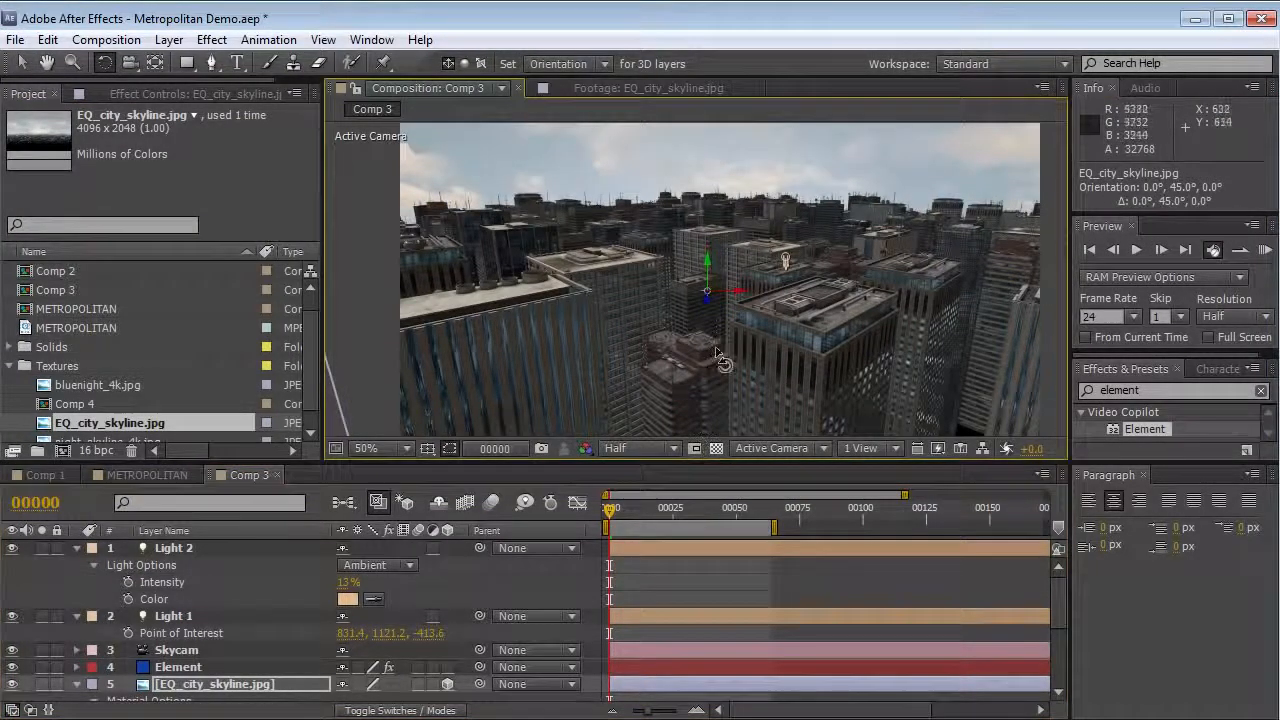
pyautogui.press('v')
pyautogui.moveTo(708, 305); pyautogui.dragTo(806, 241)
pyautogui.moveTo(862, 295); pyautogui.dragTo(1036, 387)
pyautogui.press('w')
pyautogui.moveTo(731, 226); pyautogui.dragTo(737, 238)
pyautogui.press('v')
pyautogui.moveTo(721, 301); pyautogui.dragTo(716, 236)
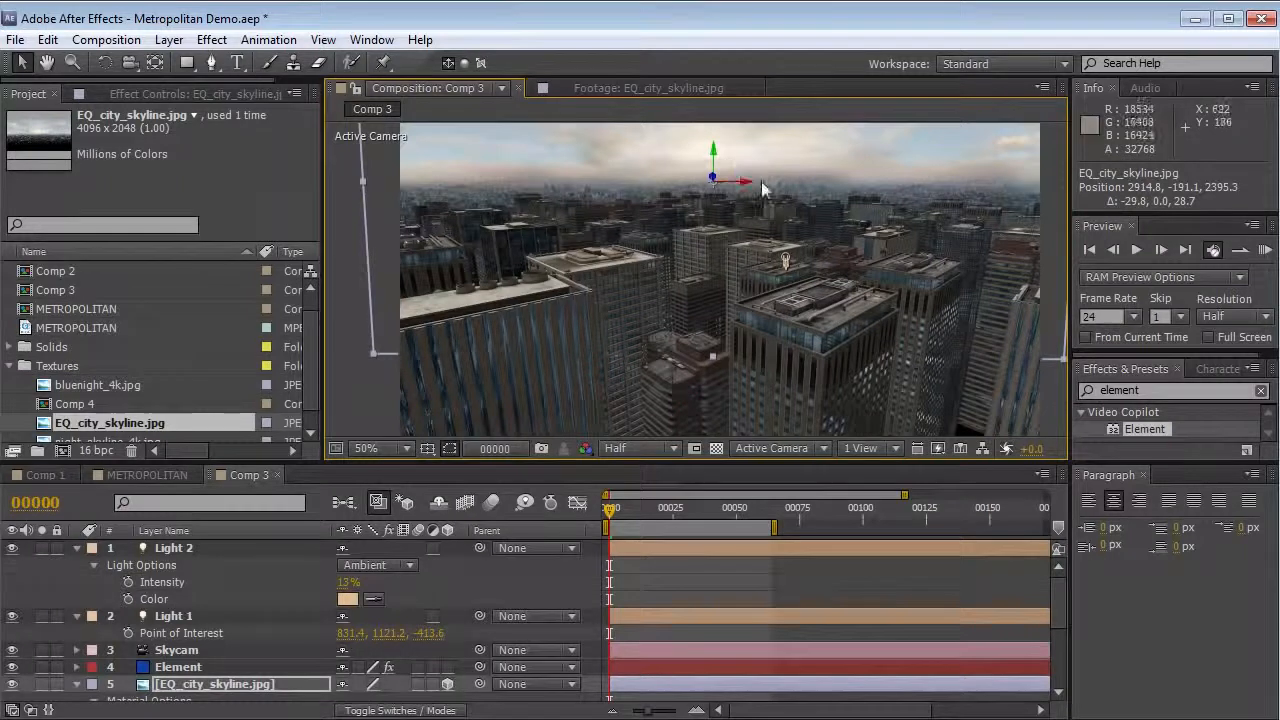
# Step: Raise the intensity of parallel Light 1 to brighten the rooftops, keeping ambient Light 2 at 13%
pyautogui.click(203, 614)
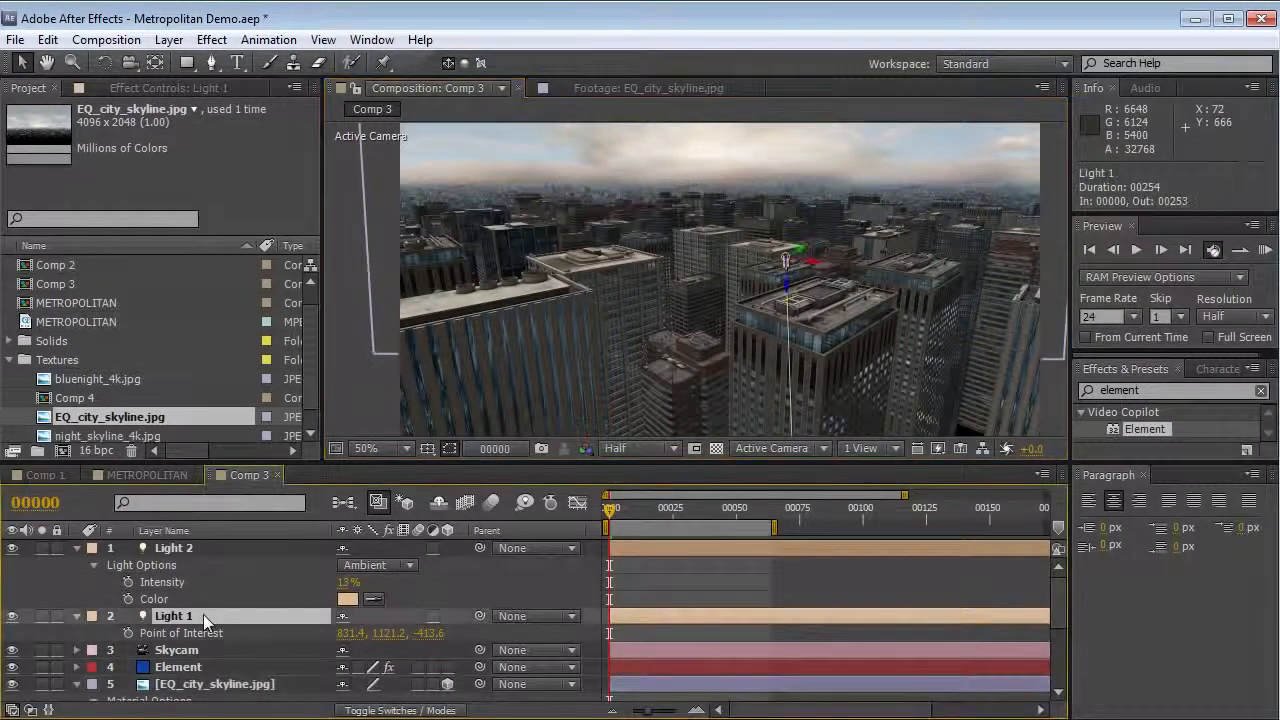
pyautogui.press('t')
pyautogui.moveTo(345, 650); pyautogui.dragTo(418, 630)
pyautogui.moveTo(341, 592); pyautogui.dragTo(344, 584)
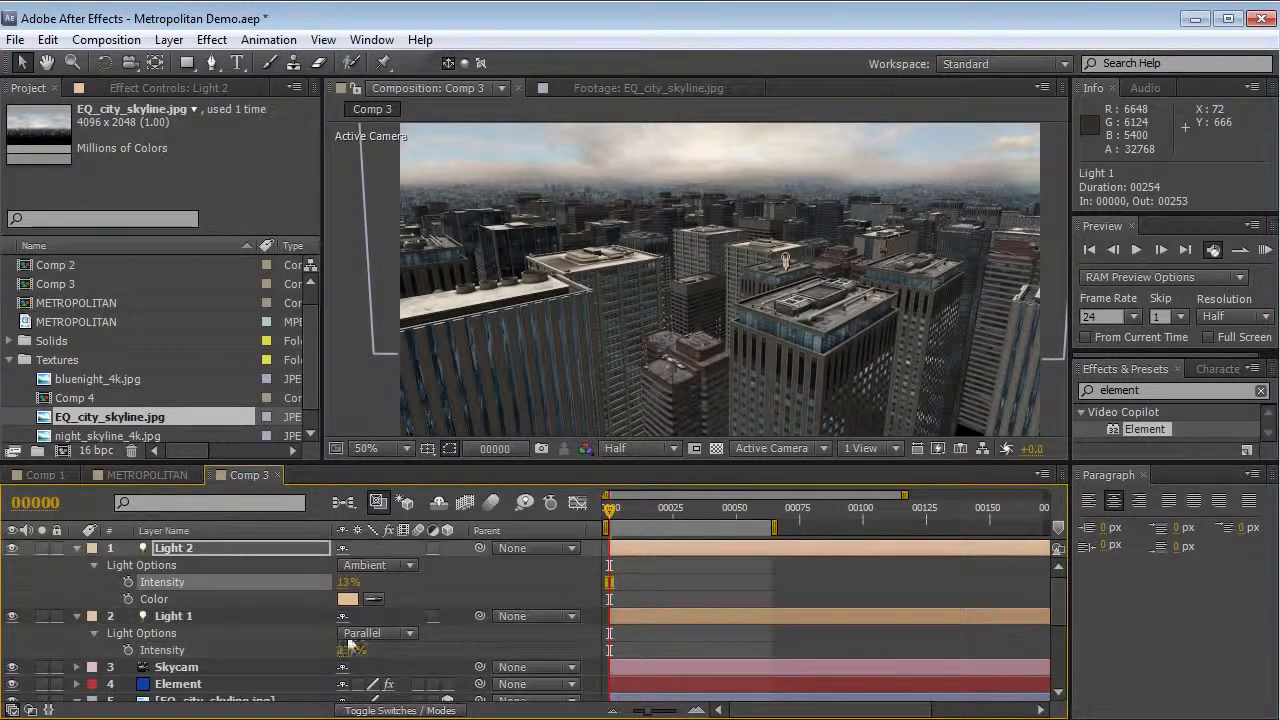
# Step: Adjust Light 1's Point of Interest to change the direction of the light on the buildings
pyautogui.click(276, 618)
pyautogui.press('a')
pyautogui.moveTo(380, 641); pyautogui.dragTo(320, 639)
pyautogui.moveTo(430, 638)
pyautogui.mouseDown()
pyautogui.moveTo(468, 628)
pyautogui.moveTo(416, 633)
pyautogui.mouseUp()
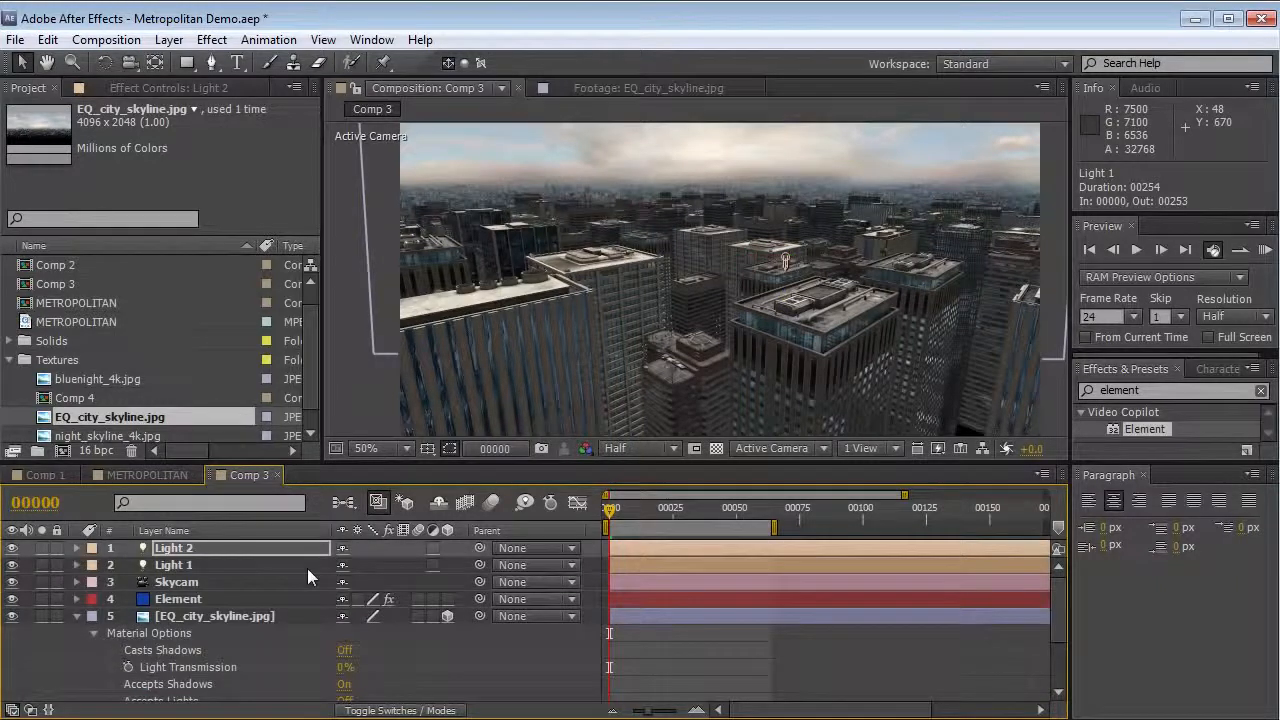
# Step: Enable Ambient Occlusion (SSAO) in Element's Render Settings and set its Intensity to 2.2
pyautogui.click(190, 603)
pyautogui.click(142, 85)
pyautogui.scroll(-5, 308, 192)
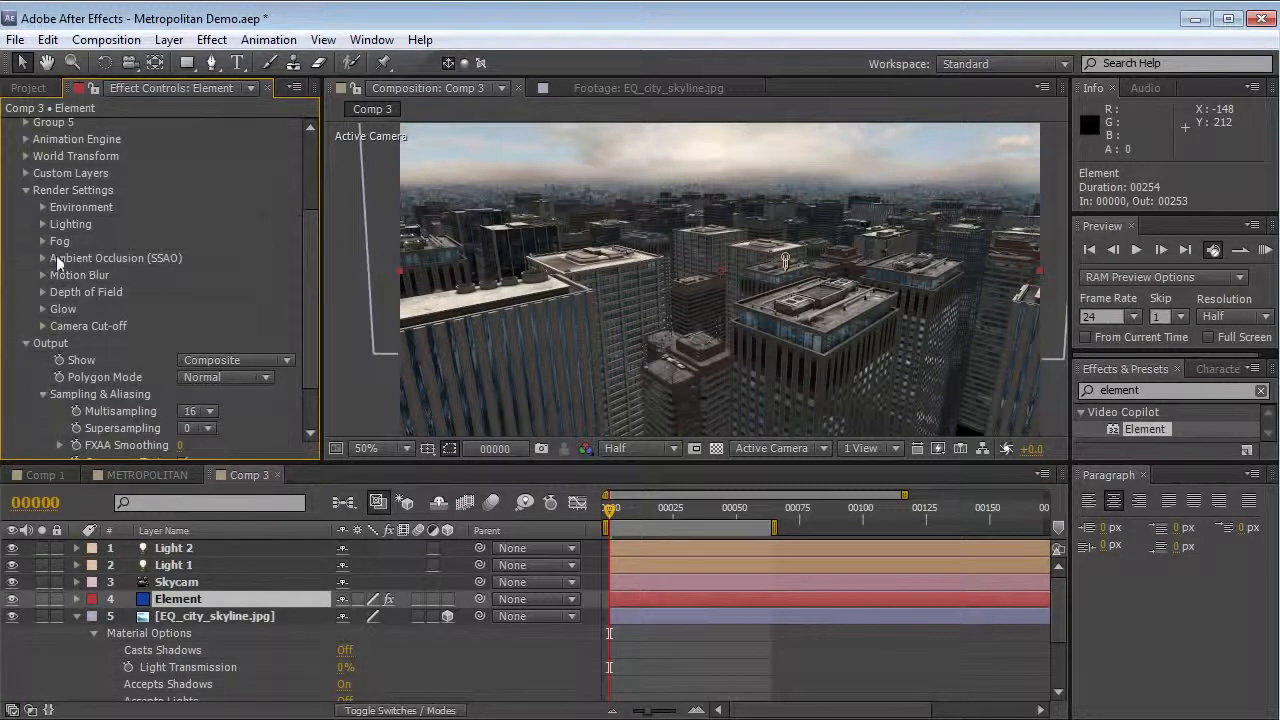
pyautogui.click(43, 258)
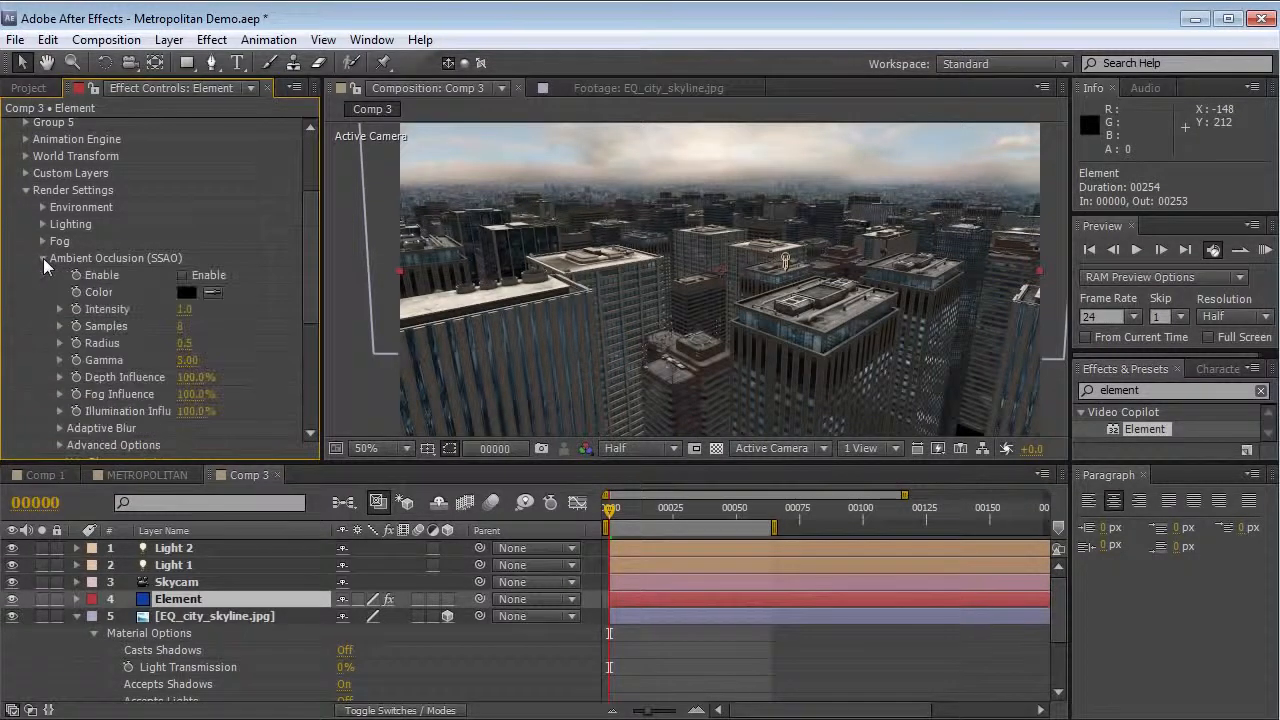
pyautogui.click(181, 275)
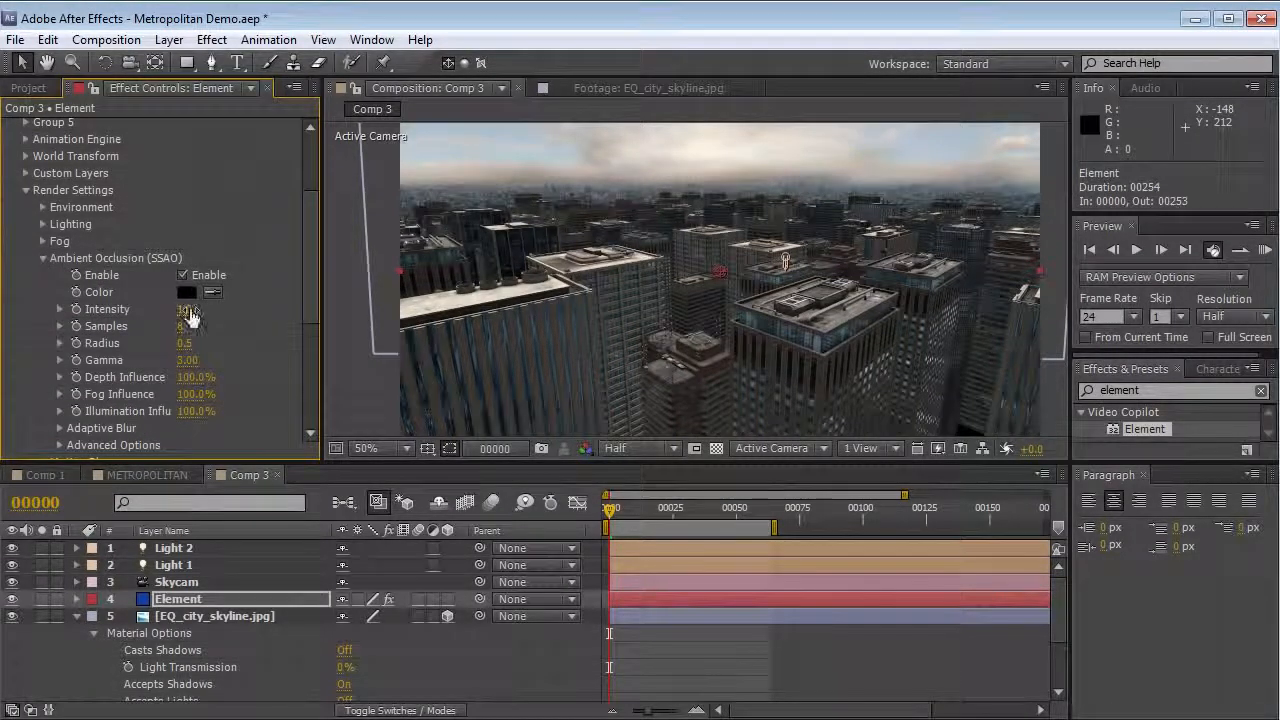
pyautogui.moveTo(193, 308); pyautogui.dragTo(201, 312)
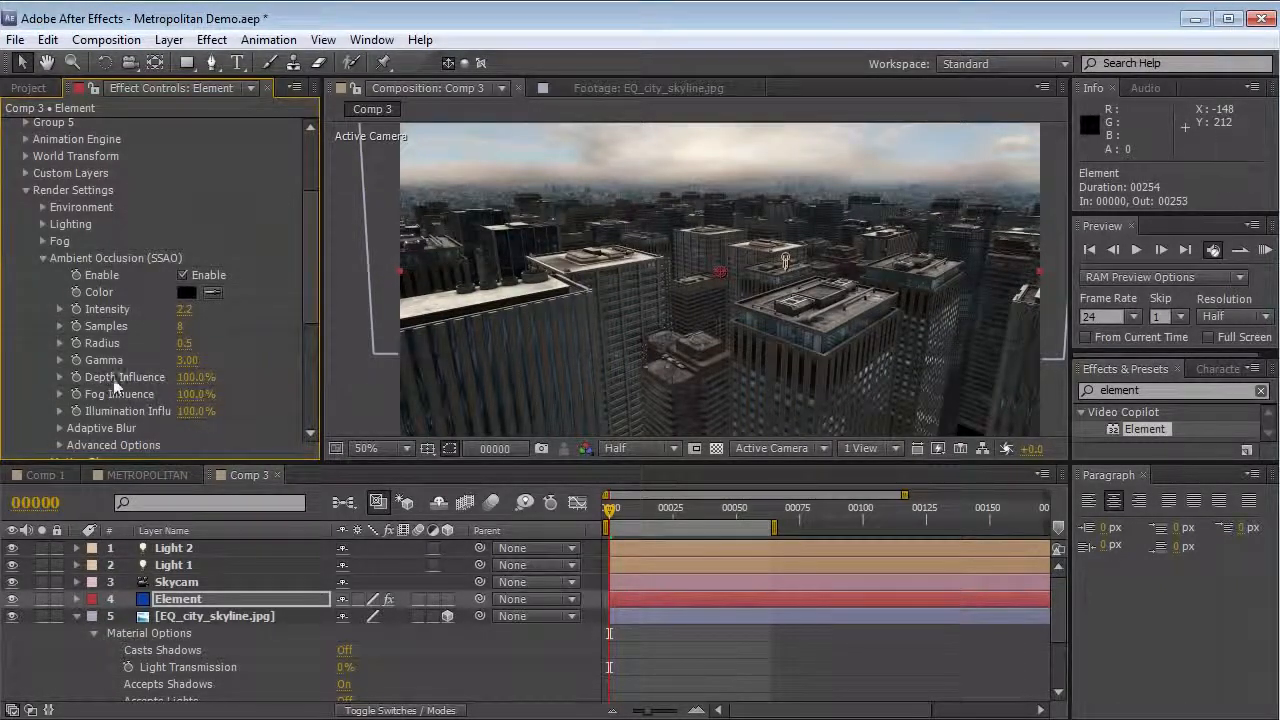
# Step: Set the ambient occlusion's Depth Influence to 20%, Radius to 1.7 and Intensity to 5.5
pyautogui.click(186, 380)
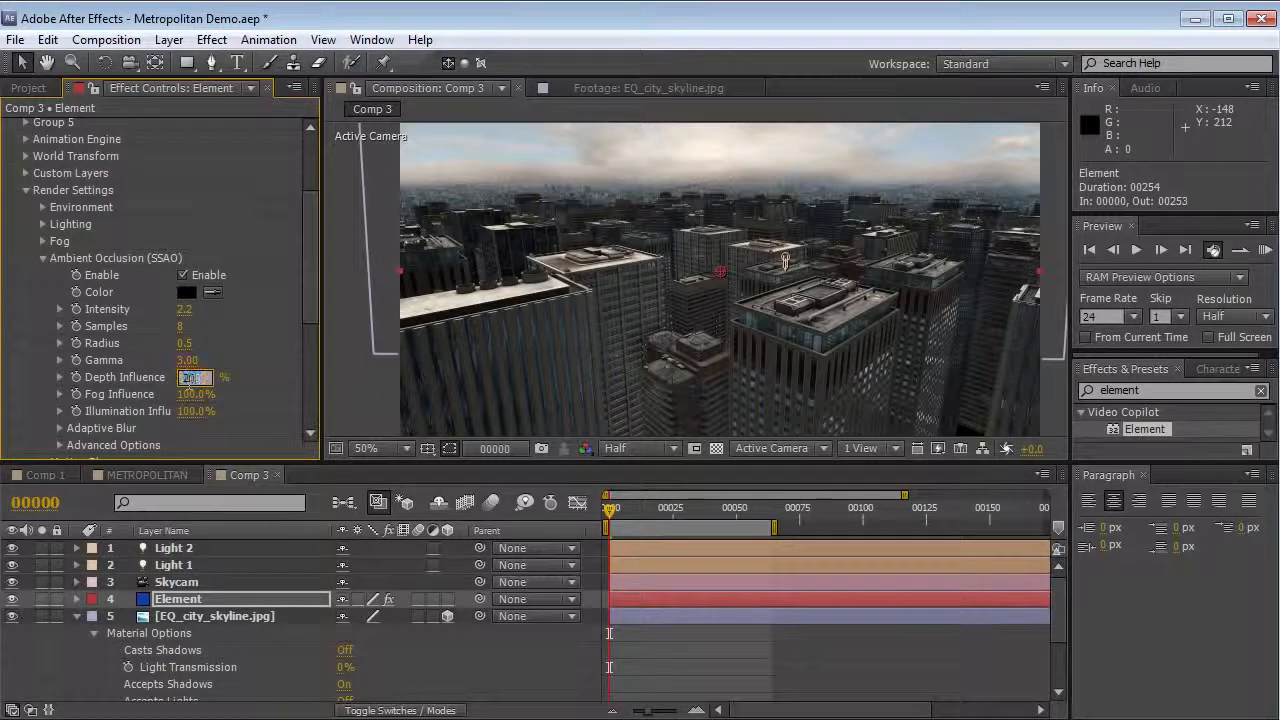
pyautogui.write('20')
pyautogui.press('Return')
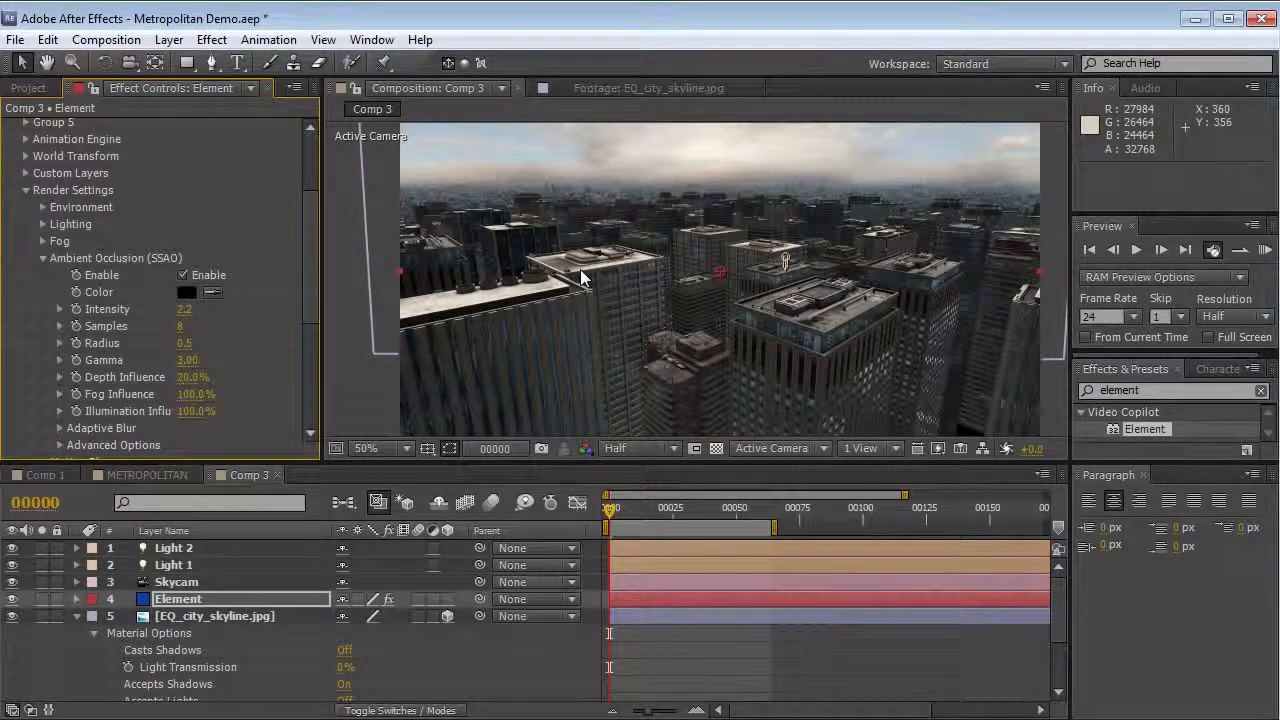
pyautogui.moveTo(188, 343); pyautogui.dragTo(257, 331)
pyautogui.moveTo(186, 309)
pyautogui.mouseDown()
pyautogui.moveTo(202, 309)
pyautogui.moveTo(208, 339)
pyautogui.moveTo(248, 331)
pyautogui.moveTo(201, 309)
pyautogui.mouseUp()
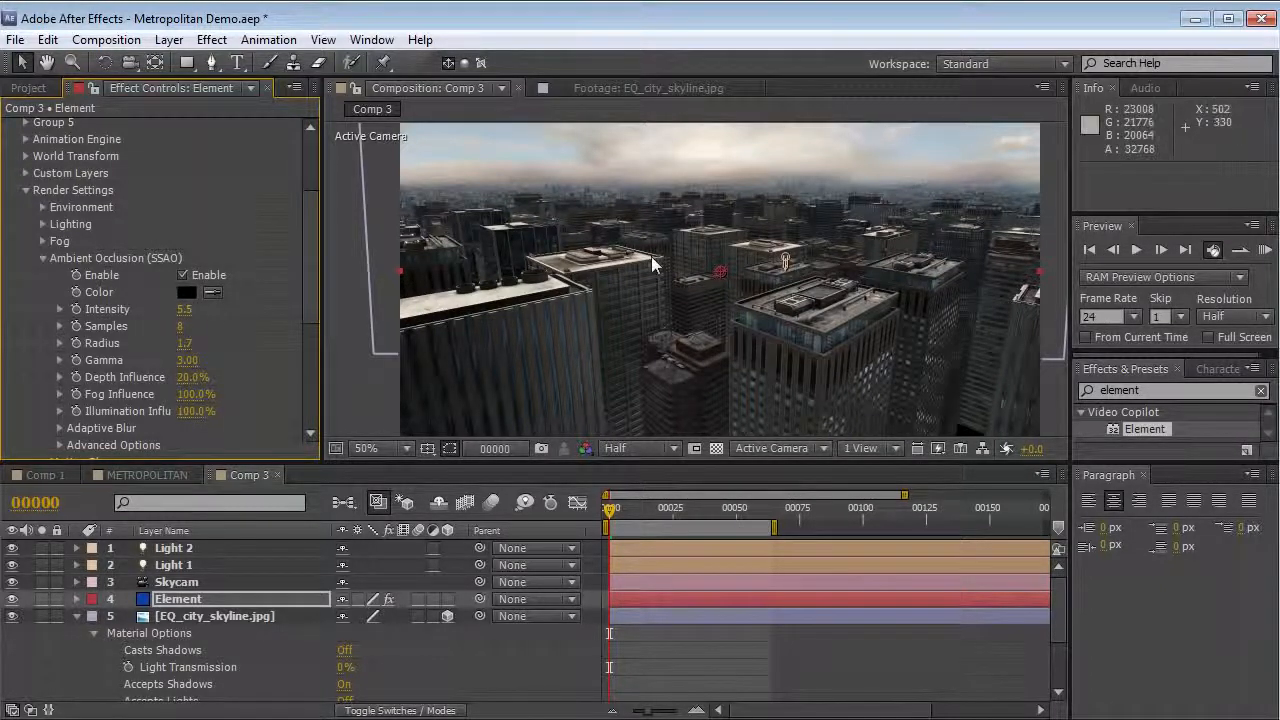
# Step: Switch the Comp 3 preview to Full resolution and inspect the shaded buildings in an enlarged view
pyautogui.scroll(1, 690, 273)
pyautogui.click(652, 447)
pyautogui.click(650, 432)
pyautogui.press('`')
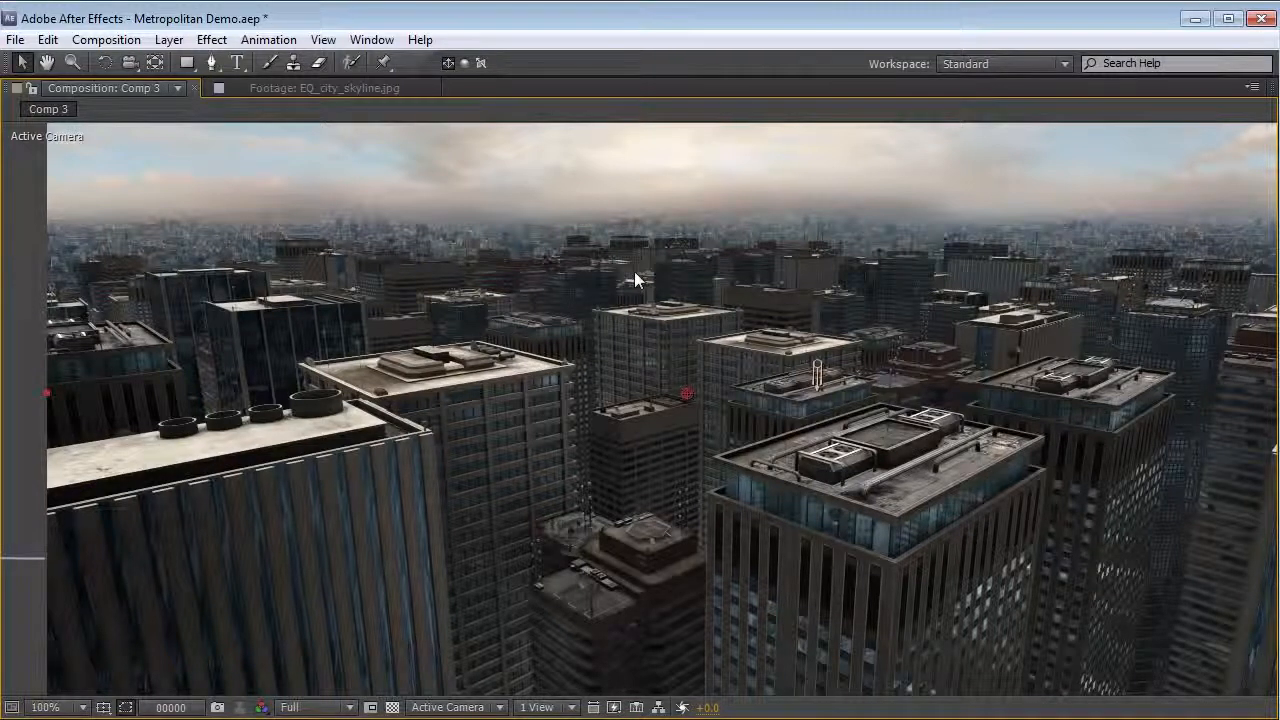
pyautogui.press('`')
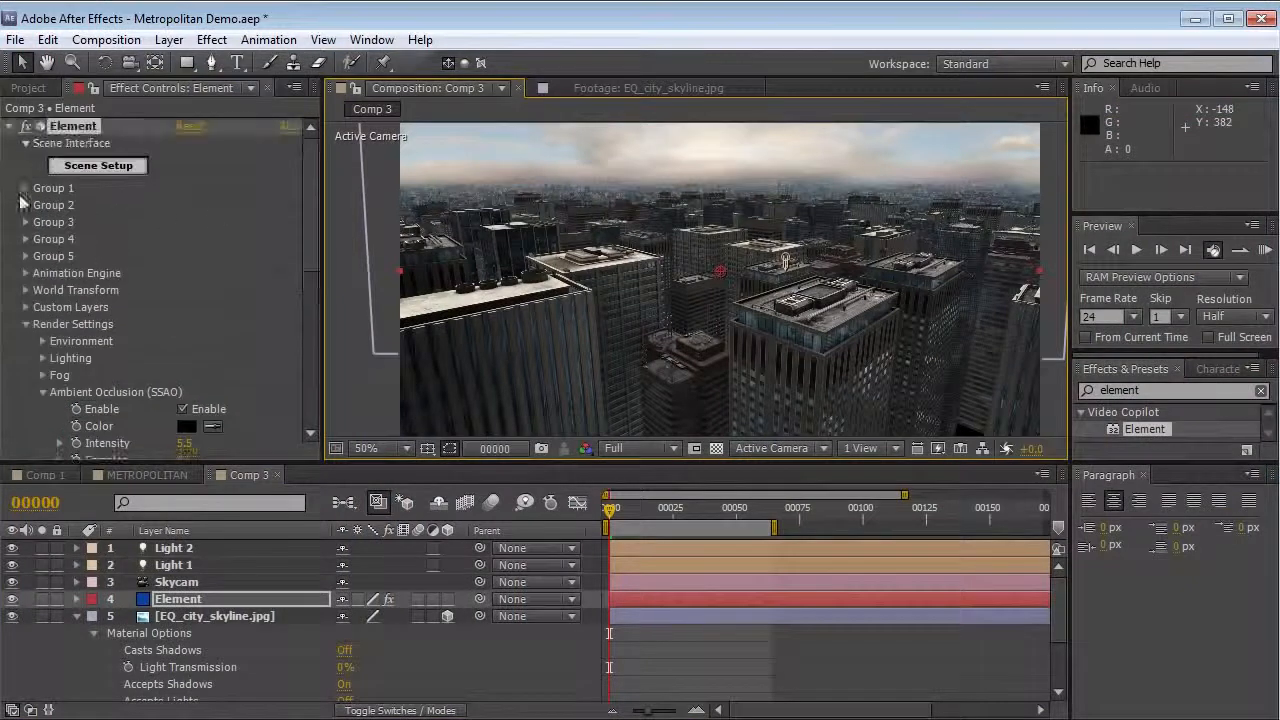
# Step: Set Group 1's replicator Scale Shape to 123.30 and its Particle Count to 396
pyautogui.click(25, 188)
pyautogui.scroll(-1, 45, 265)
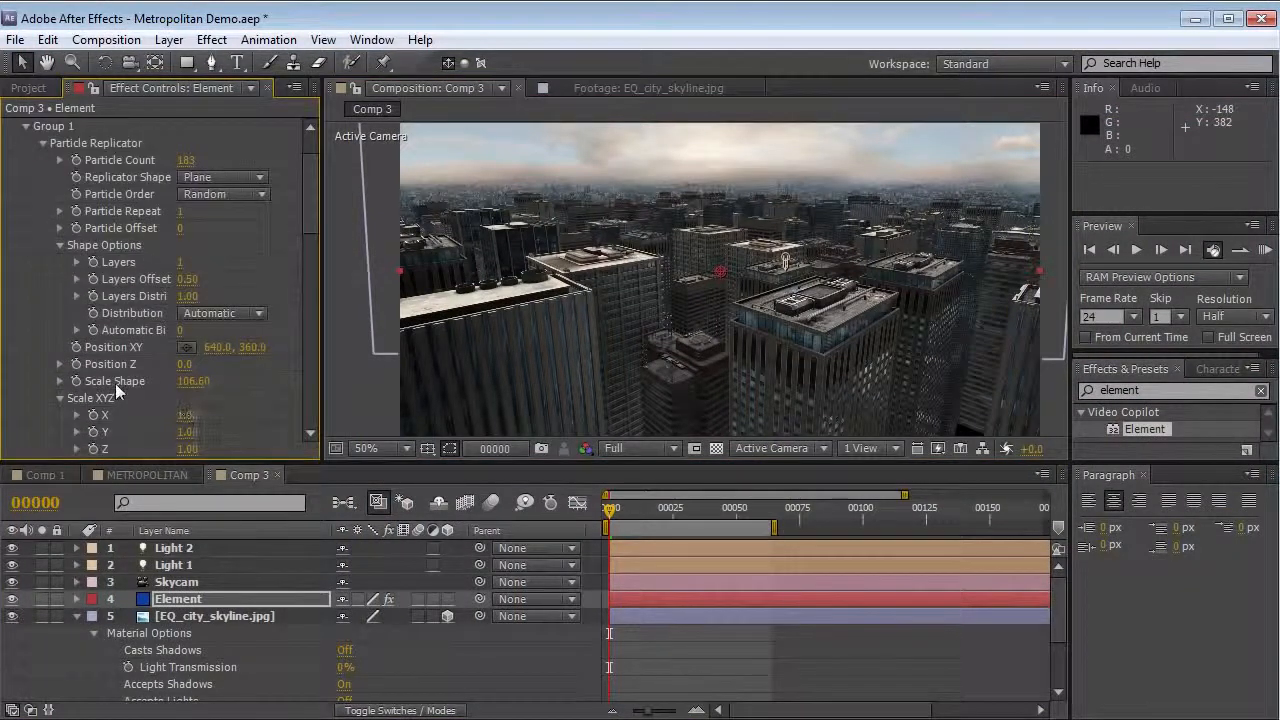
pyautogui.moveTo(195, 385); pyautogui.dragTo(349, 373)
pyautogui.moveTo(195, 162); pyautogui.dragTo(346, 166)
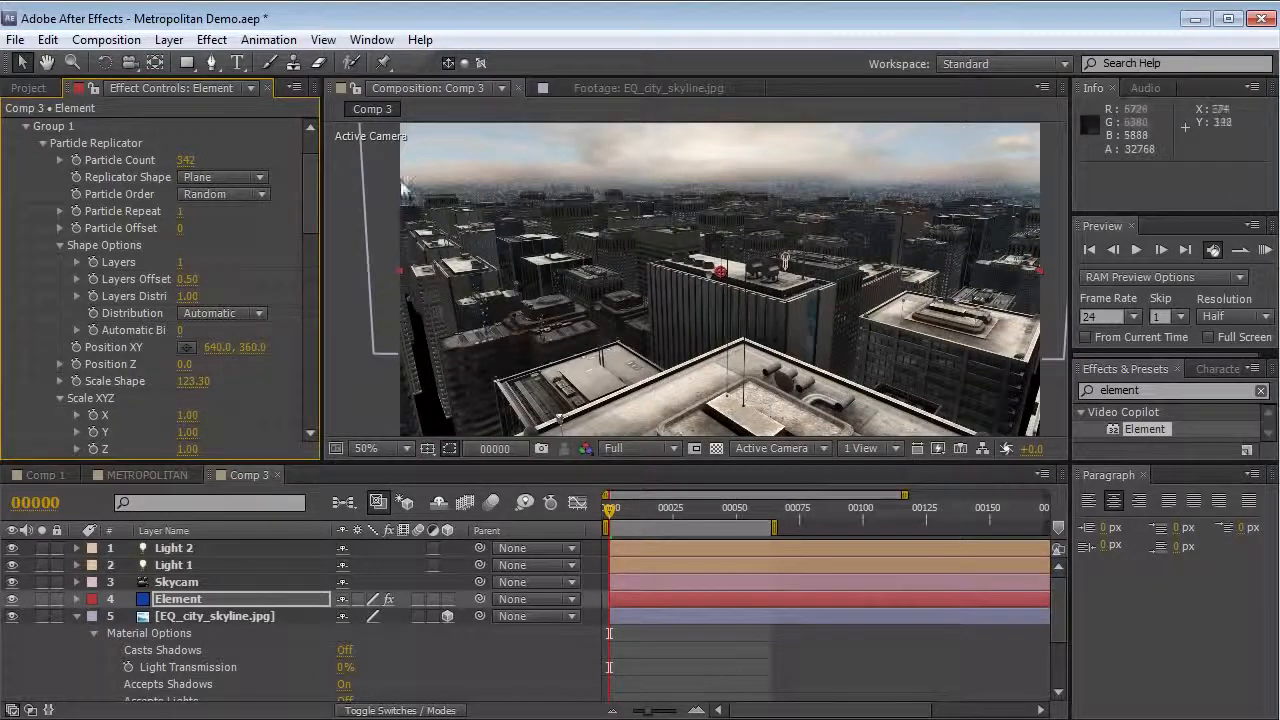
pyautogui.moveTo(185, 158); pyautogui.dragTo(229, 151)
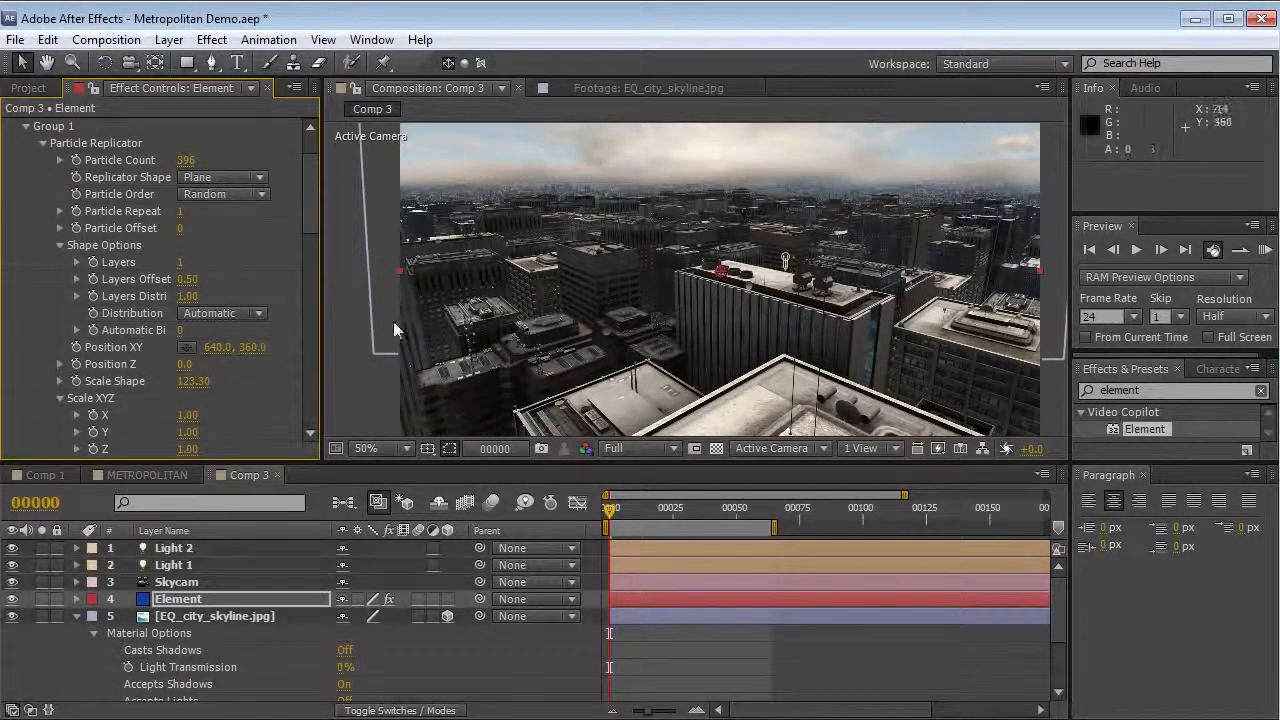
# Step: Enable Element's Fog and sample a light gray fog color from the hazy horizon
pyautogui.moveTo(307, 222); pyautogui.dragTo(296, 351)
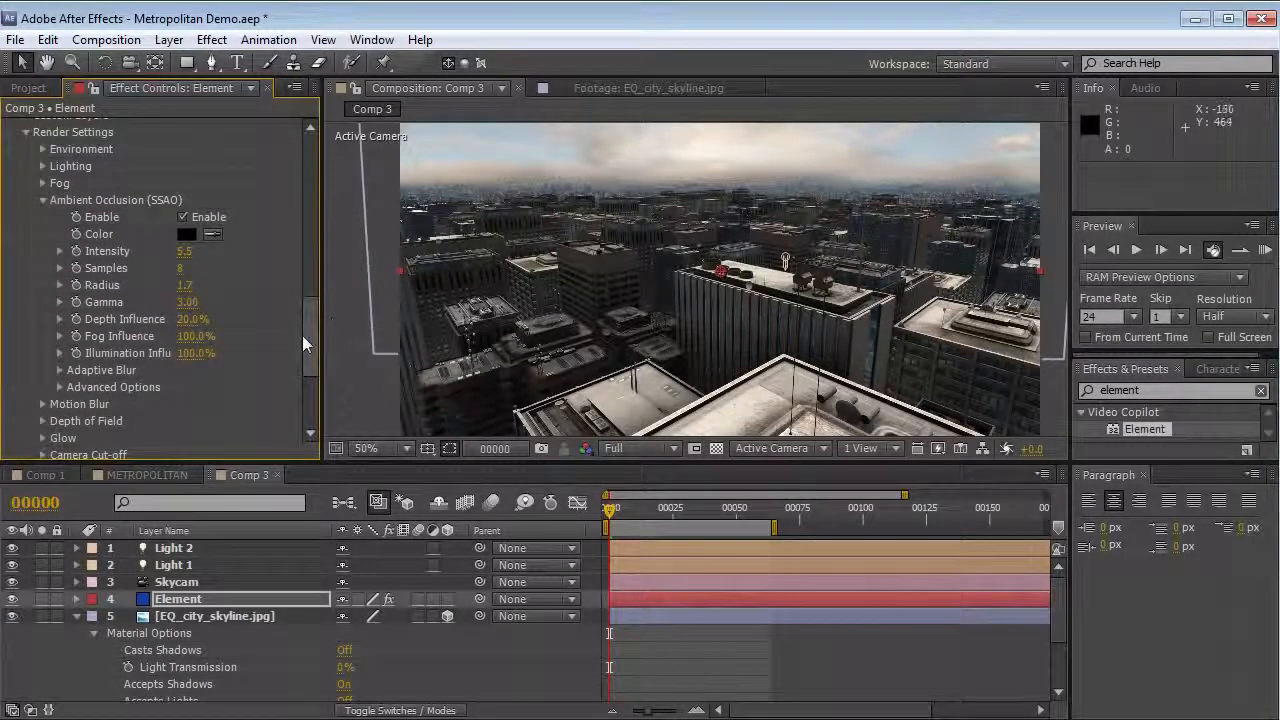
pyautogui.click(44, 200)
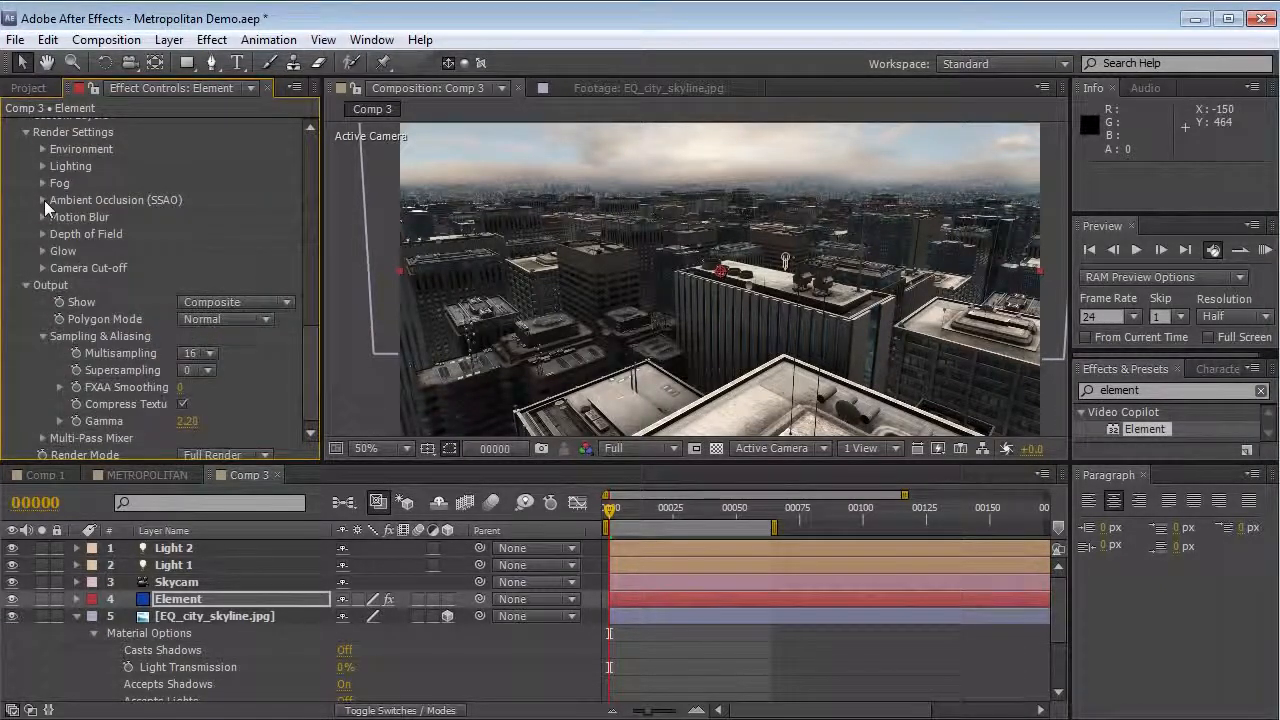
pyautogui.click(42, 183)
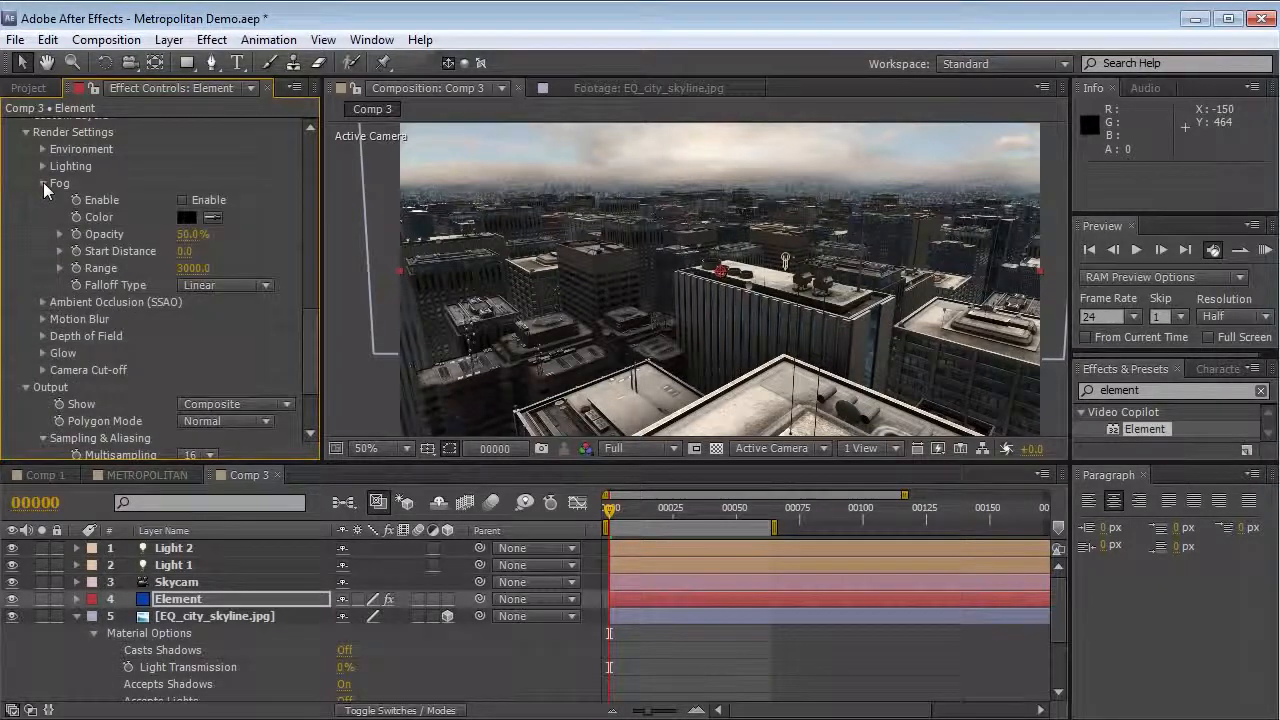
pyautogui.click(183, 201)
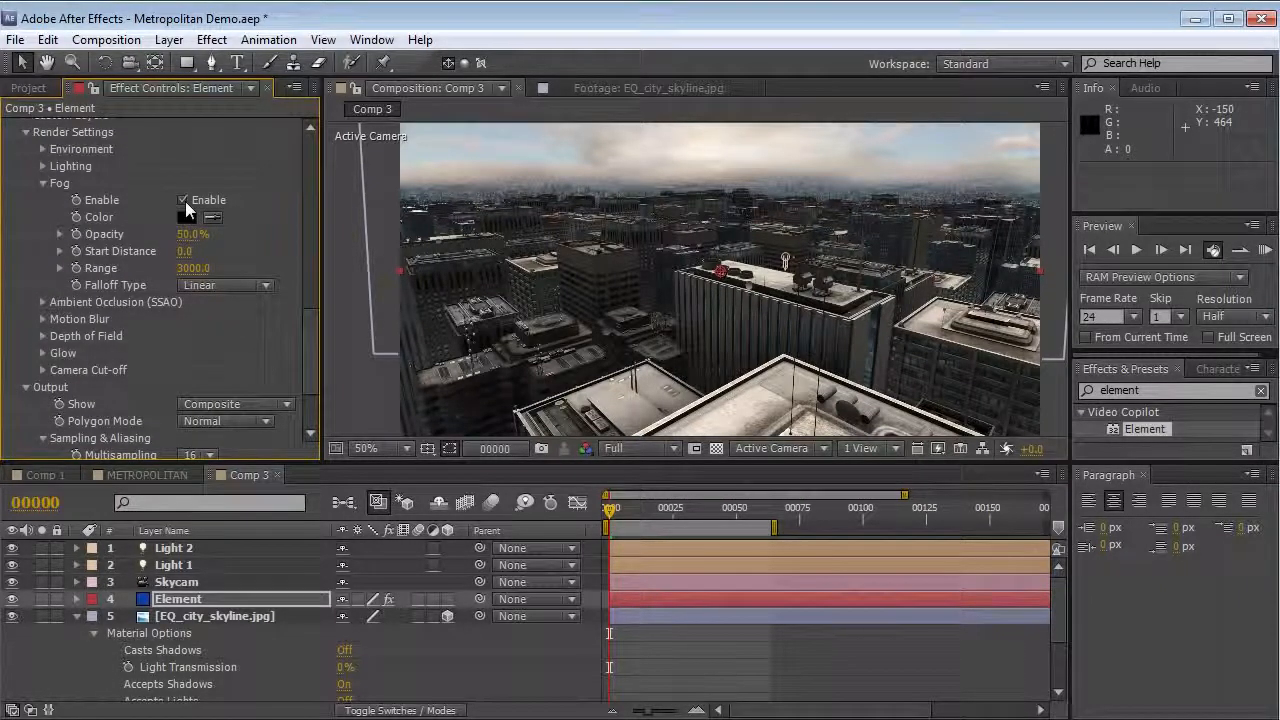
pyautogui.click(212, 217)
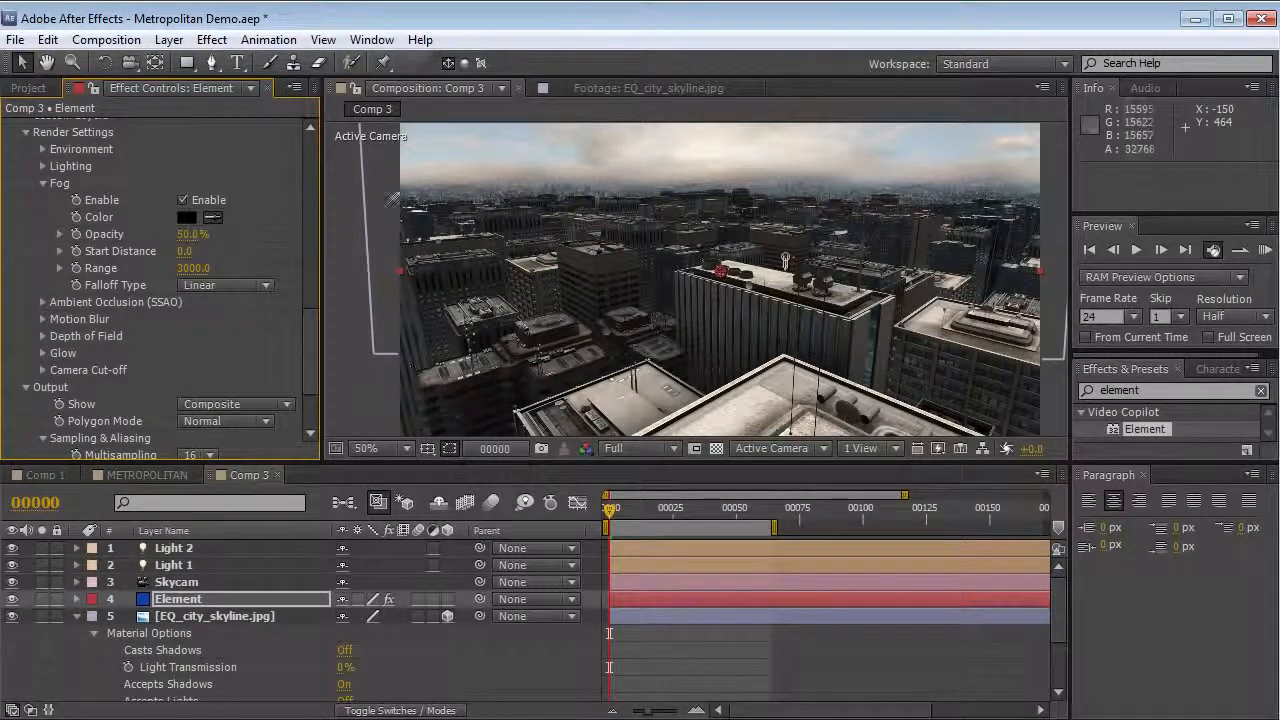
pyautogui.click(460, 191)
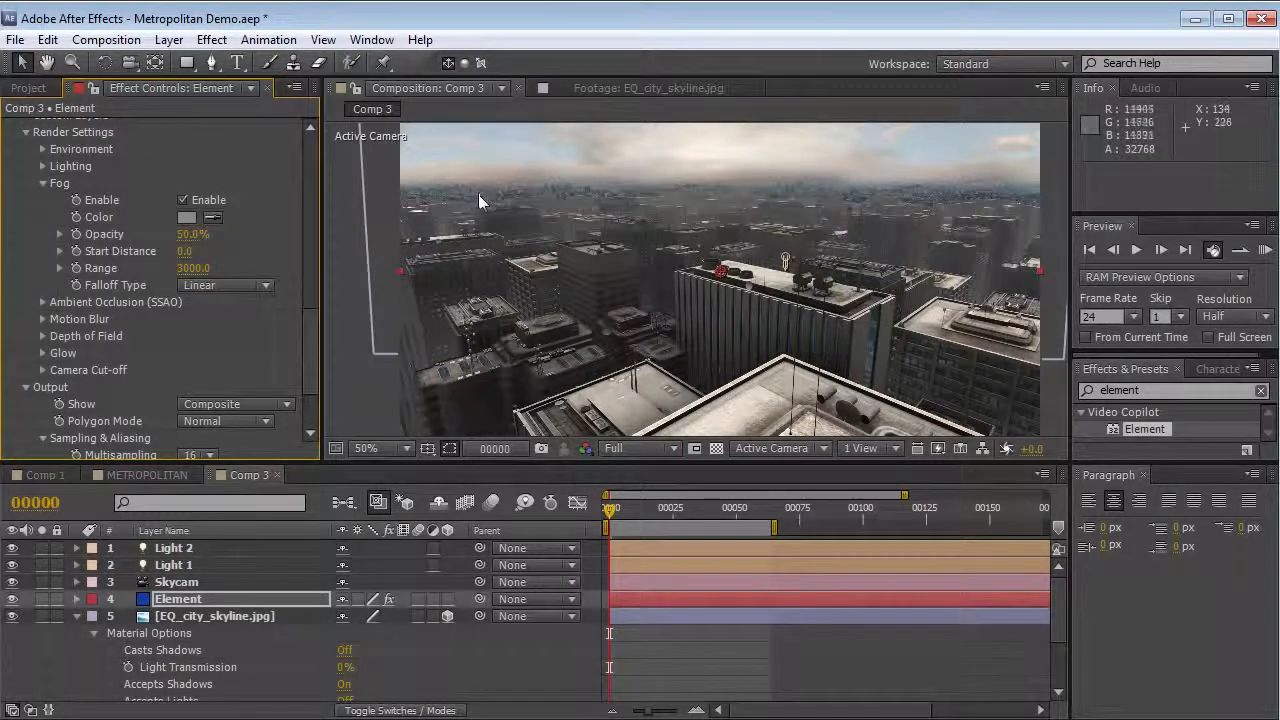
# Step: Resample the fog color as blue-gray 5C6469 from the distant skyline, and set Range to 1640 and Start Distance to 70
pyautogui.click(187, 217)
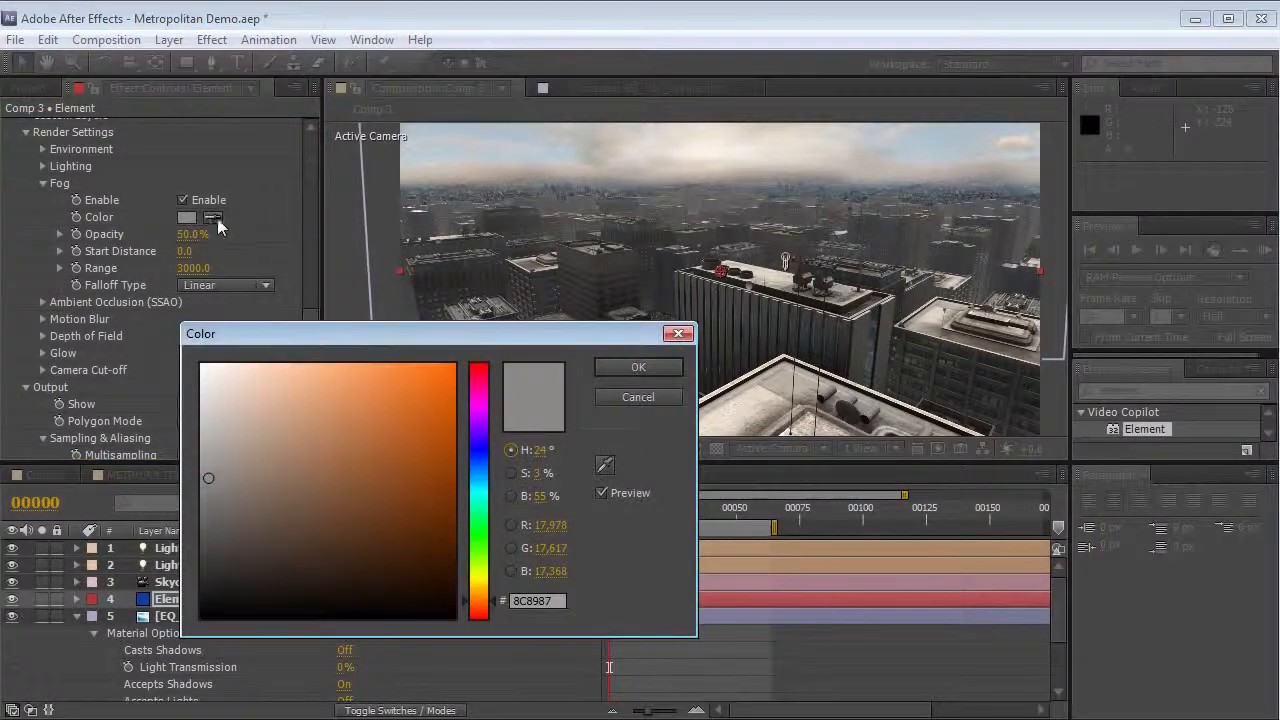
pyautogui.press('Escape')
pyautogui.click(212, 217)
pyautogui.click(425, 189)
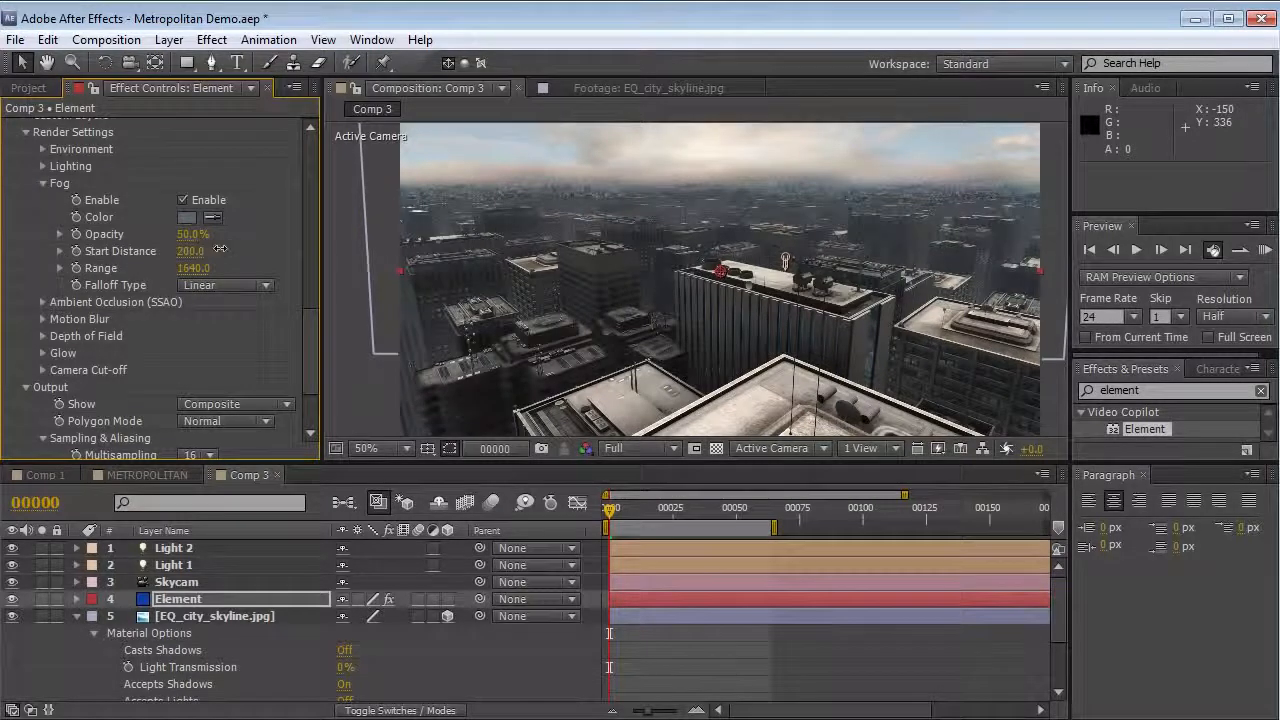
pyautogui.moveTo(280, 250); pyautogui.dragTo(201, 258)
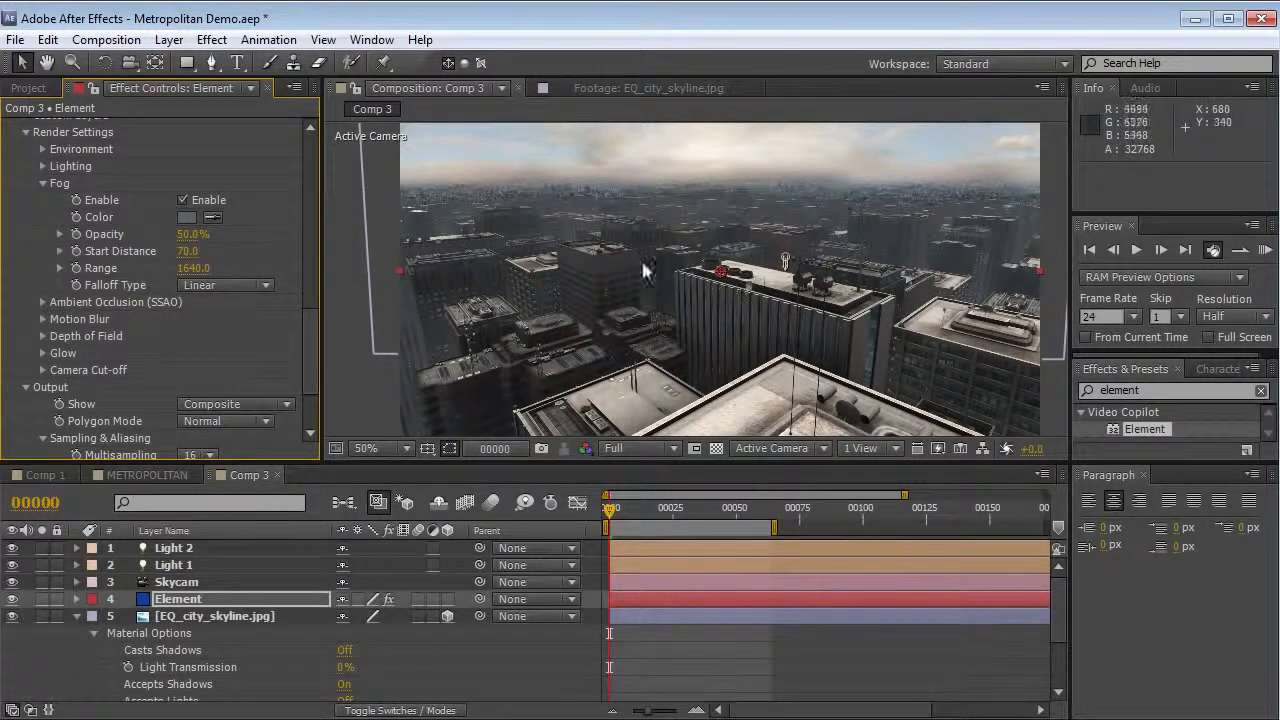
# Step: Change the fog color to the darker, more saturated blue 3B4D58 and check how the distant buildings blend into the skyline
pyautogui.click(189, 220)
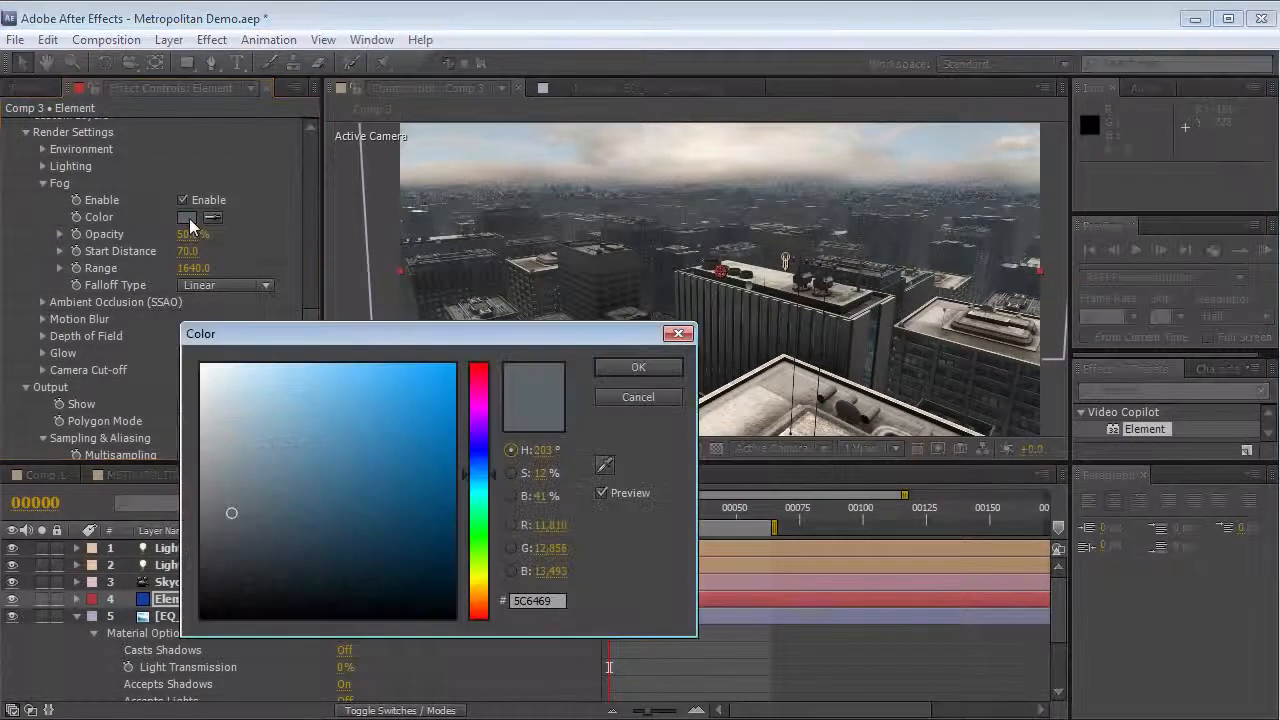
pyautogui.moveTo(237, 514); pyautogui.dragTo(283, 521)
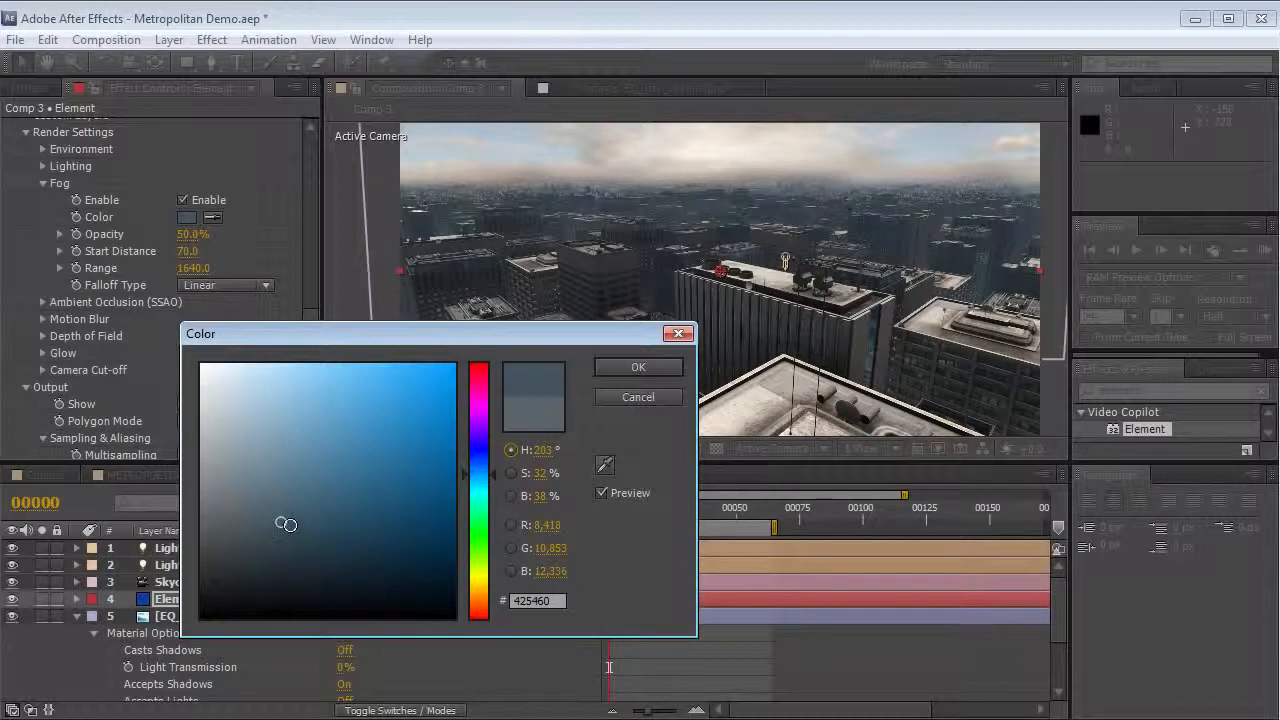
pyautogui.moveTo(297, 523); pyautogui.dragTo(284, 530)
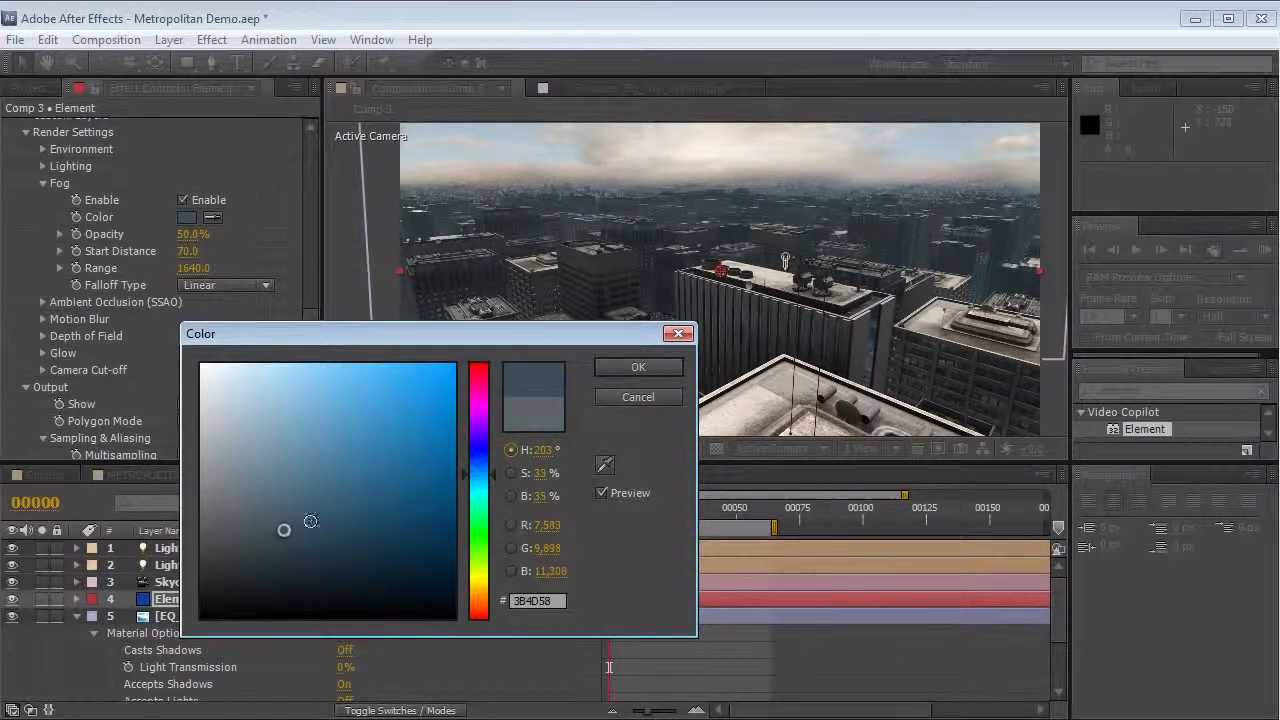
pyautogui.click(638, 367)
pyautogui.scroll(1, 596, 212)
pyautogui.moveTo(448, 165); pyautogui.dragTo(580, 326)
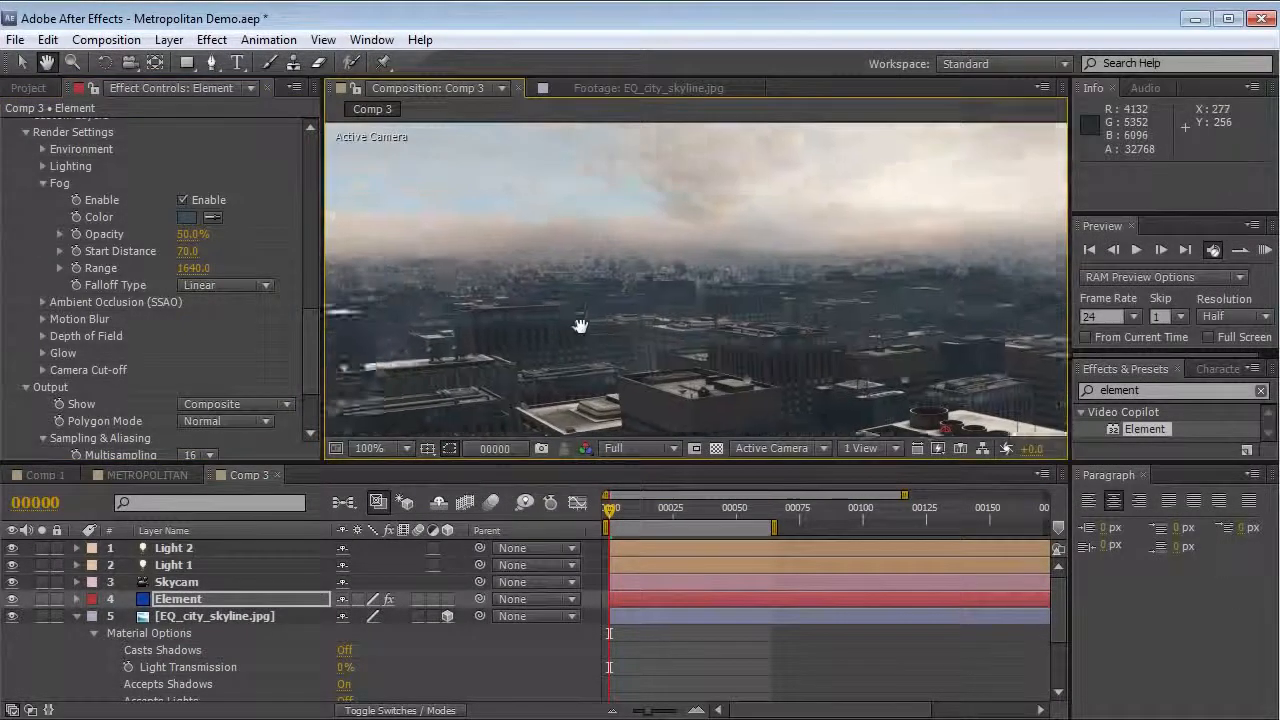
pyautogui.scroll(1, 580, 326)
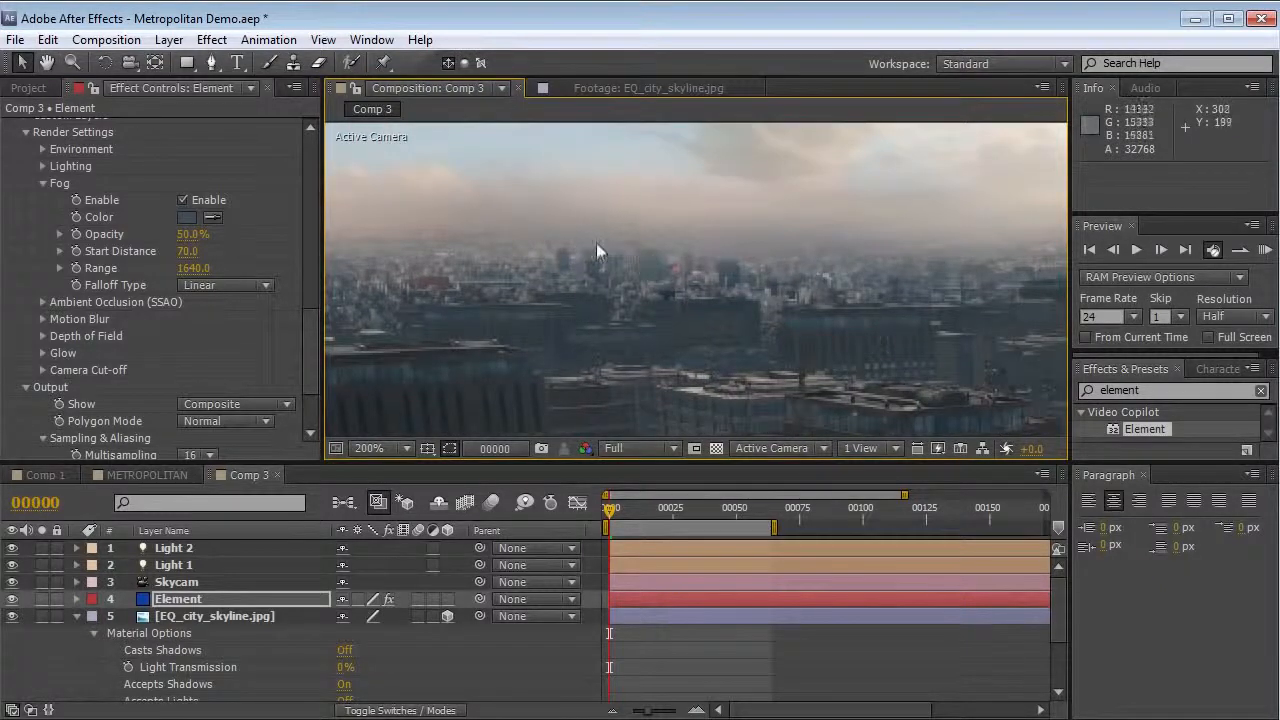
pyautogui.scroll(-1, 665, 283)
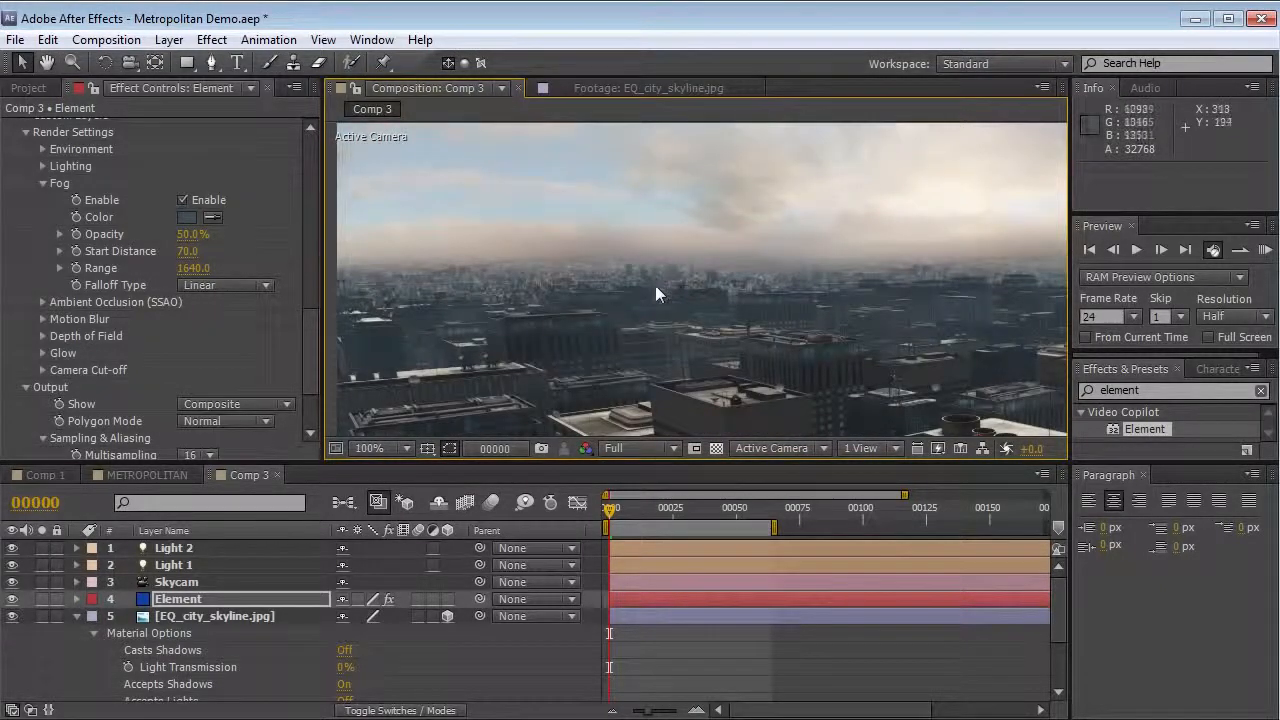
pyautogui.scroll(-1, 771, 282)
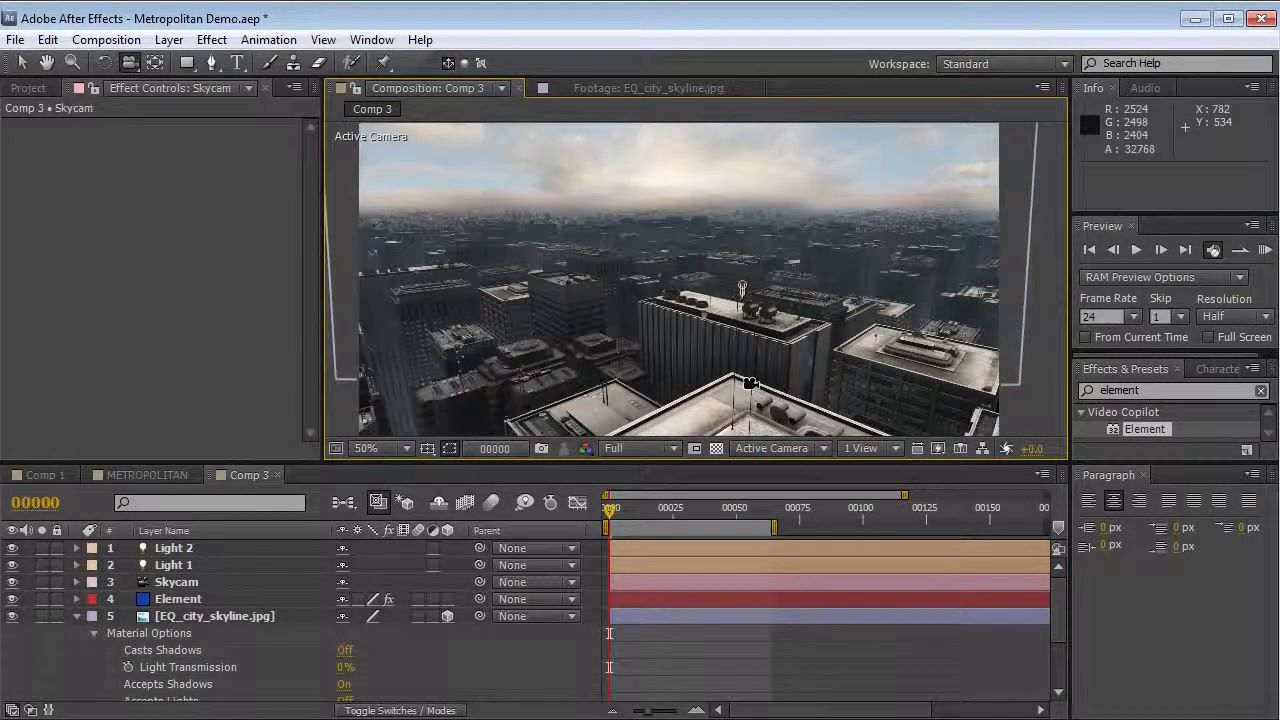
# Step: Reposition the Skycam camera to slightly reframe the foreground rooftops against the skyline
pyautogui.moveTo(668, 355); pyautogui.dragTo(663, 412)
pyautogui.moveTo(707, 285); pyautogui.dragTo(709, 289)
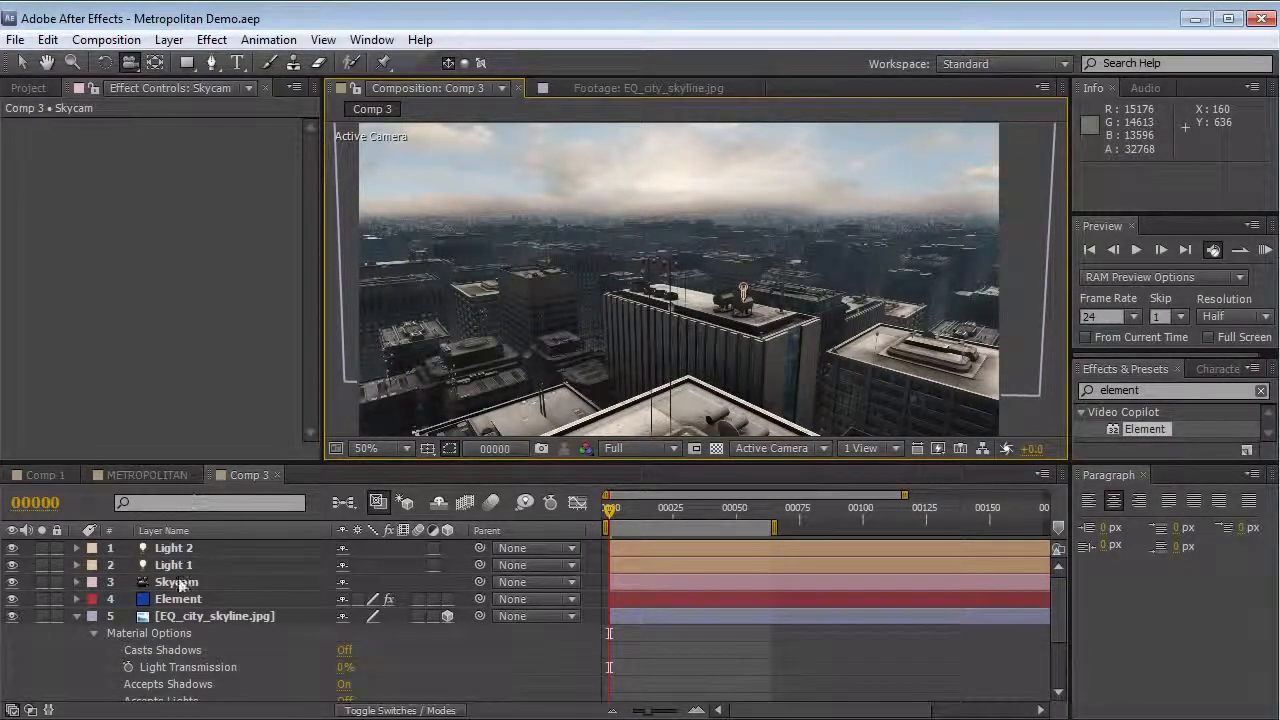
# Step: Open the Element layer's Scene Setup and additionally assign skyscraper_02, skyscraper_03 and office_04 to group 2
pyautogui.click(190, 618)
pyautogui.press('Return')
pyautogui.click(210, 599)
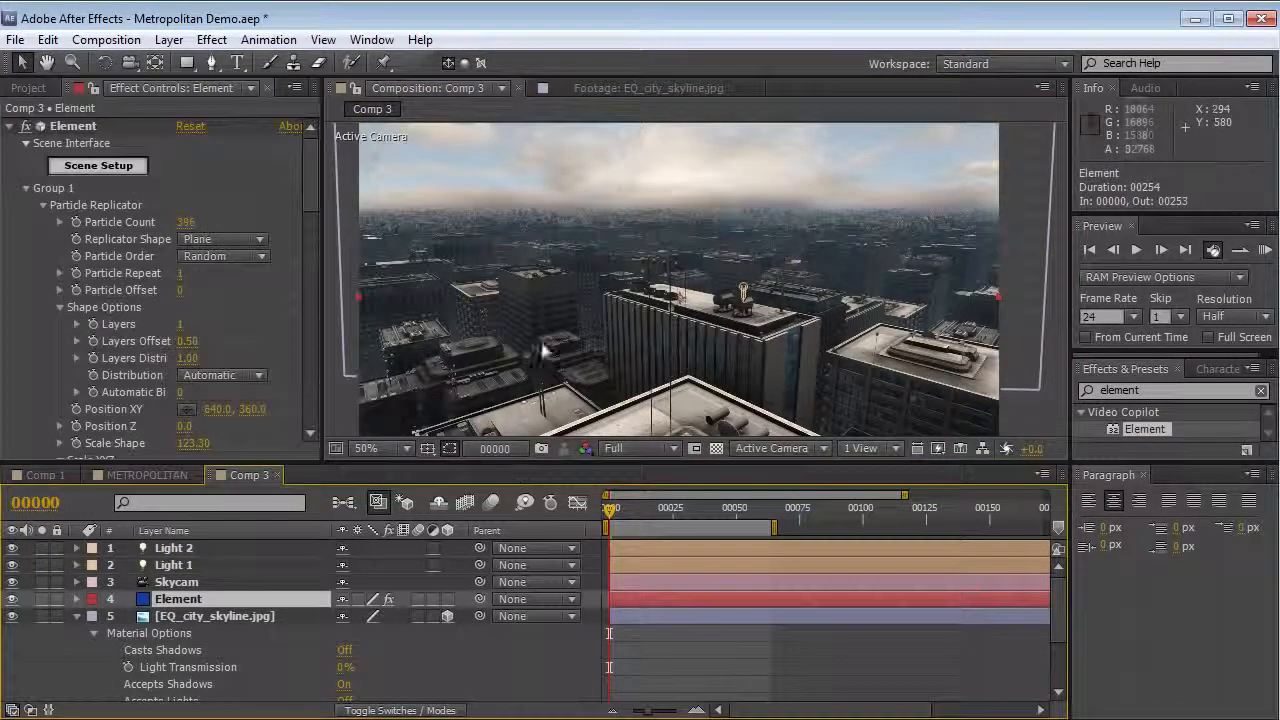
pyautogui.click(108, 170)
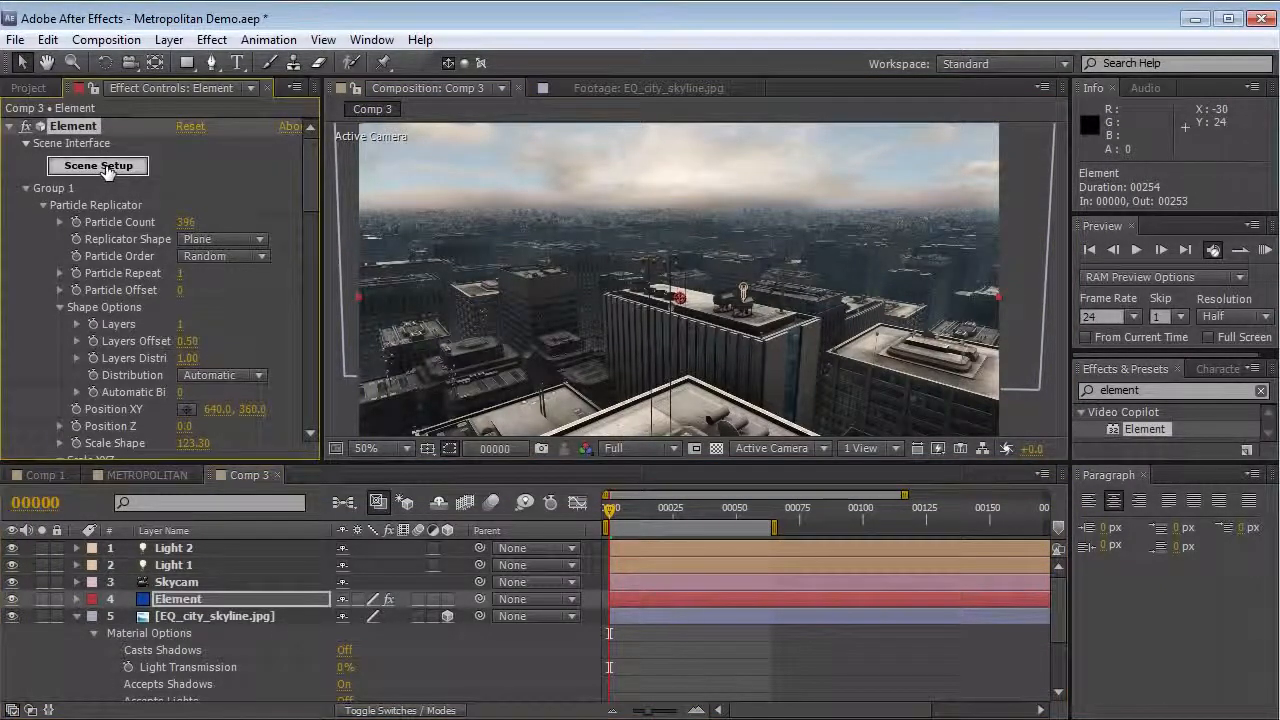
pyautogui.click(741, 166)
pyautogui.moveTo(457, 226); pyautogui.dragTo(392, 266)
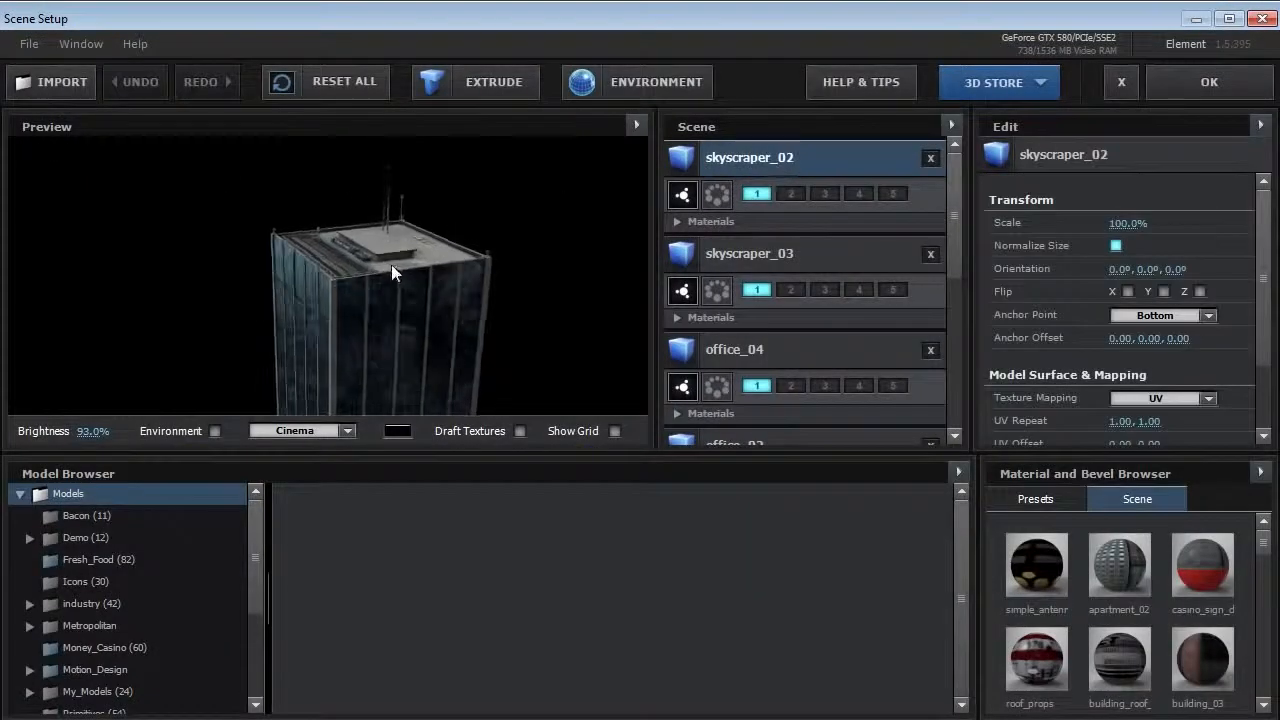
pyautogui.click(798, 192)
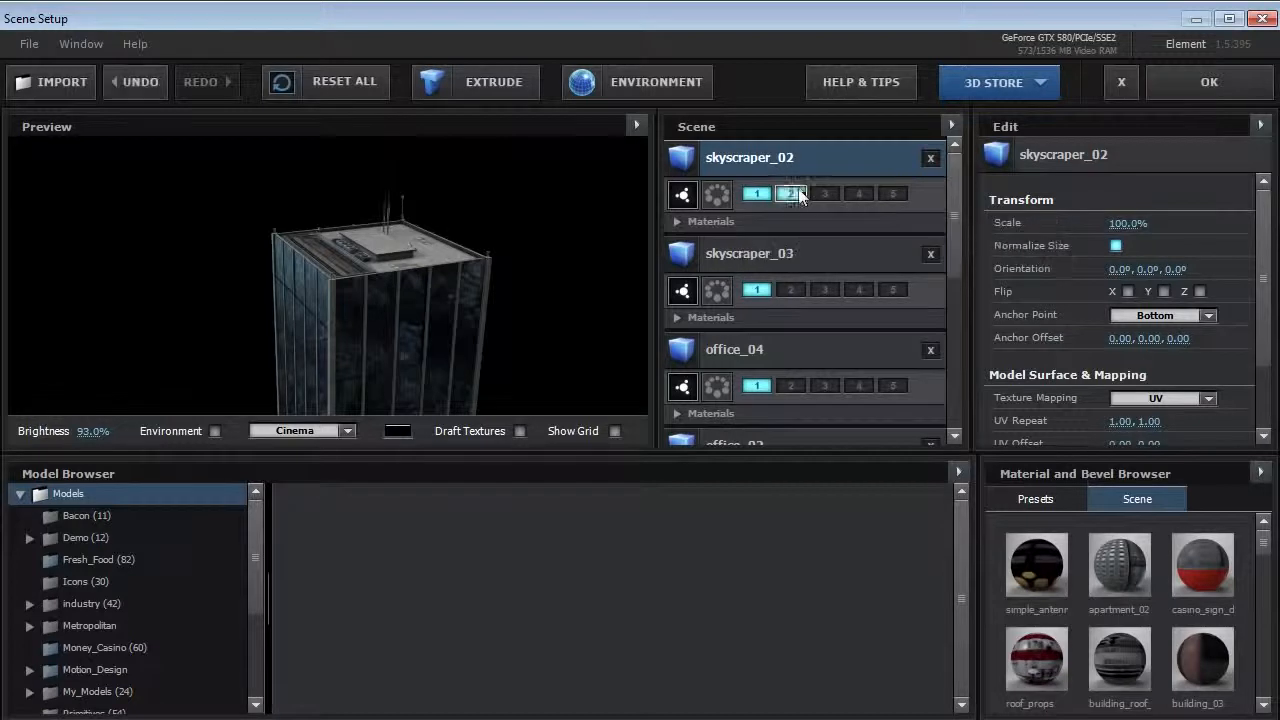
pyautogui.click(791, 290)
pyautogui.click(790, 385)
# Step: Also assign office_02, building_04, building_03 and apartment_02 to group 2 and apply the scene setup
pyautogui.scroll(-1, 792, 380)
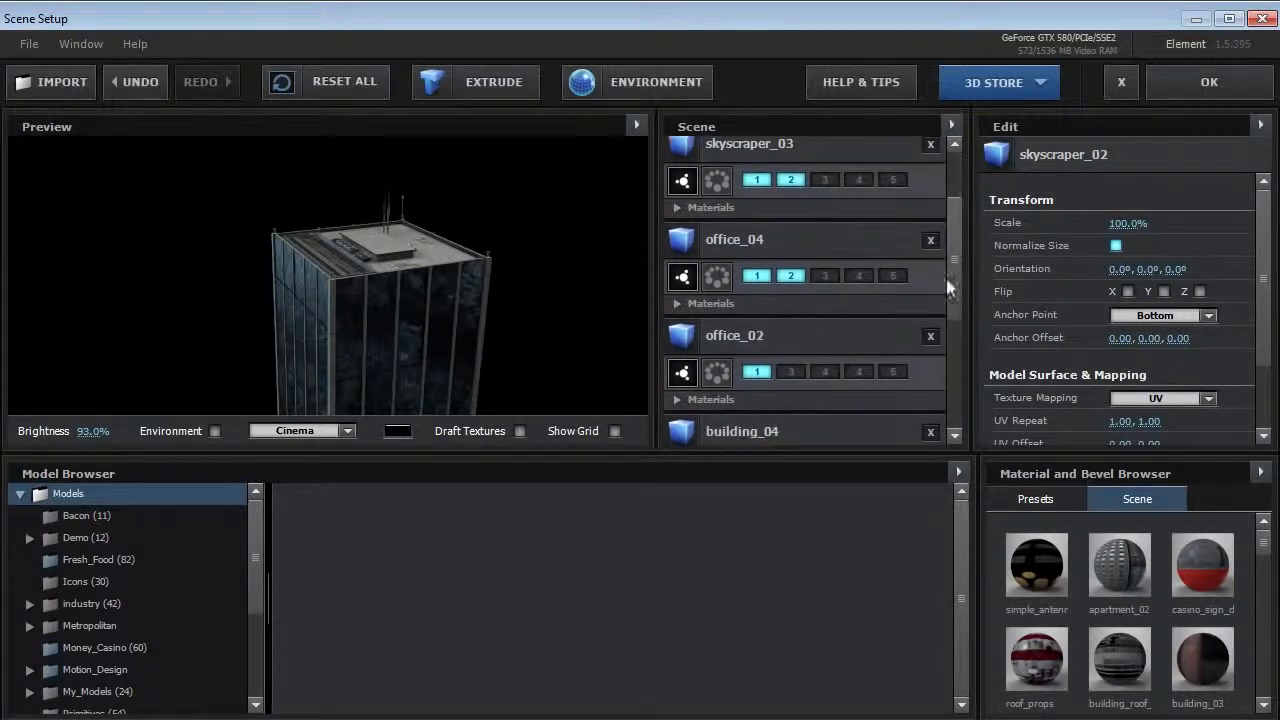
pyautogui.click(791, 372)
pyautogui.scroll(-1, 942, 290)
pyautogui.click(791, 372)
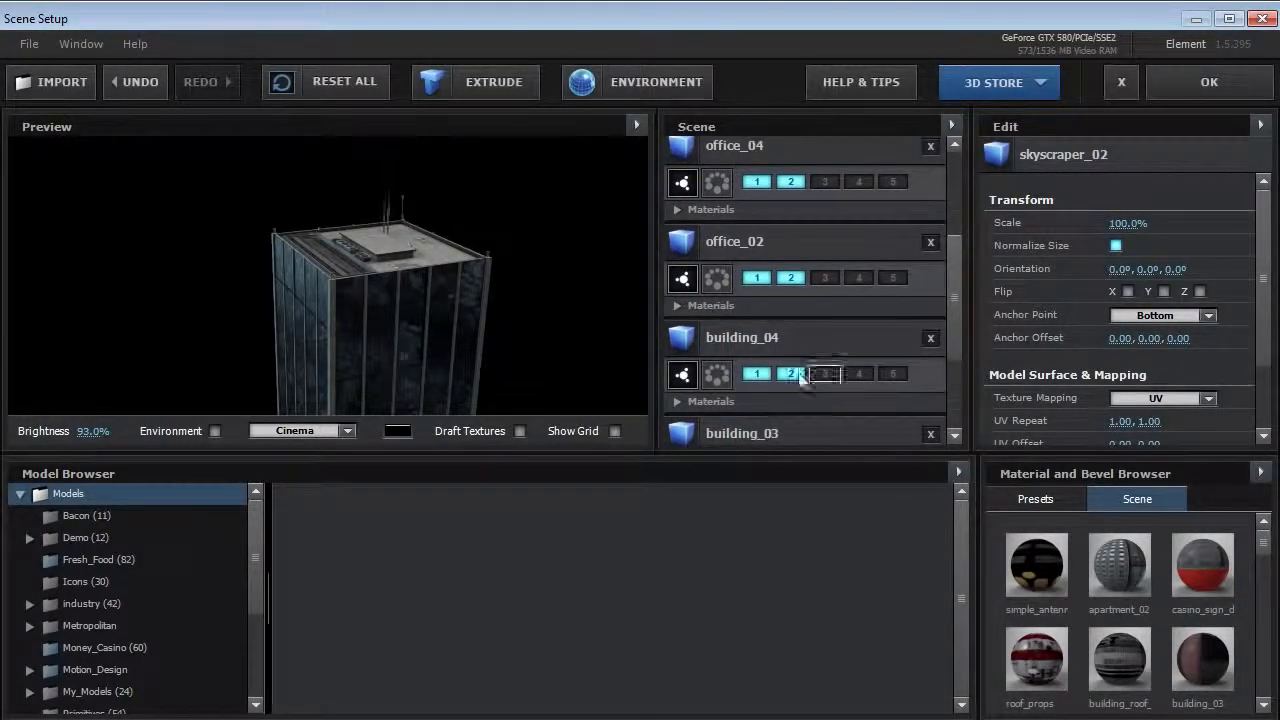
pyautogui.scroll(-1, 955, 340)
pyautogui.scroll(-1, 955, 342)
pyautogui.click(791, 311)
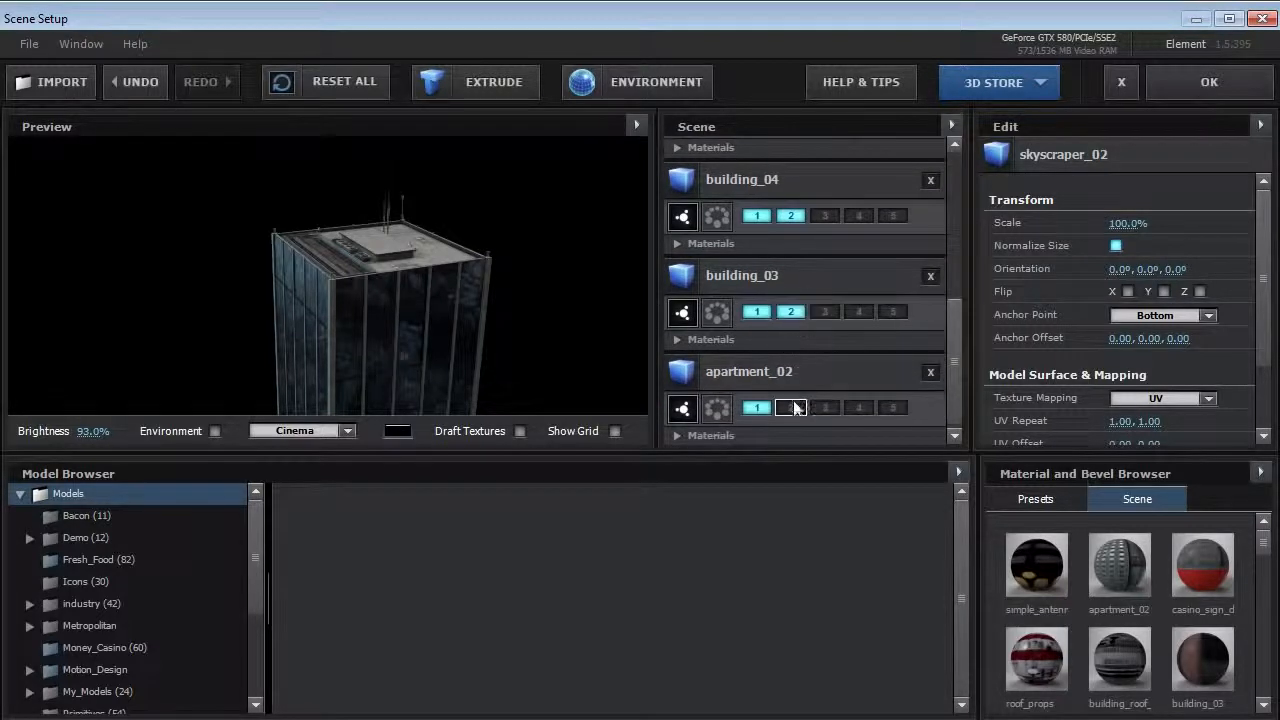
pyautogui.click(930, 376)
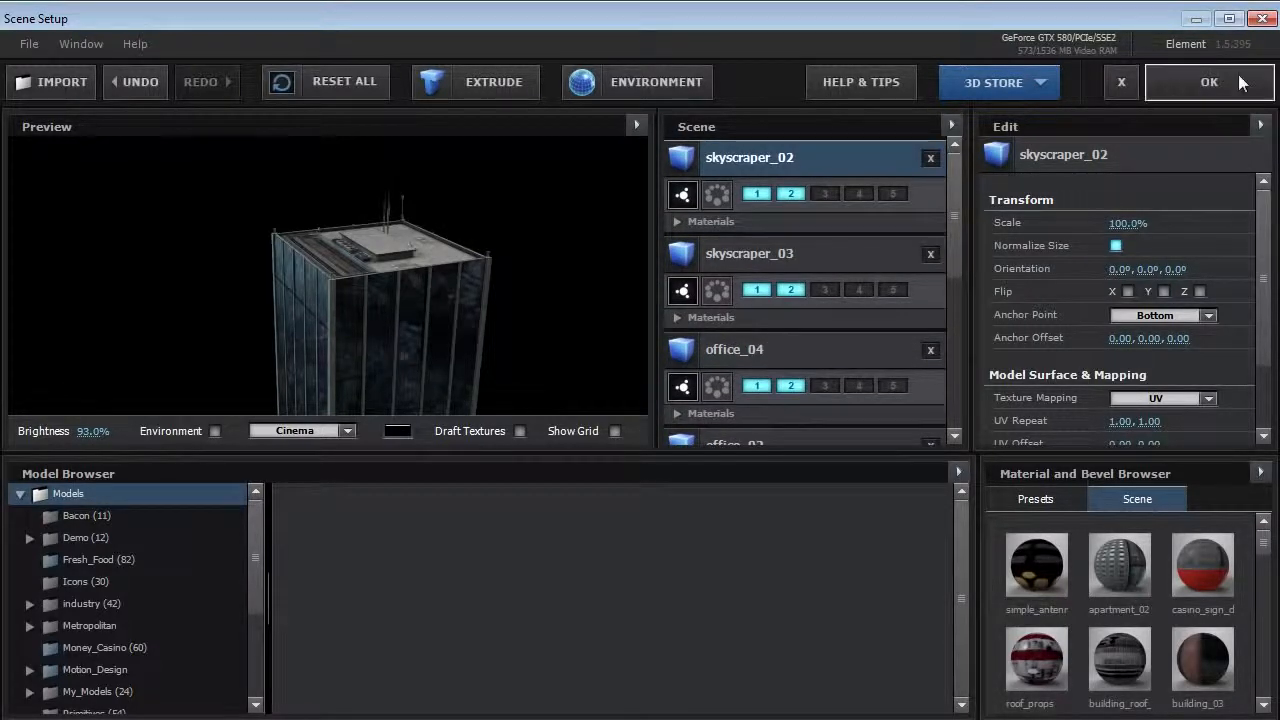
pyautogui.click(1209, 82)
# Step: Copy Group 1's replicator settings and paste them into Group 2
pyautogui.click(43, 205)
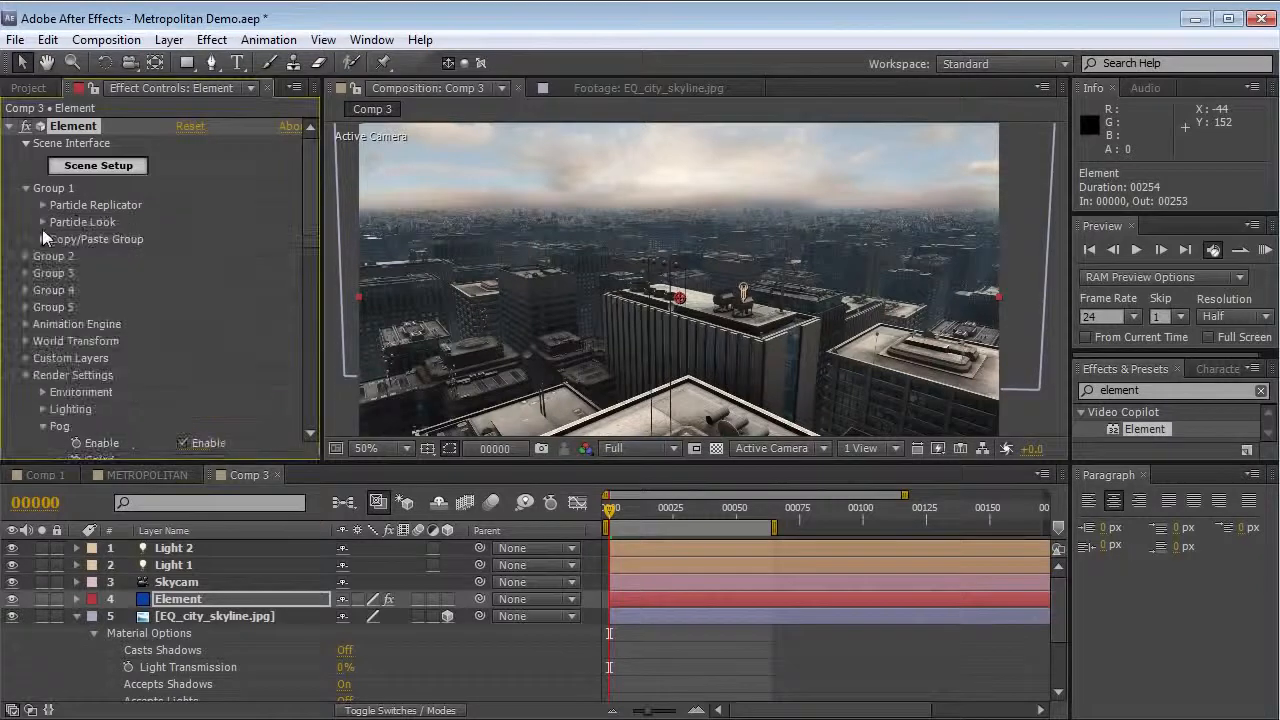
pyautogui.click(43, 239)
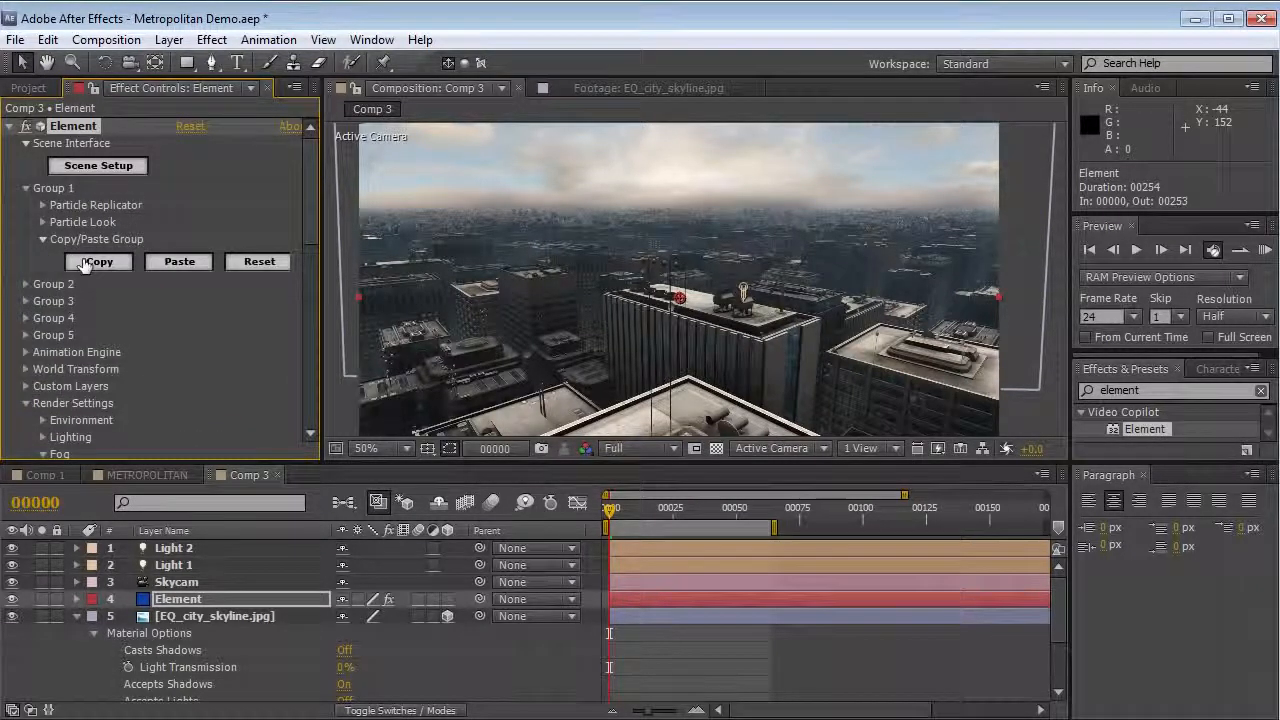
pyautogui.click(43, 239)
pyautogui.click(27, 188)
pyautogui.click(26, 204)
pyautogui.click(43, 256)
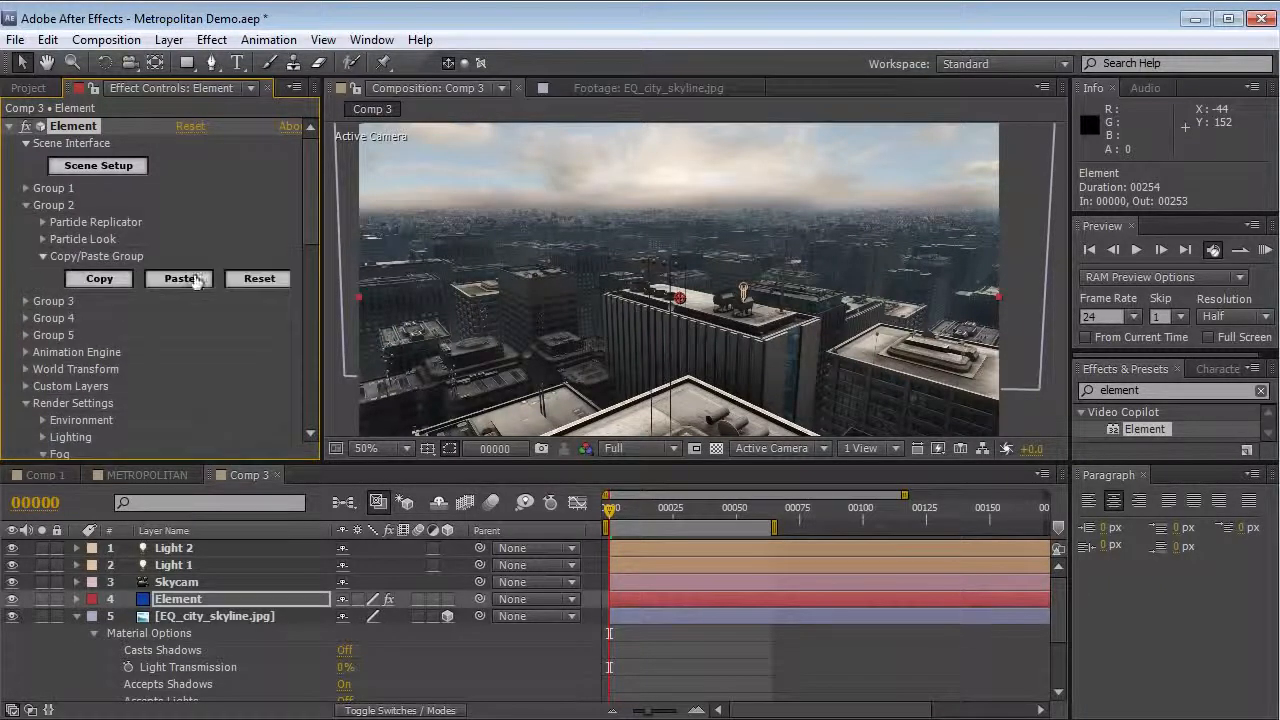
pyautogui.click(182, 277)
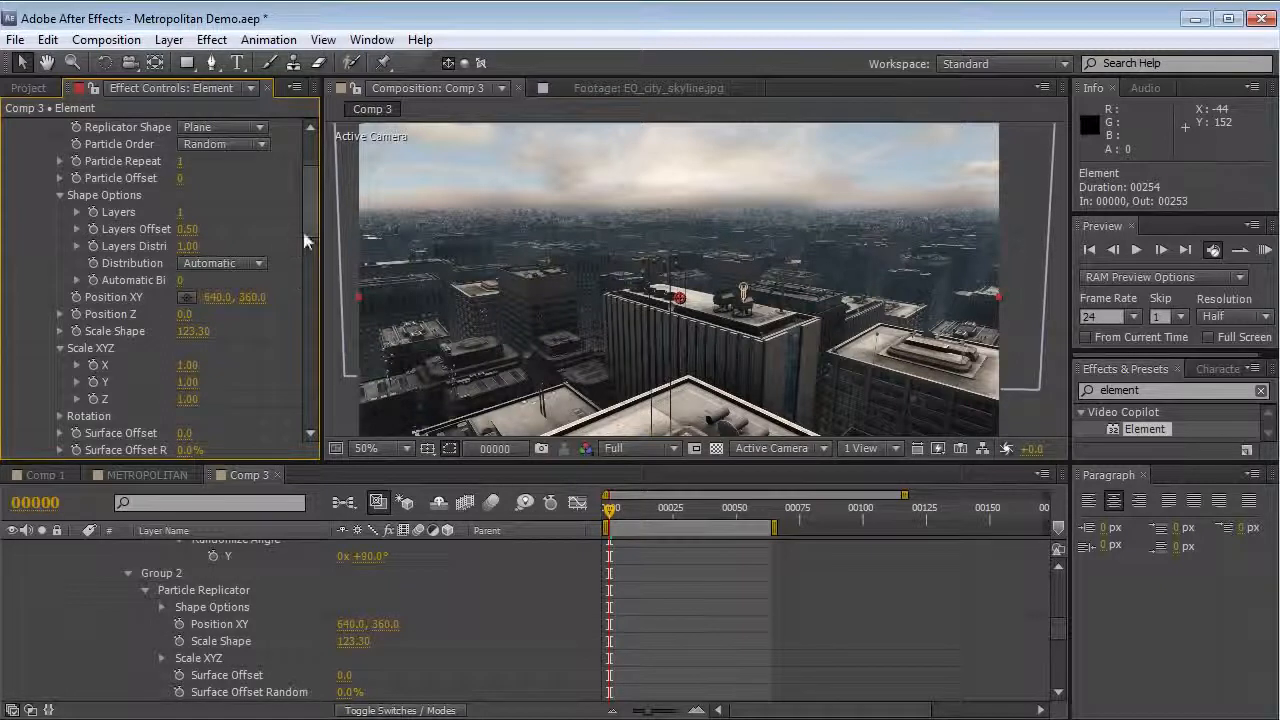
# Step: Set Group 2's Particle Count to 25
pyautogui.scroll(4, 308, 203)
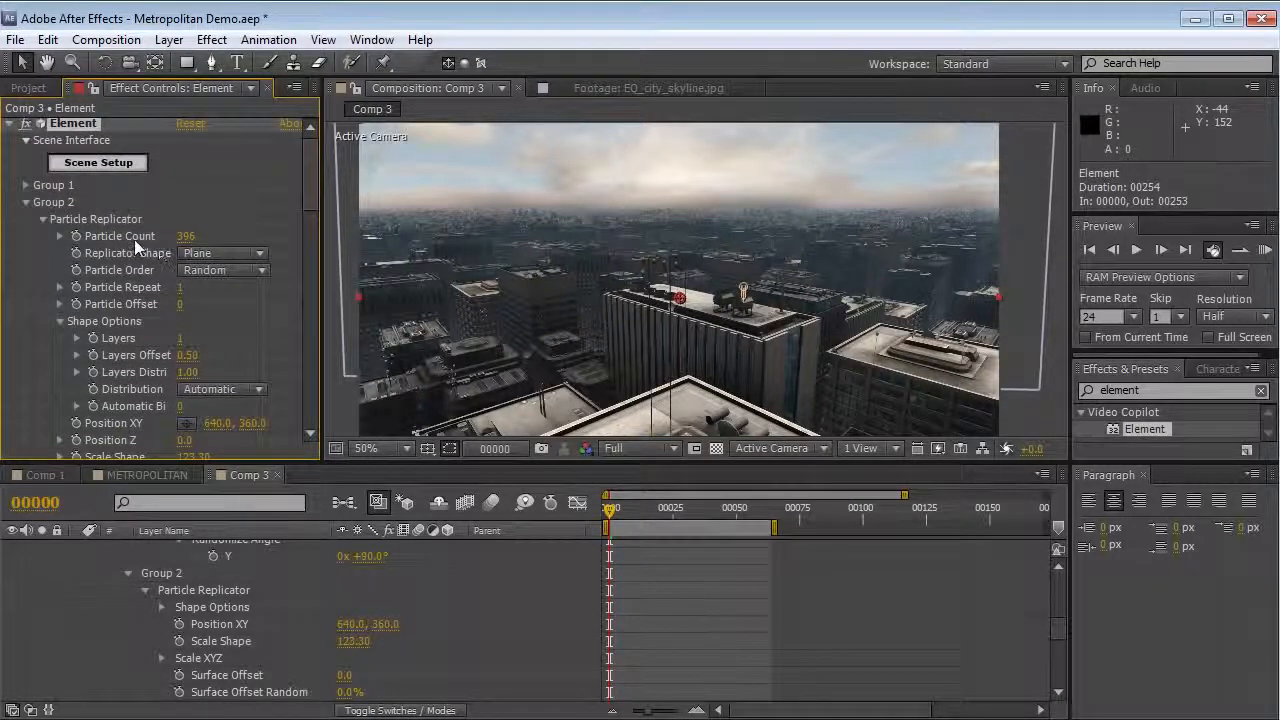
pyautogui.click(190, 237)
pyautogui.write('25')
pyautogui.press('Return')
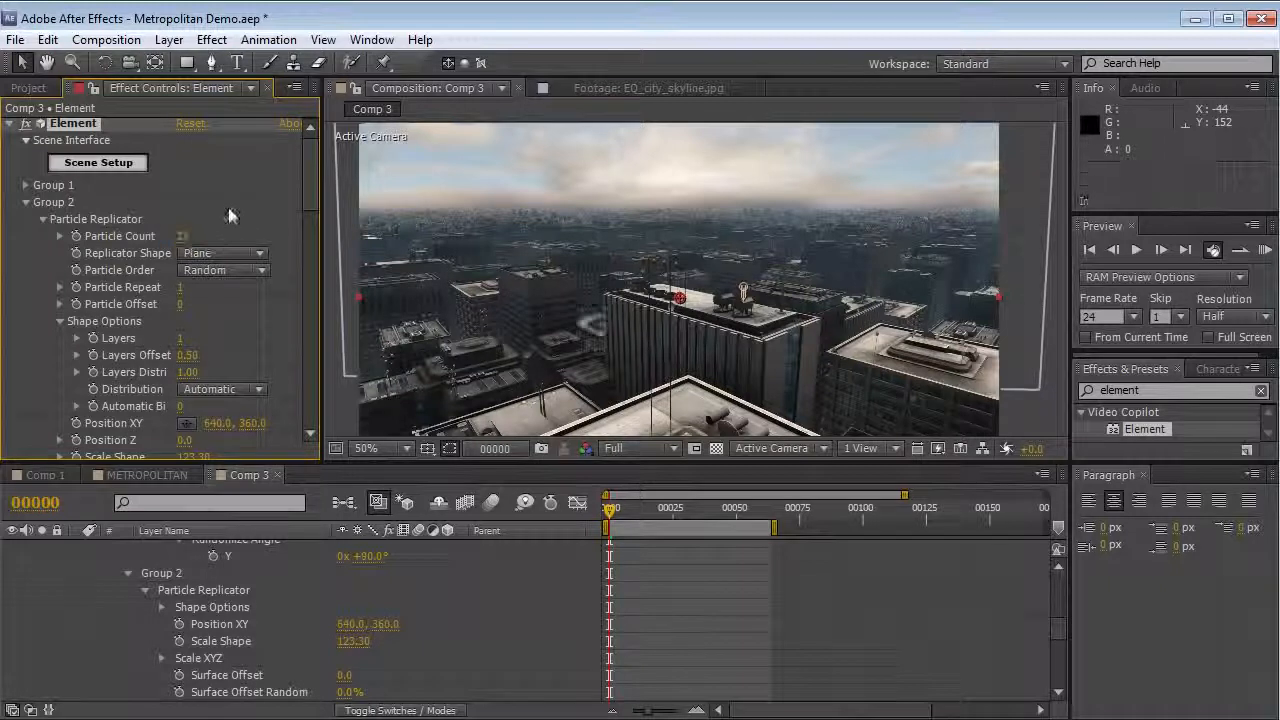
# Step: Increase Group 2's Particle Look Size to 14.93 so tall buildings rise above the city
pyautogui.click(42, 219)
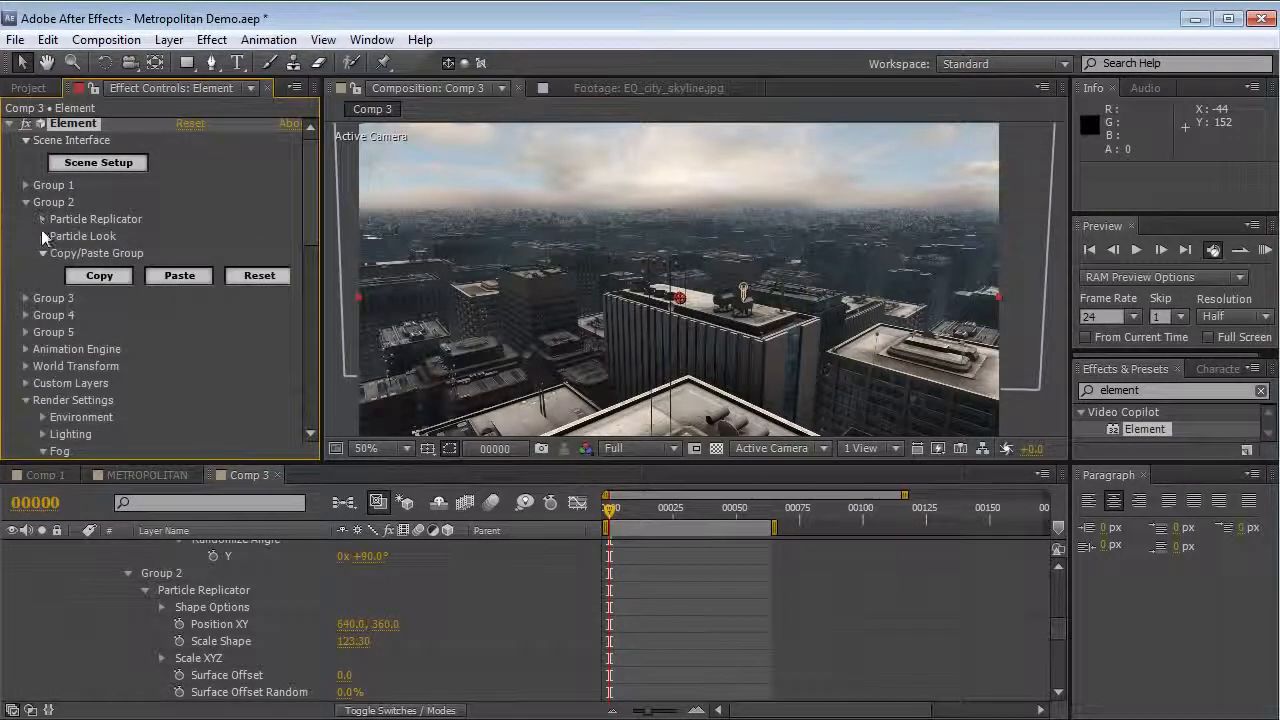
pyautogui.click(44, 236)
pyautogui.moveTo(362, 232); pyautogui.dragTo(632, 206)
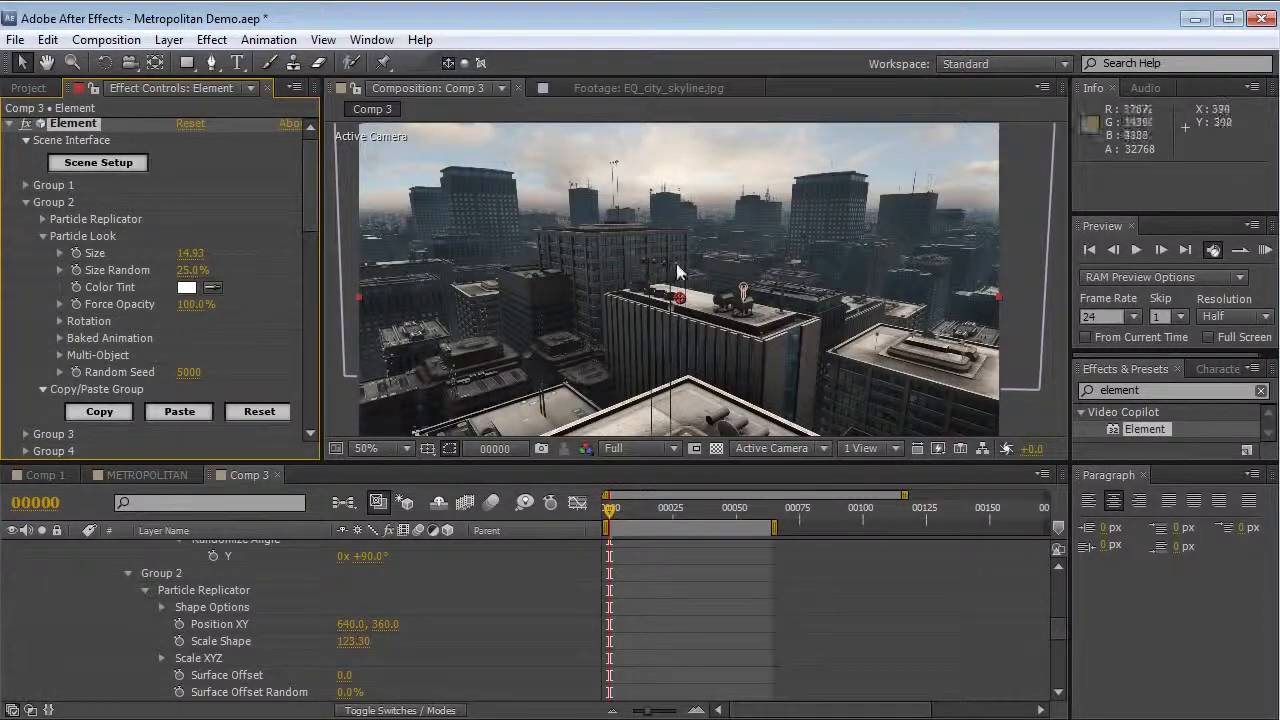
pyautogui.scroll(1, 660, 275)
pyautogui.scroll(-1, 570, 268)
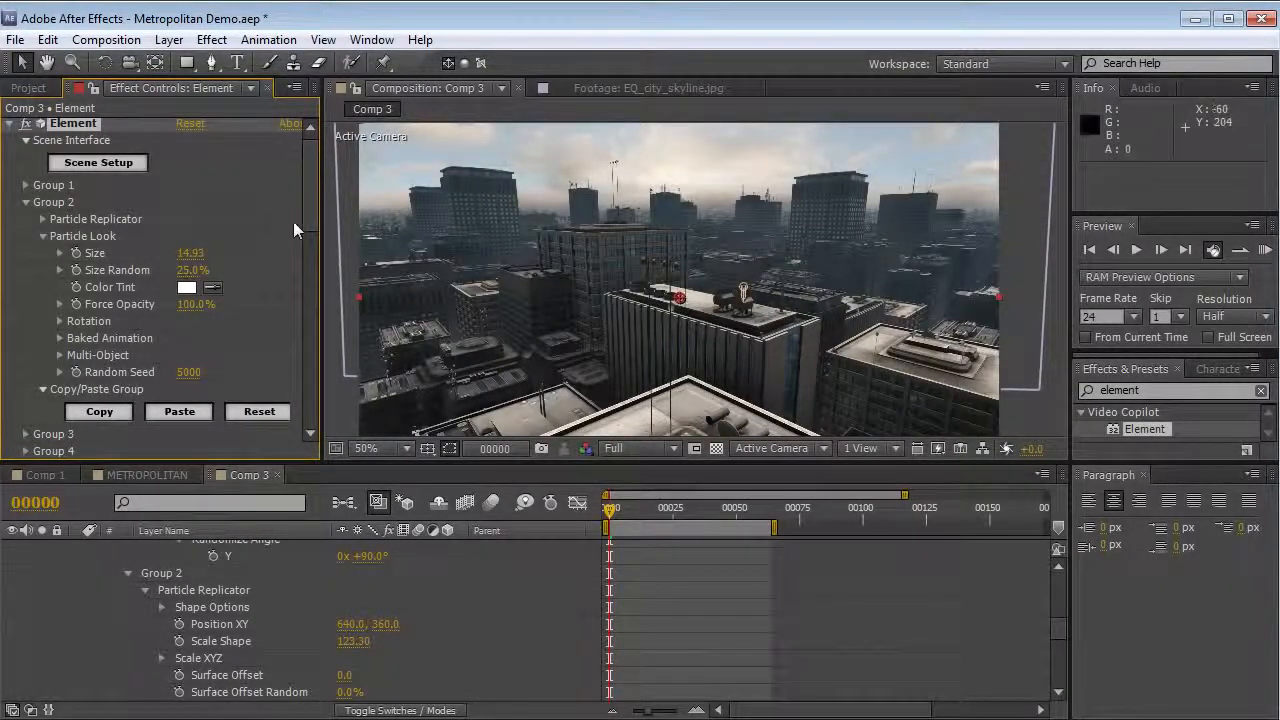
# Step: Review the building models in Scene Setup and remove office_02 from group 2, keeping it in group 1
pyautogui.click(120, 163)
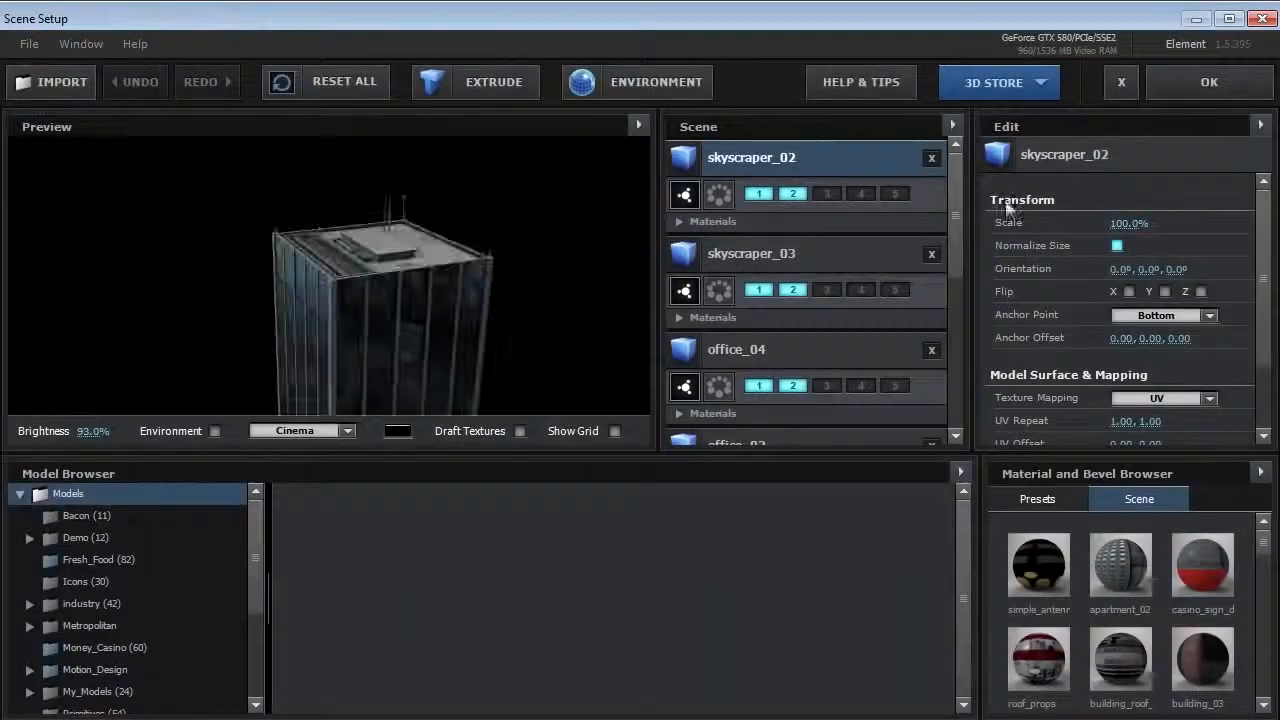
pyautogui.click(757, 257)
pyautogui.press('Down')
pyautogui.press('Down')
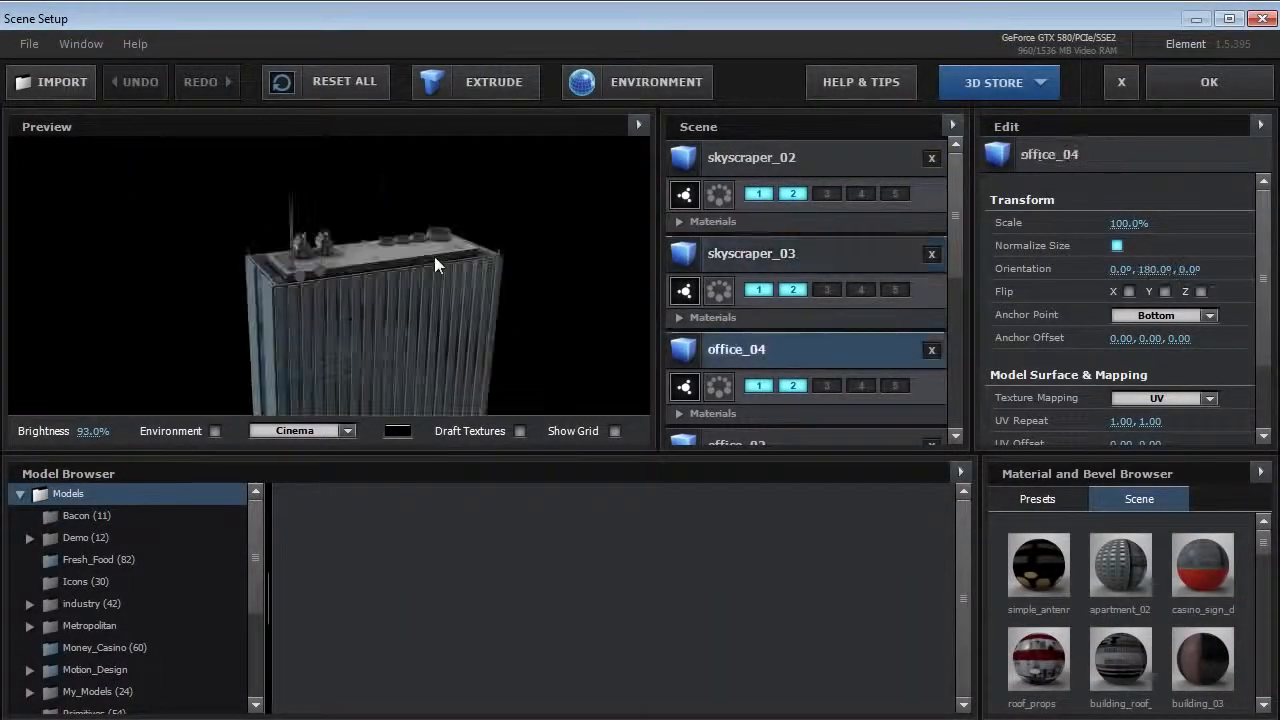
pyautogui.moveTo(537, 316); pyautogui.dragTo(426, 303)
pyautogui.scroll(-1, 852, 383)
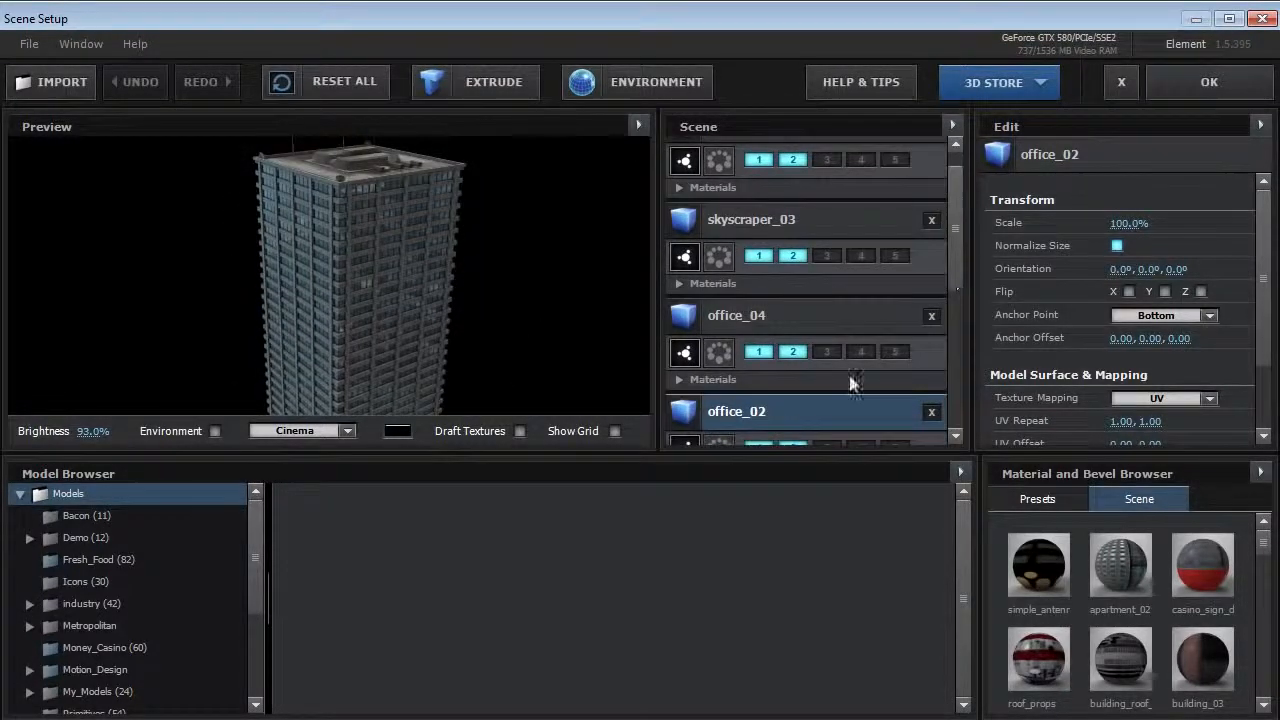
pyautogui.scroll(-2, 955, 268)
pyautogui.click(792, 374)
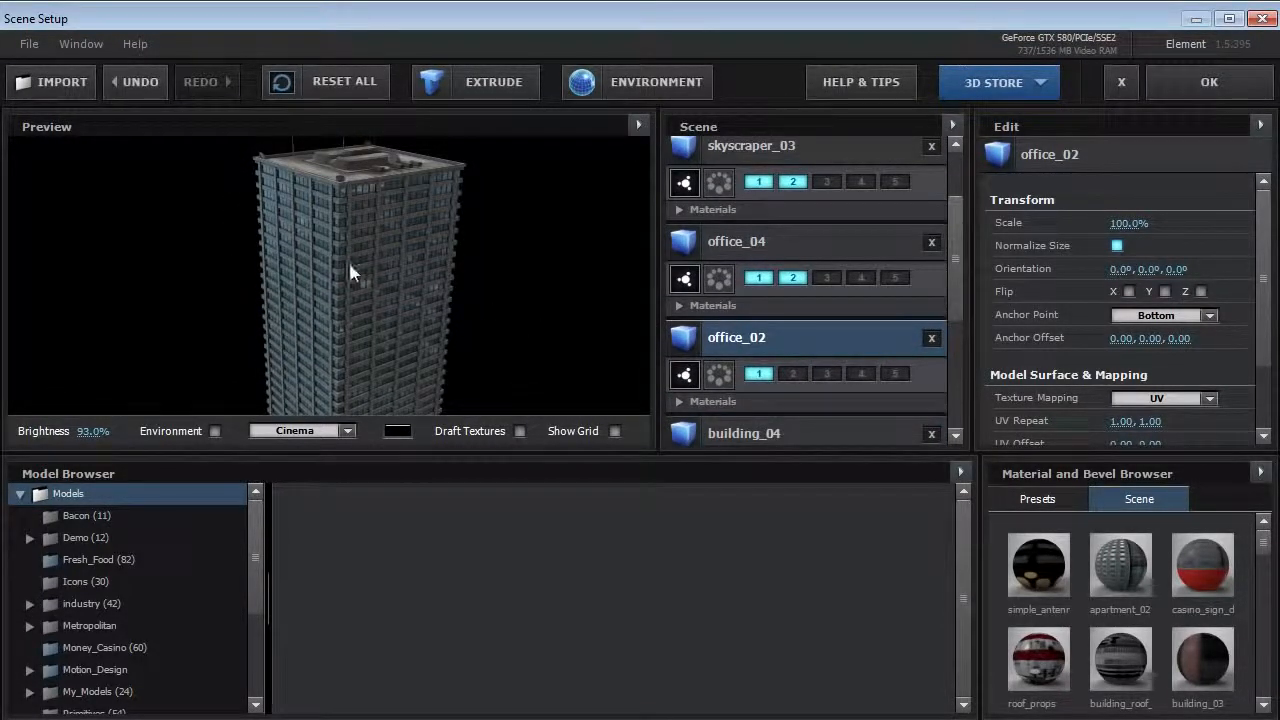
# Step: Add the skyscraper_05 model from the Metropolitan folder, assign it to group 2 instead of group 1, and apply the scene
pyautogui.doubleClick(110, 626)
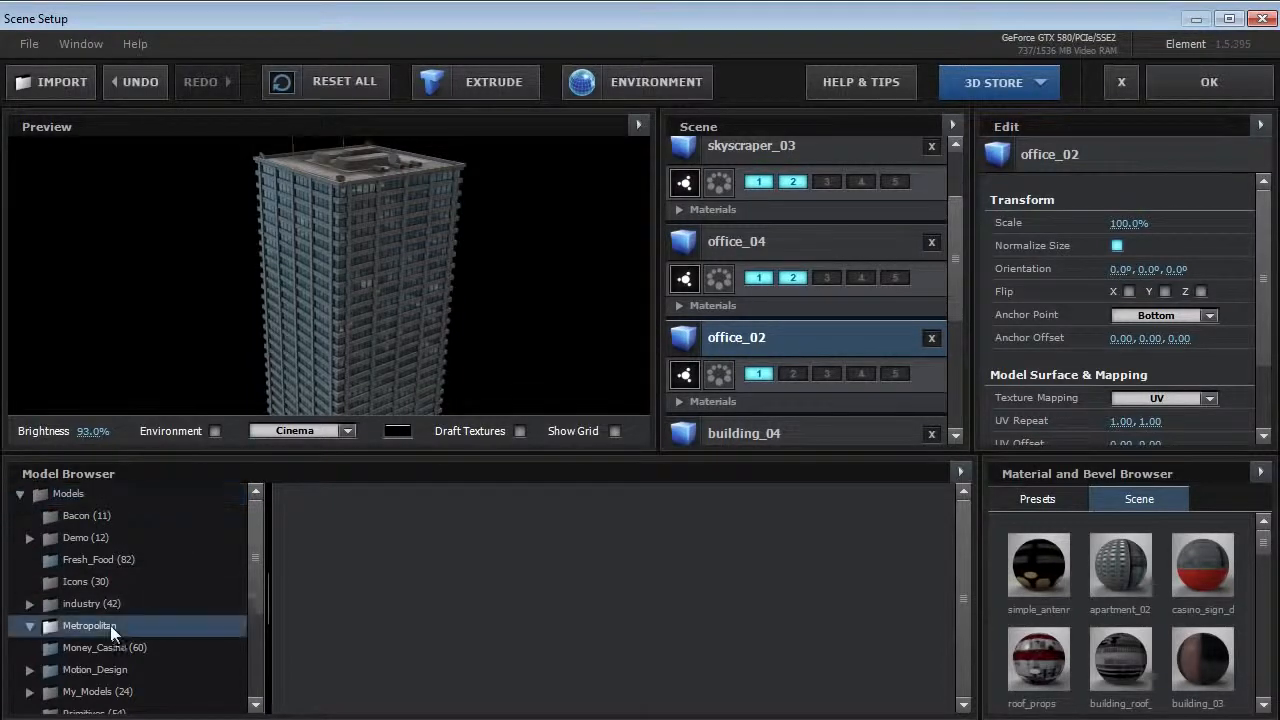
pyautogui.click(125, 669)
pyautogui.moveTo(953, 537); pyautogui.dragTo(947, 633)
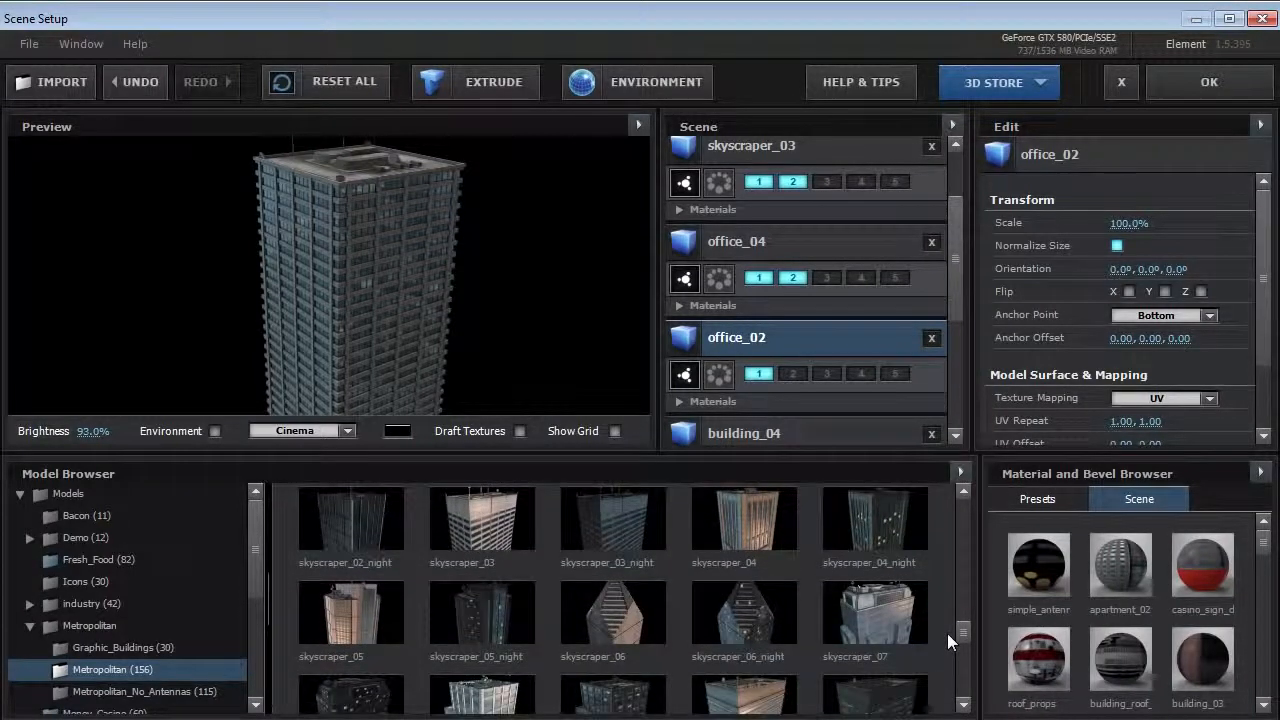
pyautogui.click(374, 600)
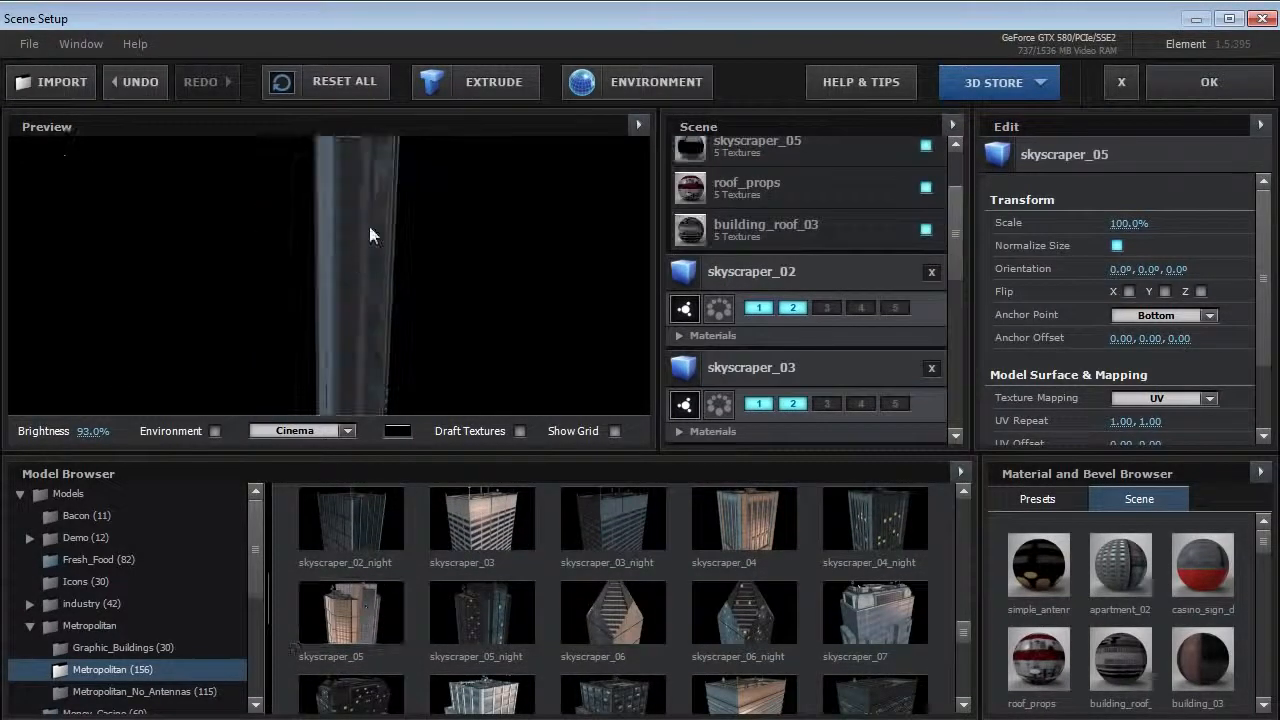
pyautogui.moveTo(369, 226); pyautogui.dragTo(376, 268)
pyautogui.moveTo(956, 272); pyautogui.dragTo(955, 240)
pyautogui.click(794, 194)
pyautogui.click(759, 197)
pyautogui.moveTo(408, 311); pyautogui.dragTo(366, 295)
pyautogui.click(1182, 92)
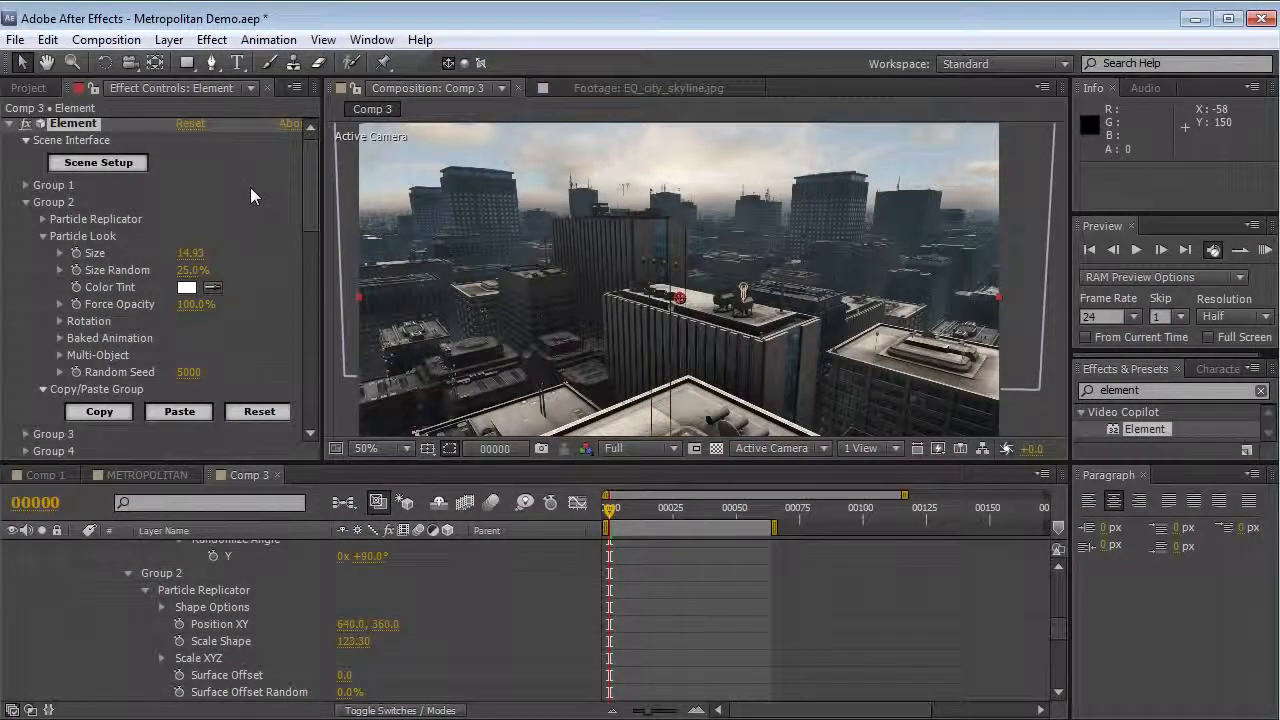
# Step: Set Group 2's particle Size to 15 and tighten its Scale Shape to 62.30
pyautogui.moveTo(199, 251); pyautogui.dragTo(205, 251)
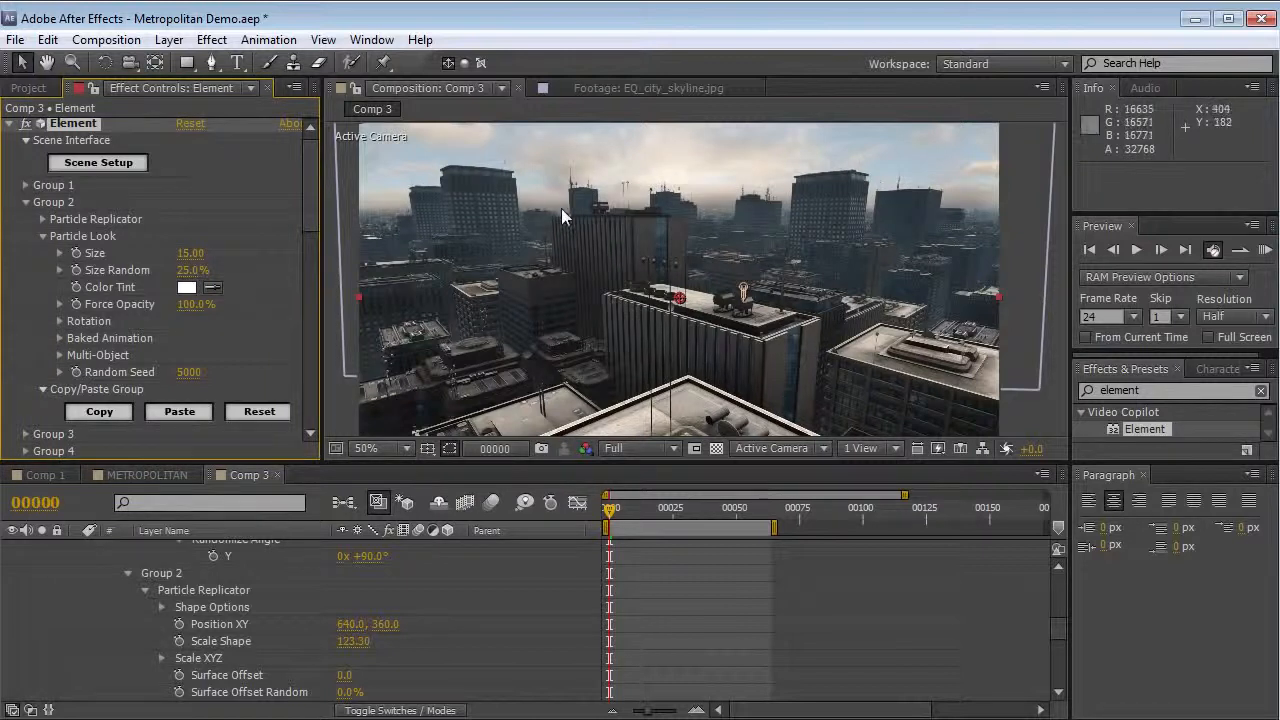
pyautogui.click(45, 234)
pyautogui.click(43, 221)
pyautogui.scroll(-2, 43, 221)
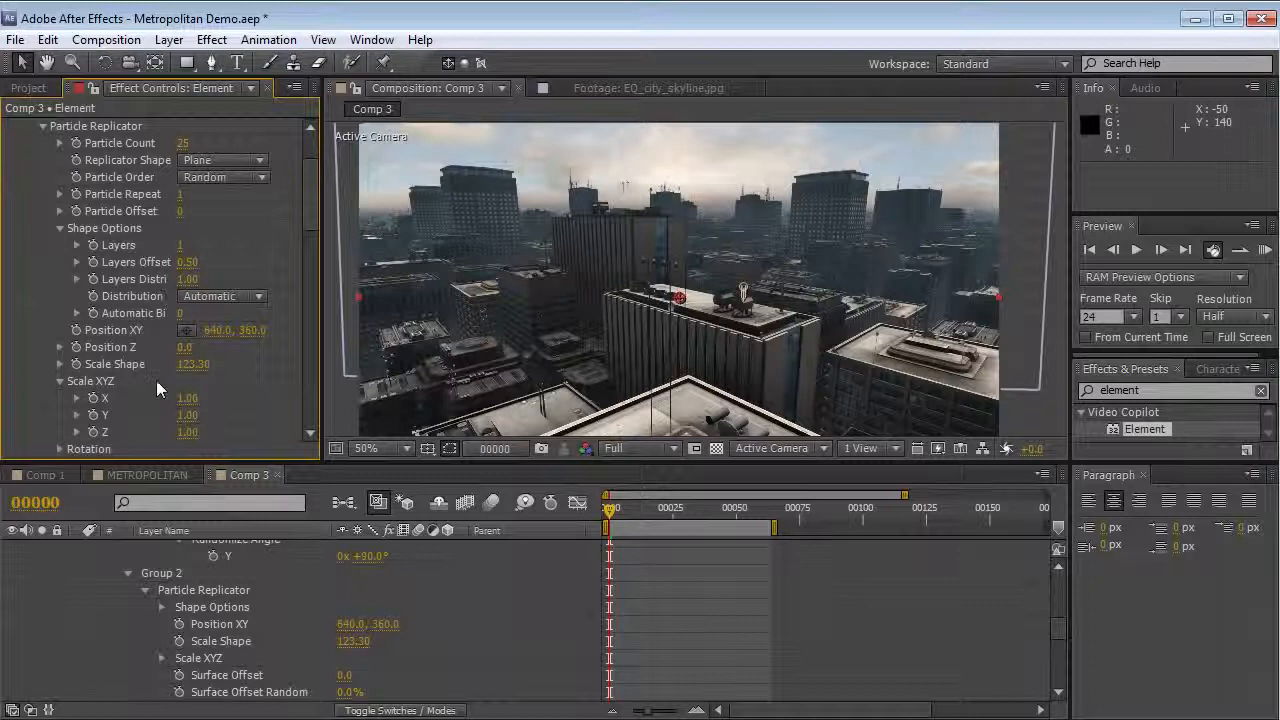
pyautogui.moveTo(197, 370); pyautogui.dragTo(135, 367)
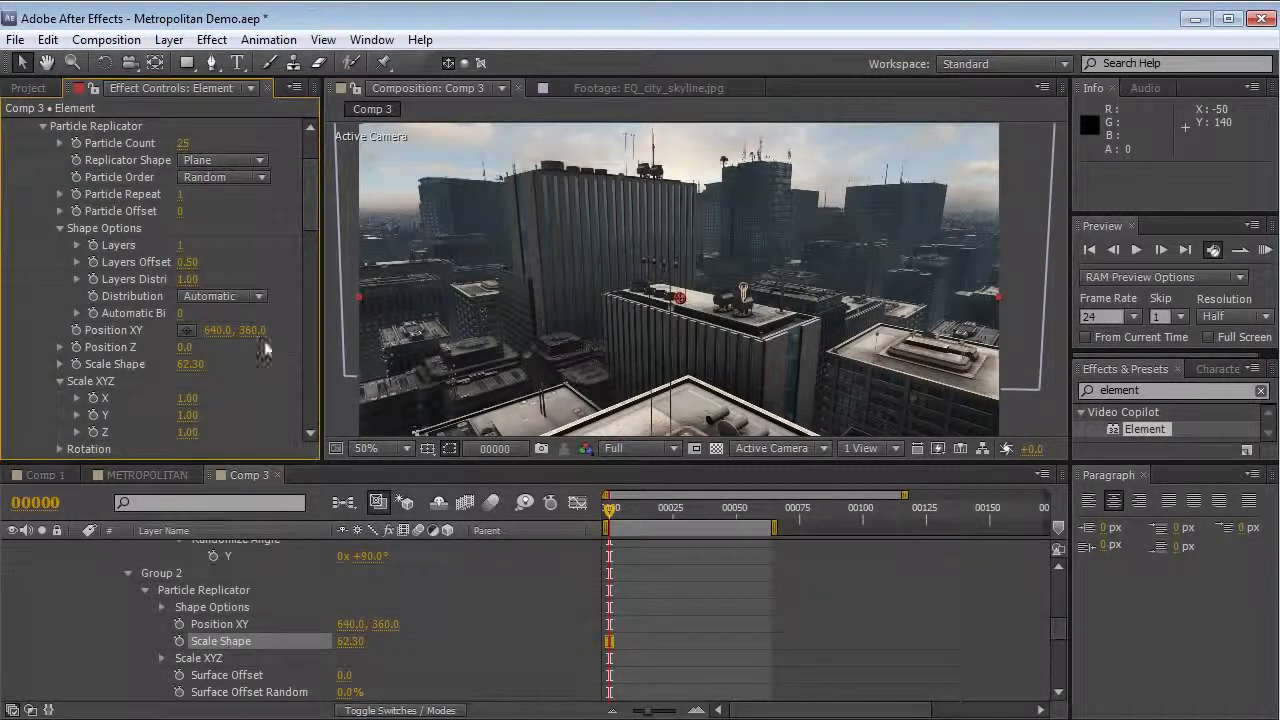
# Step: Set Group 2's Particle Count to 13 and its replicator Random Seed to 43400, and save the project
pyautogui.moveTo(183, 143); pyautogui.dragTo(166, 143)
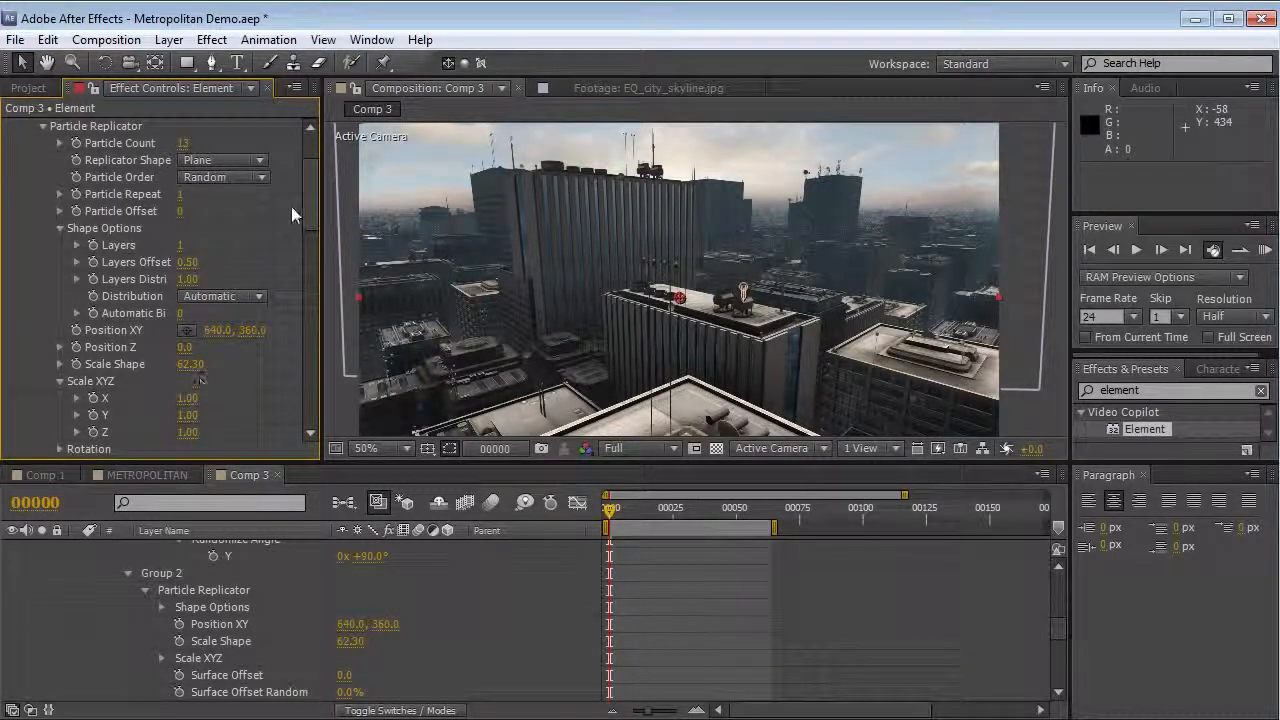
pyautogui.moveTo(306, 198); pyautogui.dragTo(304, 232)
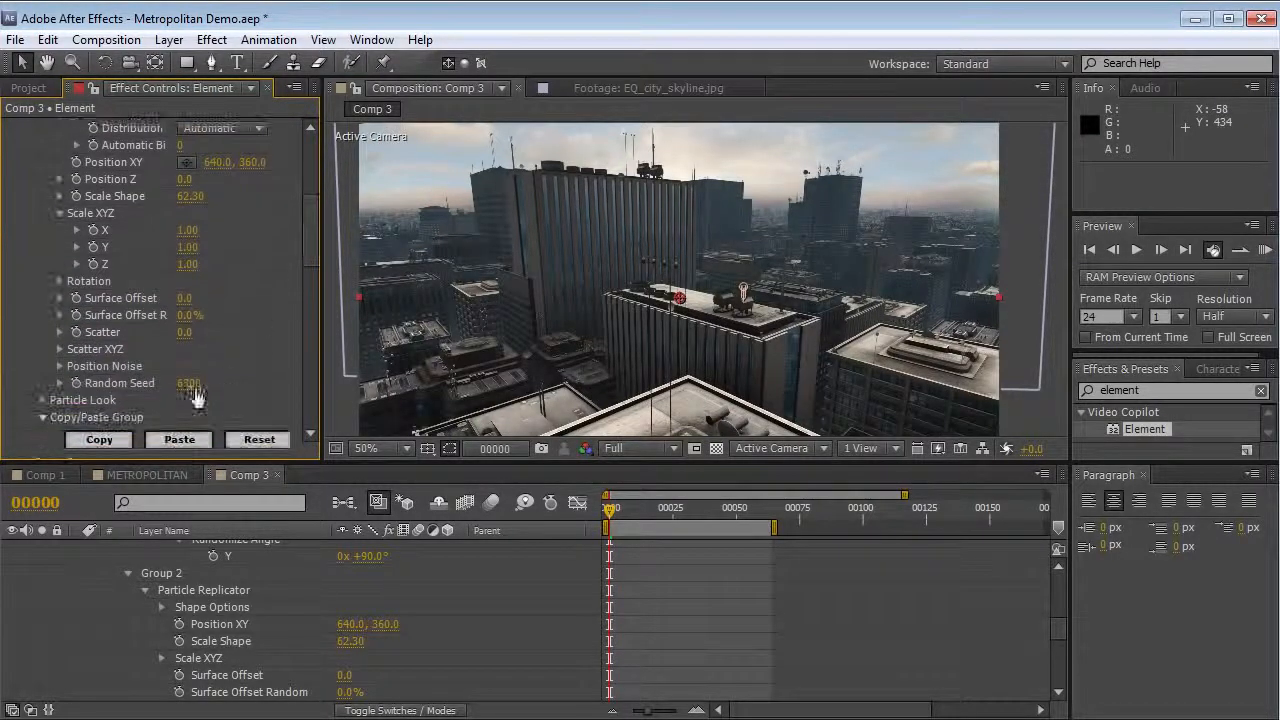
pyautogui.moveTo(192, 382); pyautogui.dragTo(203, 378)
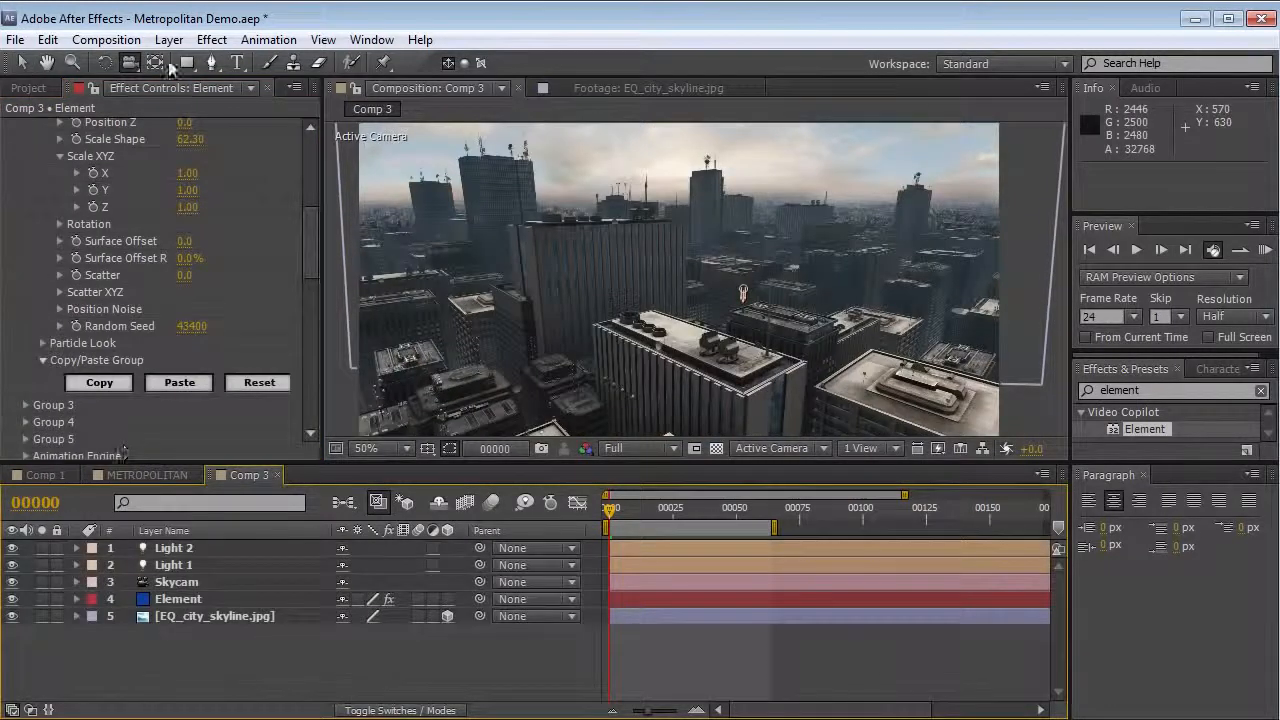
pyautogui.hotkey('ctrl', 's')
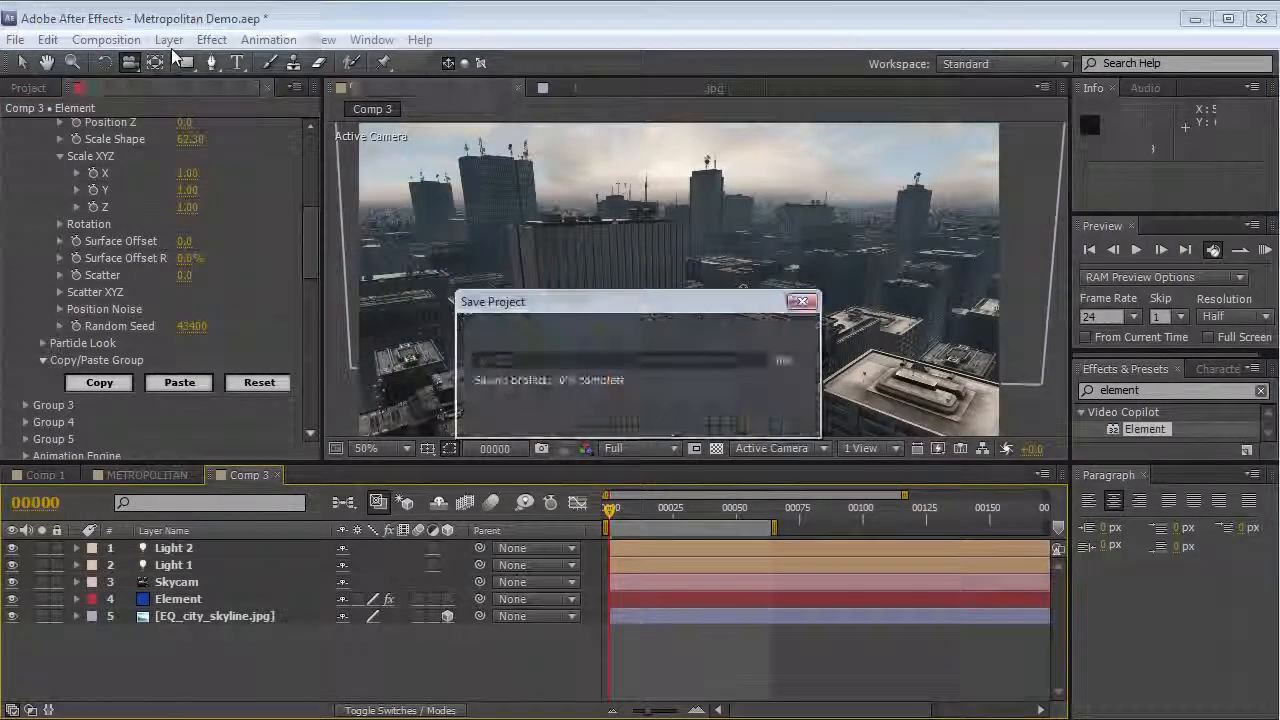
# Step: Create an adjustment layer above all layers and apply the Curves effect to it
pyautogui.click(169, 39)
pyautogui.moveTo(165, 63)
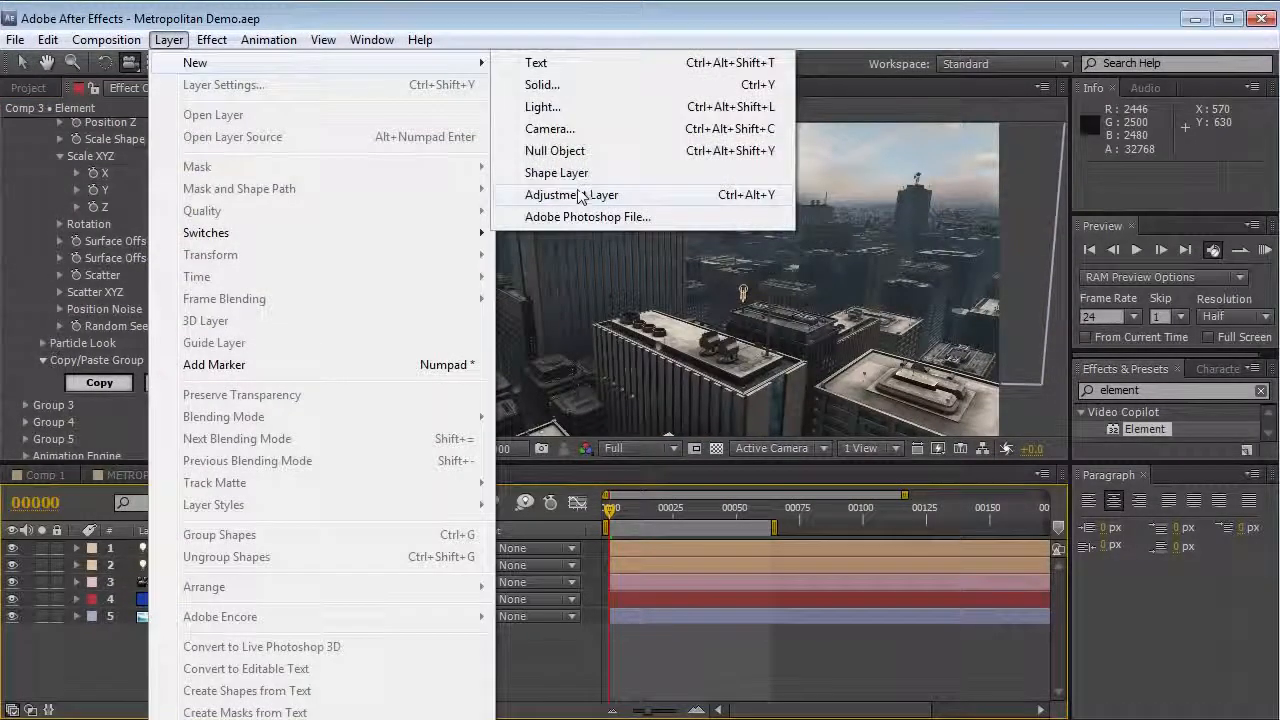
pyautogui.click(576, 194)
pyautogui.click(208, 40)
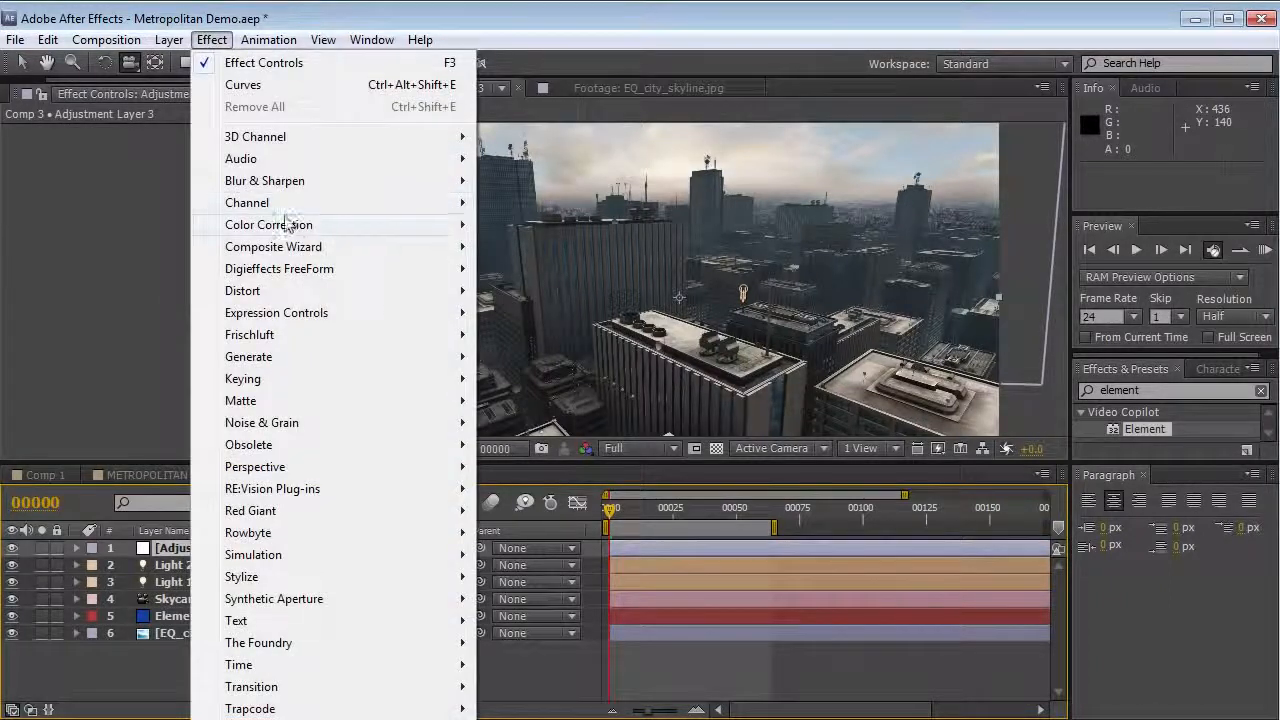
pyautogui.moveTo(290, 225)
pyautogui.click(531, 578)
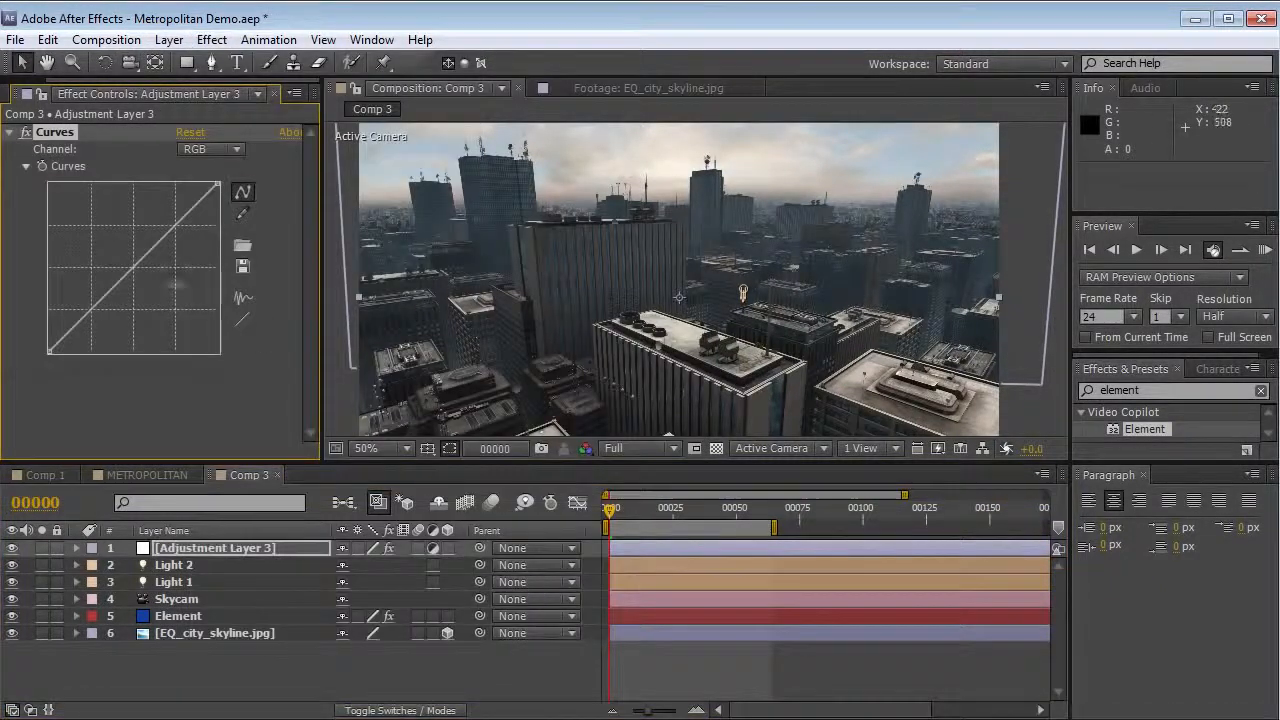
# Step: Darken the shadows in the adjustment layer's Curves while holding the midtones and highlights, and set the composition preview resolution to Half
pyautogui.moveTo(130, 278)
pyautogui.mouseDown()
pyautogui.moveTo(61, 343)
pyautogui.moveTo(133, 275)
pyautogui.mouseUp()
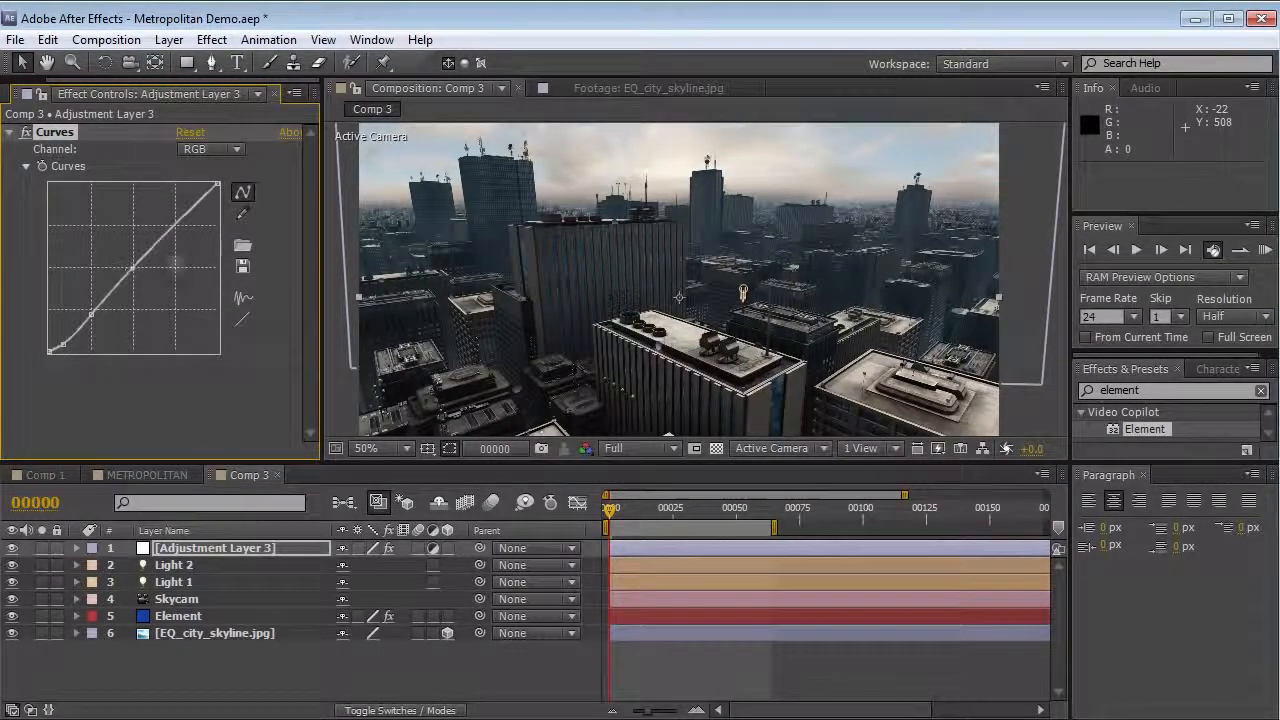
pyautogui.click(648, 448)
pyautogui.click(643, 519)
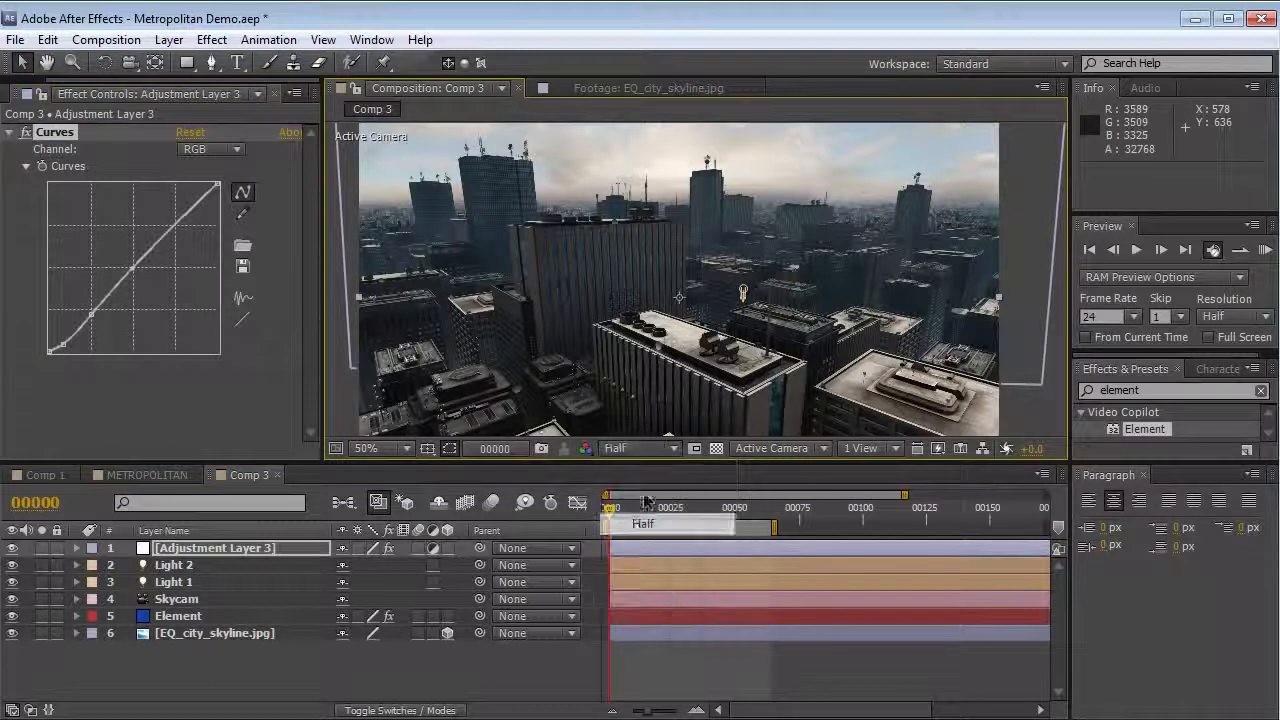
pyautogui.moveTo(632, 510)
pyautogui.mouseDown()
pyautogui.moveTo(686, 516)
pyautogui.moveTo(610, 510)
pyautogui.mouseUp()
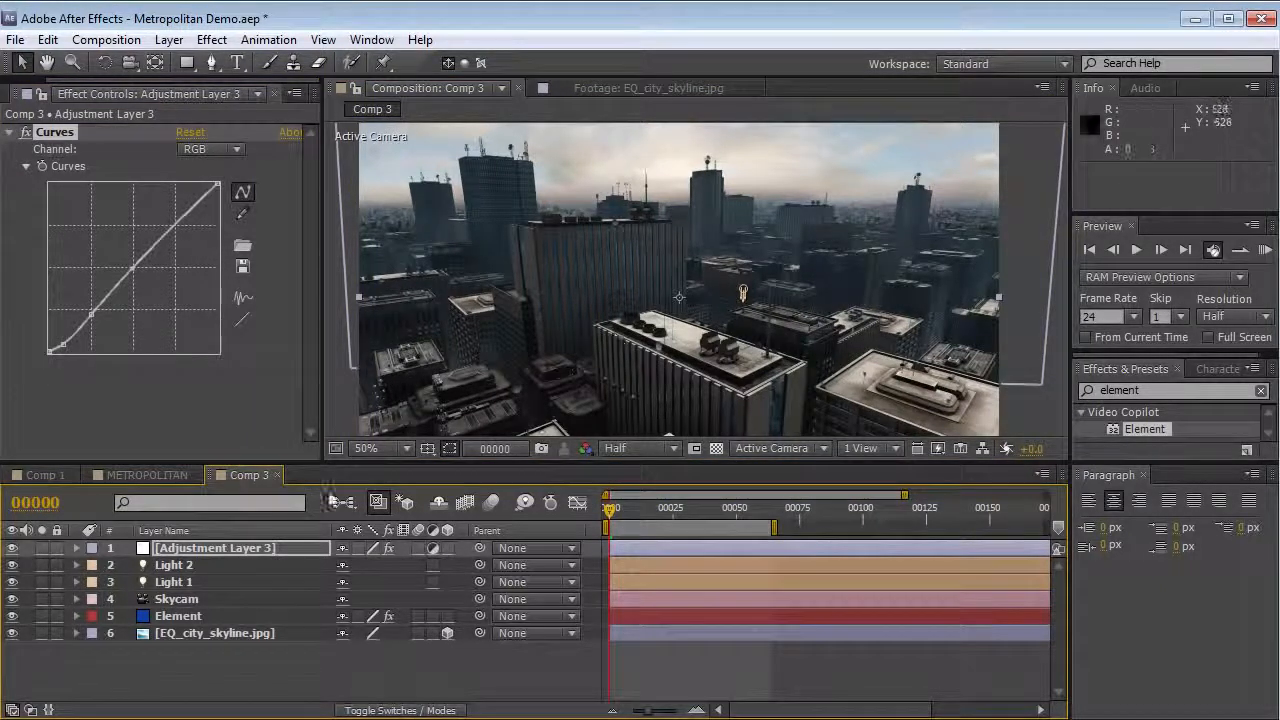
# Step: Change the Element layer's fog color to the muted grey-blue 48565F
pyautogui.click(190, 615)
pyautogui.click(312, 347)
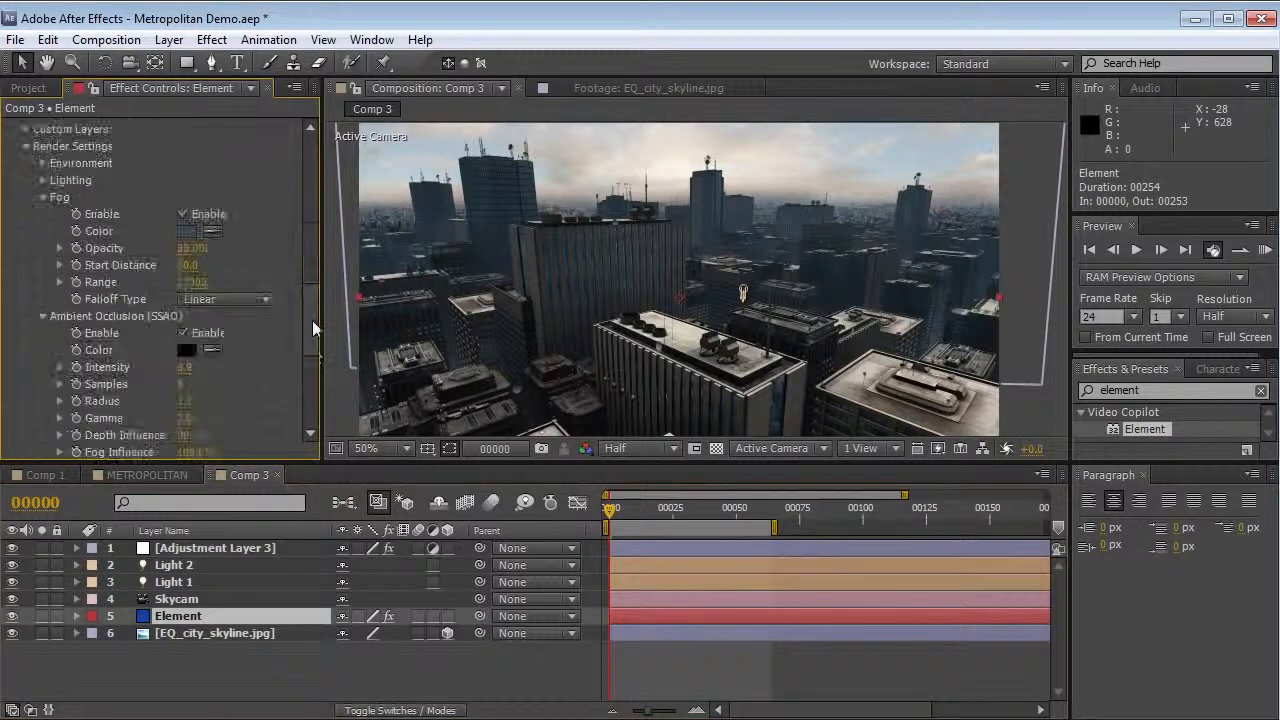
pyautogui.scroll(3, 312, 323)
pyautogui.click(188, 277)
pyautogui.moveTo(282, 520); pyautogui.dragTo(276, 516)
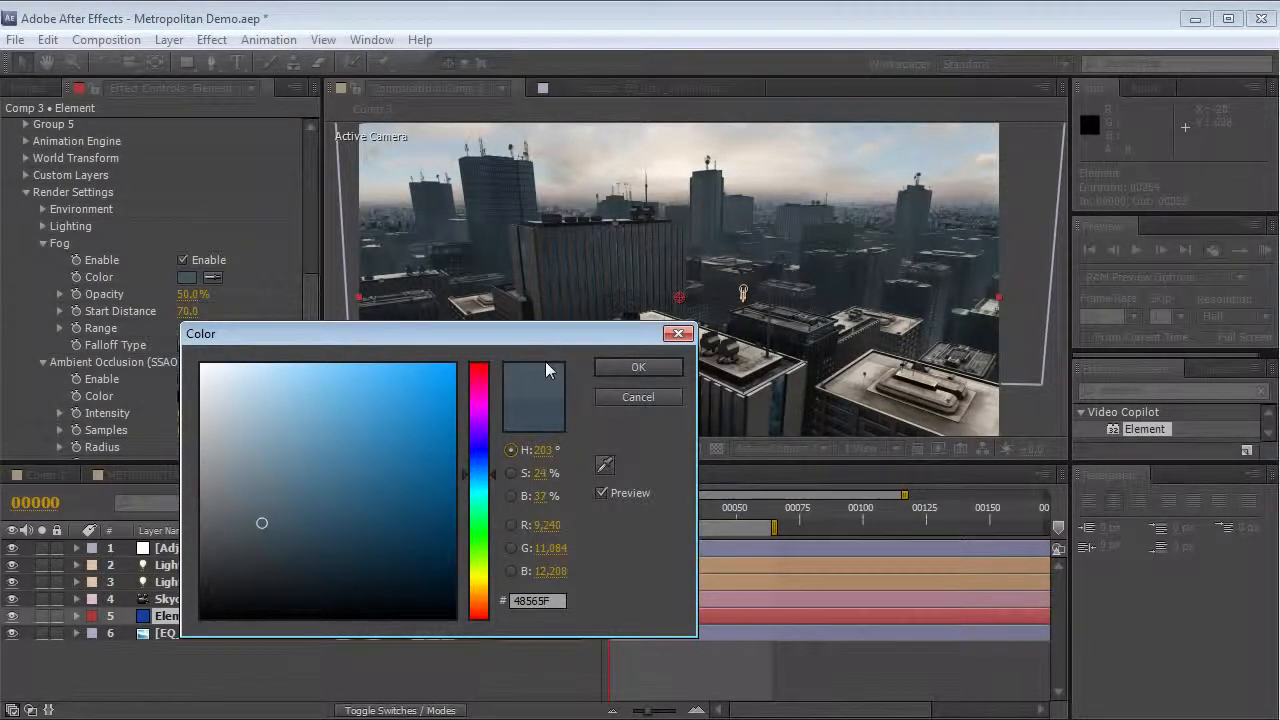
pyautogui.click(620, 370)
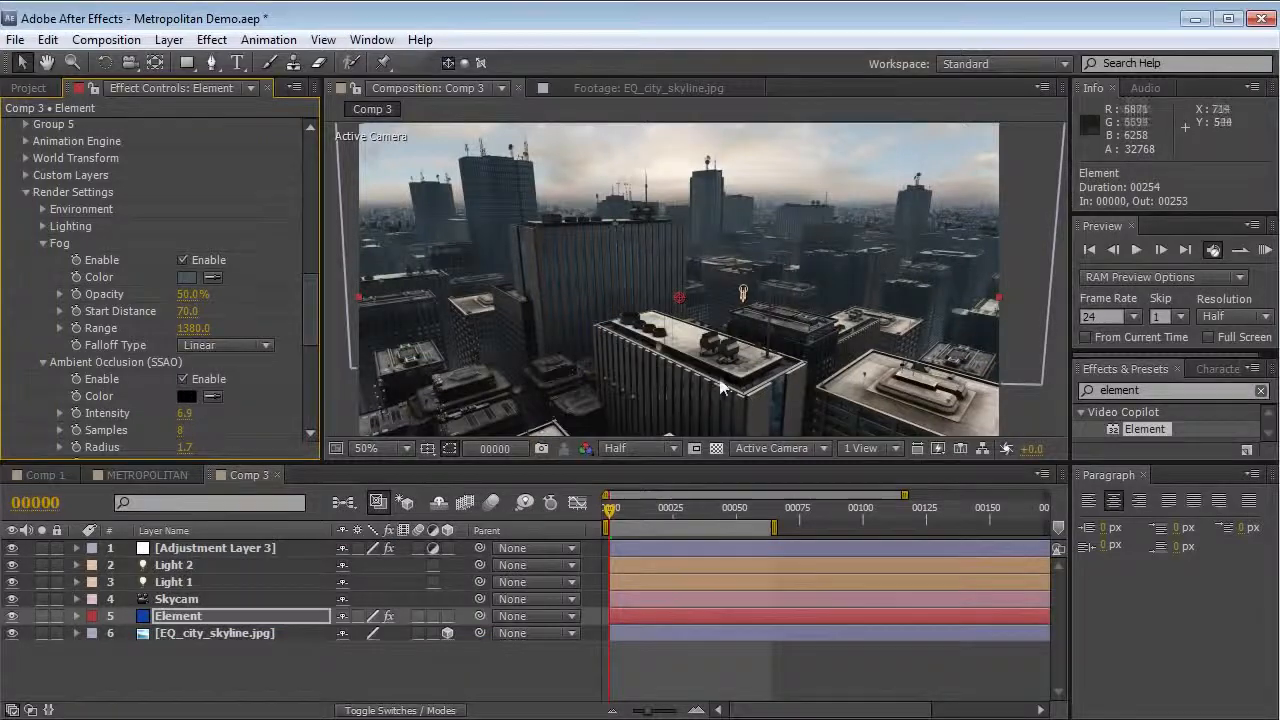
# Step: Apply a Glow effect to Adjustment Layer 3 with a Glow Radius of 282 and a Glow Intensity of 0.1
pyautogui.click(197, 548)
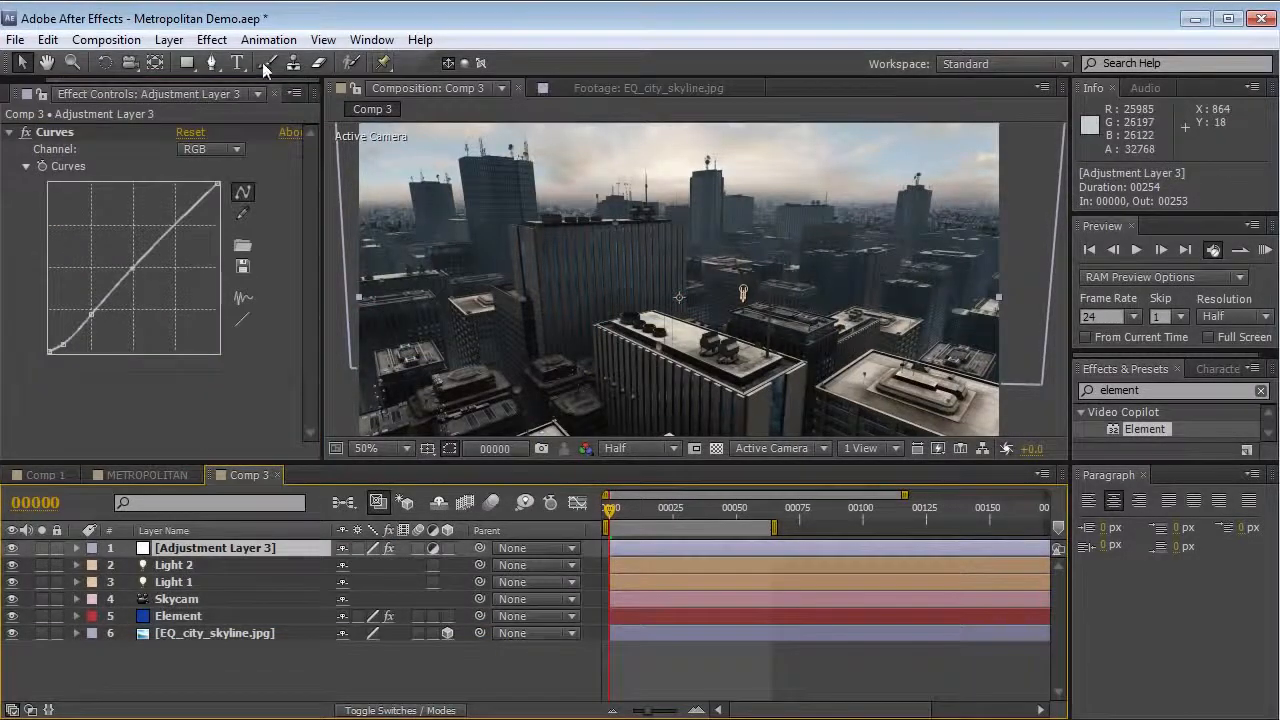
pyautogui.click(211, 39)
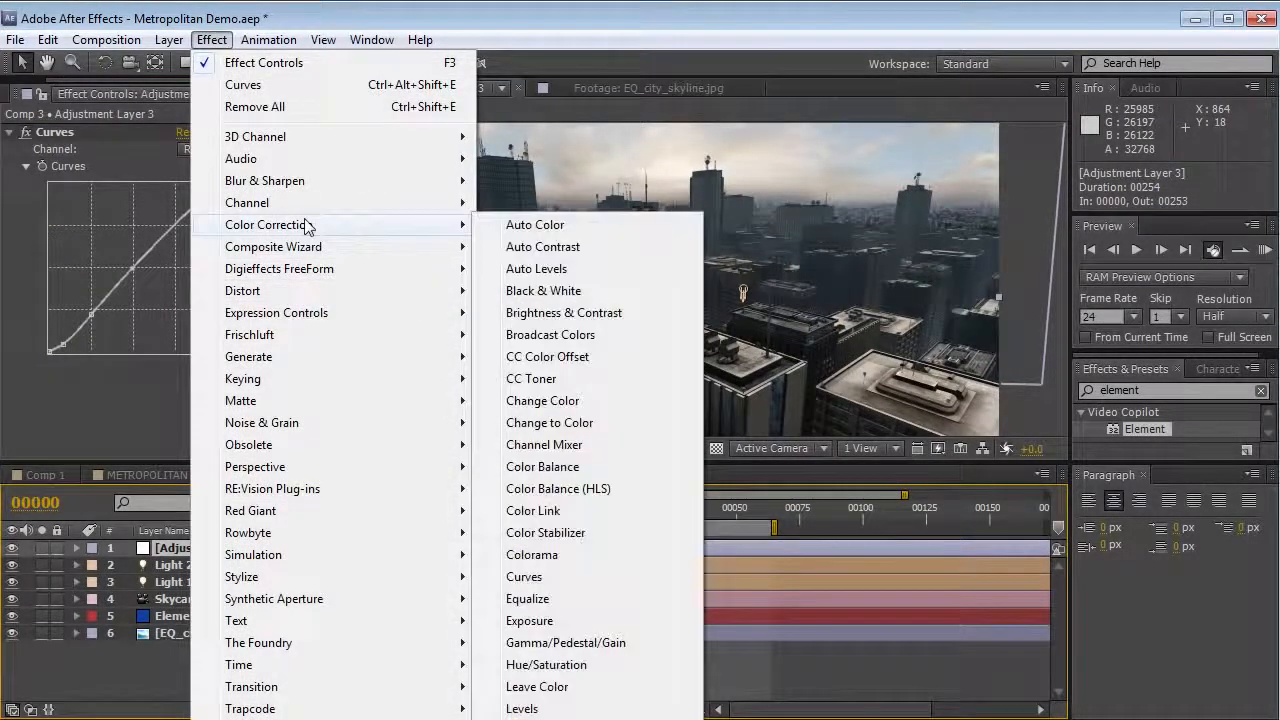
pyautogui.moveTo(260, 577)
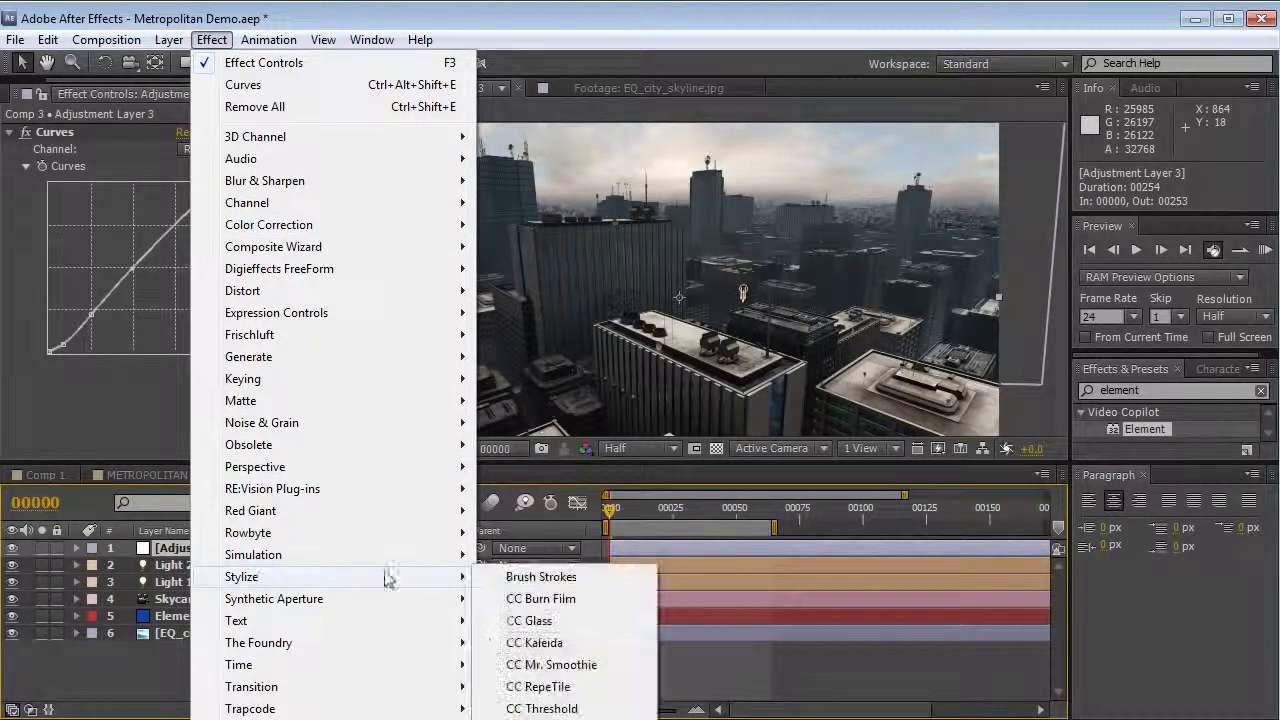
pyautogui.click(540, 718)
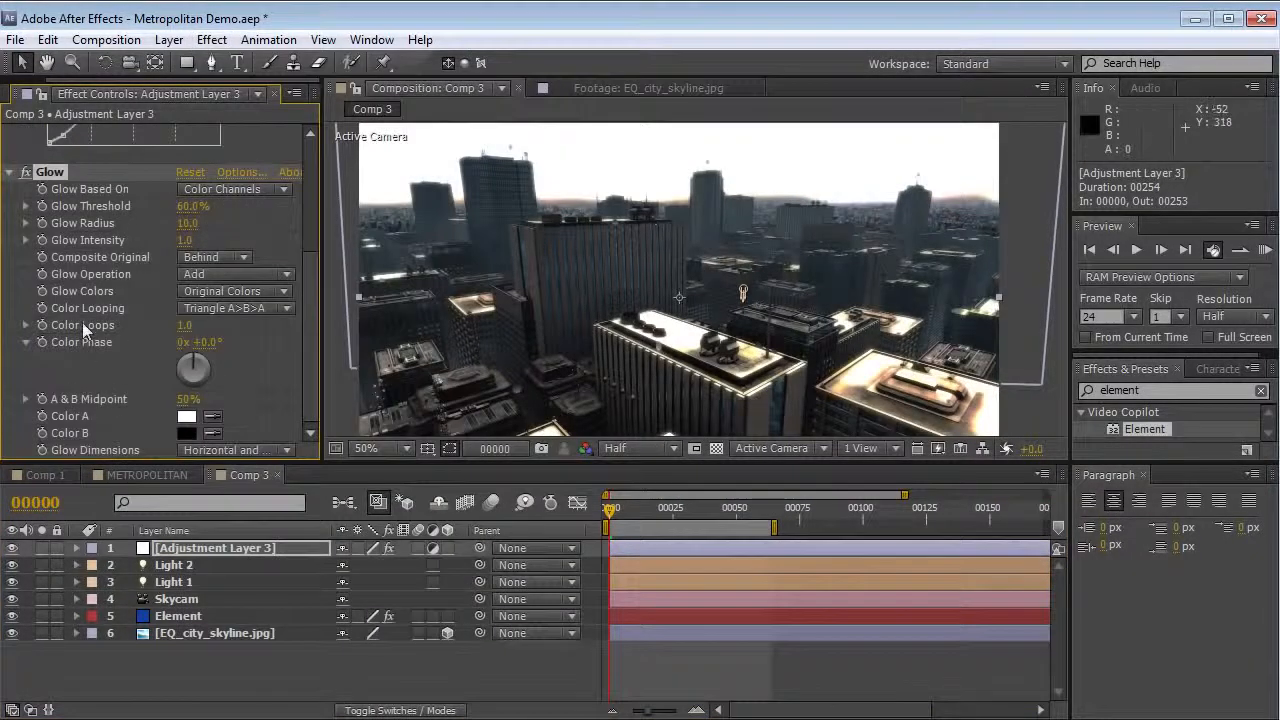
pyautogui.moveTo(186, 228); pyautogui.dragTo(360, 228)
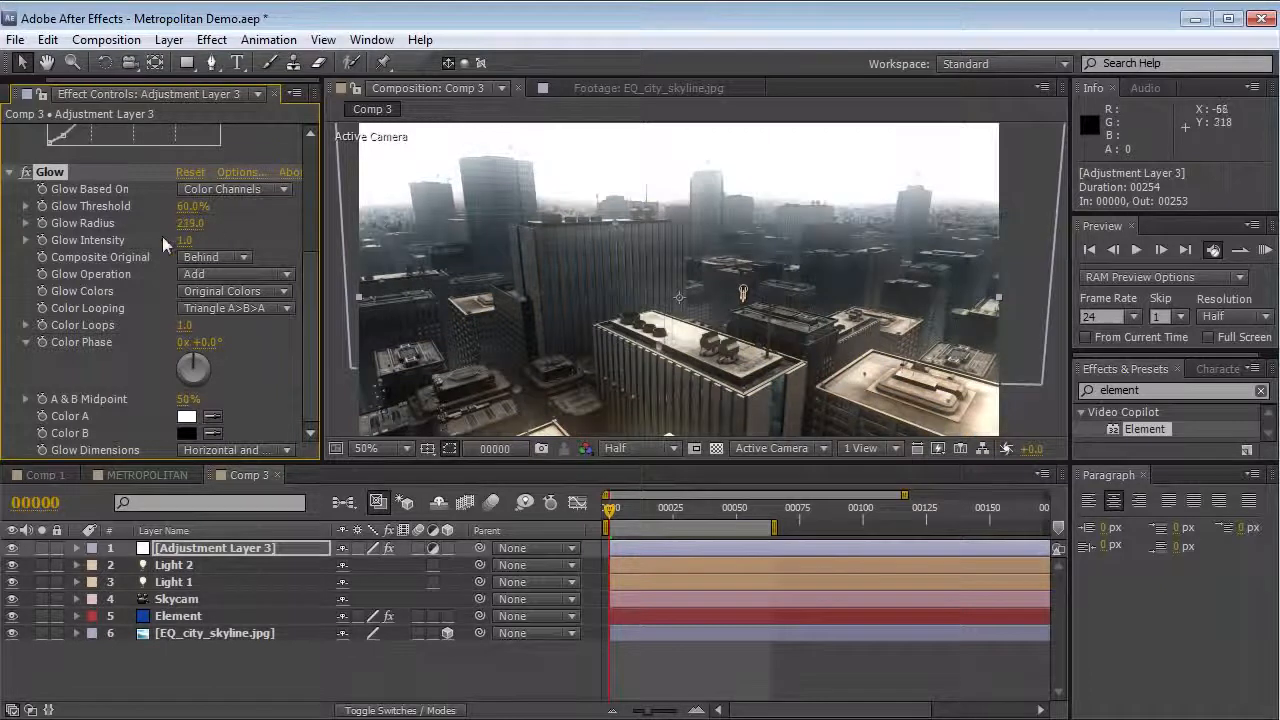
pyautogui.moveTo(103, 248); pyautogui.dragTo(8, 263)
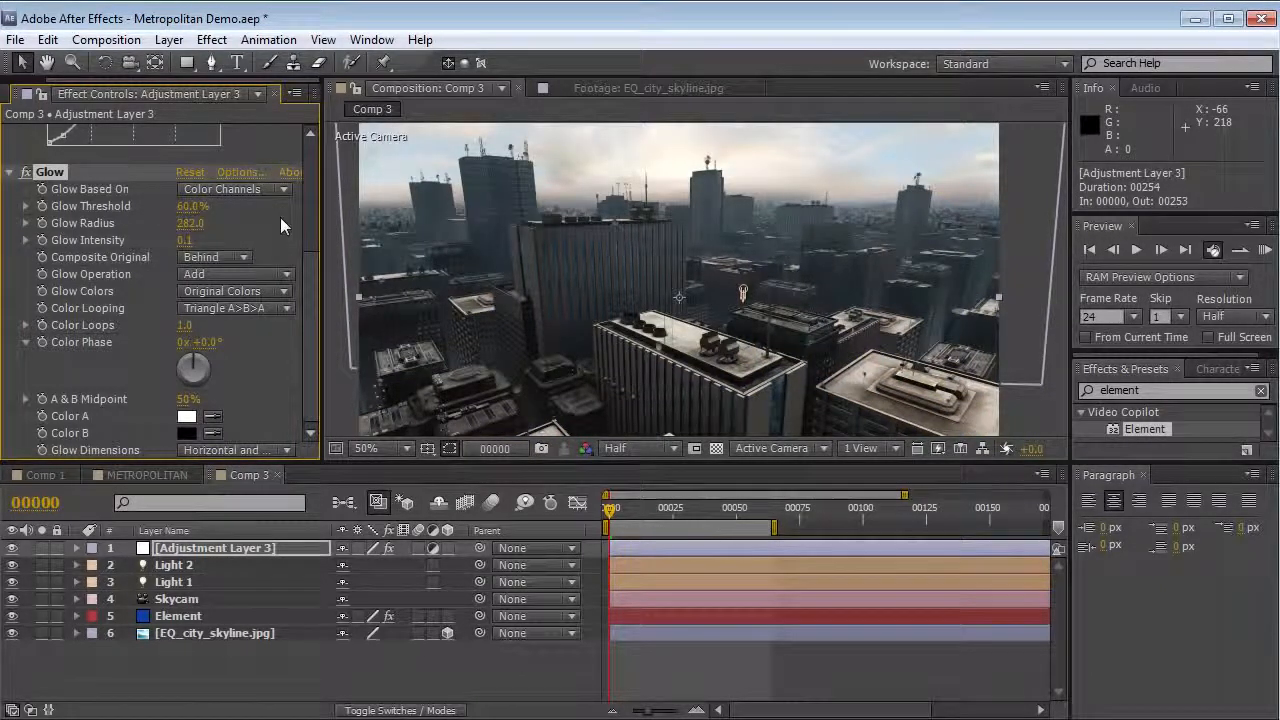
# Step: Apply Curves to the EQ_city_skyline.jpg layer, pulling the upper midtones down and raising the shadows slightly for a more contrasty sky
pyautogui.click(210, 634)
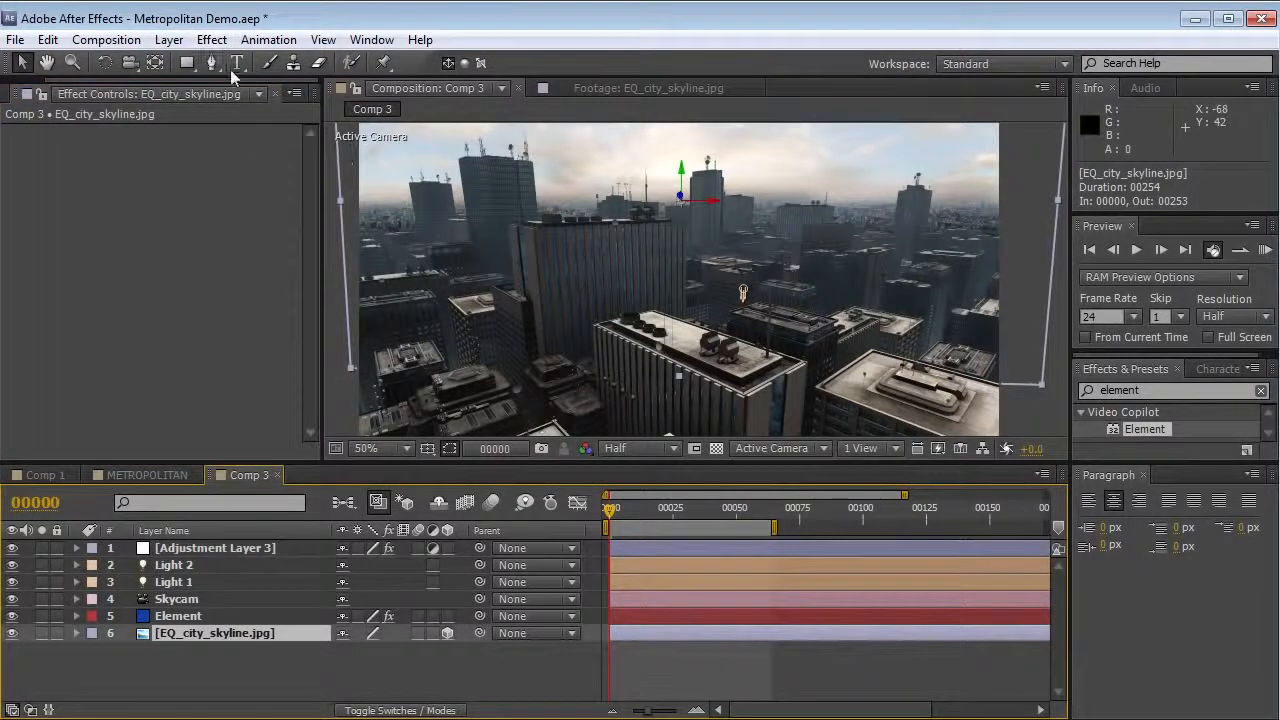
pyautogui.click(211, 39)
pyautogui.moveTo(329, 222)
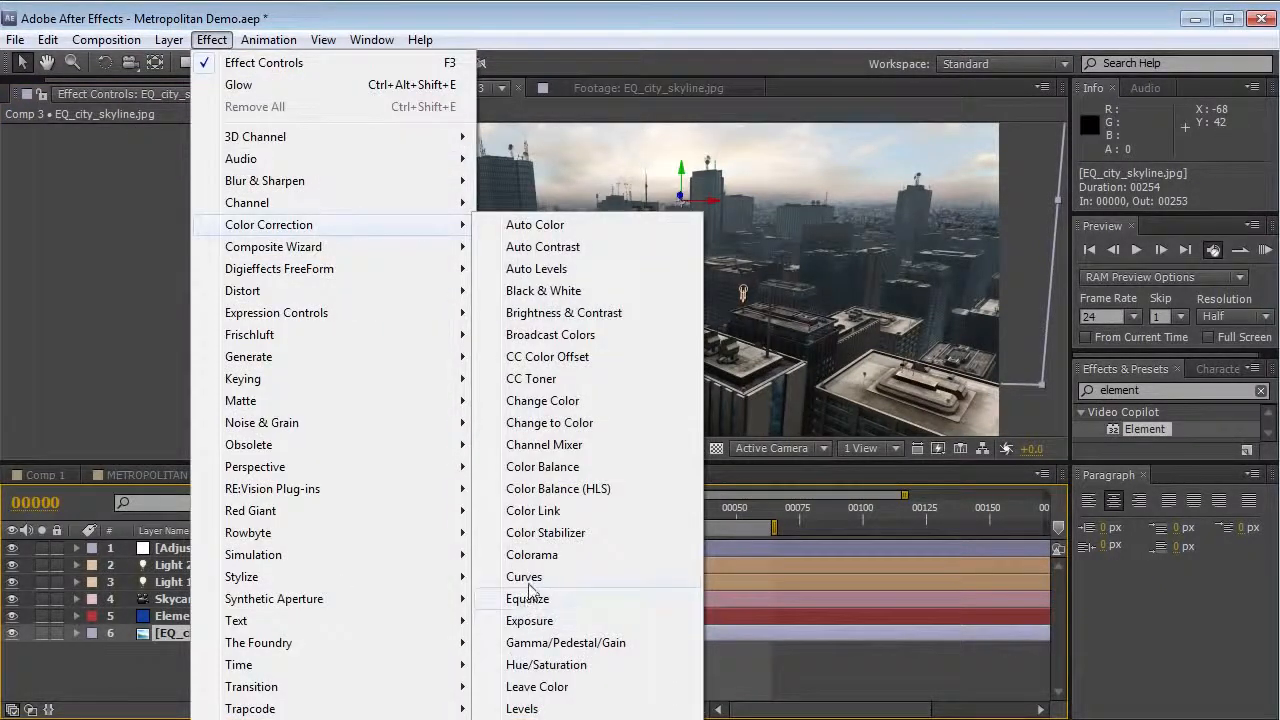
pyautogui.click(612, 578)
pyautogui.moveTo(148, 270)
pyautogui.mouseDown()
pyautogui.moveTo(126, 286)
pyautogui.moveTo(158, 279)
pyautogui.mouseUp()
pyautogui.moveTo(122, 318); pyautogui.dragTo(92, 318)
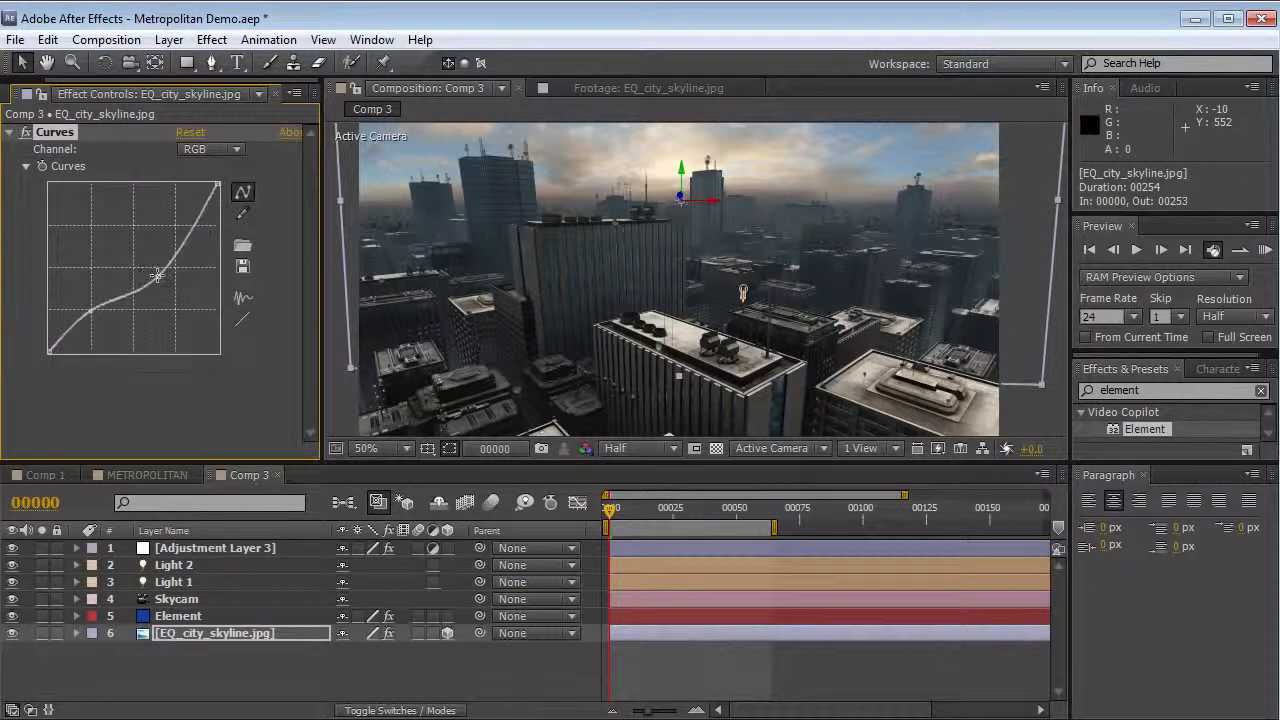
pyautogui.moveTo(157, 276); pyautogui.dragTo(153, 270)
pyautogui.click(648, 272)
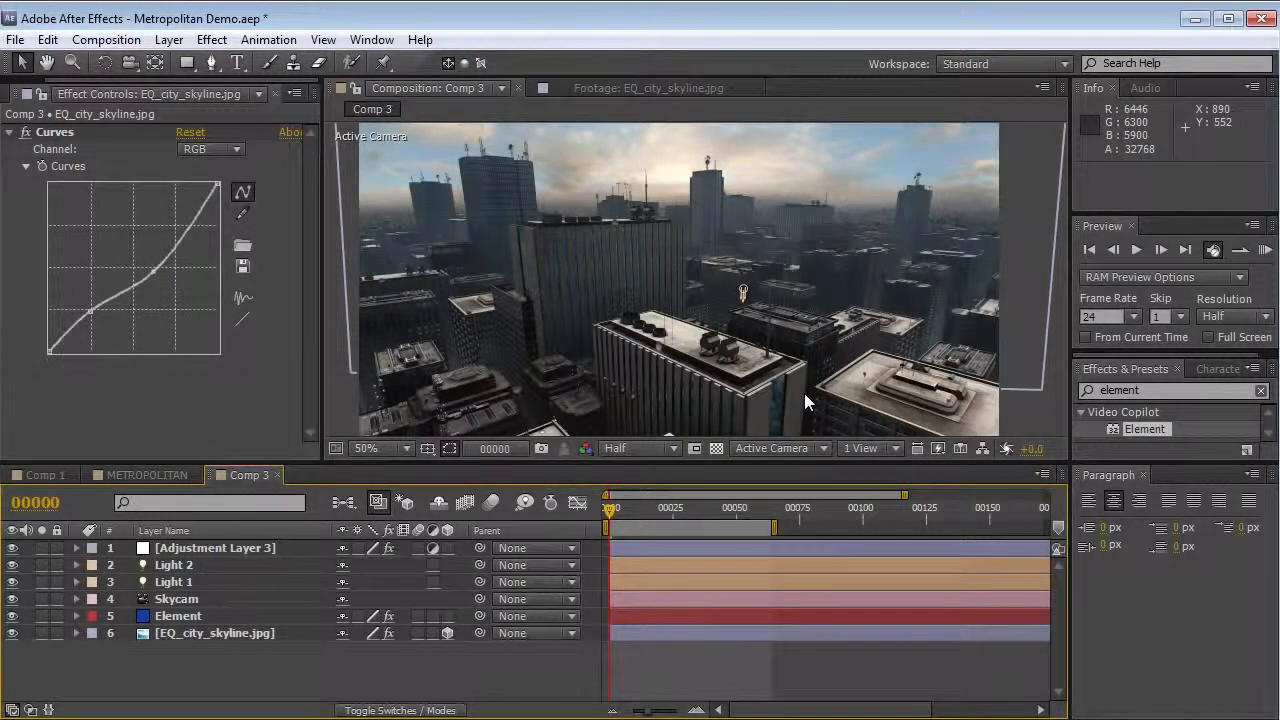
# Step: Create a text layer reading METRO over the city in the composition
pyautogui.click(236, 63)
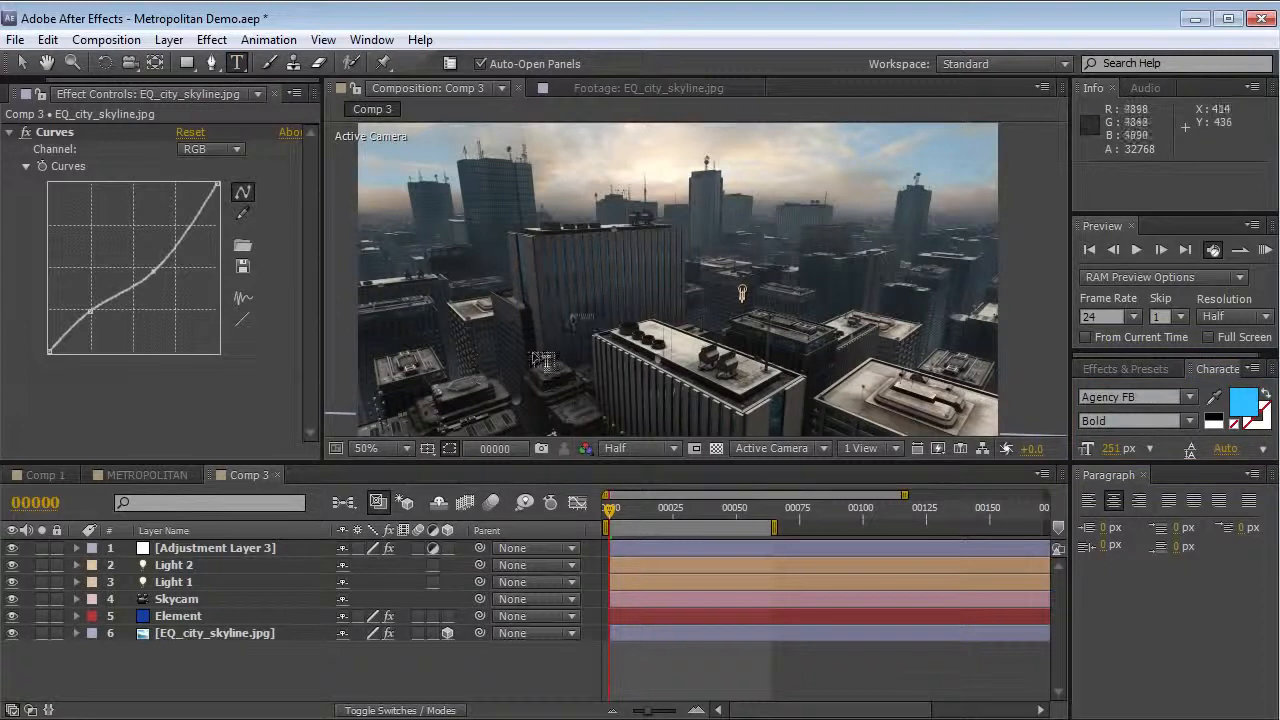
pyautogui.click(571, 282)
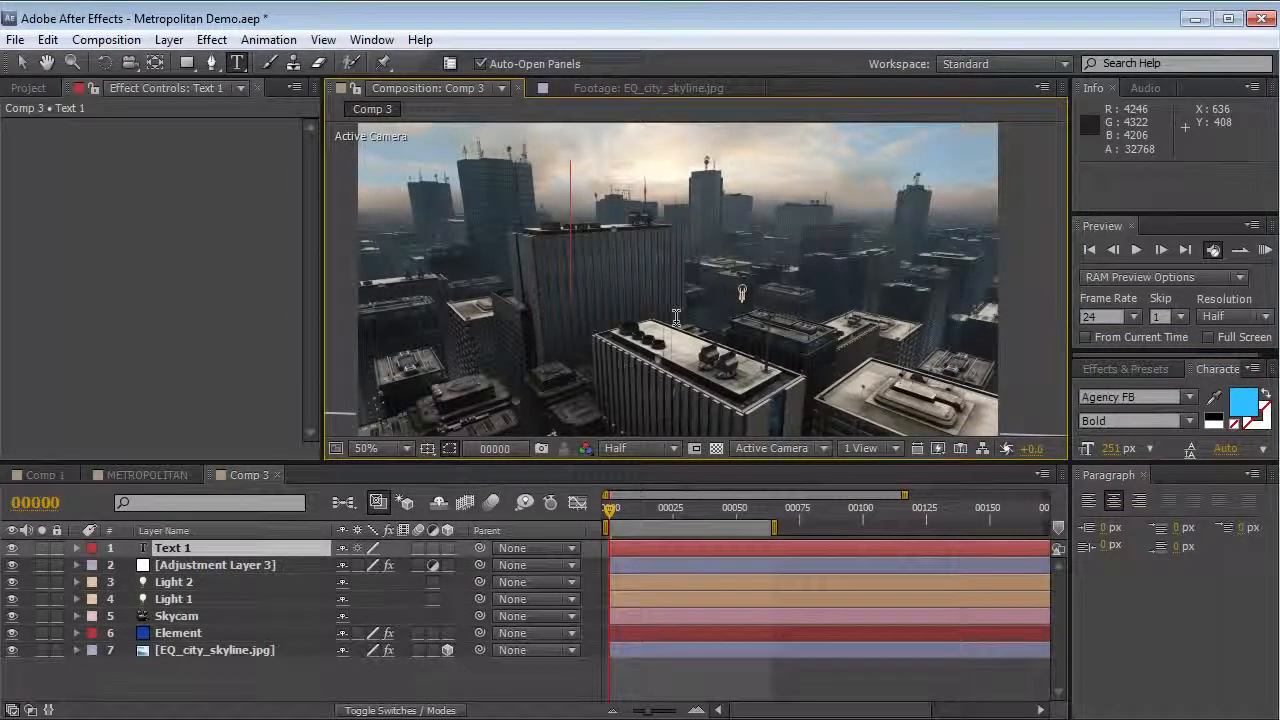
pyautogui.write('METRO')
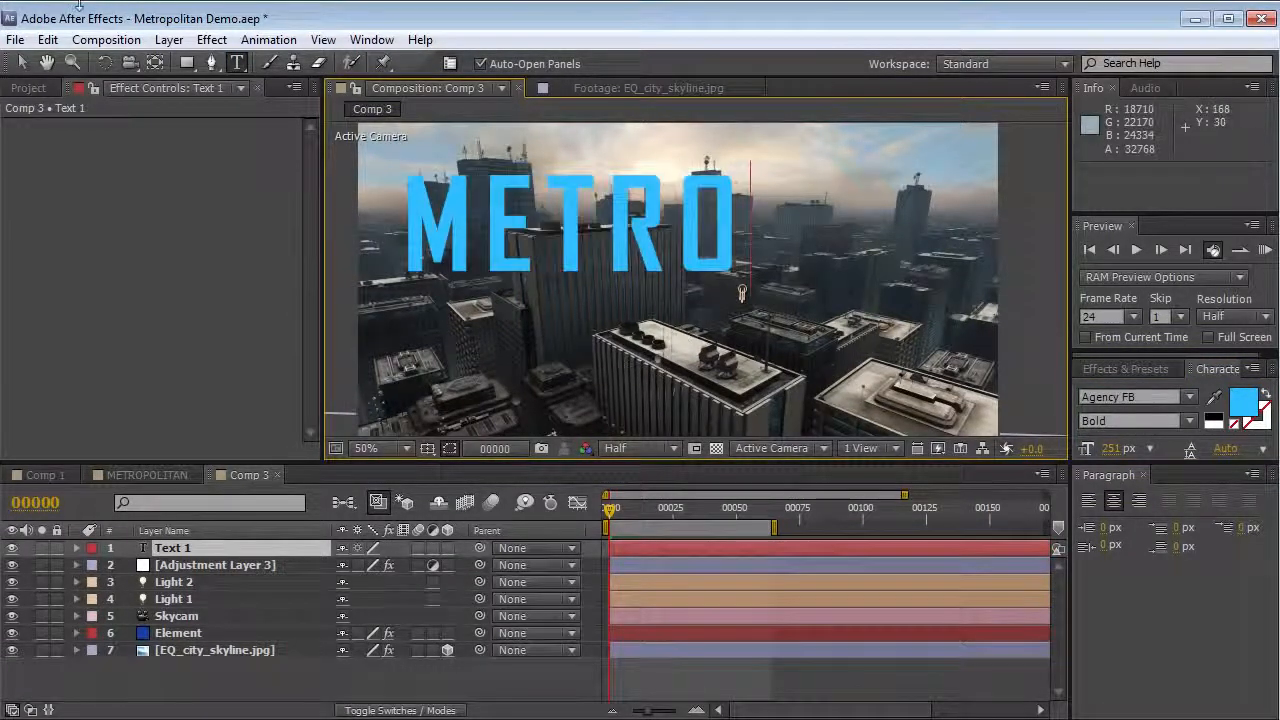
pyautogui.click(22, 62)
# Step: Assign the METRO text as Path Layer 1 in Element's Custom Text and Masks, and hide the METRO layer
pyautogui.click(193, 634)
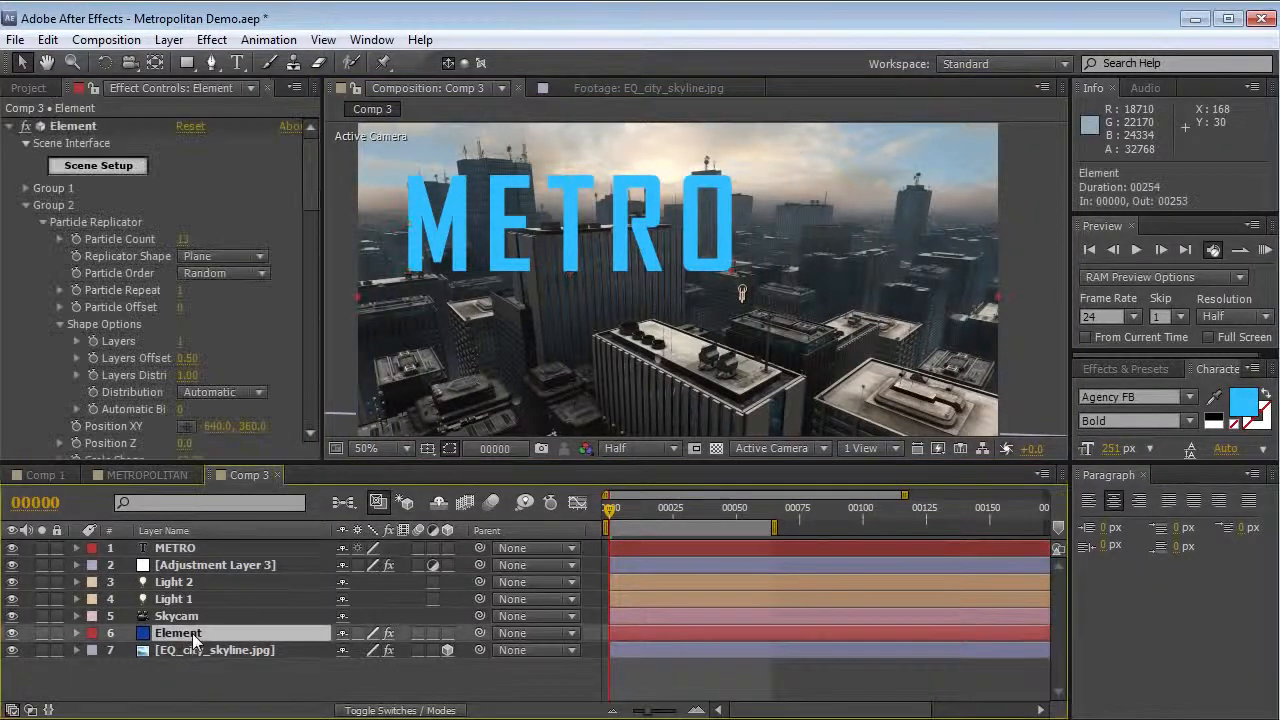
pyautogui.click(25, 205)
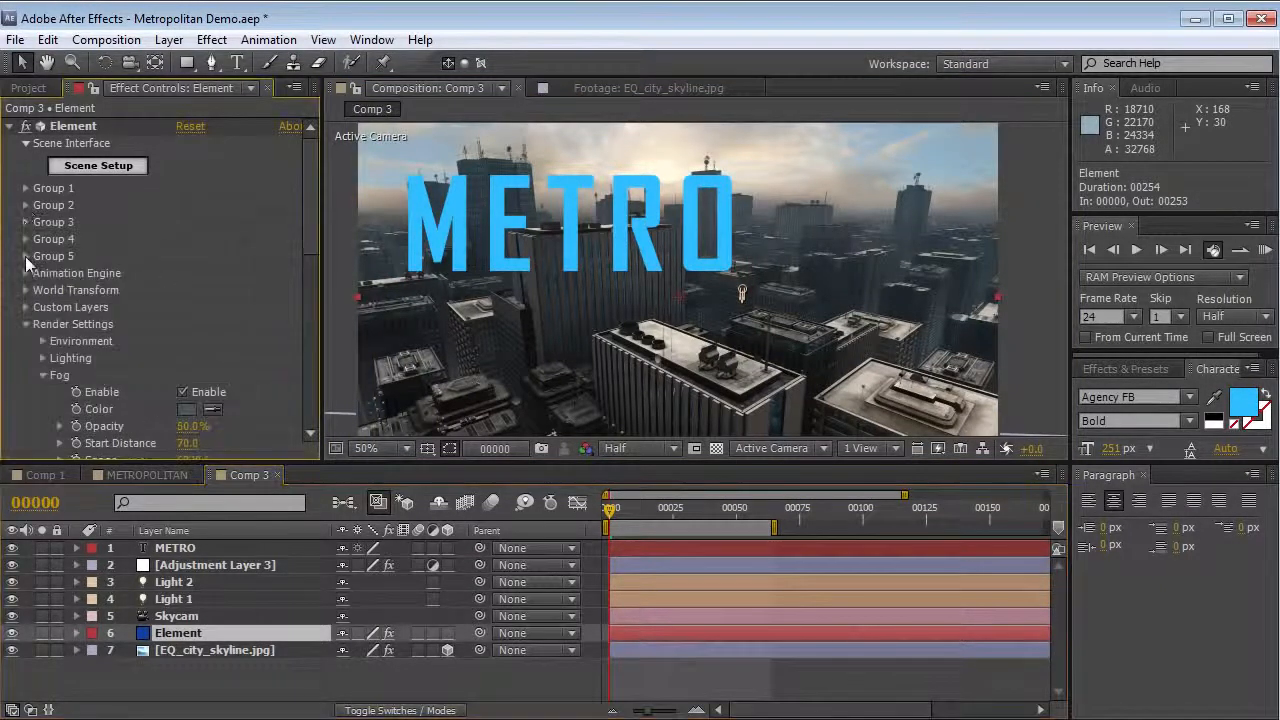
pyautogui.click(26, 324)
pyautogui.click(26, 307)
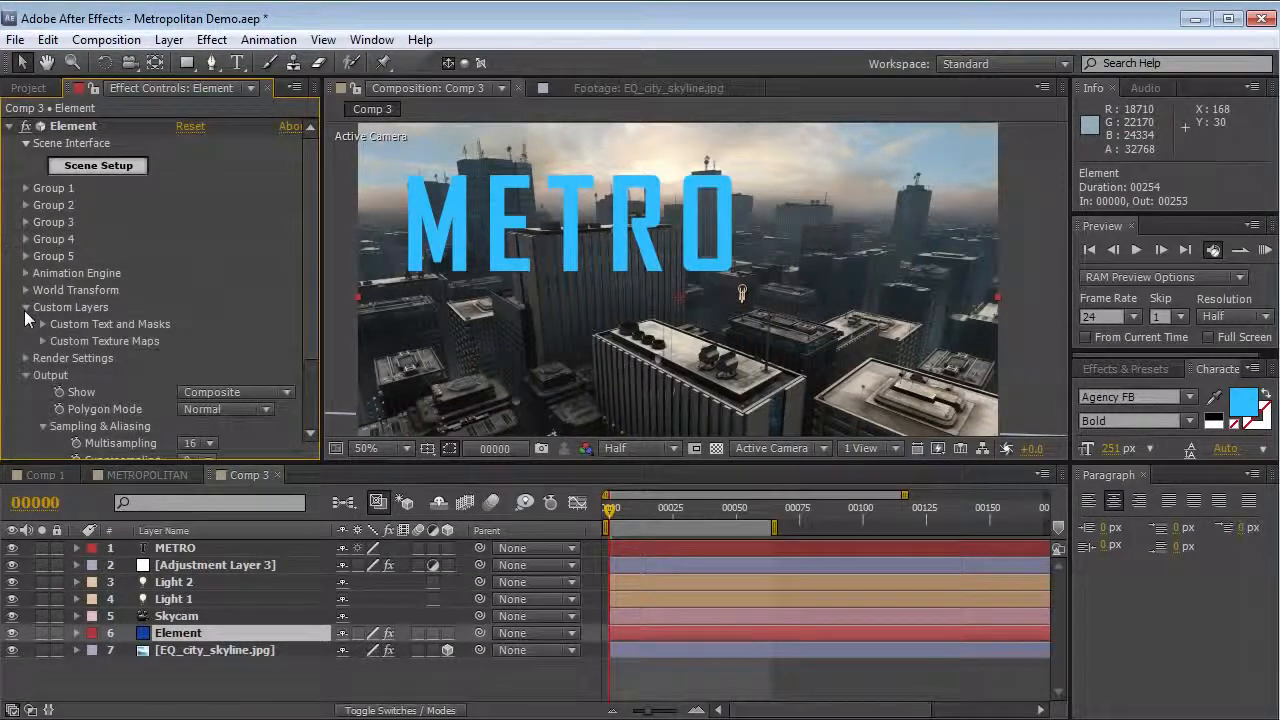
pyautogui.click(42, 325)
pyautogui.click(238, 297)
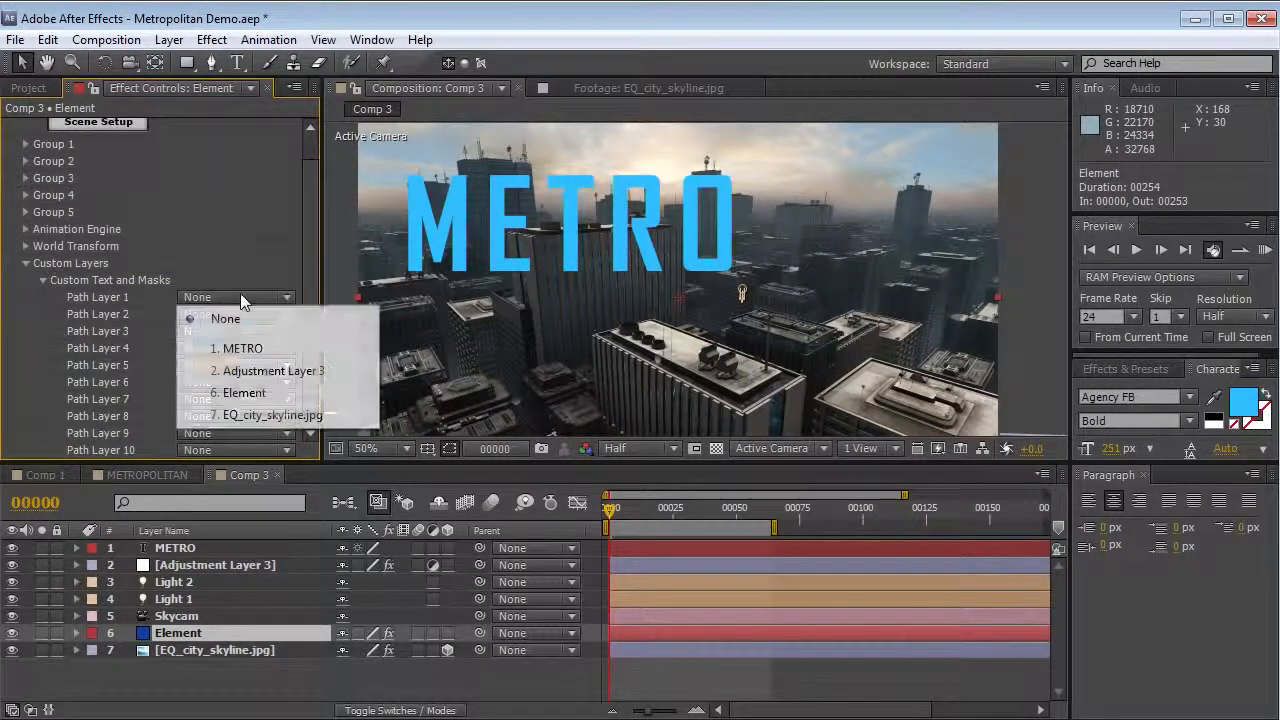
pyautogui.click(252, 348)
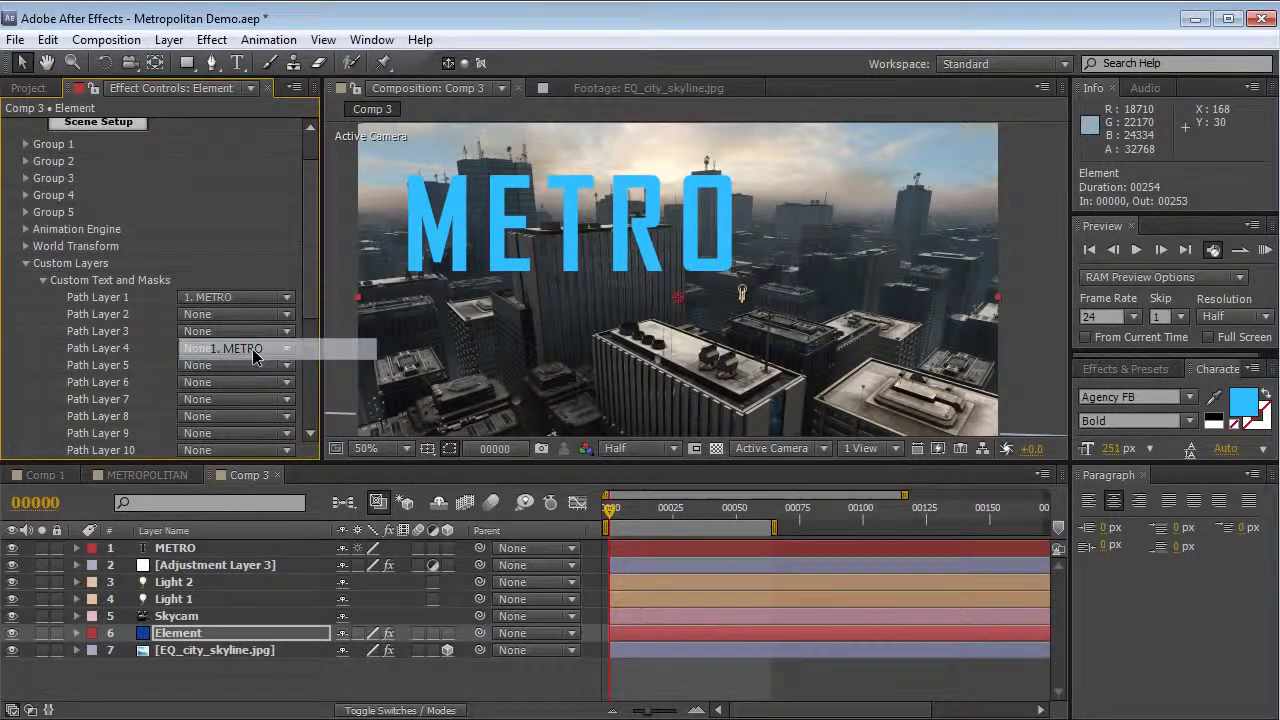
pyautogui.click(12, 548)
# Step: Extrude the METRO text as a new 3D model in Element's Scene Setup and inspect its shape in the preview
pyautogui.scroll(2, 170, 185)
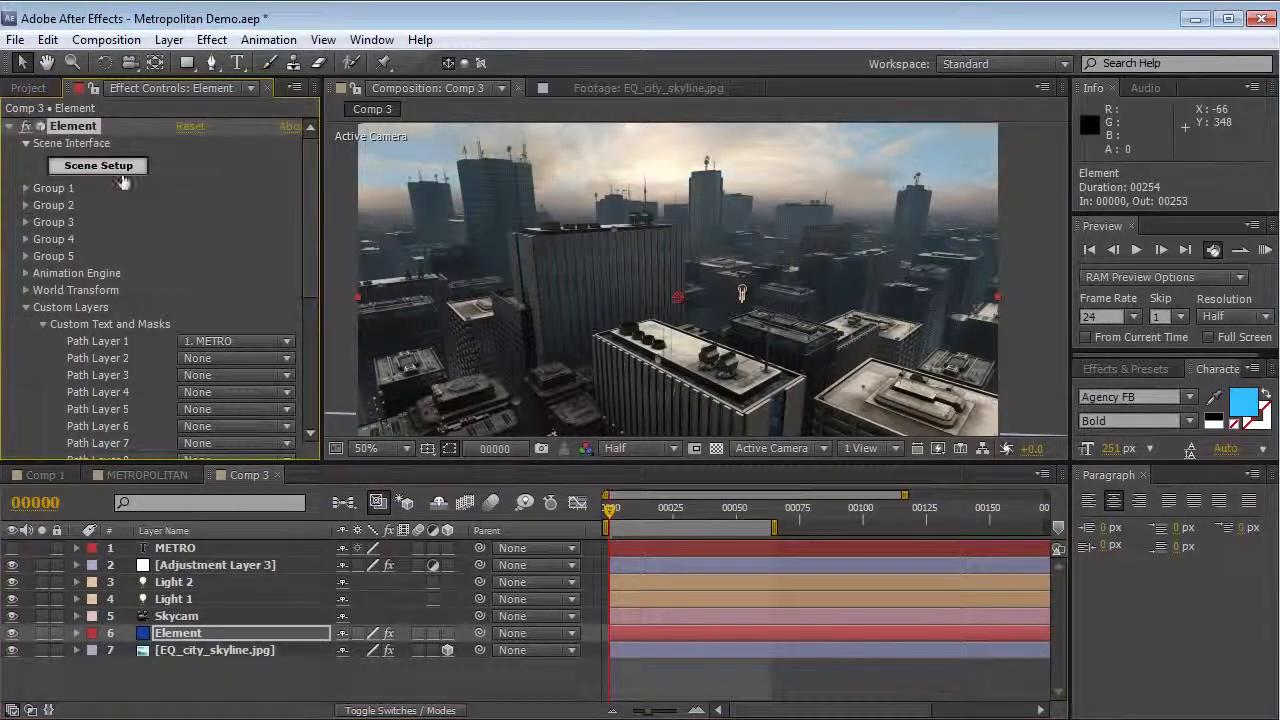
pyautogui.click(108, 168)
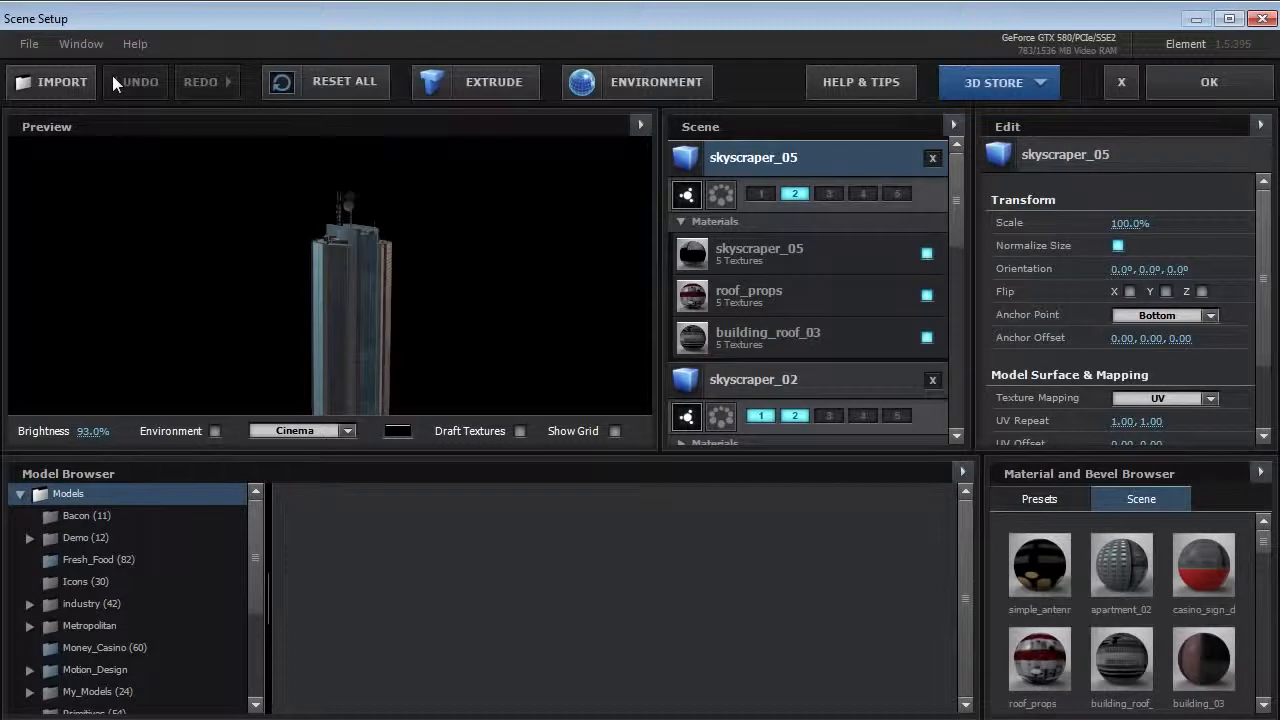
pyautogui.moveTo(375, 355); pyautogui.dragTo(268, 153)
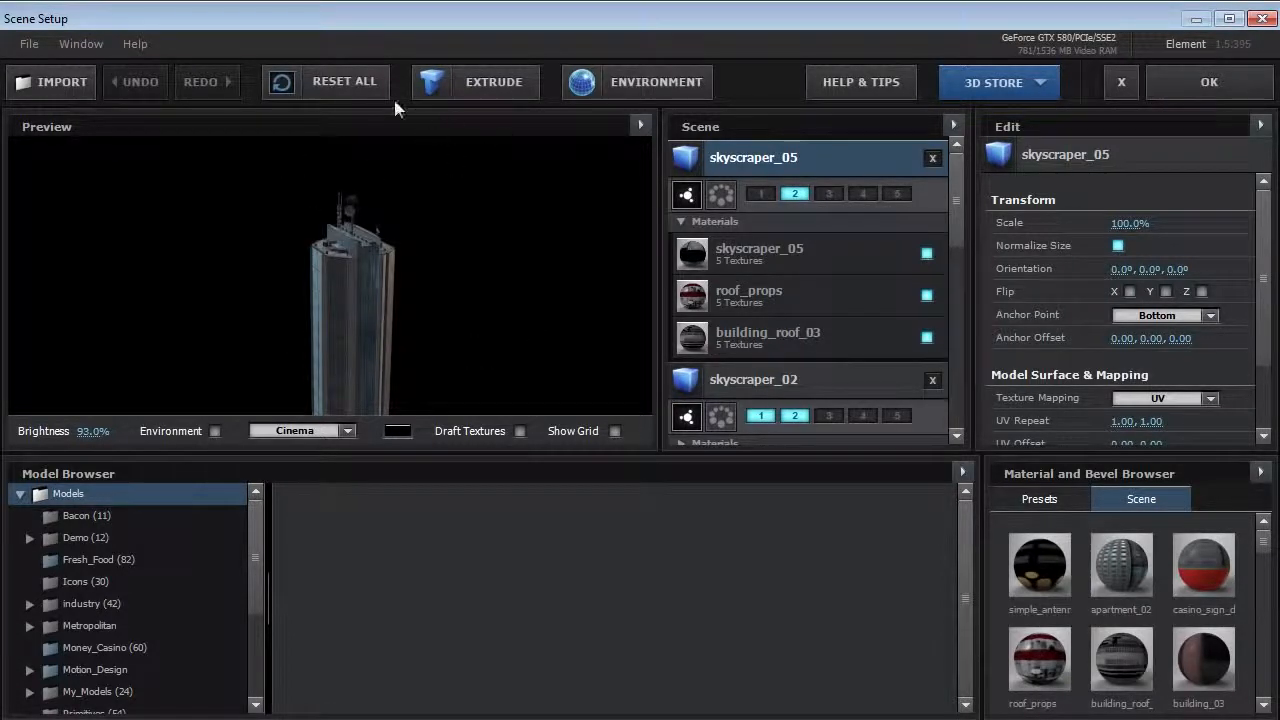
pyautogui.click(472, 88)
pyautogui.moveTo(375, 357); pyautogui.dragTo(360, 319)
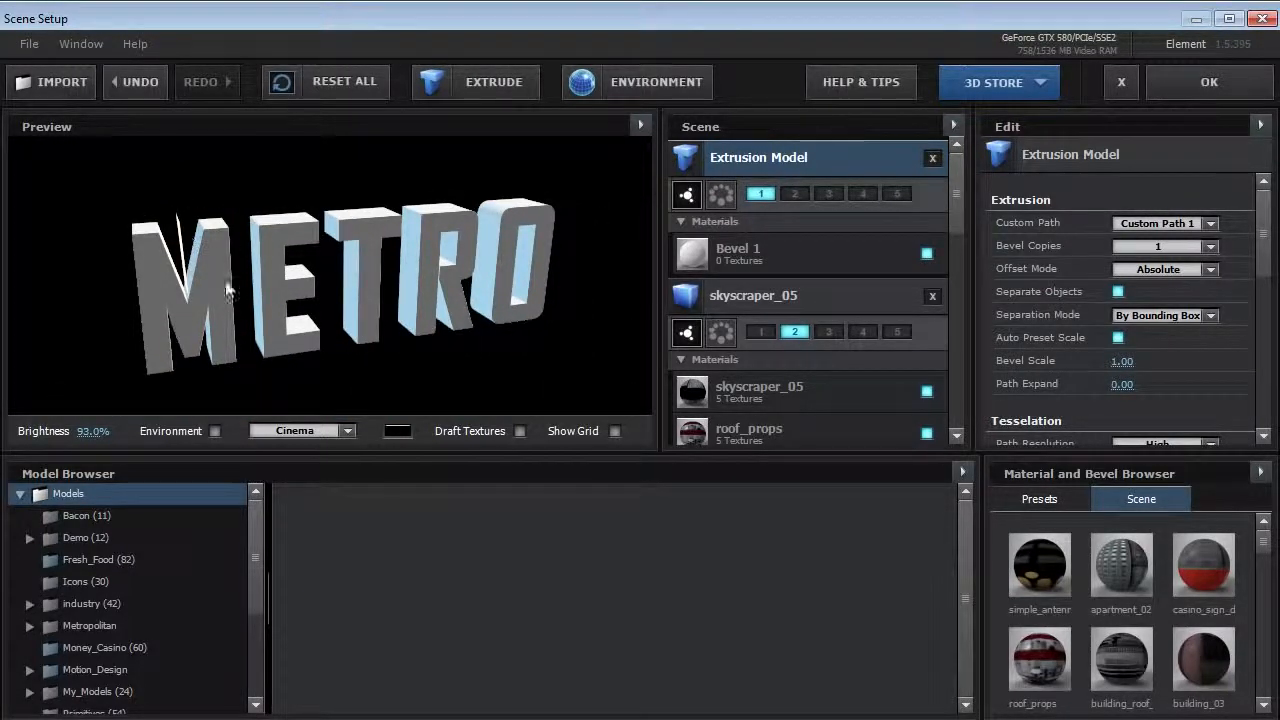
# Step: Set the Extrusion Model's Spike Filter to 0.17 to remove the spike on the letter M
pyautogui.moveTo(1266, 243); pyautogui.dragTo(1265, 294)
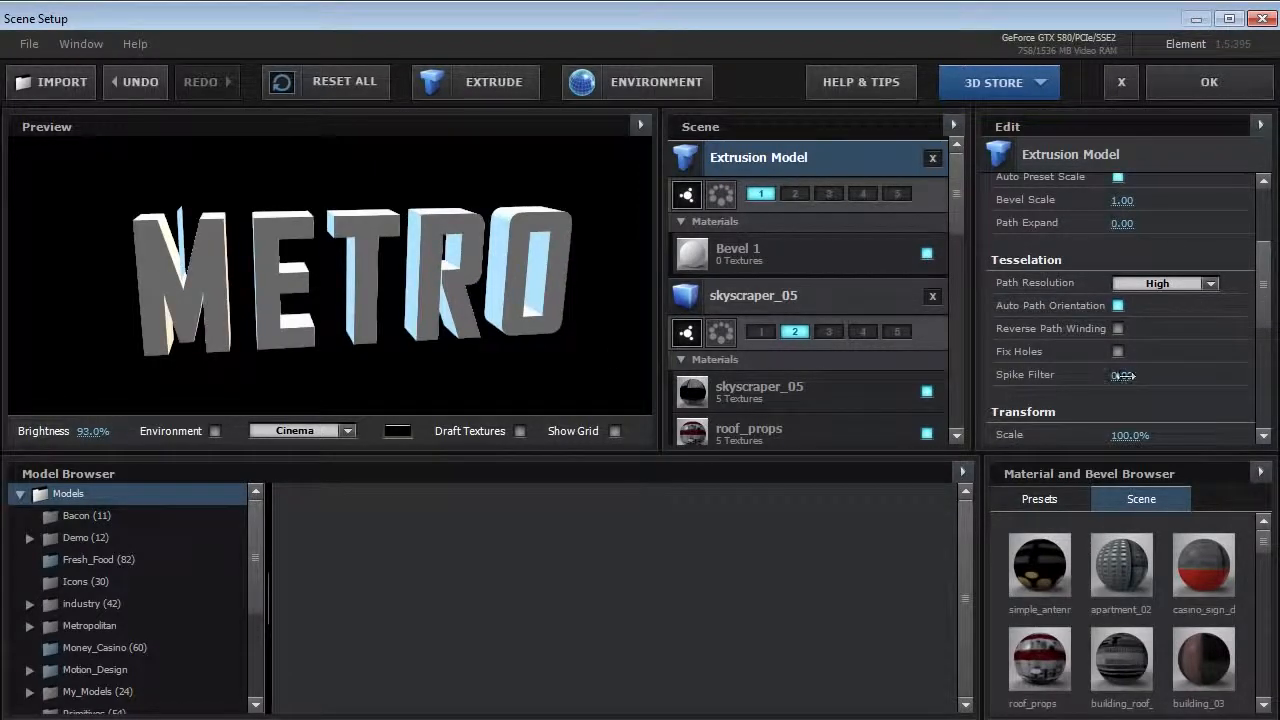
pyautogui.moveTo(1122, 375); pyautogui.dragTo(1140, 374)
pyautogui.moveTo(548, 305); pyautogui.dragTo(449, 251)
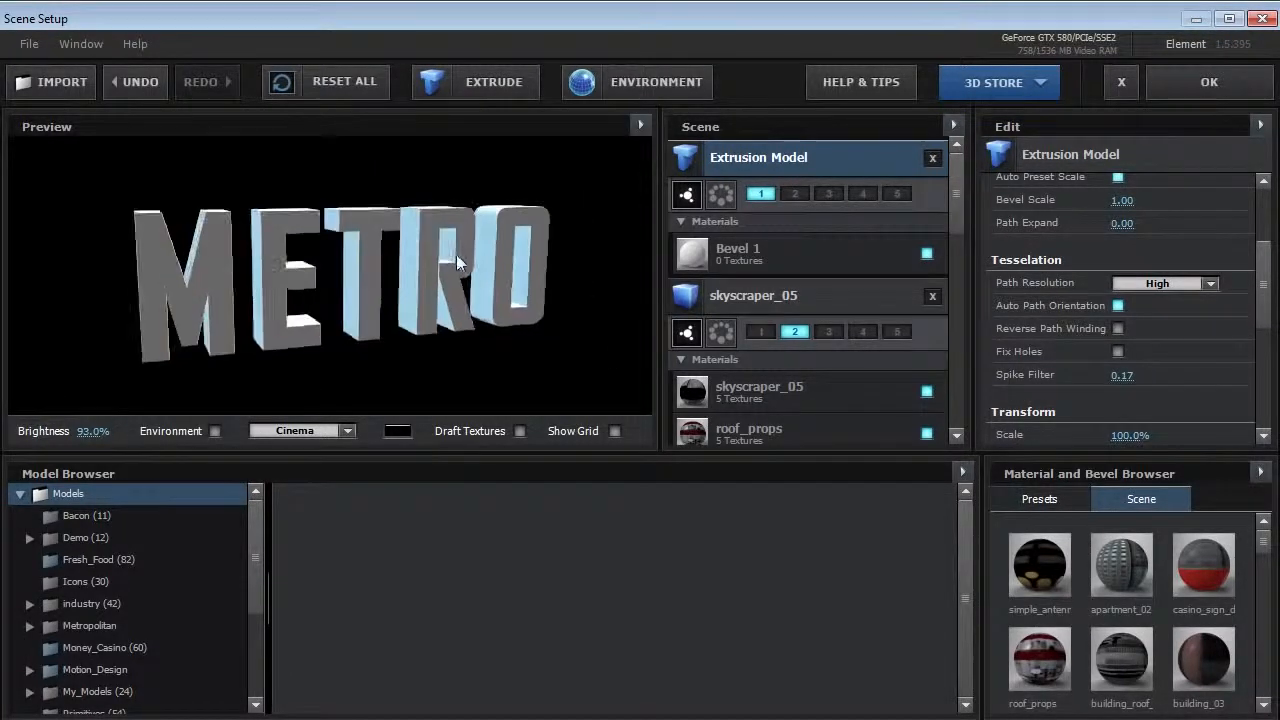
# Step: Enlarge the Material and Bevel Browser, open the Bevels presets, and apply the 3-layer bevel to the METRO extrusion
pyautogui.click(1045, 499)
pyautogui.moveTo(1076, 583); pyautogui.dragTo(1123, 590)
pyautogui.moveTo(980, 560); pyautogui.dragTo(888, 560)
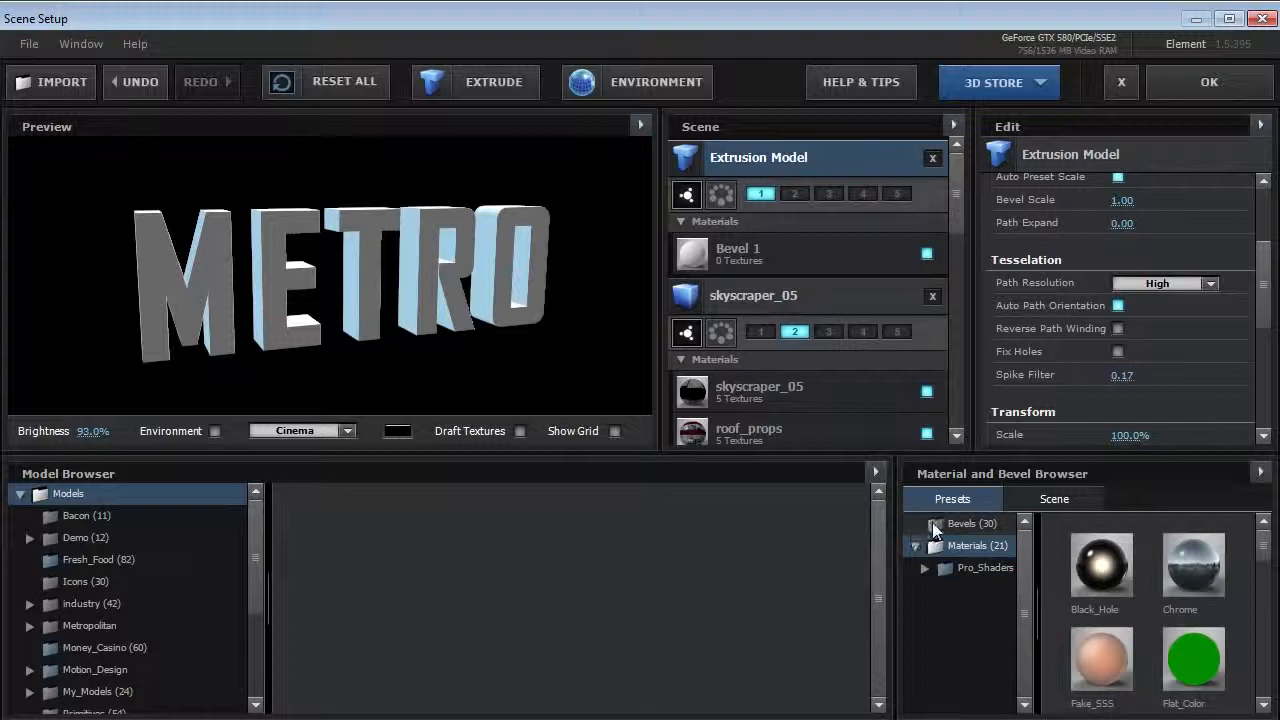
pyautogui.click(934, 528)
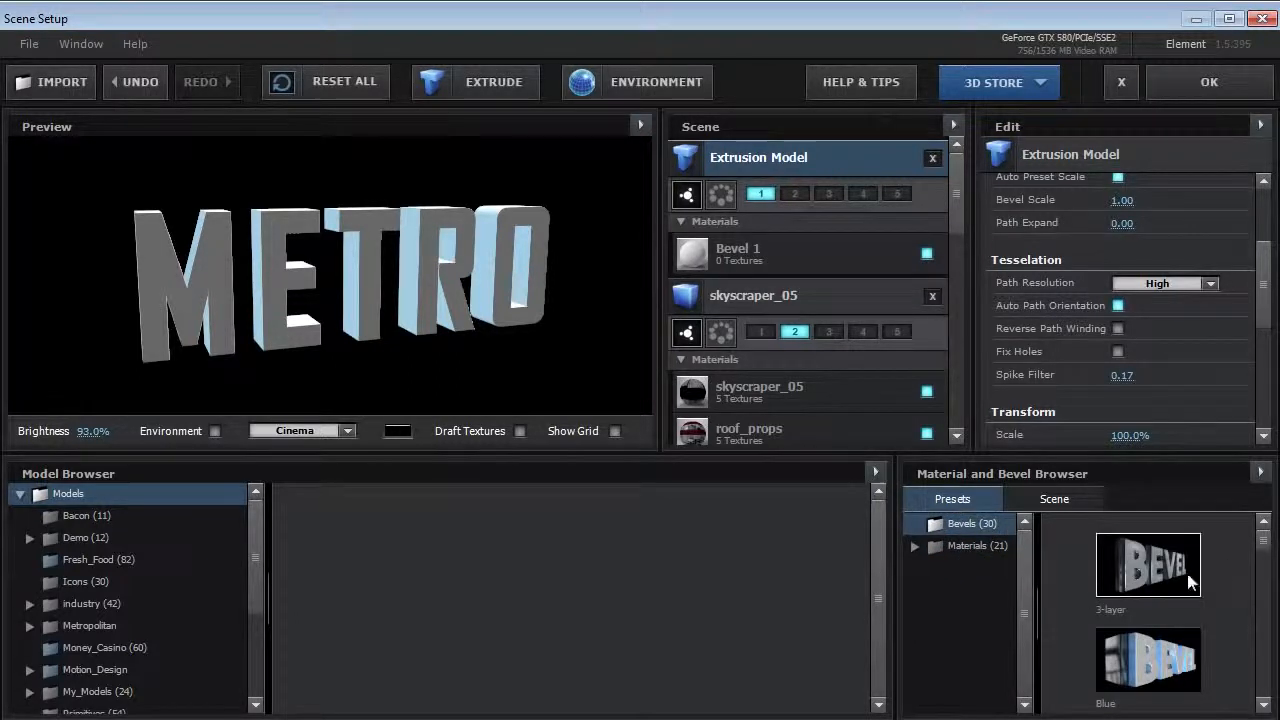
pyautogui.click(1146, 577)
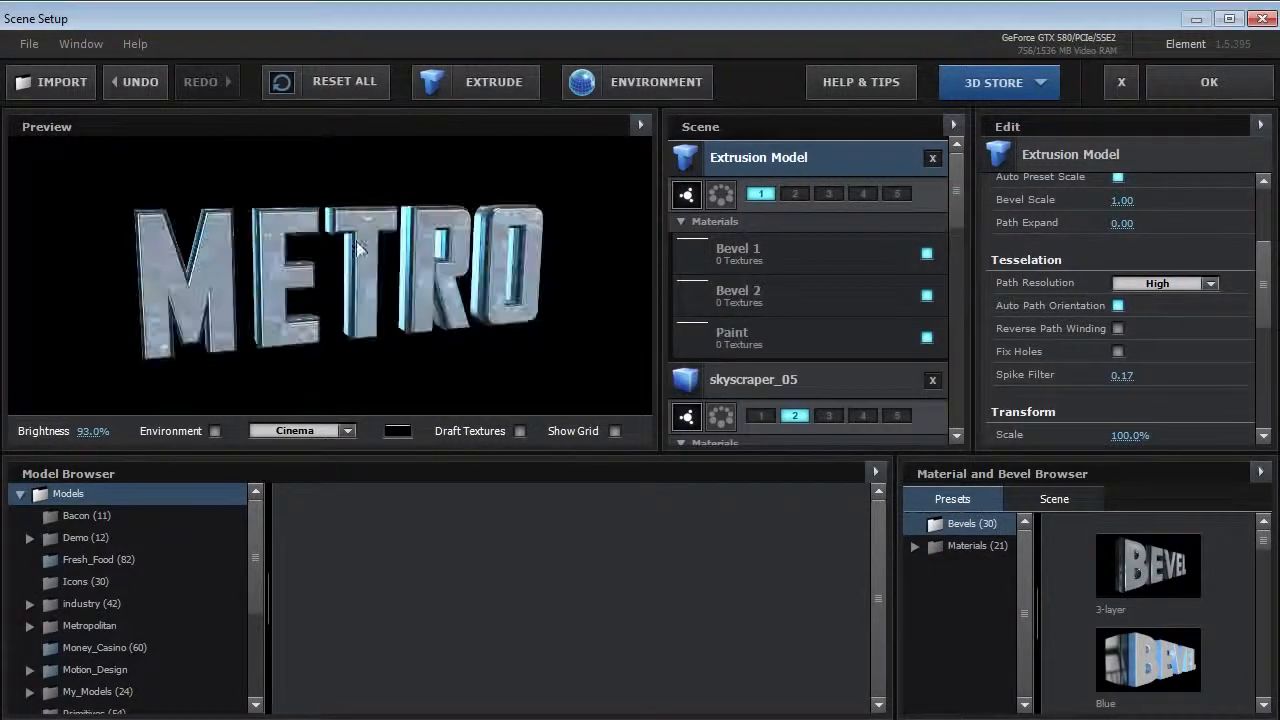
pyautogui.moveTo(342, 293)
pyautogui.mouseDown()
pyautogui.moveTo(394, 271)
pyautogui.moveTo(348, 270)
pyautogui.mouseUp()
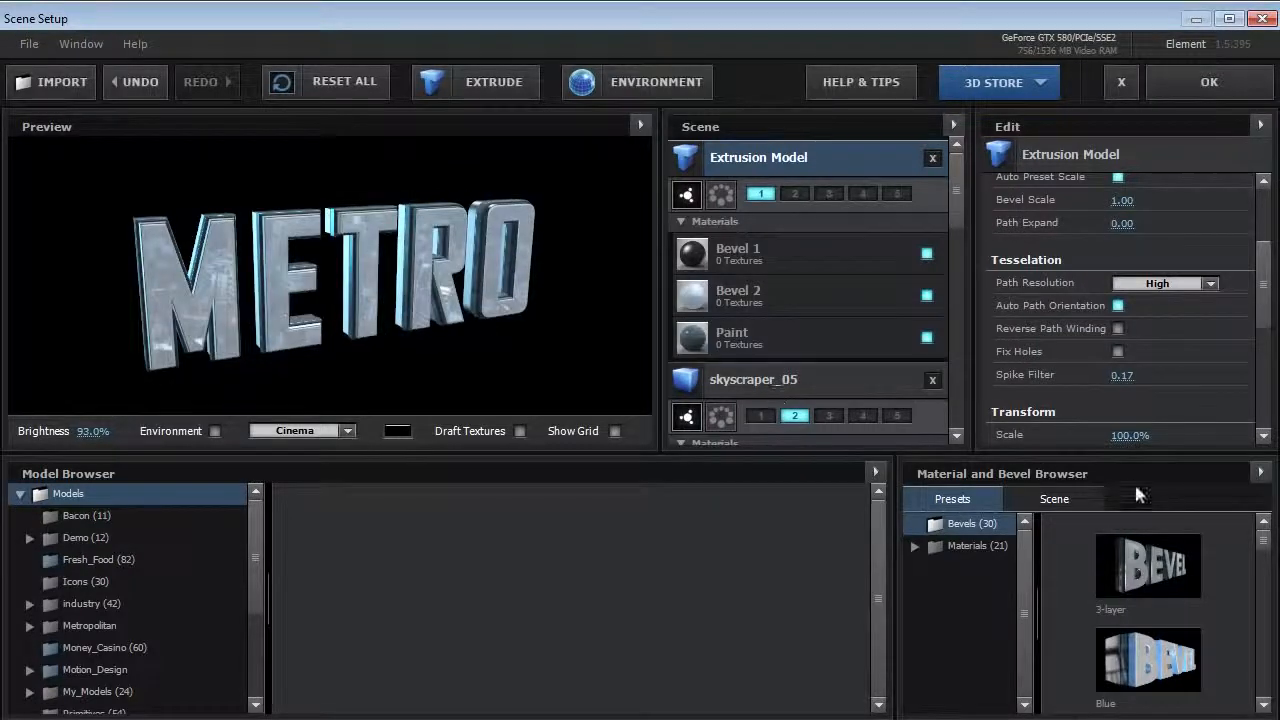
# Step: Replace the METRO extrusion's bevel with the Soft_Metal preset
pyautogui.moveTo(1262, 543); pyautogui.dragTo(1262, 631)
pyautogui.moveTo(1262, 631); pyautogui.dragTo(1262, 665)
pyautogui.moveTo(1148, 590); pyautogui.dragTo(329, 294)
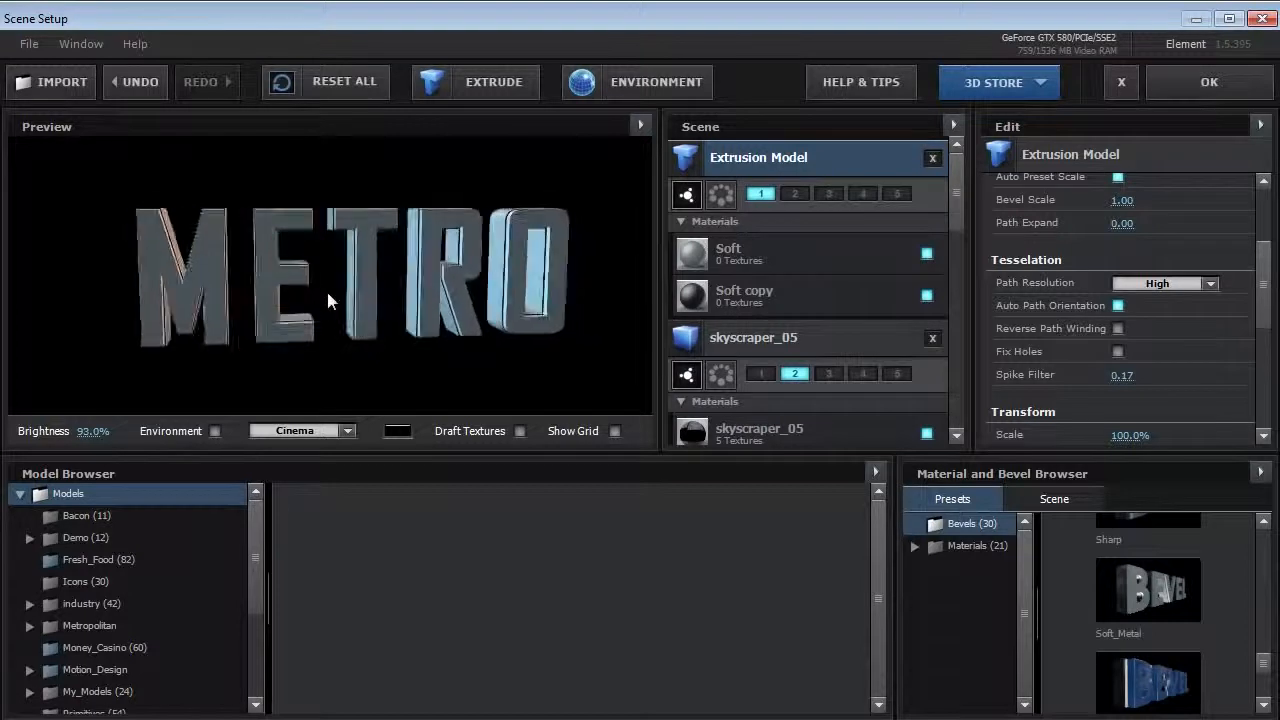
# Step: Switch the Scene Setup preview lighting to Default Lights and view the METRO extrusion from an angle
pyautogui.click(292, 431)
pyautogui.click(289, 434)
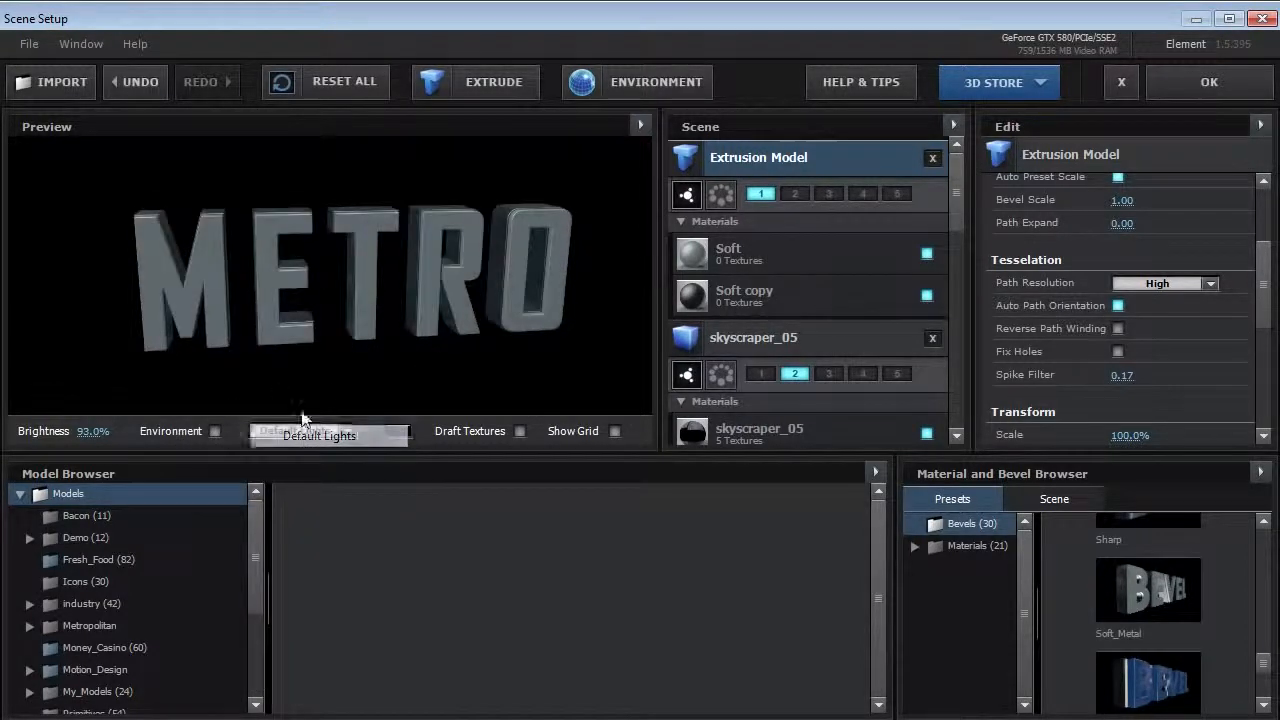
pyautogui.moveTo(432, 280); pyautogui.dragTo(503, 304)
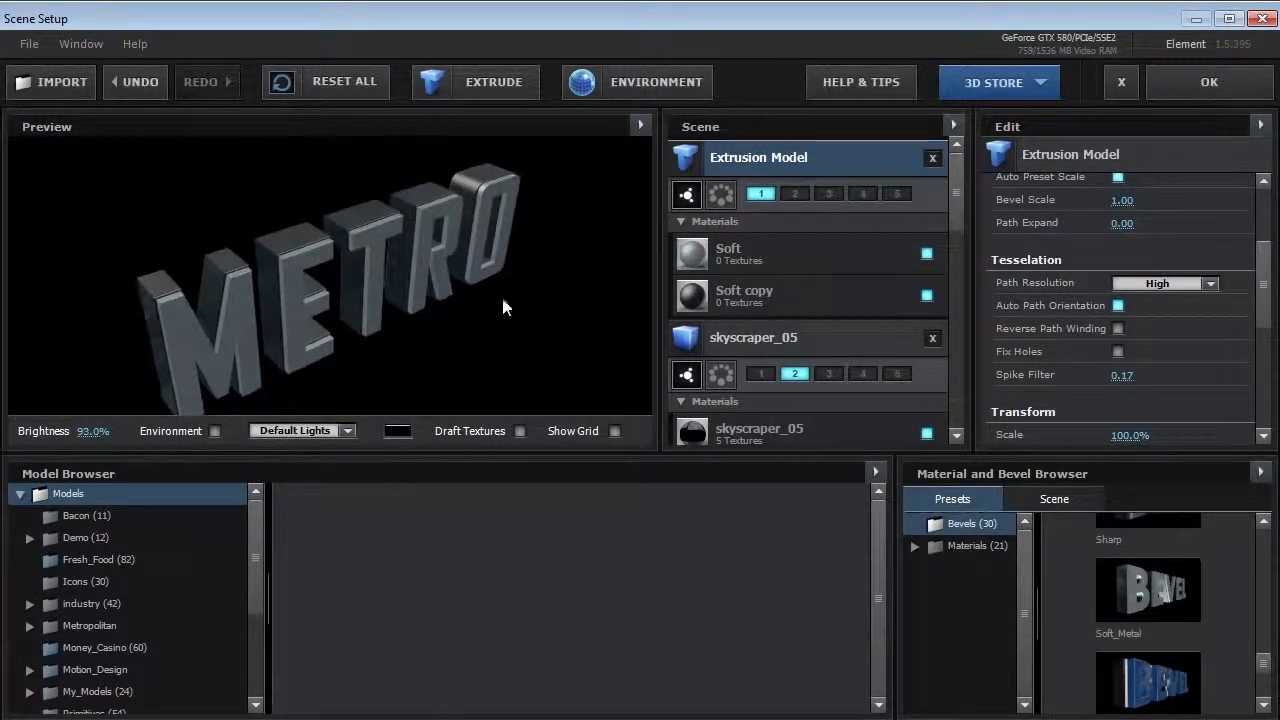
# Step: Set the Soft copy material's Diffuse Color to a very dark blue-gray and check the METRO letters in the preview
pyautogui.click(757, 292)
pyautogui.moveTo(1262, 234); pyautogui.dragTo(1262, 275)
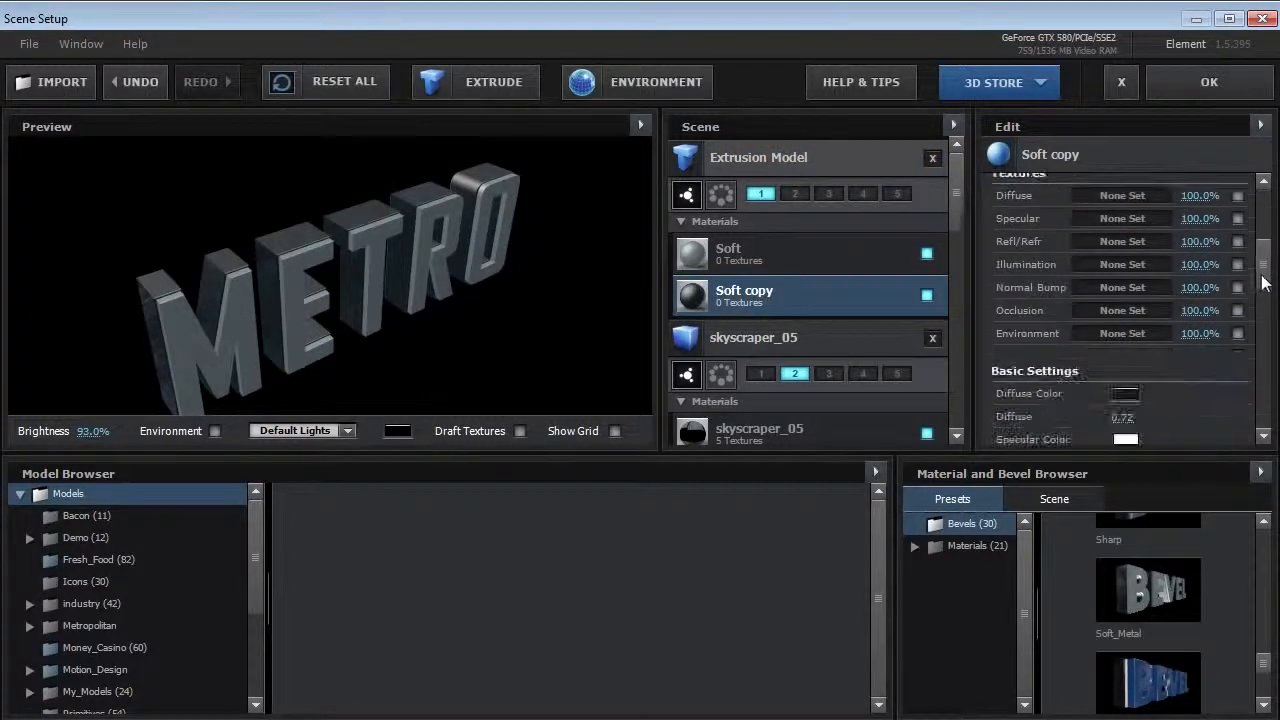
pyautogui.click(1125, 403)
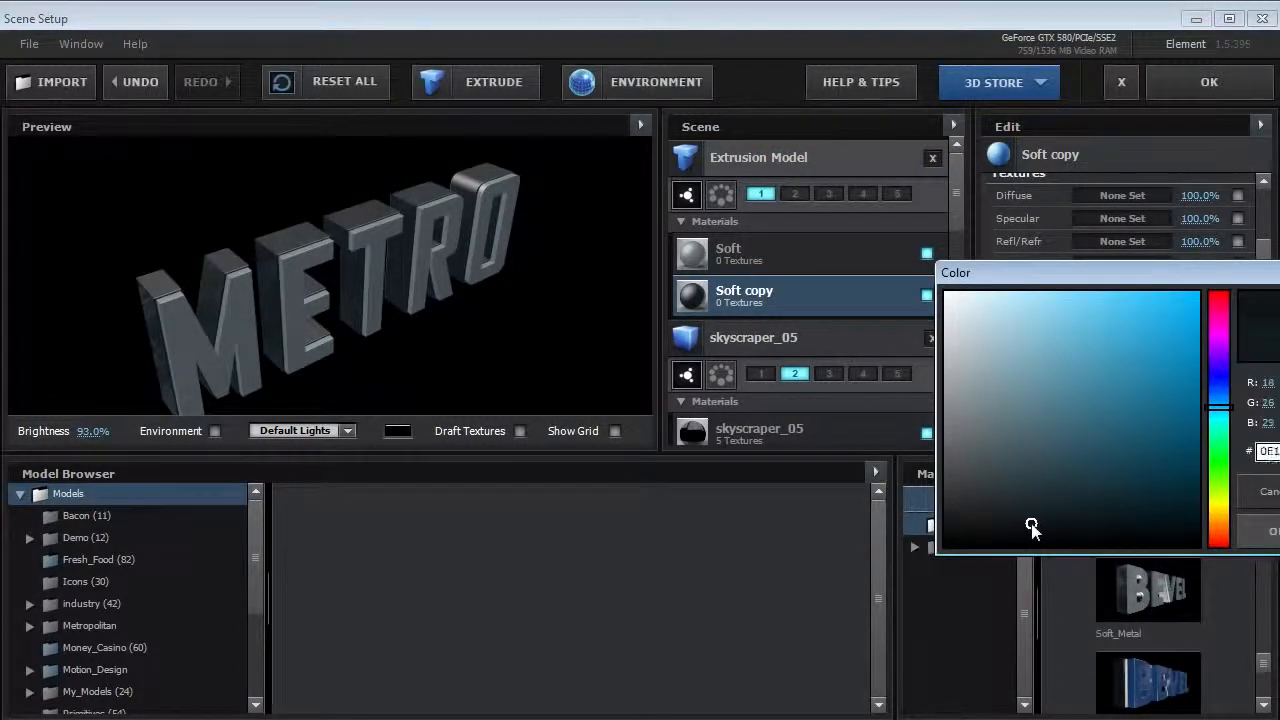
pyautogui.click(1265, 531)
pyautogui.moveTo(369, 249); pyautogui.dragTo(314, 214)
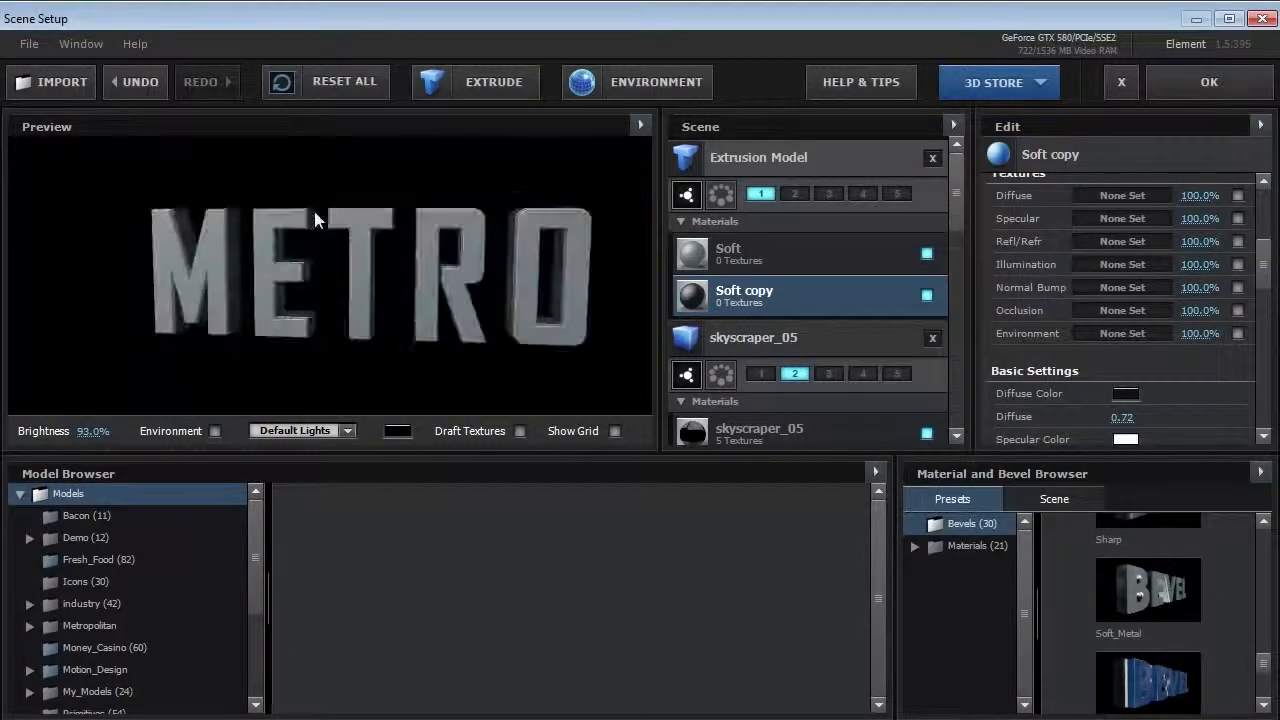
# Step: Set the Soft material's Diffuse Color to a light gray and check the METRO letters in the preview
pyautogui.click(728, 254)
pyautogui.click(1125, 394)
pyautogui.moveTo(970, 370); pyautogui.dragTo(965, 358)
pyautogui.click(1262, 532)
pyautogui.moveTo(440, 268)
pyautogui.mouseDown()
pyautogui.moveTo(393, 292)
pyautogui.moveTo(530, 293)
pyautogui.moveTo(381, 288)
pyautogui.moveTo(379, 299)
pyautogui.moveTo(440, 284)
pyautogui.mouseUp()
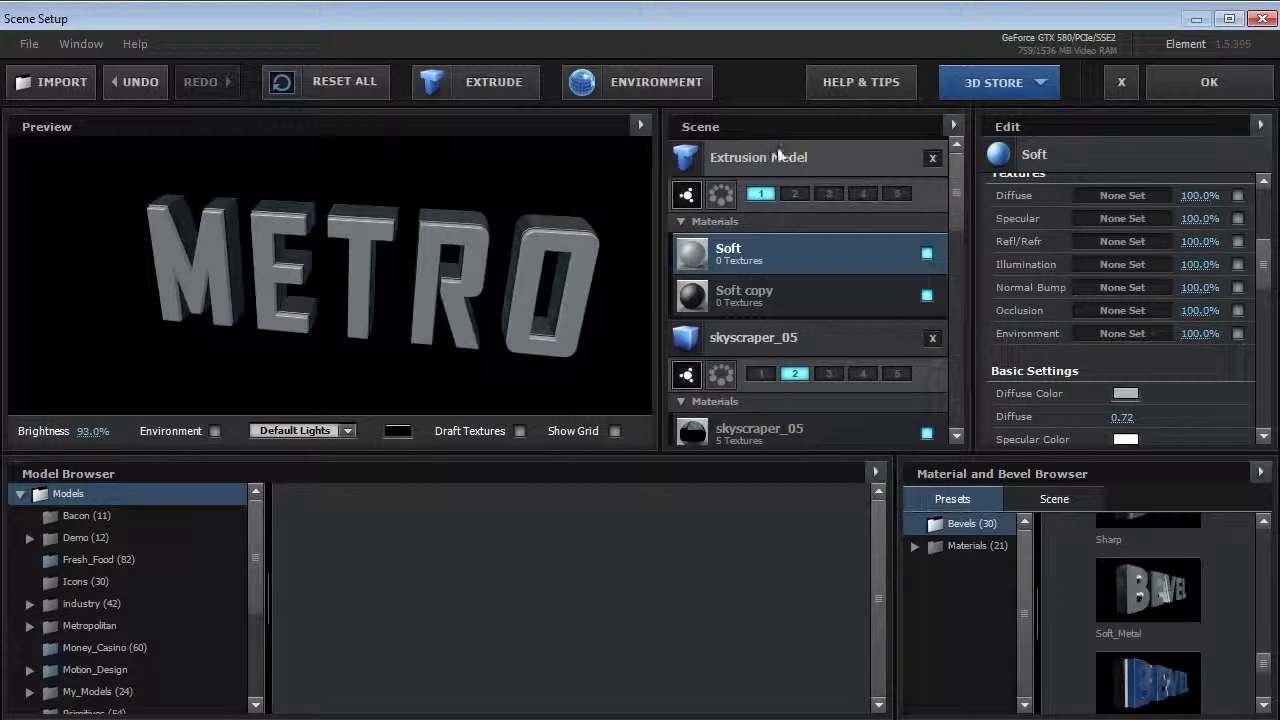
# Step: Set the Extrusion Model's Bevel Scale to 1.01 and check the bevel in the preview
pyautogui.click(779, 155)
pyautogui.scroll(2, 1224, 318)
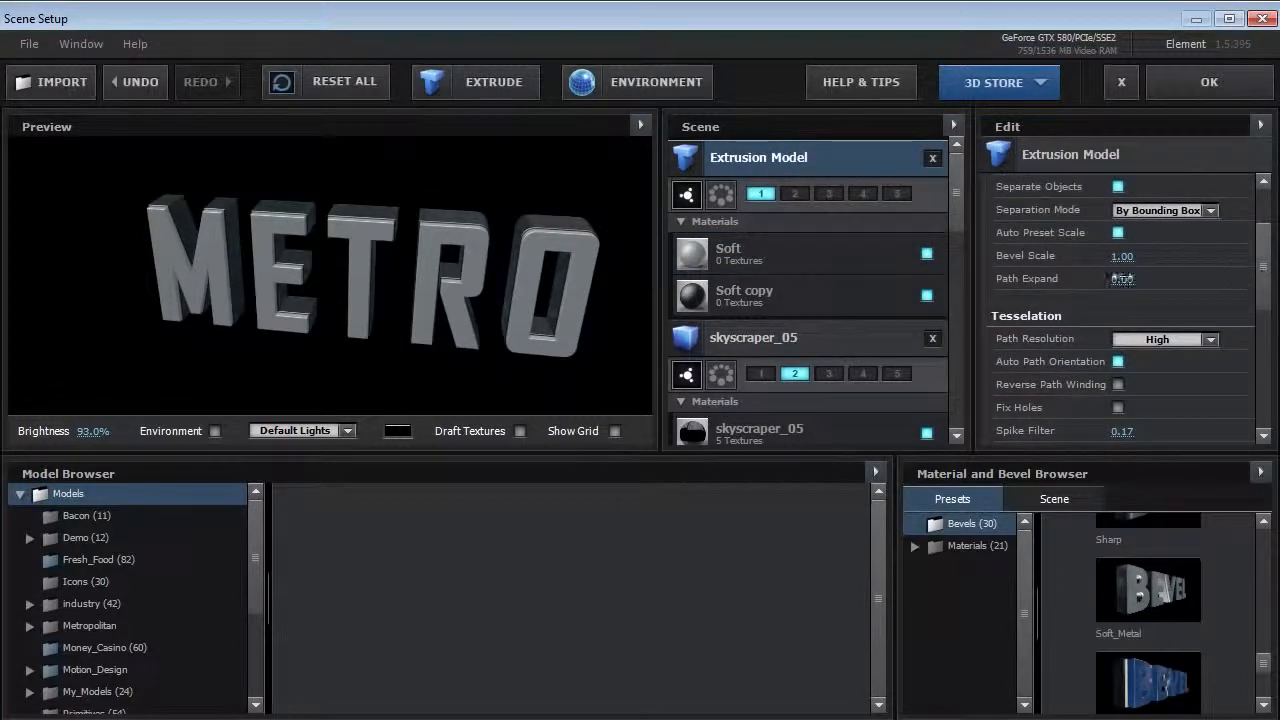
pyautogui.moveTo(1123, 257); pyautogui.dragTo(1137, 284)
pyautogui.moveTo(520, 273)
pyautogui.mouseDown()
pyautogui.moveTo(556, 301)
pyautogui.moveTo(517, 277)
pyautogui.mouseUp()
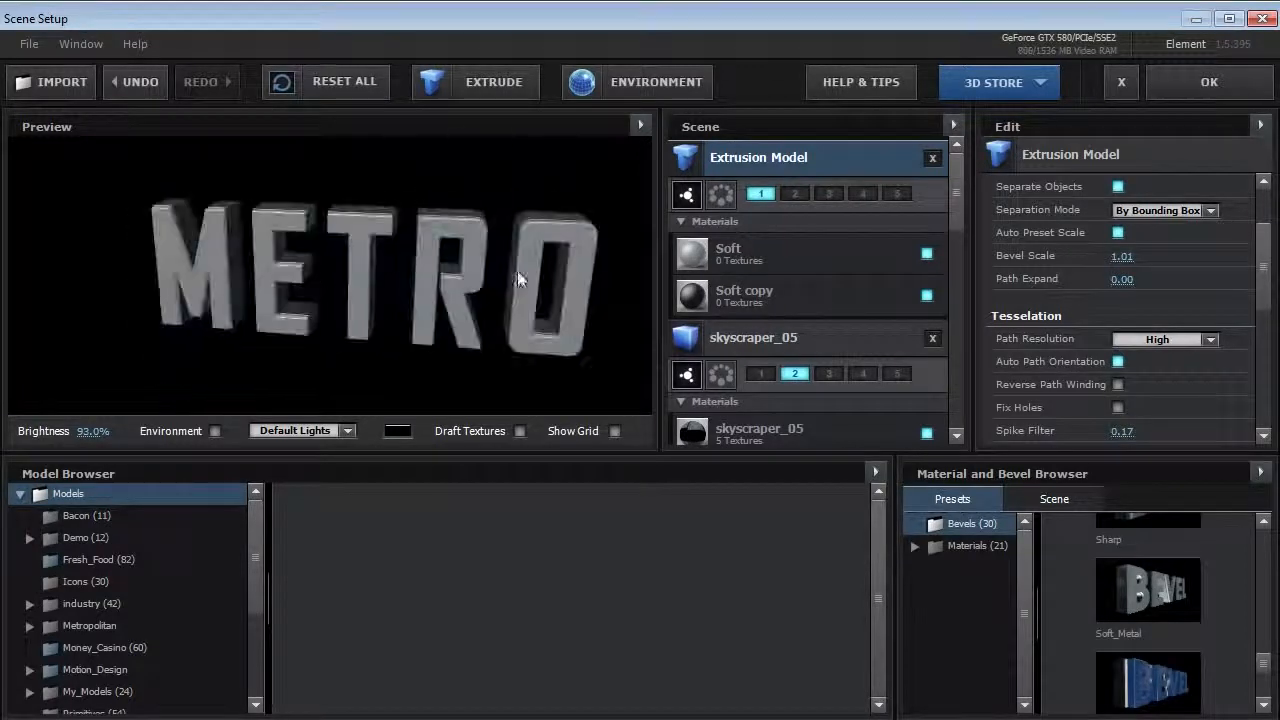
# Step: Assign the Extrusion Model only to group 3 and apply the Scene Setup to the composition
pyautogui.moveTo(959, 199); pyautogui.dragTo(952, 298)
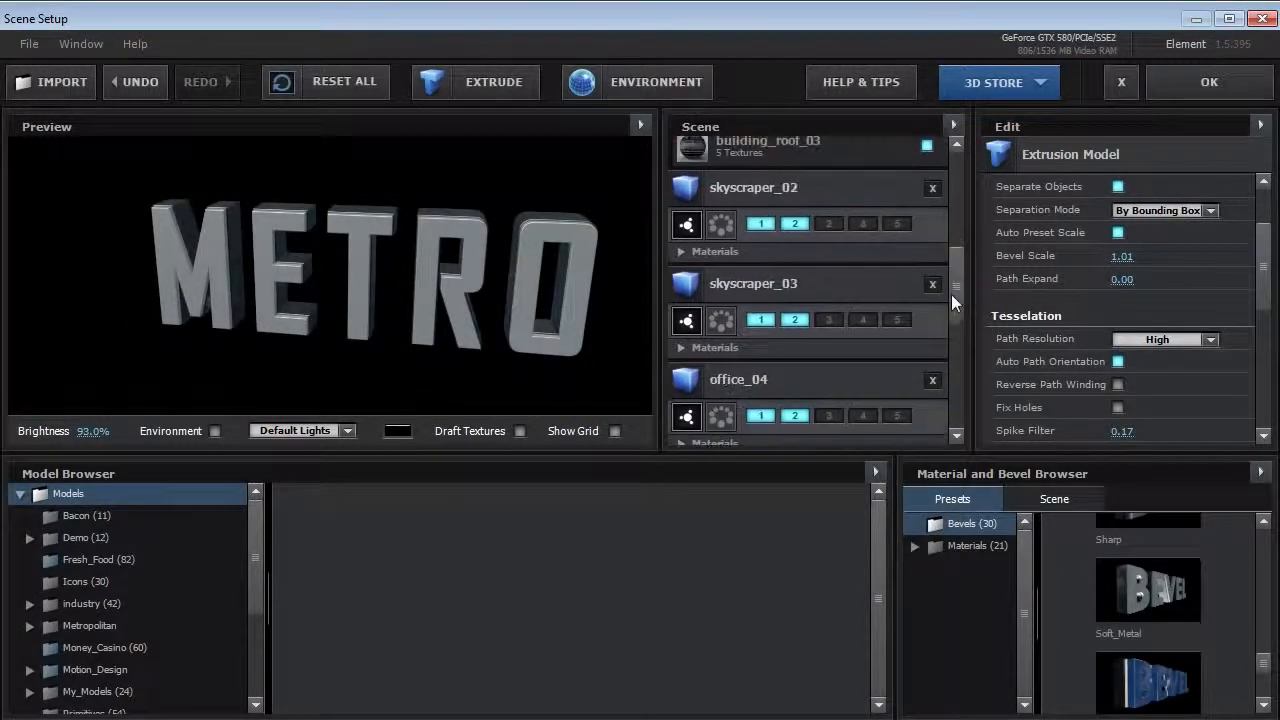
pyautogui.scroll(10, 816, 222)
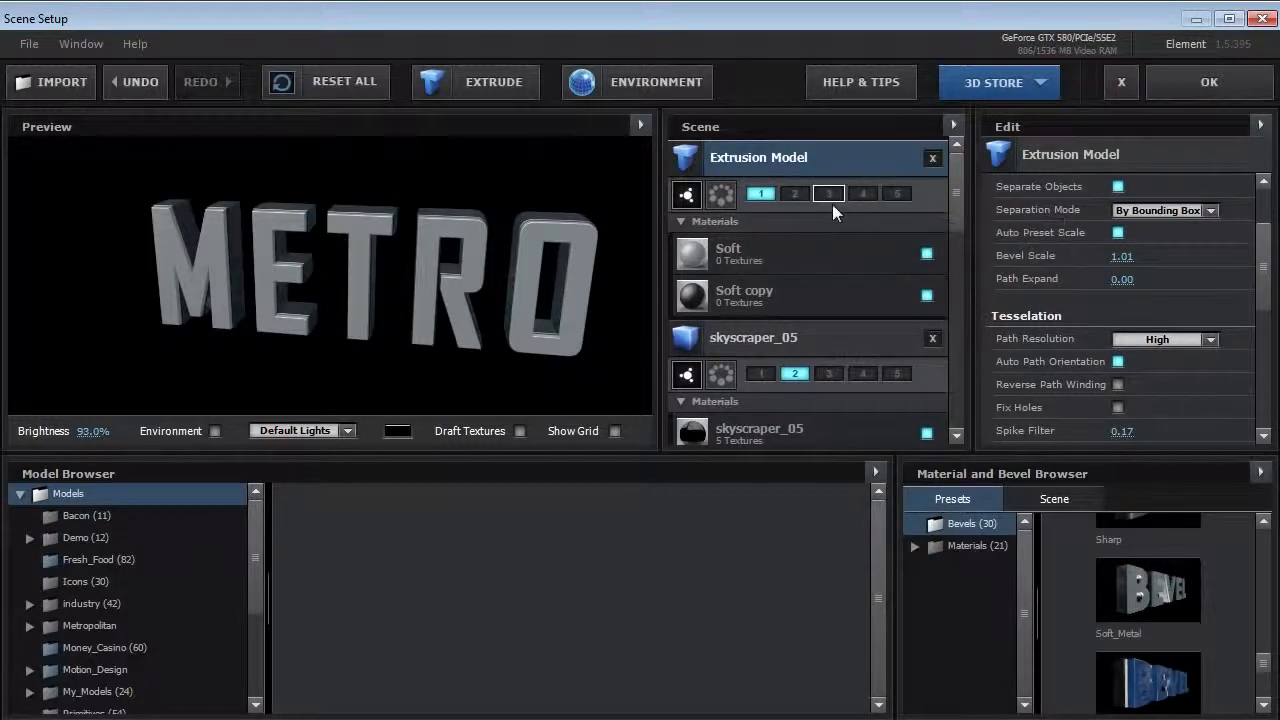
pyautogui.click(828, 194)
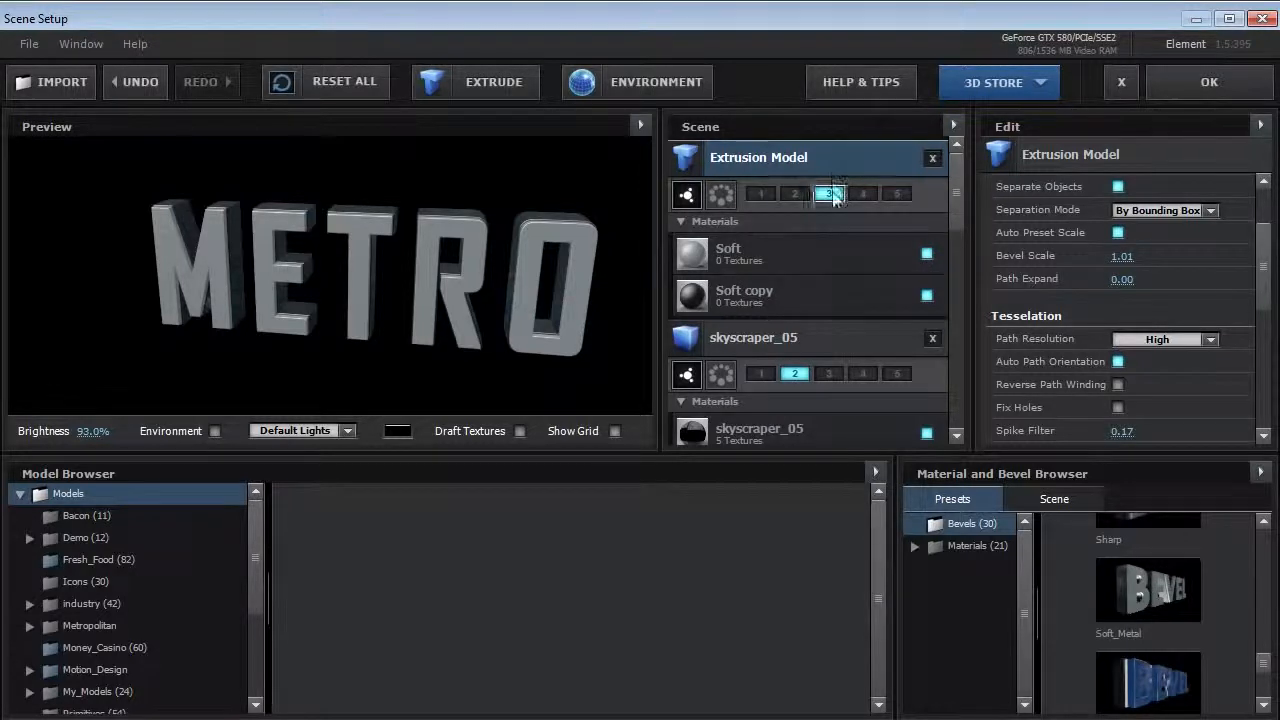
pyautogui.click(761, 195)
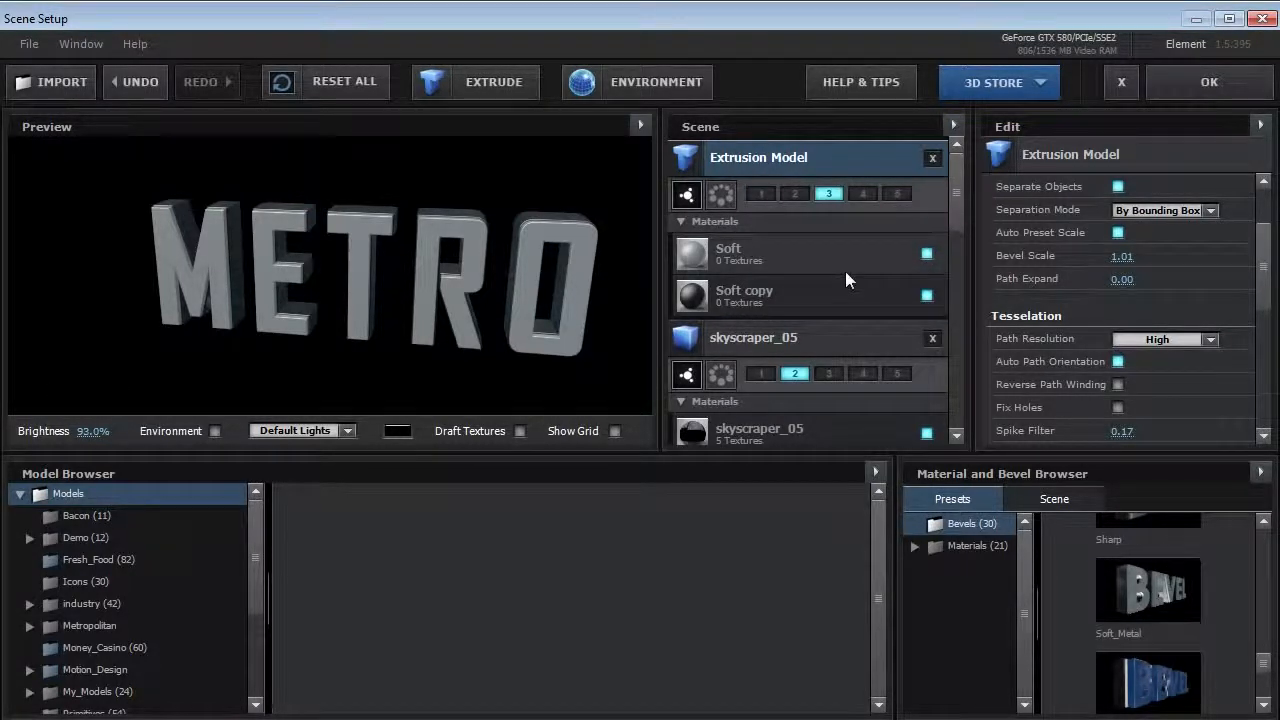
pyautogui.click(1209, 84)
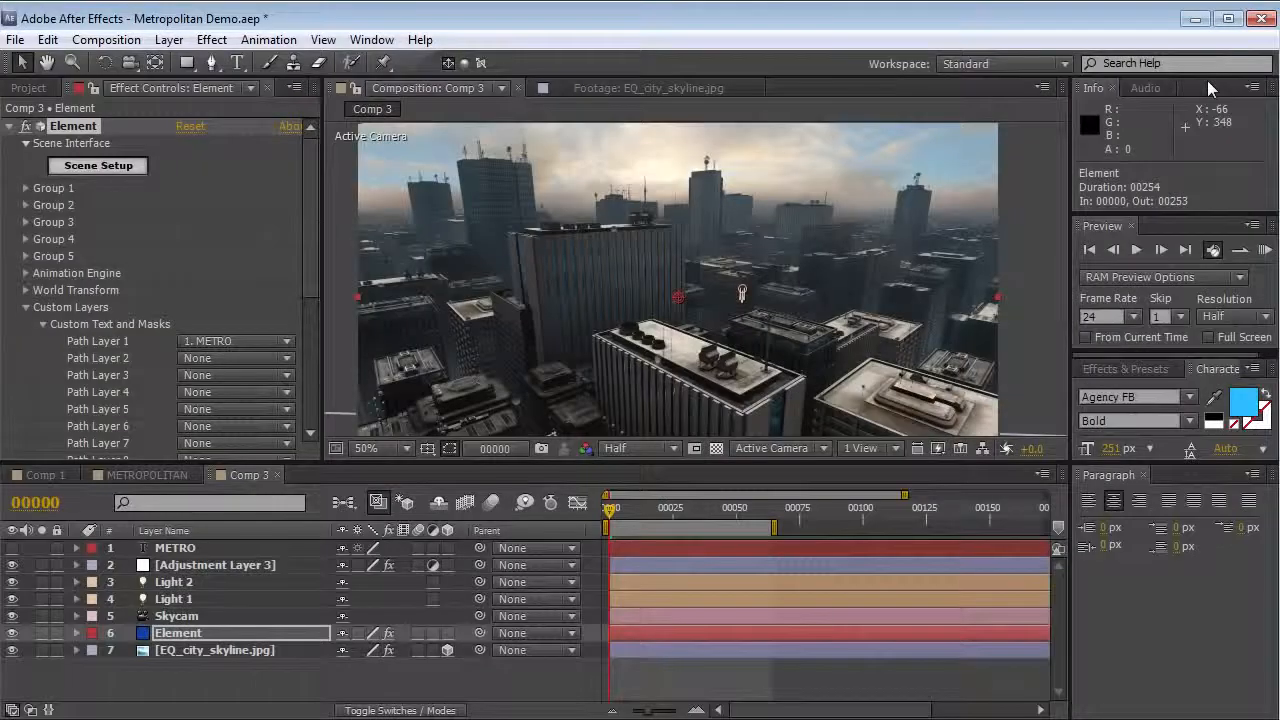
# Step: Set Group 3's Particle Replicator Position XY to 640, -250 and its Y Rotation to 59°
pyautogui.click(27, 222)
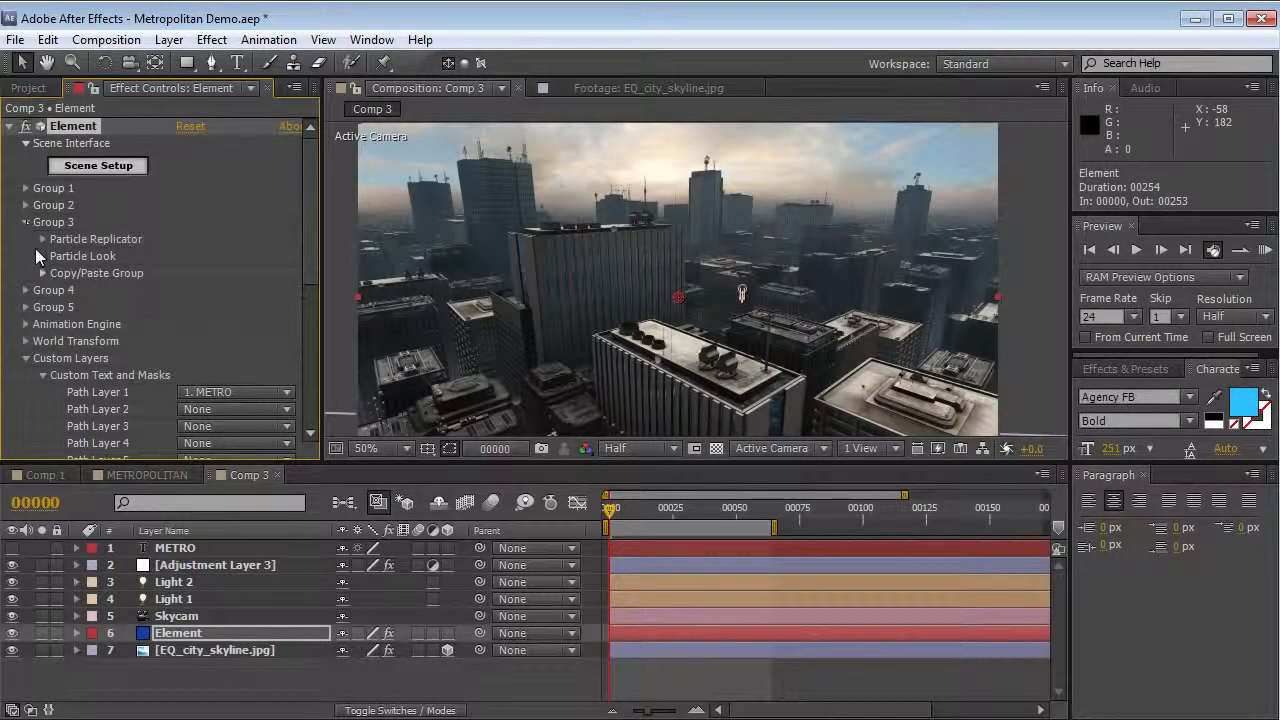
pyautogui.click(42, 256)
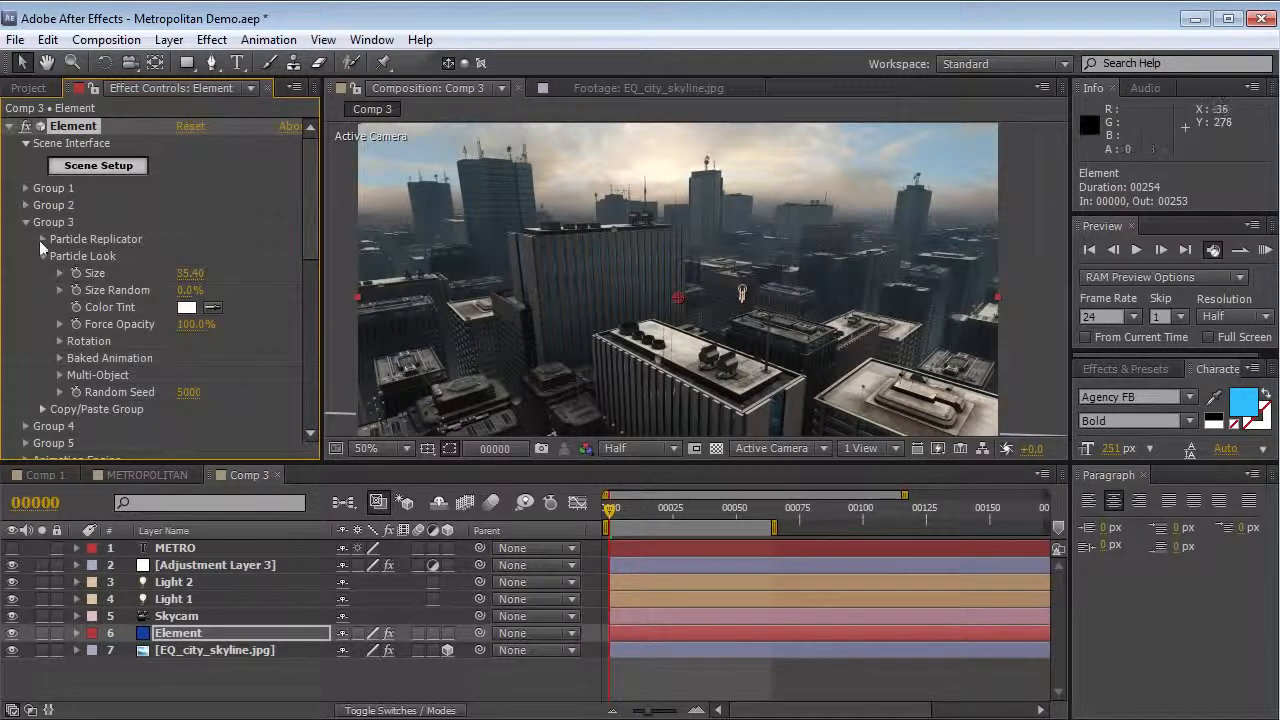
pyautogui.click(43, 240)
pyautogui.moveTo(237, 341); pyautogui.dragTo(185, 352)
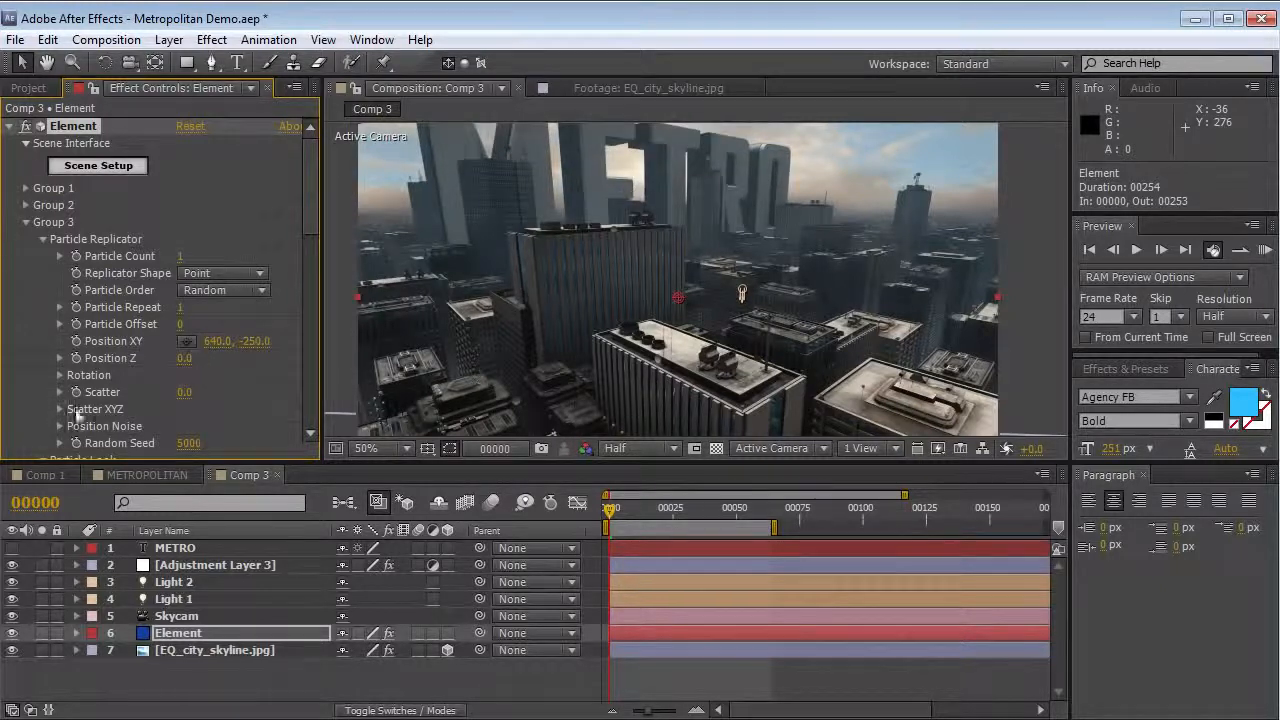
pyautogui.click(60, 375)
pyautogui.moveTo(204, 409); pyautogui.dragTo(256, 400)
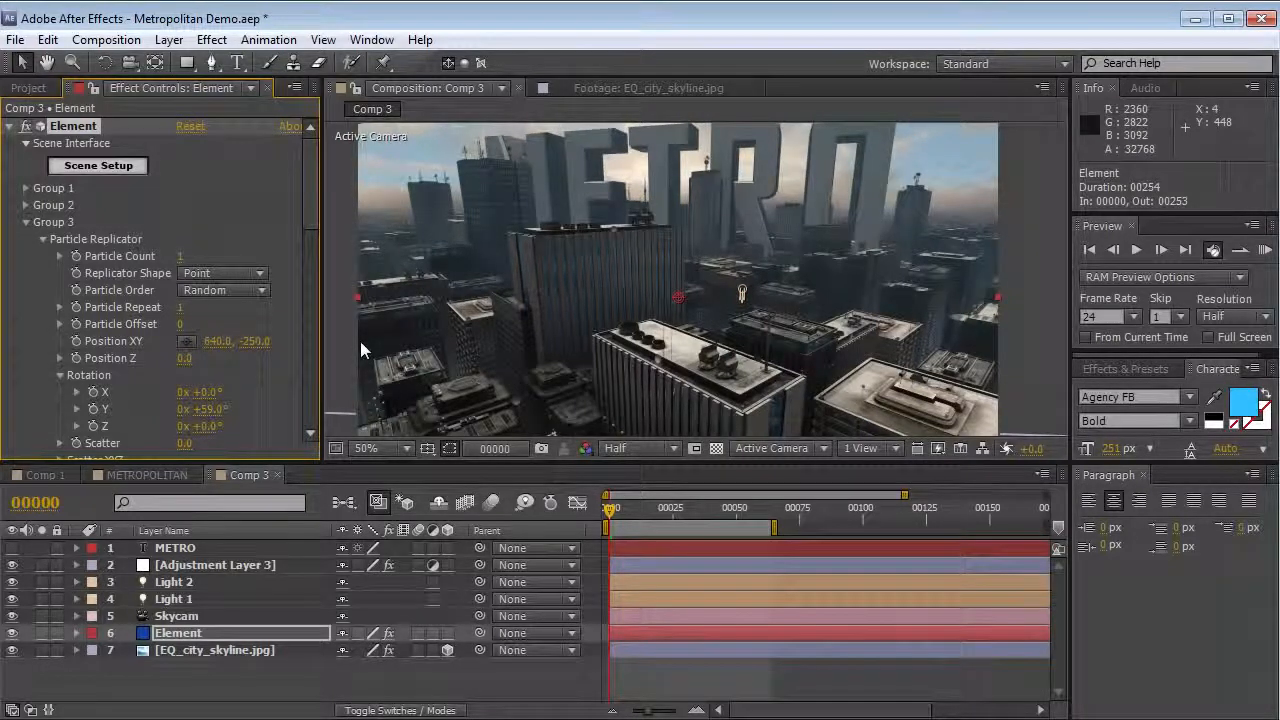
# Step: Set Group 3's Particle Look Size to 27.20 and scrub the first frames to check the METRO text
pyautogui.click(42, 239)
pyautogui.click(43, 256)
pyautogui.moveTo(193, 283); pyautogui.dragTo(115, 275)
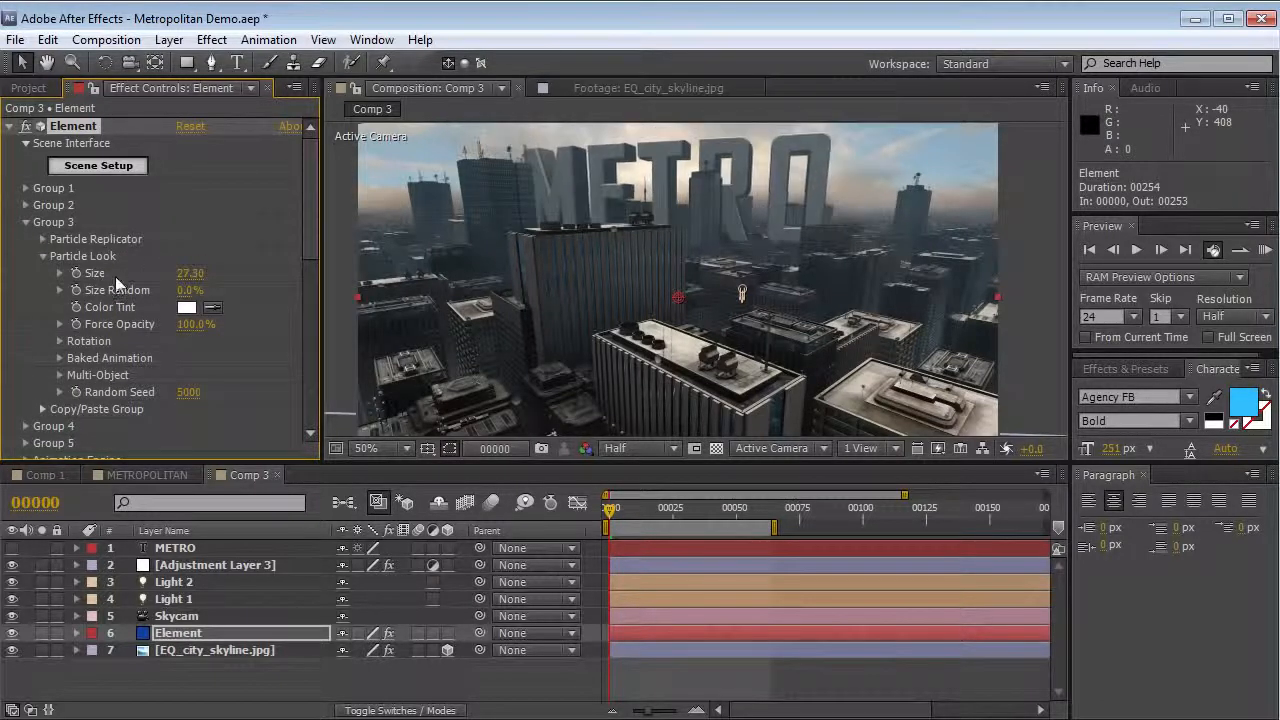
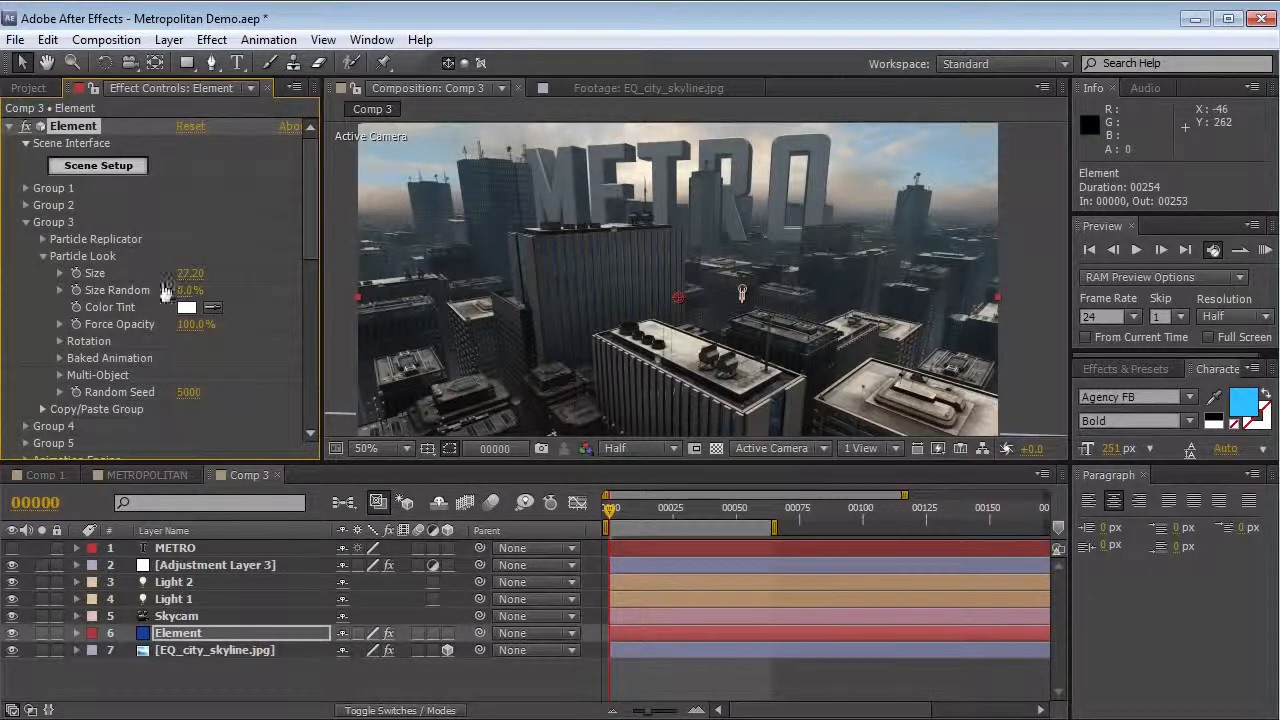
pyautogui.moveTo(634, 510); pyautogui.dragTo(610, 510)
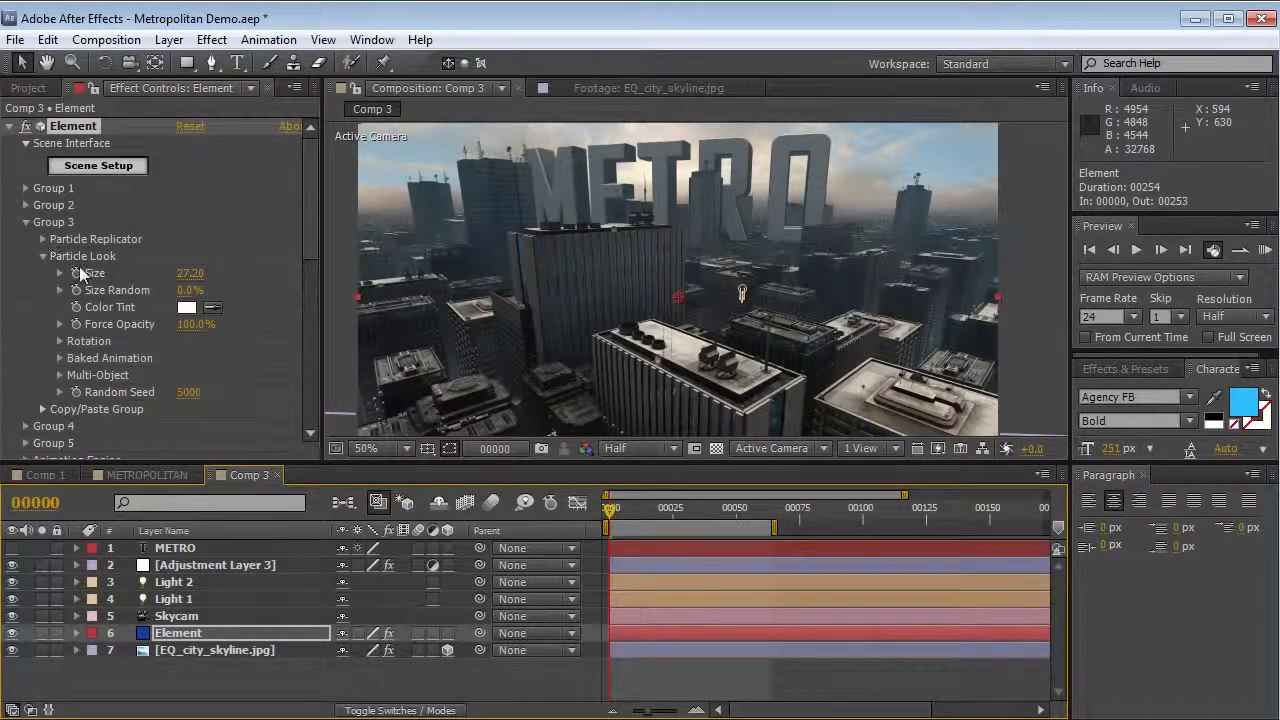
# Step: Reposition the Group 3 text to Position XY 451, -208 and Position Z -360, and reduce its Size to 22.10
pyautogui.click(44, 256)
pyautogui.click(42, 240)
pyautogui.scroll(-1, 42, 241)
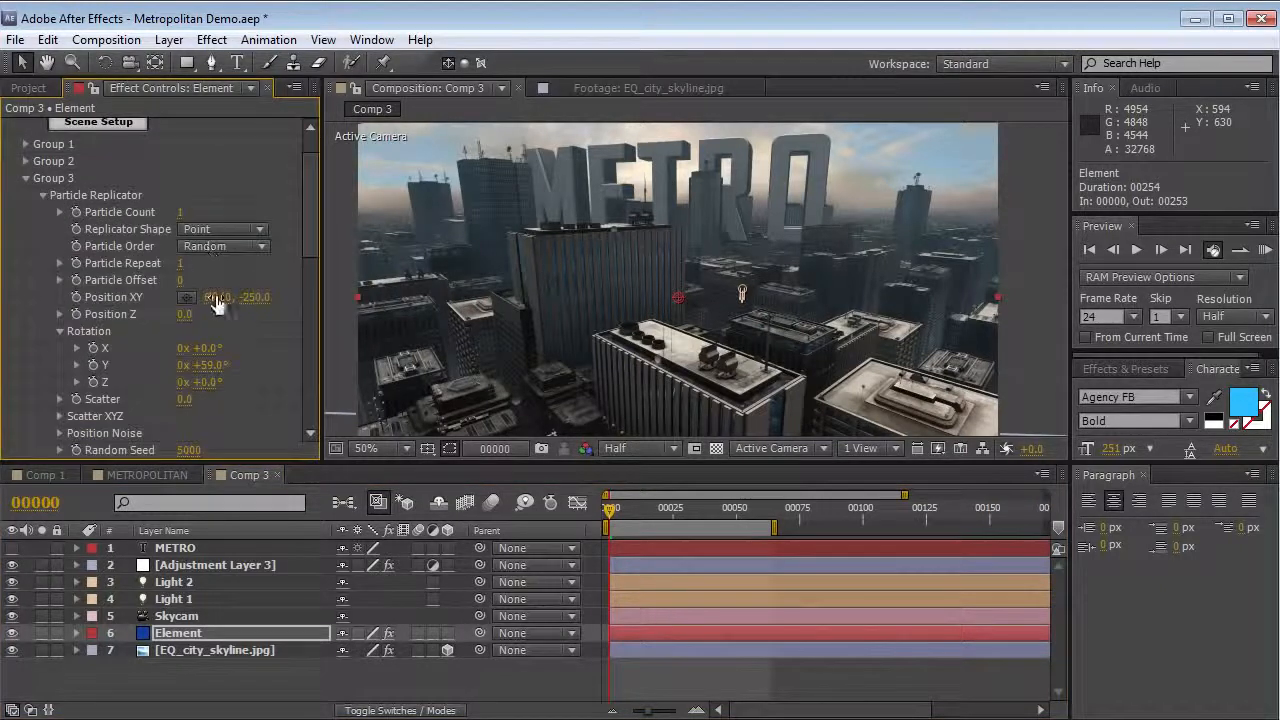
pyautogui.moveTo(228, 296); pyautogui.dragTo(150, 326)
pyautogui.moveTo(84, 328); pyautogui.dragTo(131, 328)
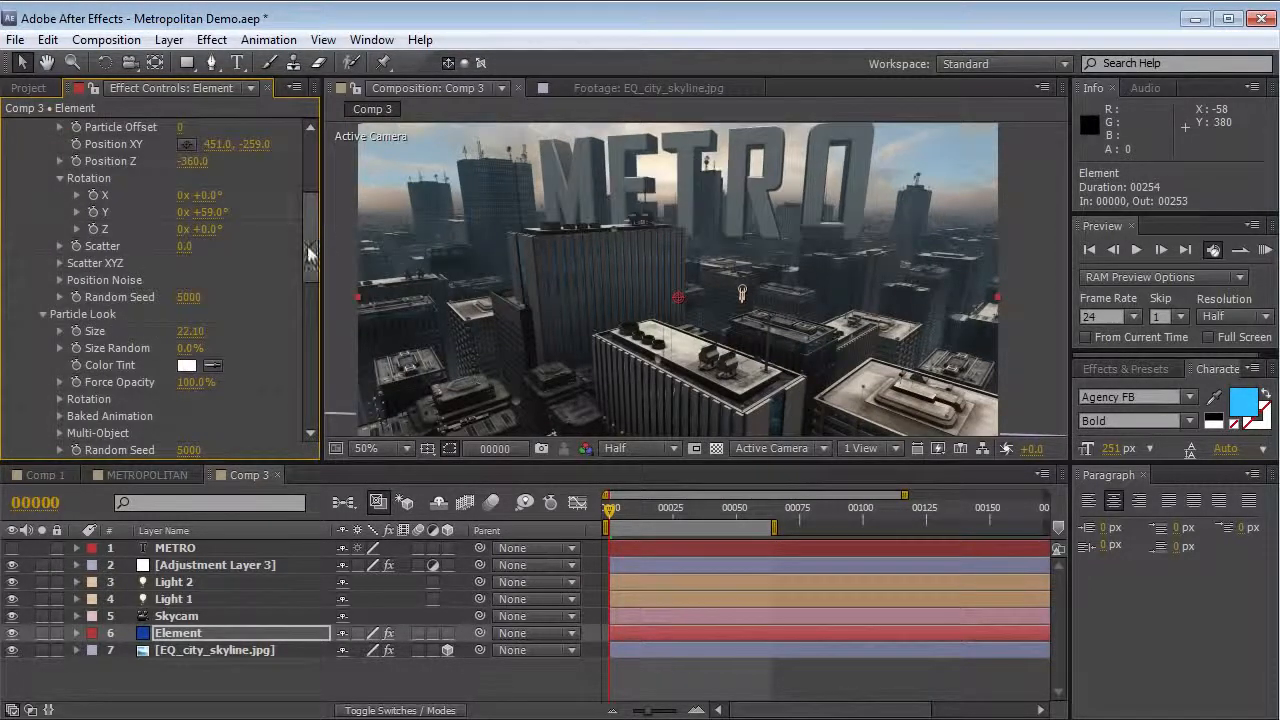
pyautogui.moveTo(310, 255); pyautogui.dragTo(310, 247)
pyautogui.moveTo(254, 174); pyautogui.dragTo(338, 142)
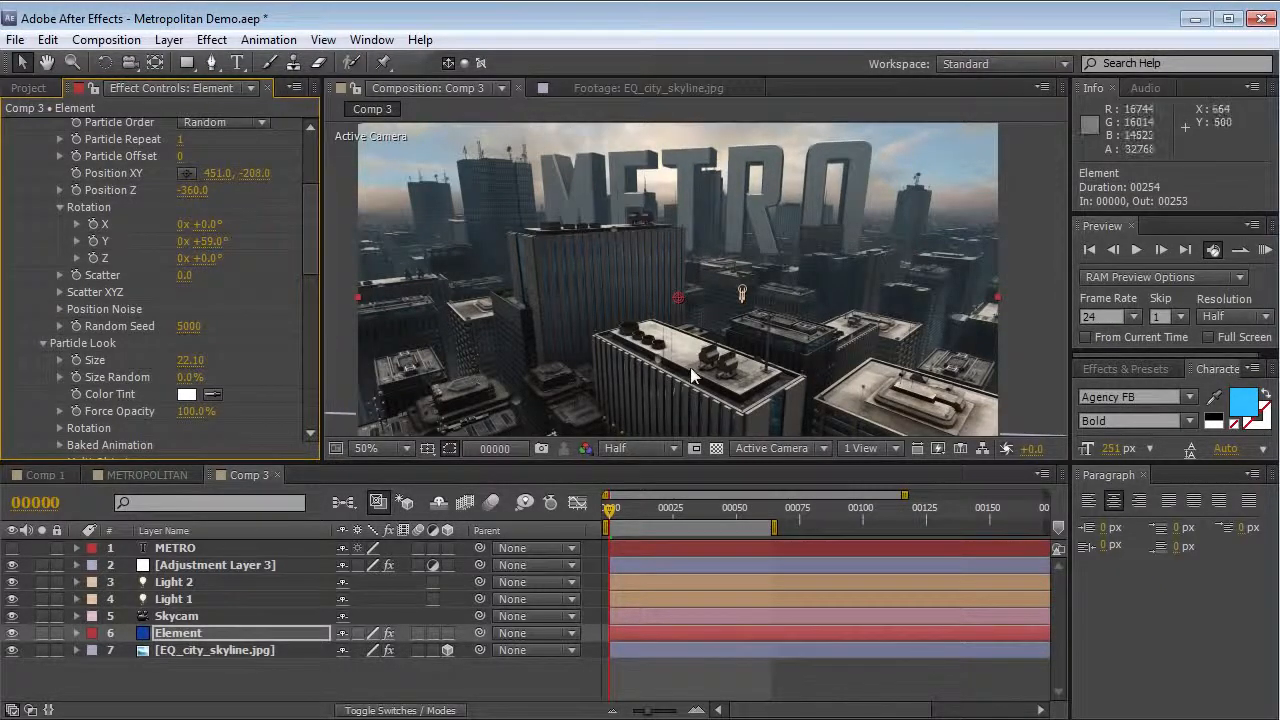
# Step: Keyframe the Skycam's Point of Interest and Position at frame 0, and move the camera to a new view of METRO at frame 62
pyautogui.click(175, 619)
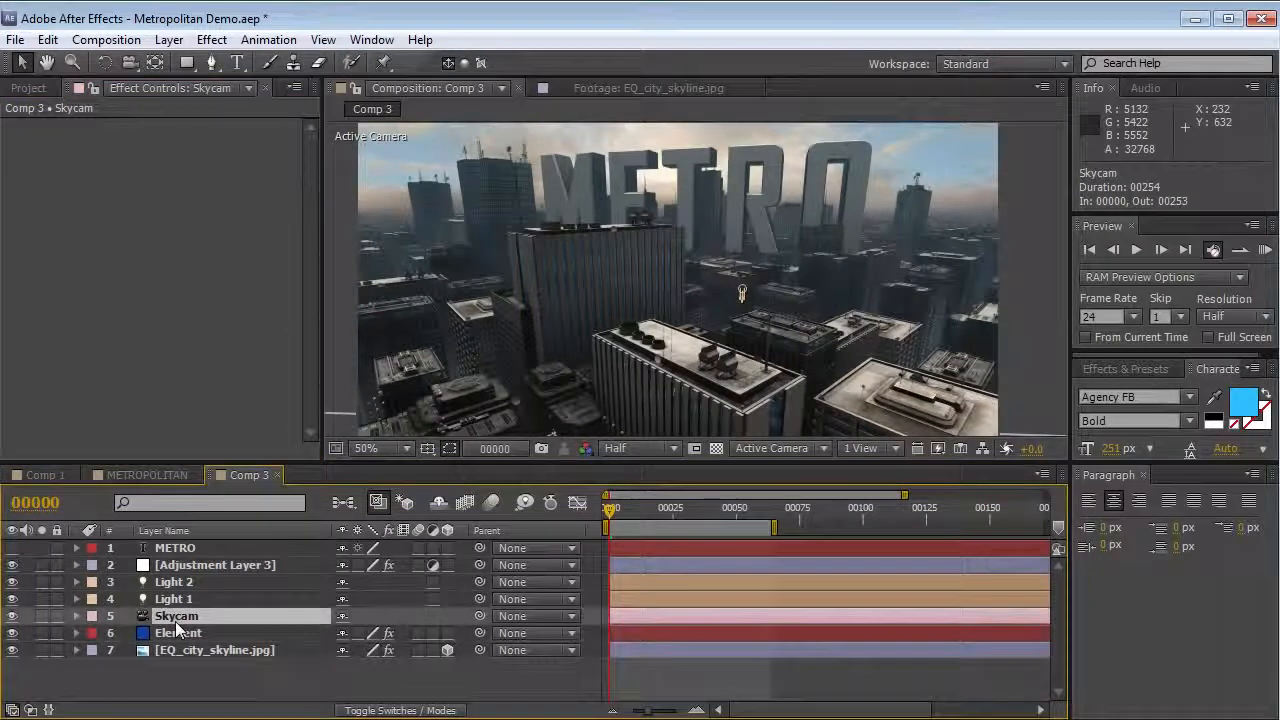
pyautogui.press('a')
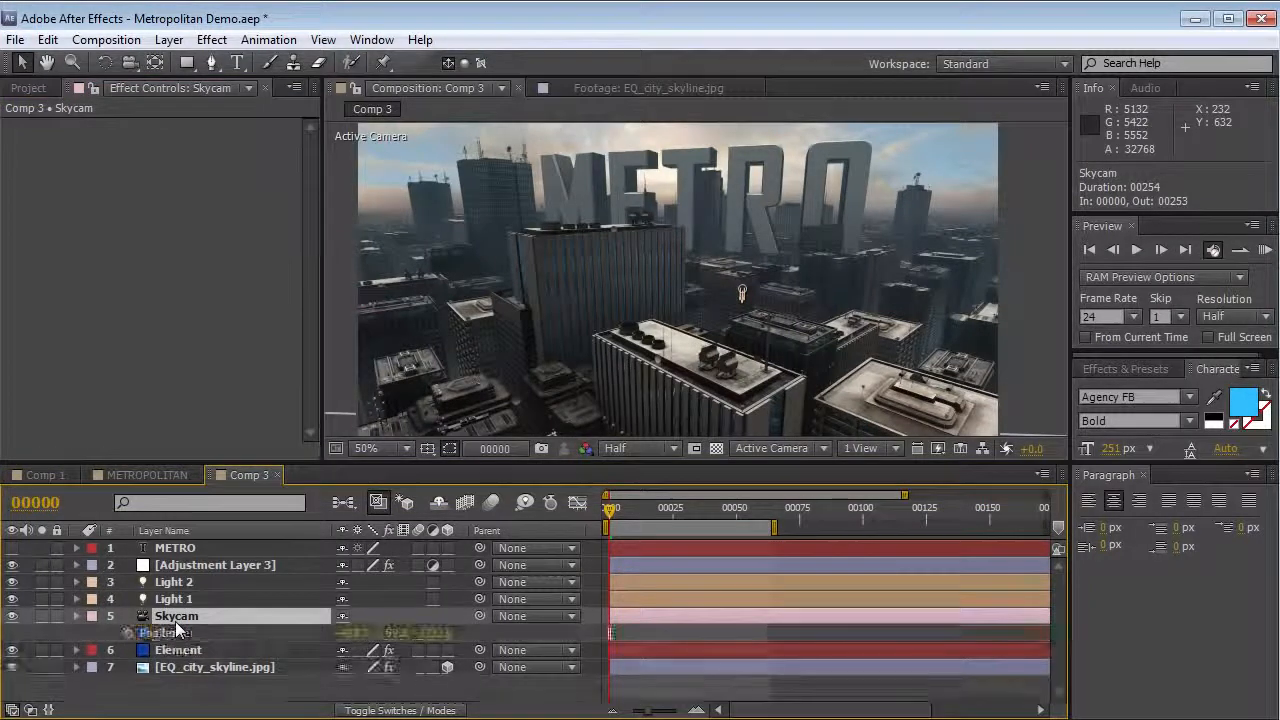
pyautogui.hotkey('shift', 'p')
pyautogui.click(128, 650)
pyautogui.moveTo(755, 513); pyautogui.dragTo(767, 512)
pyautogui.press('c')
pyautogui.moveTo(686, 248)
pyautogui.mouseDown()
pyautogui.moveTo(700, 240)
pyautogui.moveTo(690, 254)
pyautogui.mouseUp()
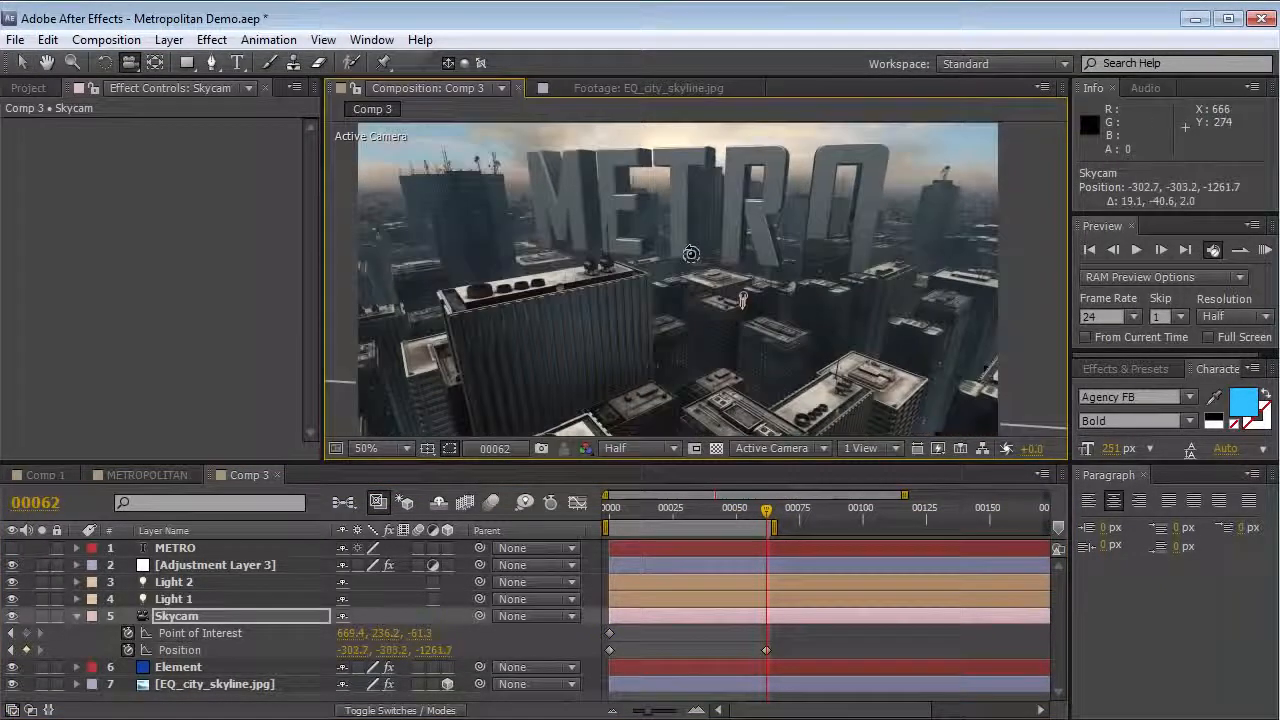
pyautogui.moveTo(678, 313); pyautogui.dragTo(679, 271)
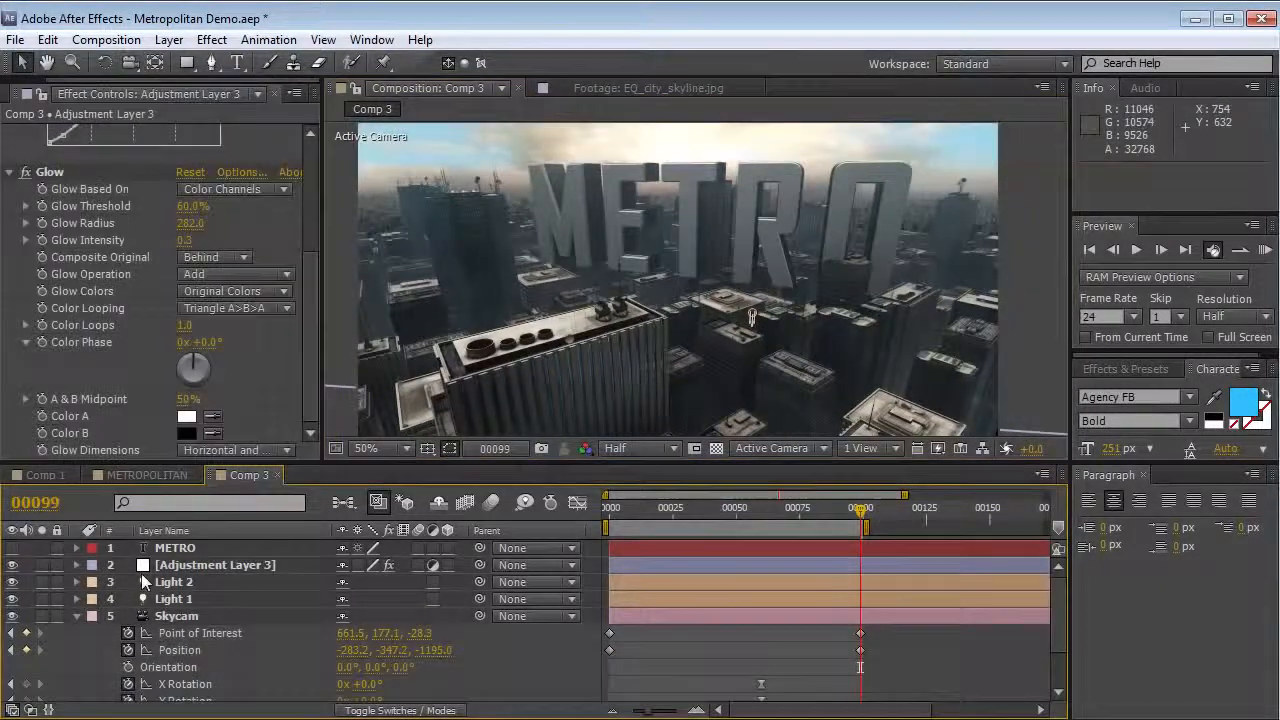
# Step: Add a second Curves effect to Adjustment Layer 3 and lower the shadows of its Red channel
pyautogui.click(190, 566)
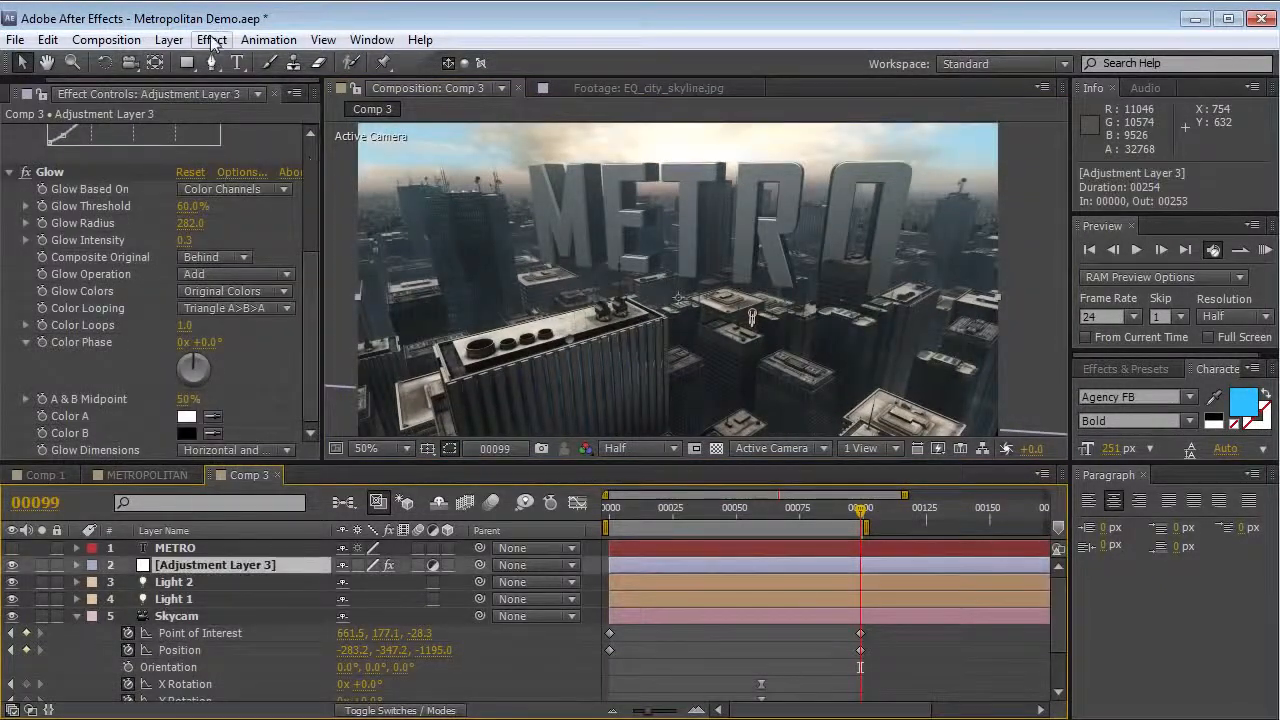
pyautogui.click(211, 39)
pyautogui.moveTo(300, 224)
pyautogui.click(524, 577)
pyautogui.click(215, 235)
pyautogui.click(220, 279)
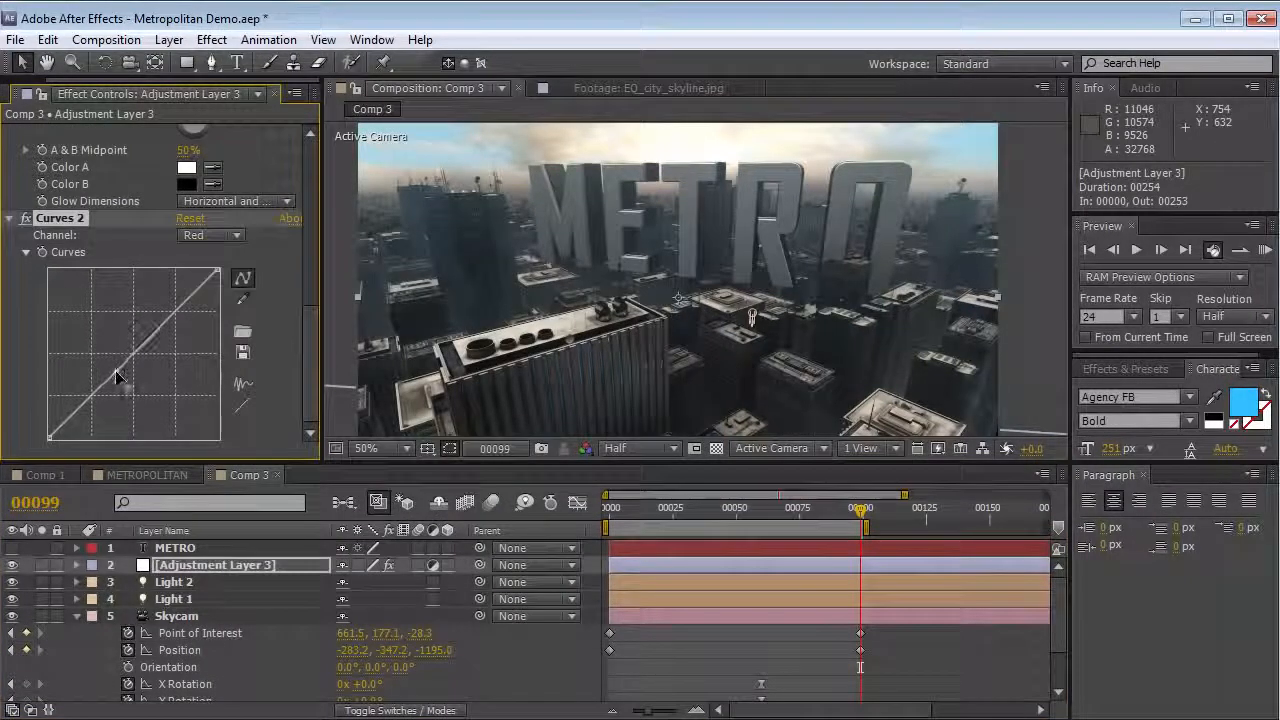
pyautogui.moveTo(115, 380)
pyautogui.mouseDown()
pyautogui.moveTo(131, 362)
pyautogui.moveTo(112, 376)
pyautogui.mouseUp()
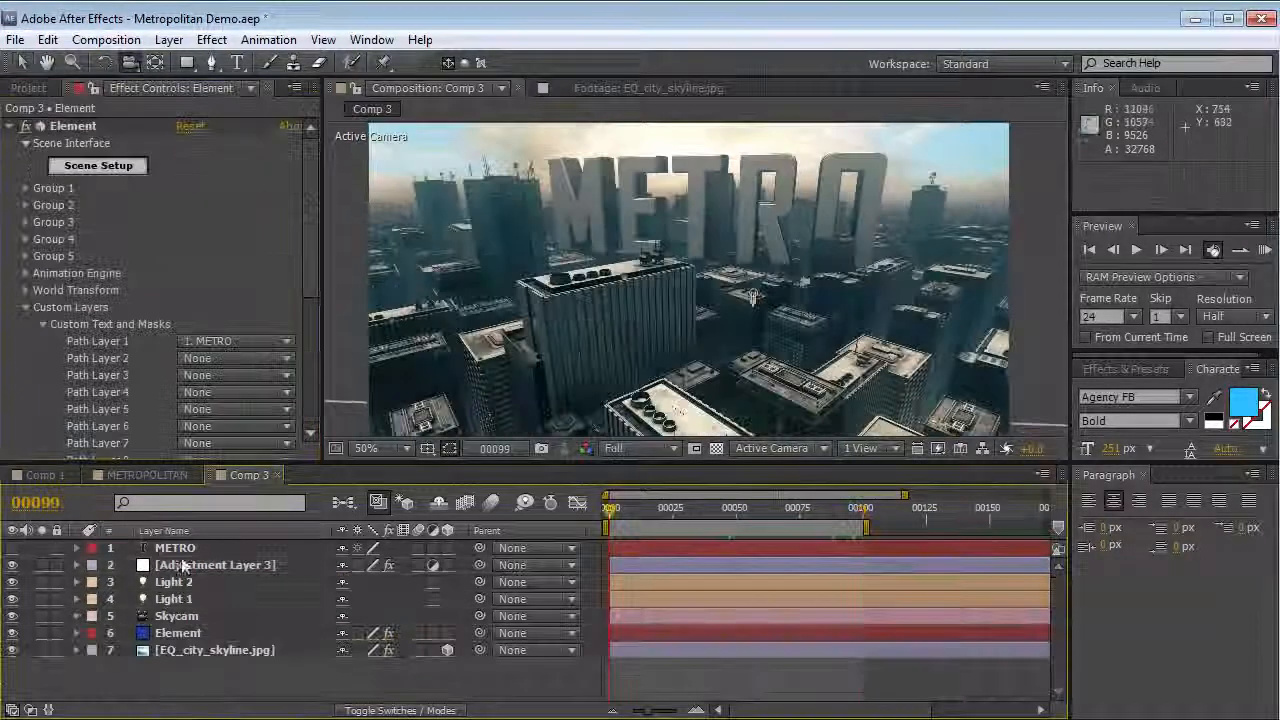
# Step: Replace the text of the METRO layer with VCP
pyautogui.doubleClick(180, 550)
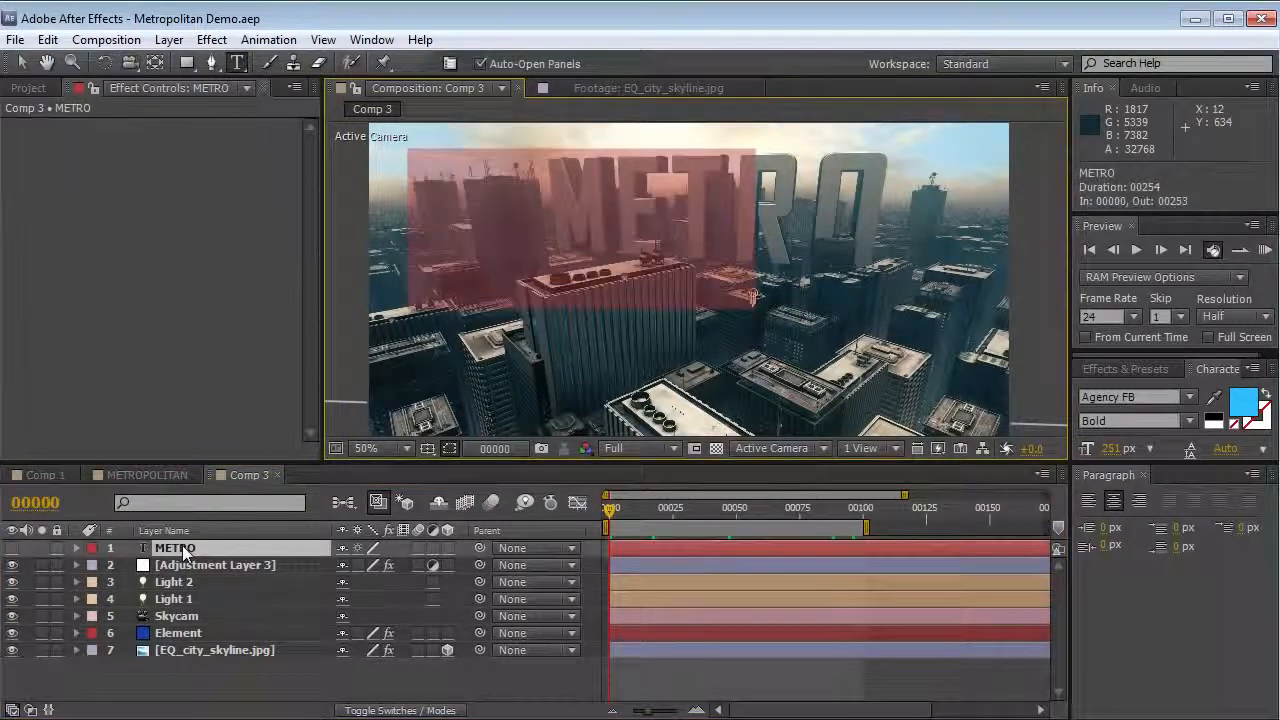
pyautogui.write('VCP')
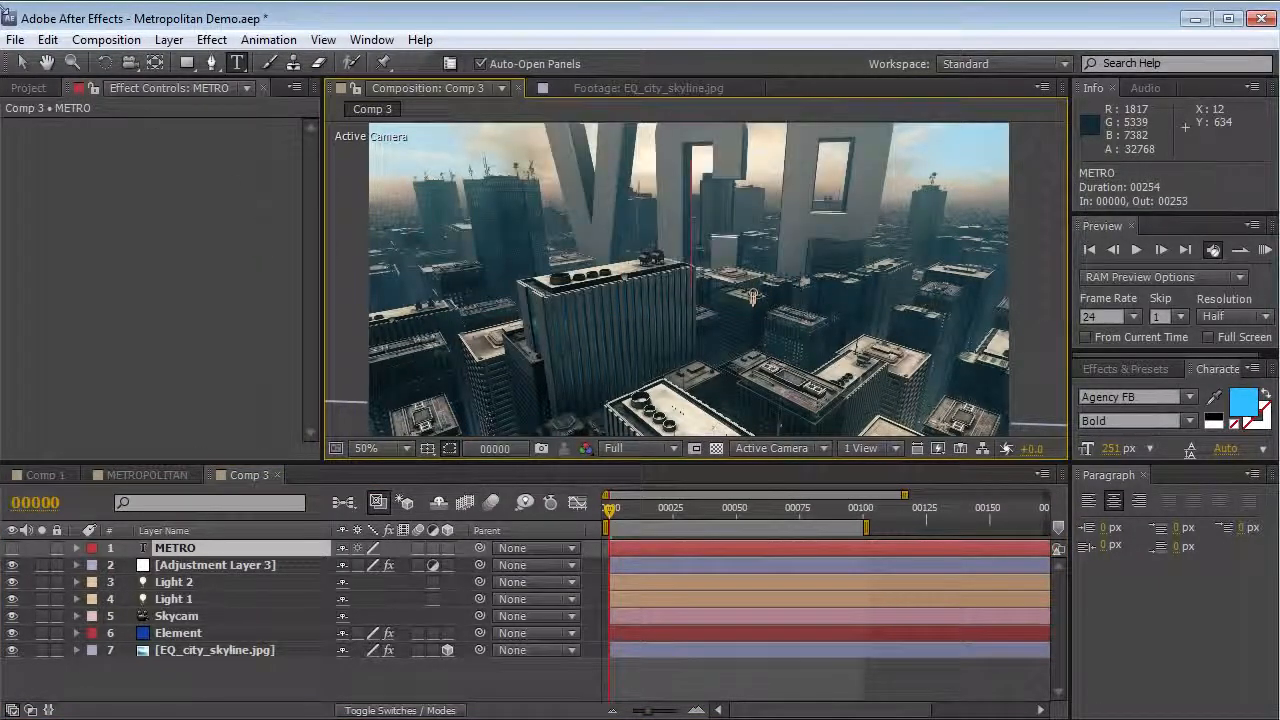
pyautogui.click(22, 62)
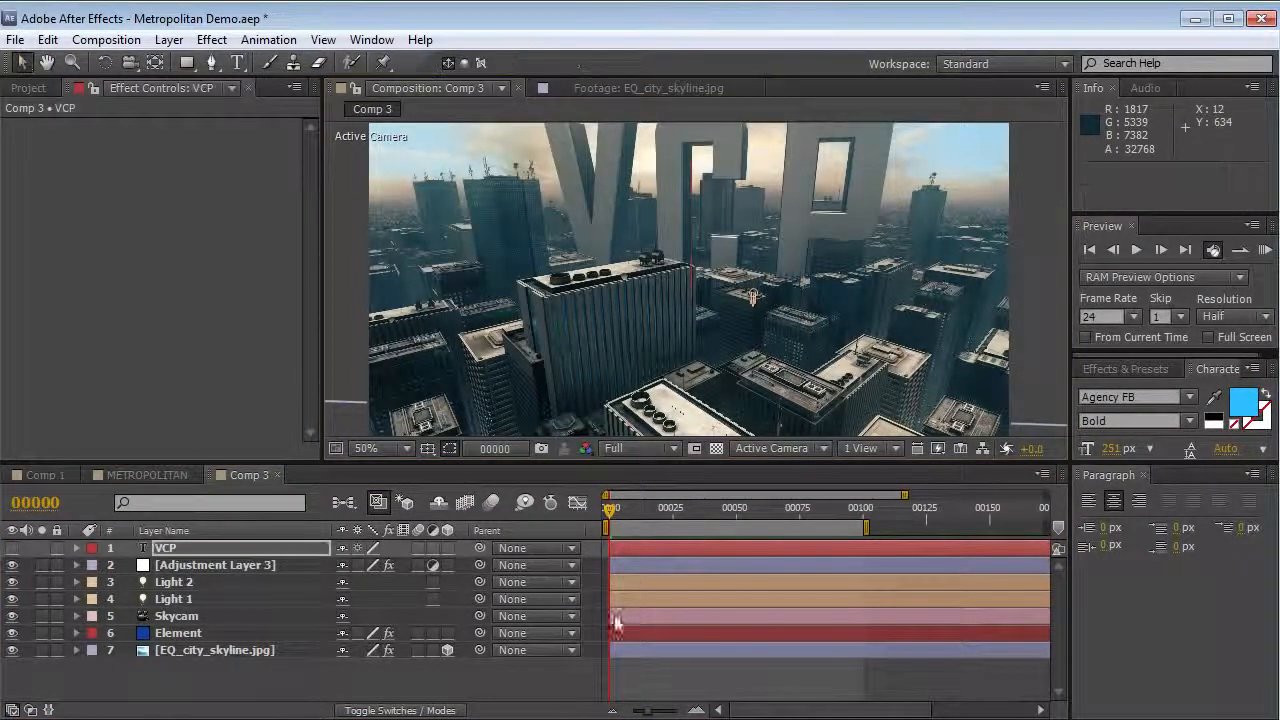
# Step: Maximize the composition view and orbit the camera to fit the whole VCP text in frame
pyautogui.press('`')
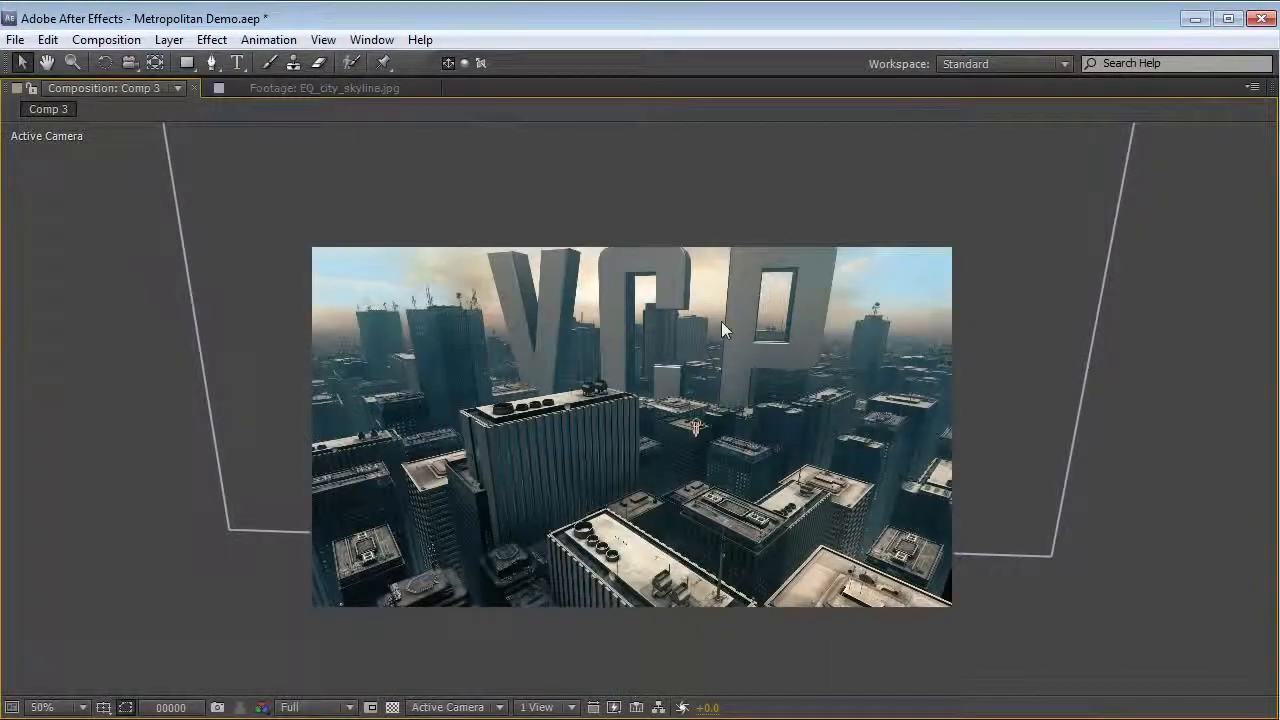
pyautogui.press('c')
pyautogui.moveTo(678, 352); pyautogui.dragTo(677, 370)
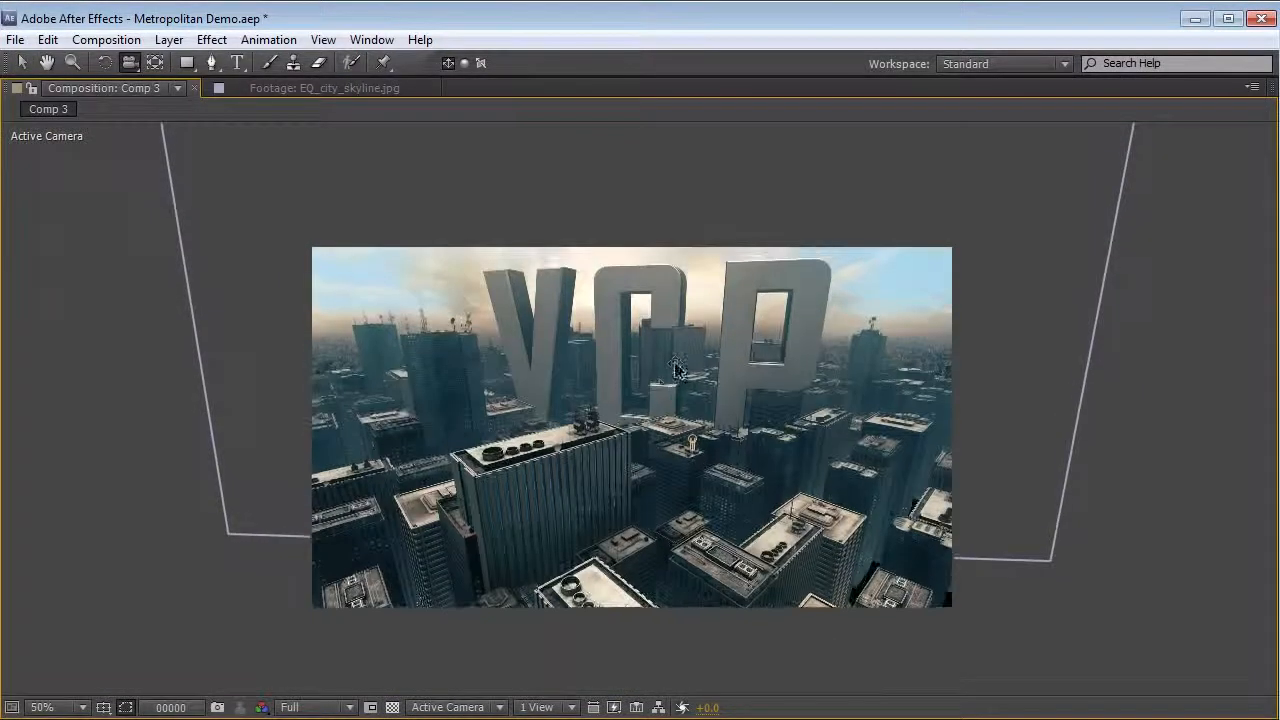
# Step: Restore the full workspace and replace the text of the VCP layer with CITY
pyautogui.press('`')
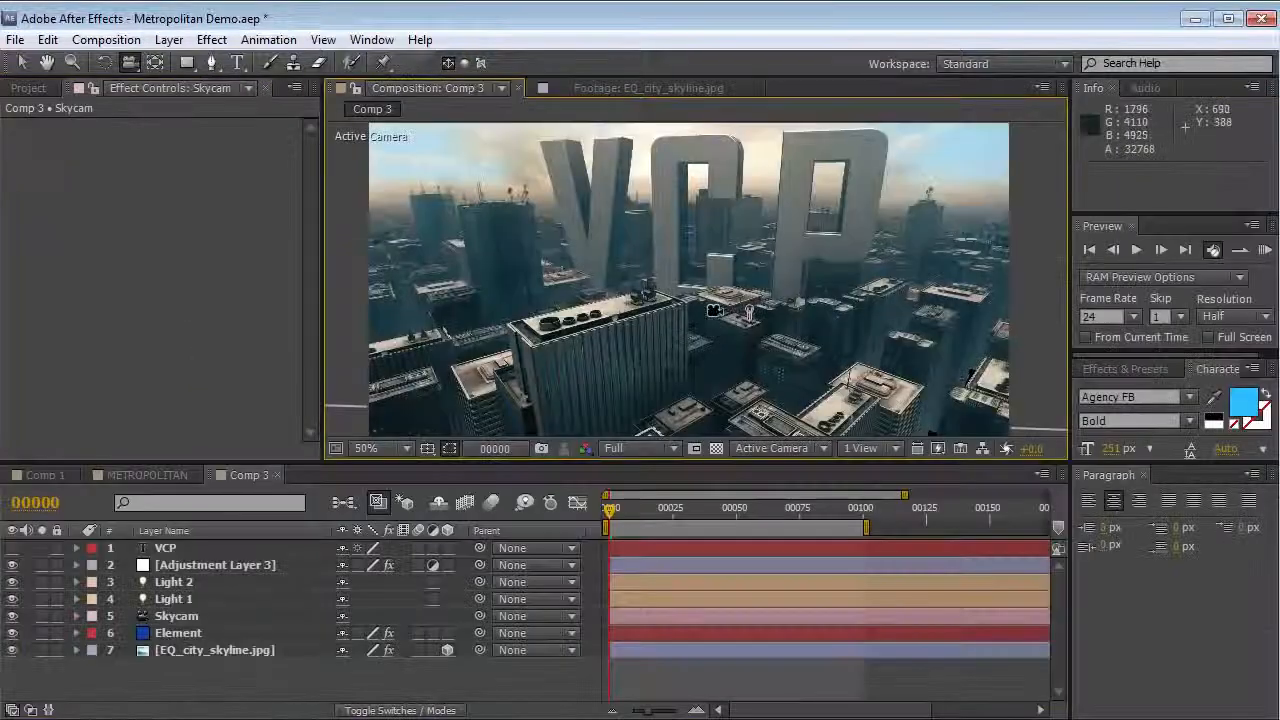
pyautogui.click(166, 548)
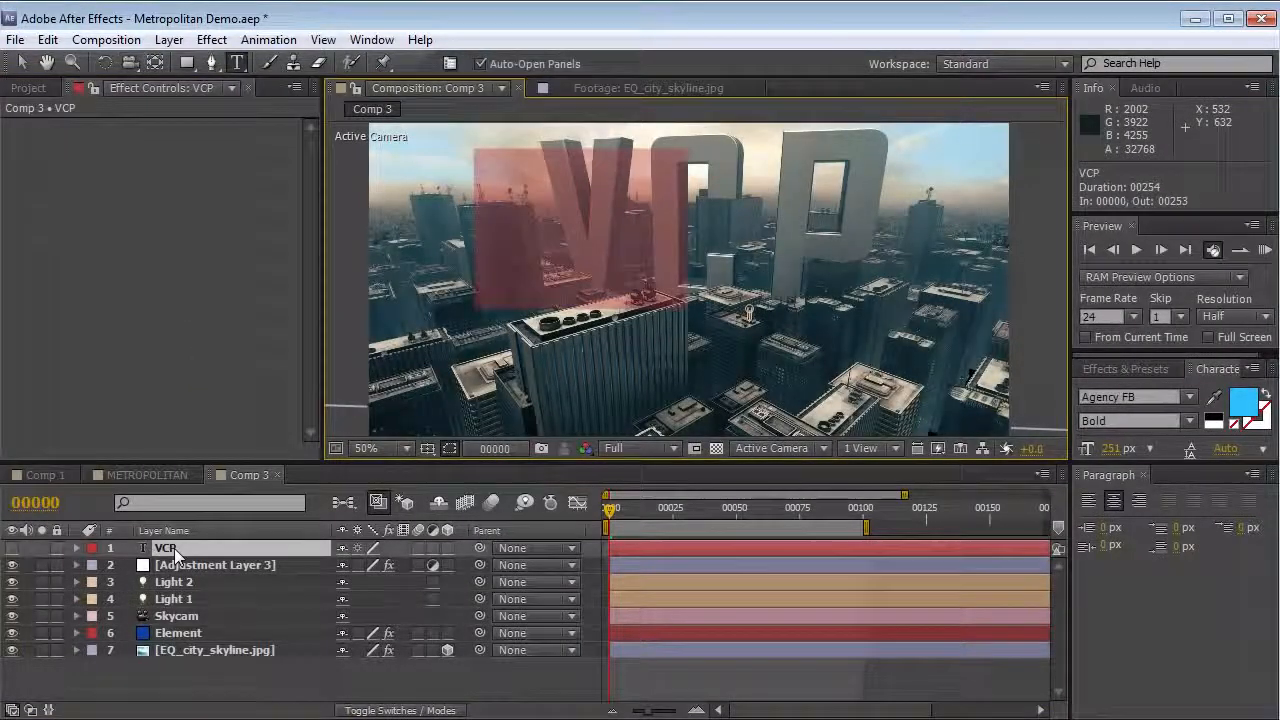
pyautogui.click(22, 62)
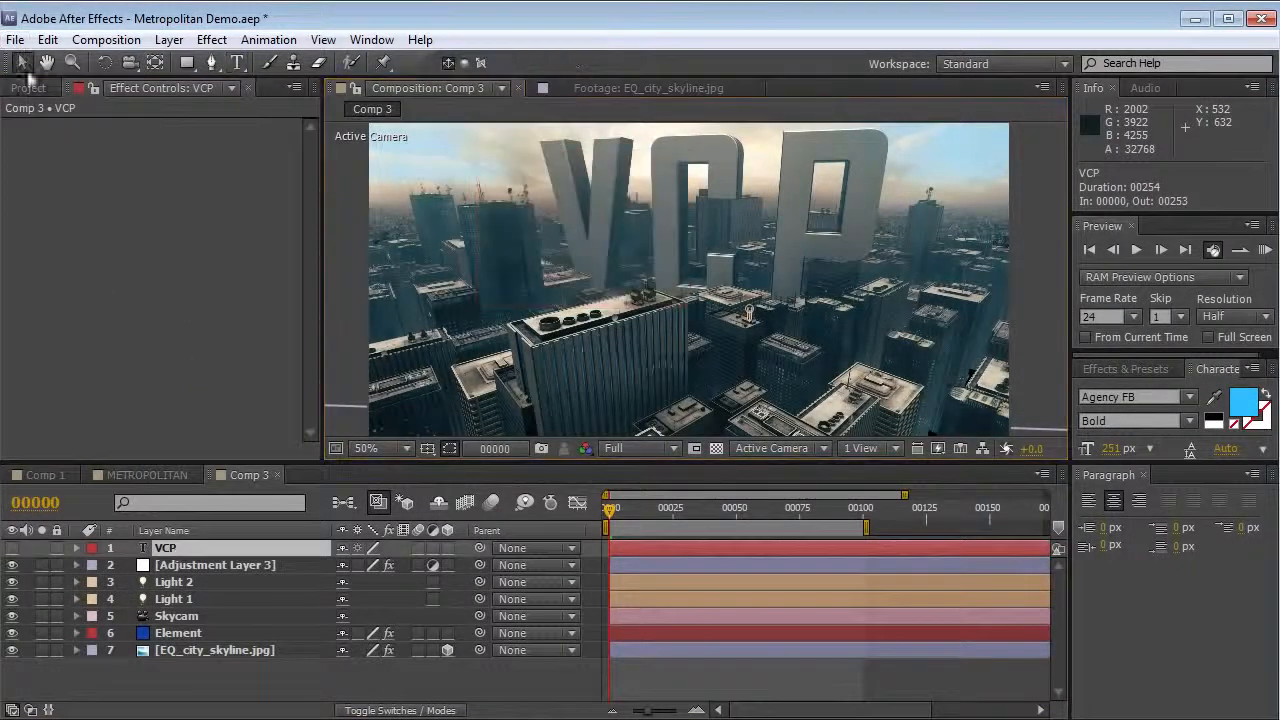
pyautogui.doubleClick(160, 550)
pyautogui.write('CITY')
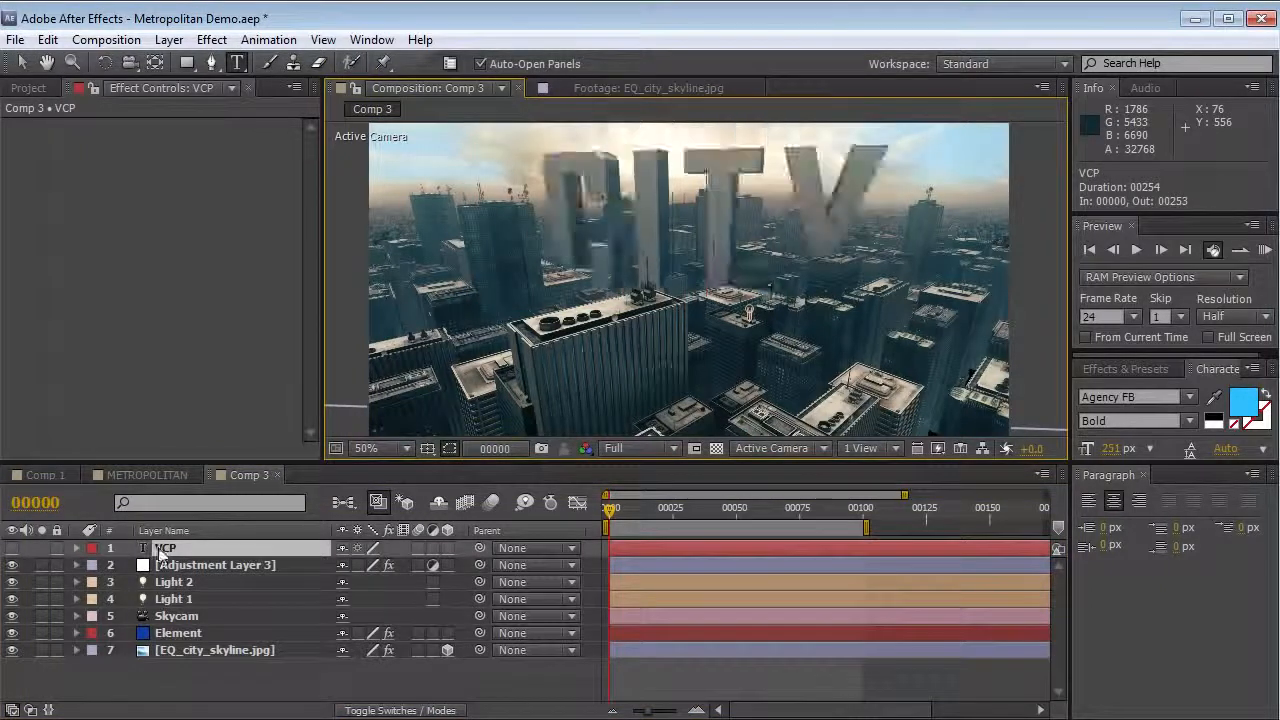
pyautogui.click(22, 62)
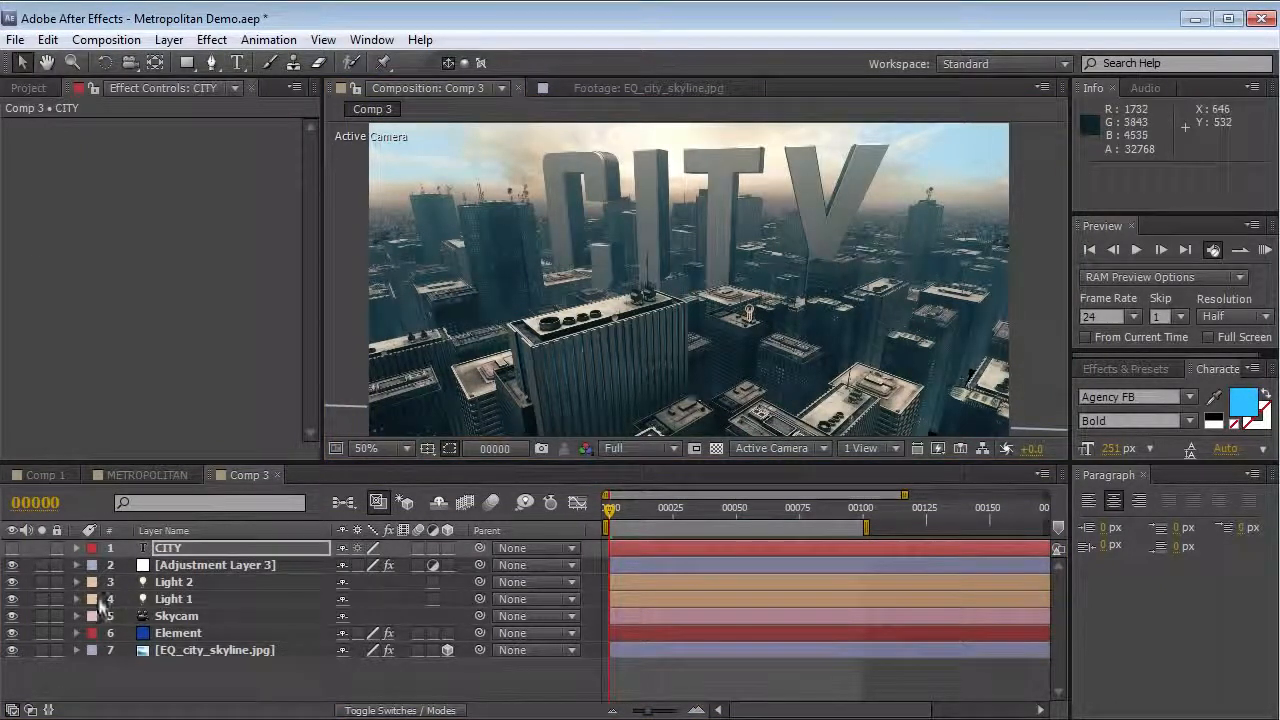
# Step: Orbit the camera slightly to reframe the CITY text above the rooftops
pyautogui.press('c')
pyautogui.moveTo(712, 290); pyautogui.dragTo(752, 316)
pyautogui.moveTo(700, 360); pyautogui.dragTo(763, 242)
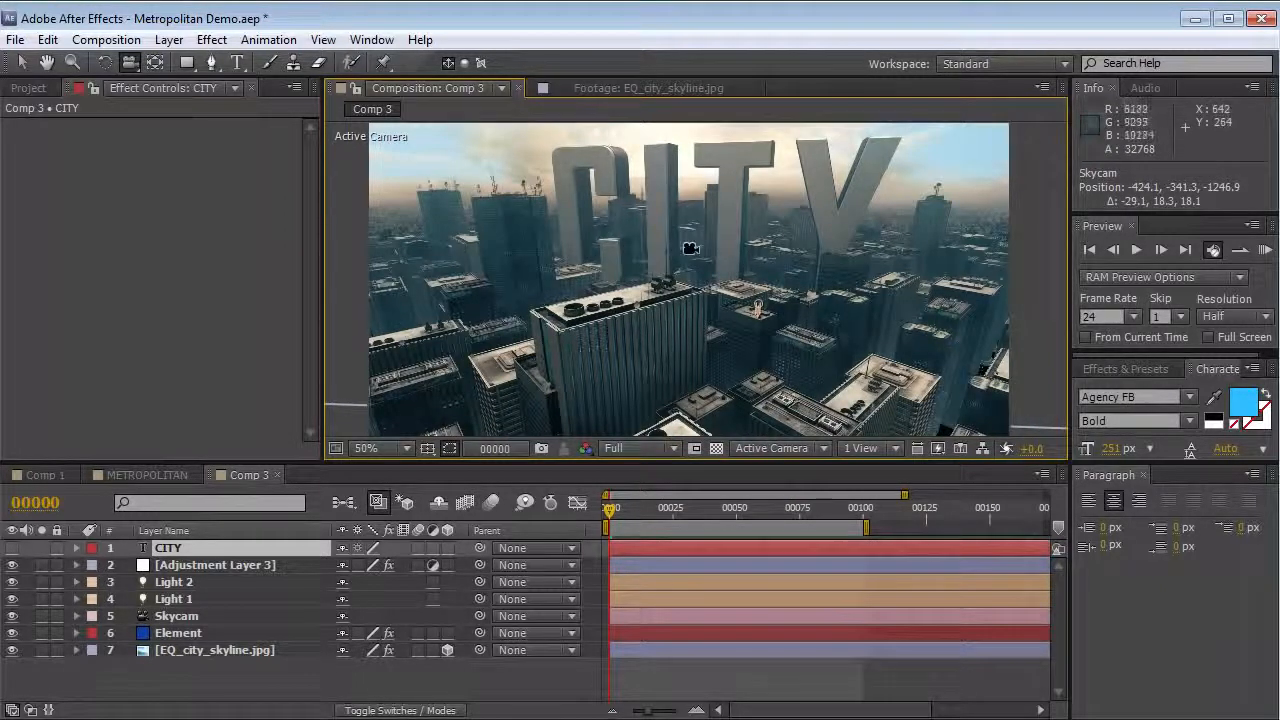
# Step: Increase the Scale Shape of Group 2 in the Element effect and check the wider building spread from another angle
pyautogui.click(160, 633)
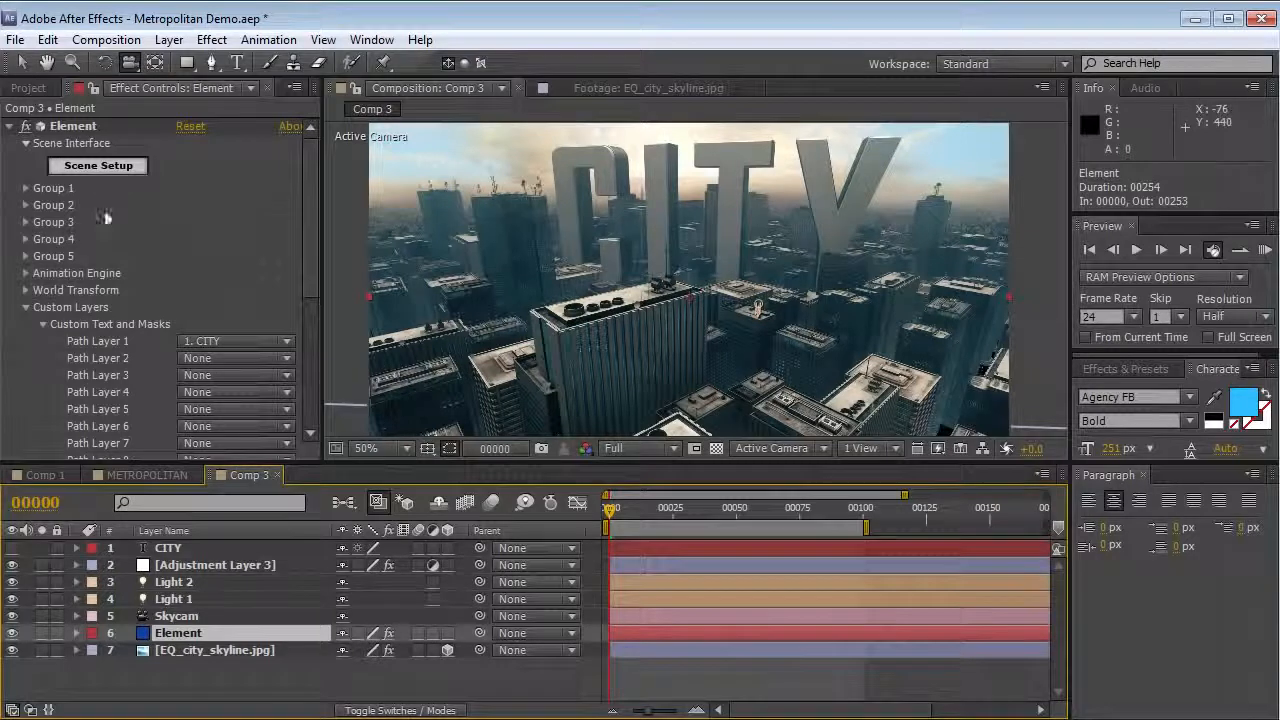
pyautogui.click(25, 204)
pyautogui.scroll(-2, 47, 233)
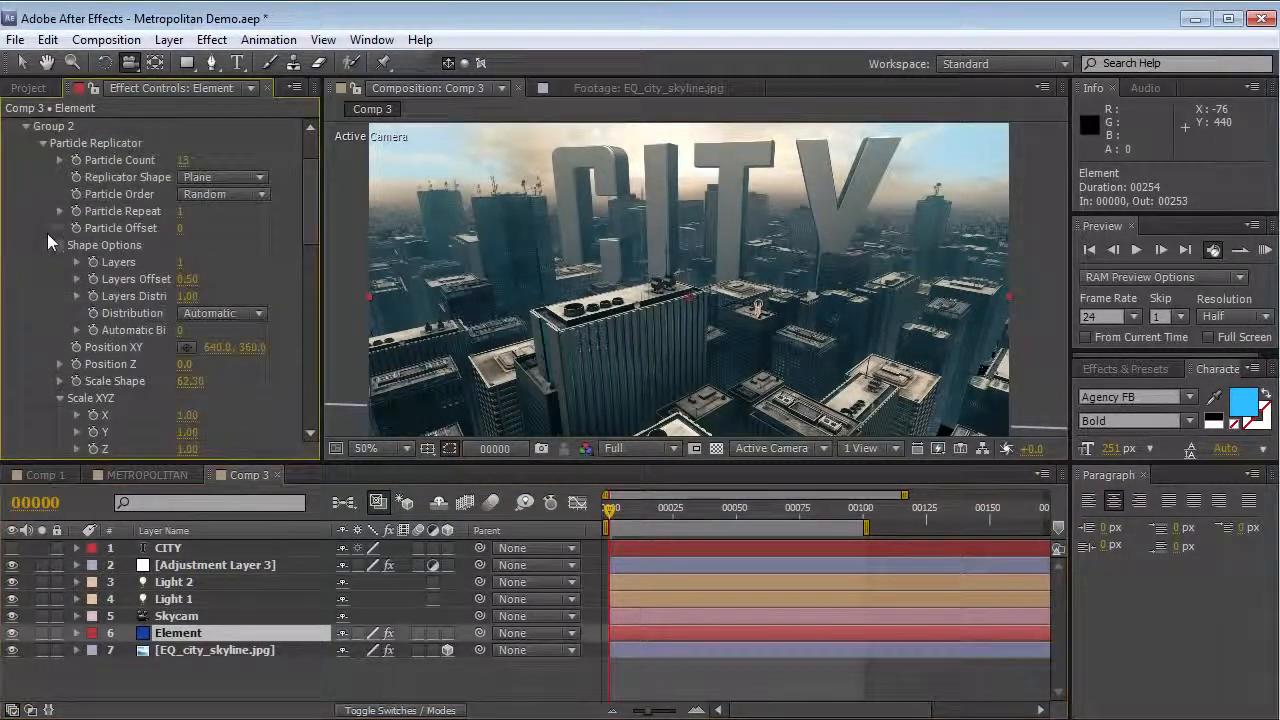
pyautogui.moveTo(188, 380); pyautogui.dragTo(265, 368)
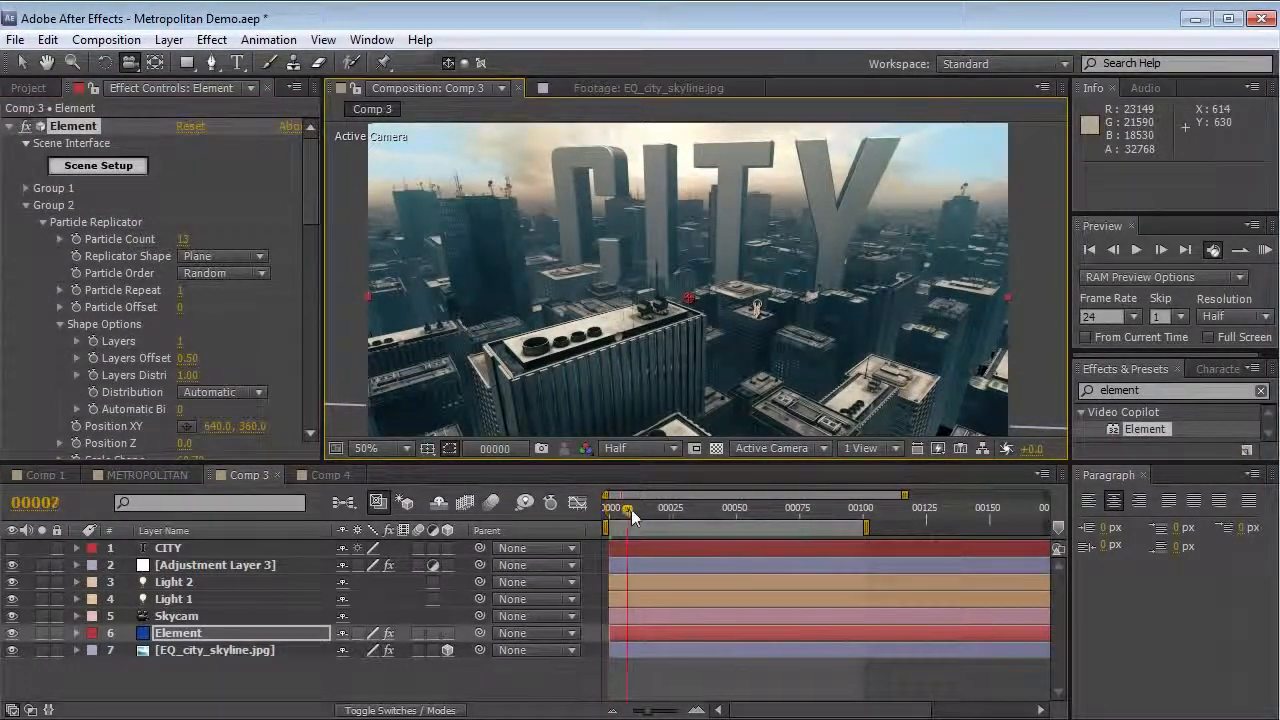
pyautogui.press('space')
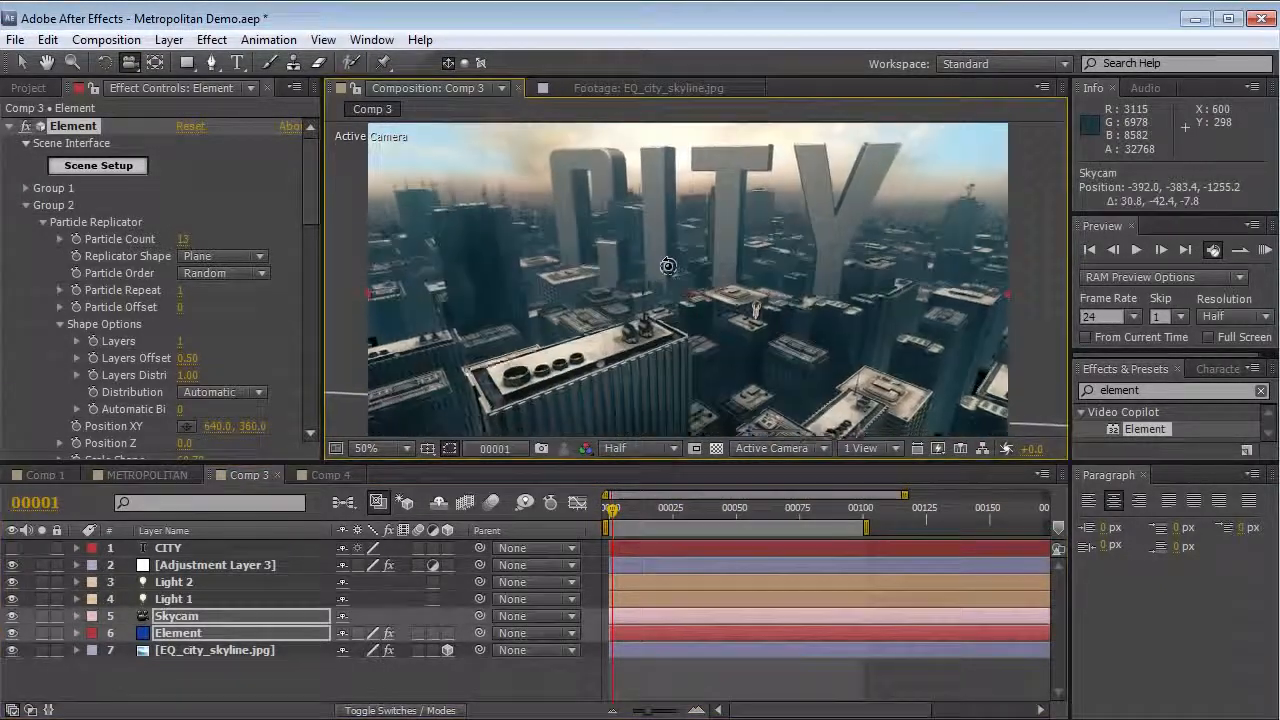
pyautogui.moveTo(665, 265); pyautogui.dragTo(668, 265)
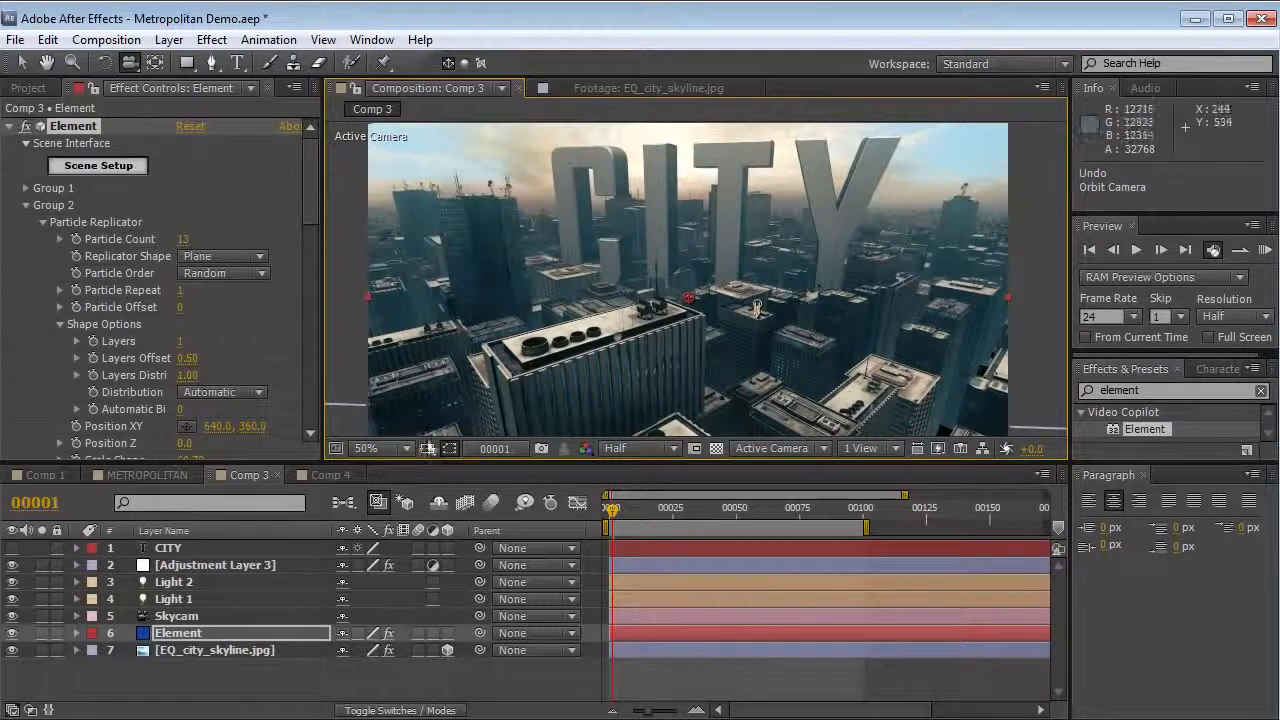
# Step: Switch to Comp 4 and apply the Element effect to the Deep Royal Blue Solid 3 layer
pyautogui.click(315, 479)
pyautogui.click(313, 474)
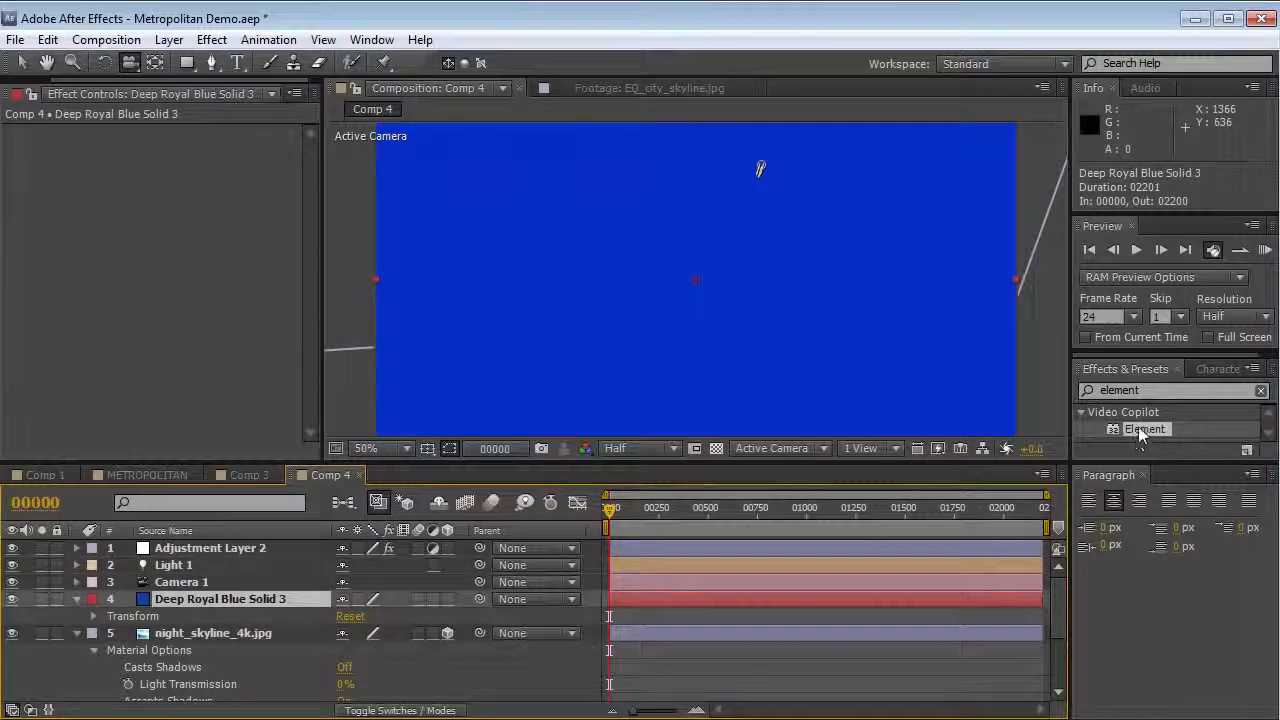
pyautogui.moveTo(1141, 429); pyautogui.dragTo(253, 599)
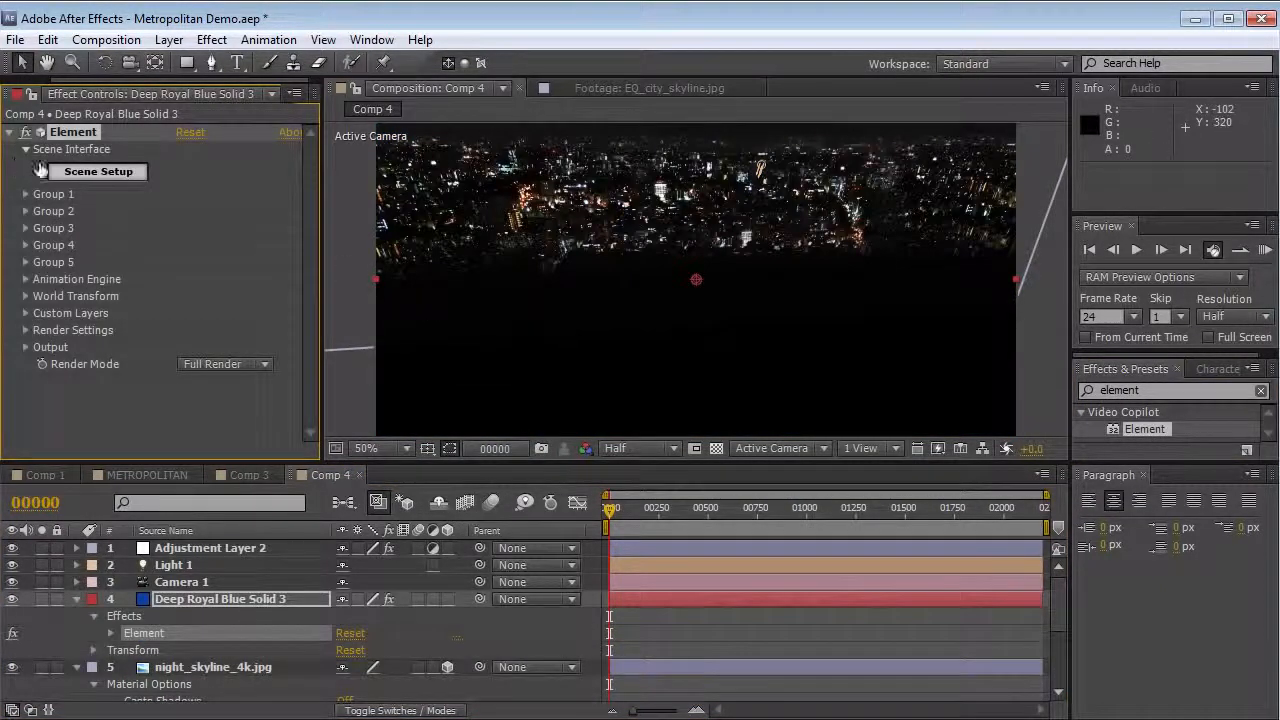
# Step: Open Element's Scene Setup and add the street_layout_06_night model from the Metropolitan model folder
pyautogui.click(98, 172)
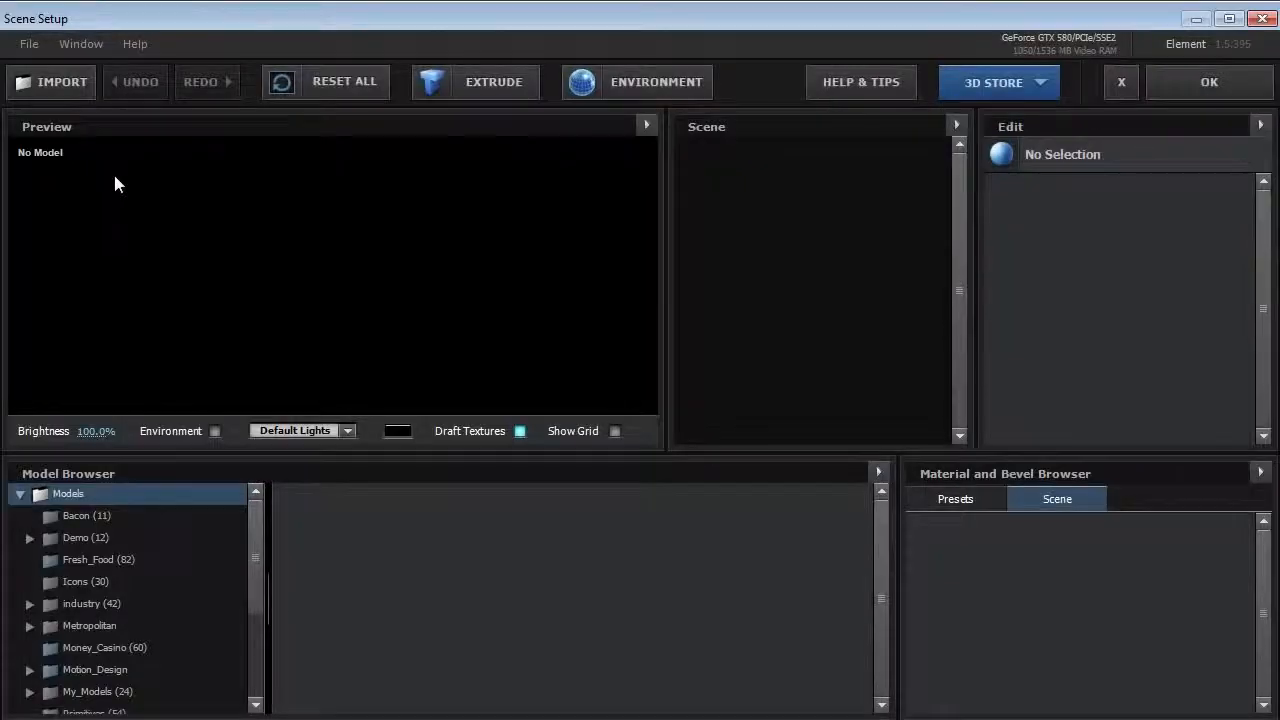
pyautogui.doubleClick(120, 625)
pyautogui.moveTo(260, 537); pyautogui.dragTo(250, 589)
pyautogui.click(133, 539)
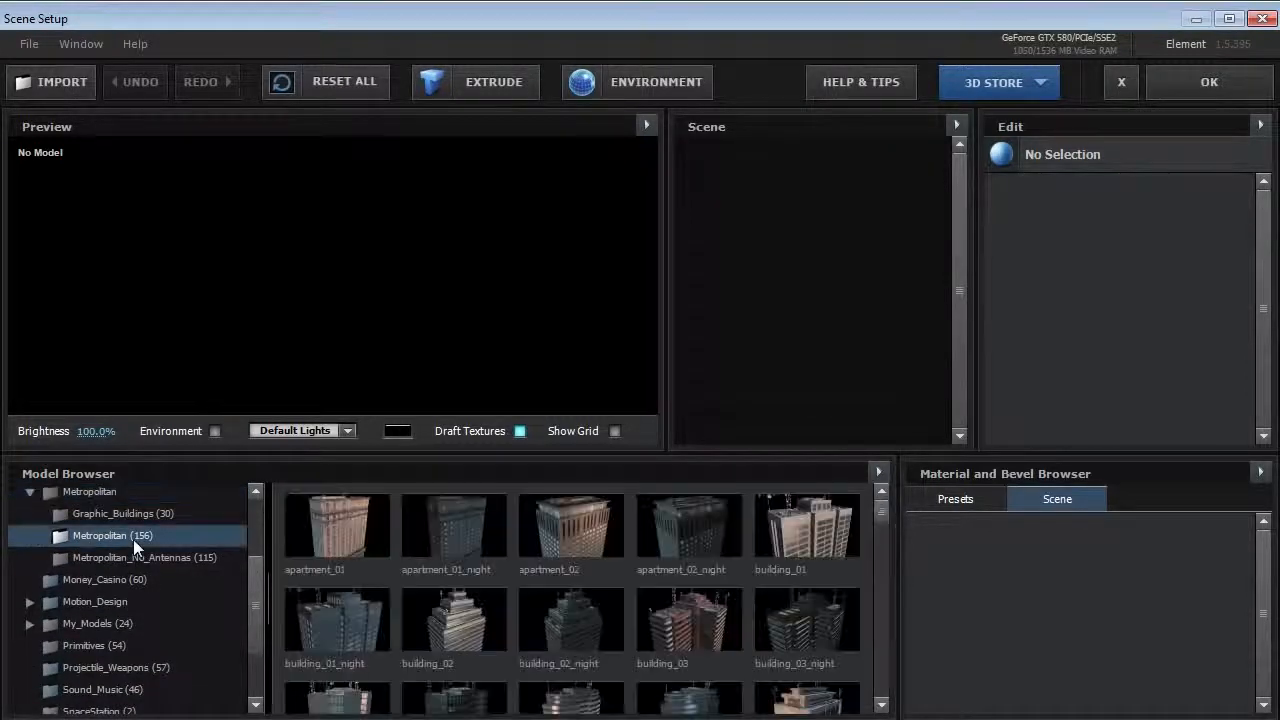
pyautogui.moveTo(880, 509); pyautogui.dragTo(880, 655)
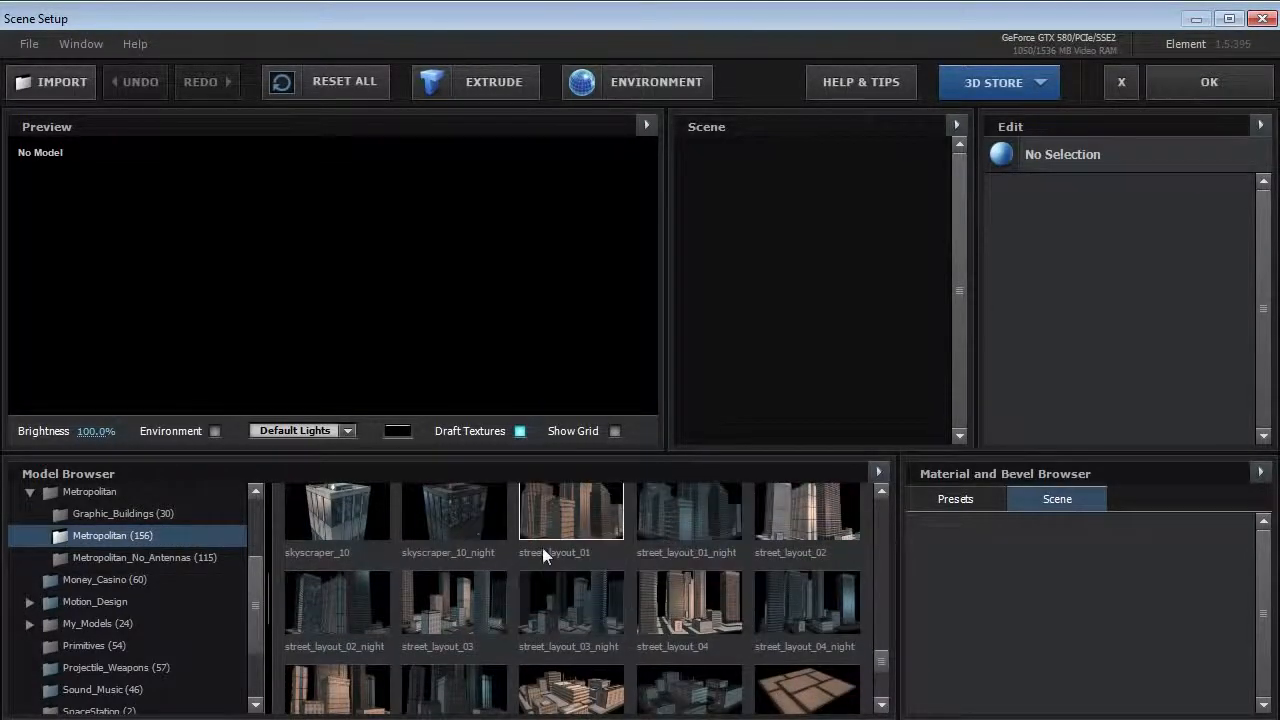
pyautogui.moveTo(878, 657); pyautogui.dragTo(879, 659)
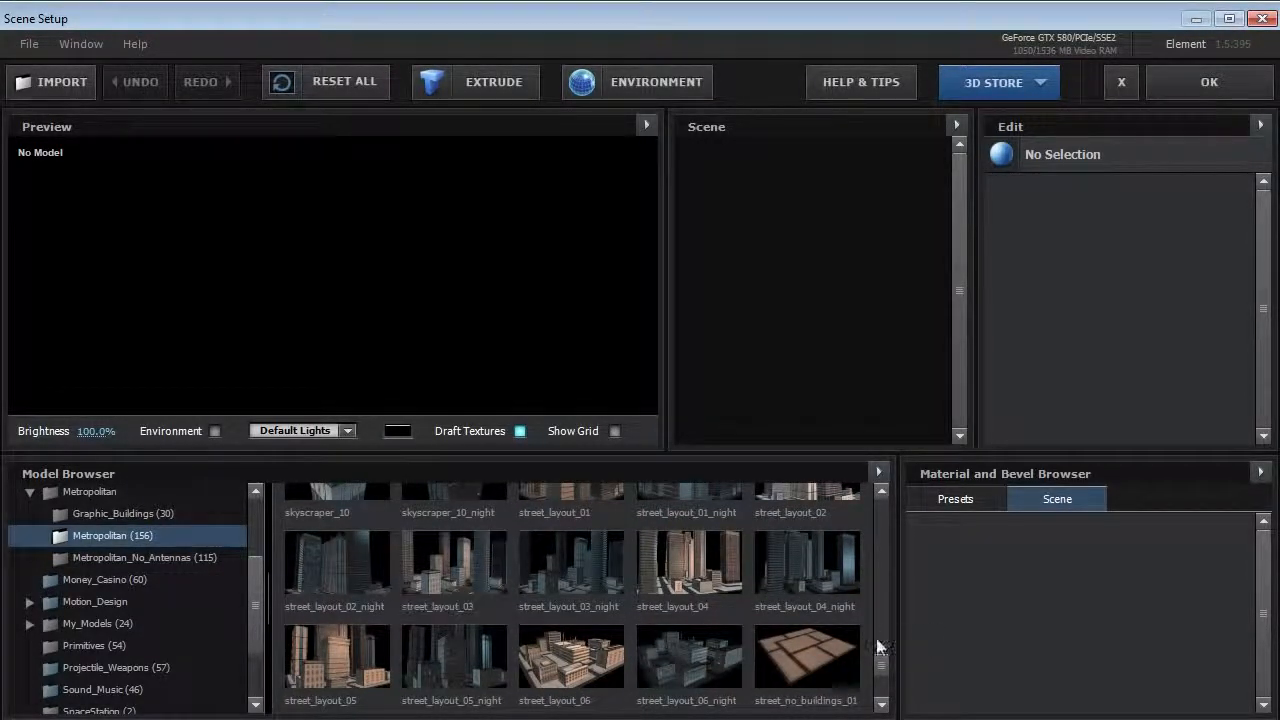
pyautogui.moveTo(882, 666); pyautogui.dragTo(882, 672)
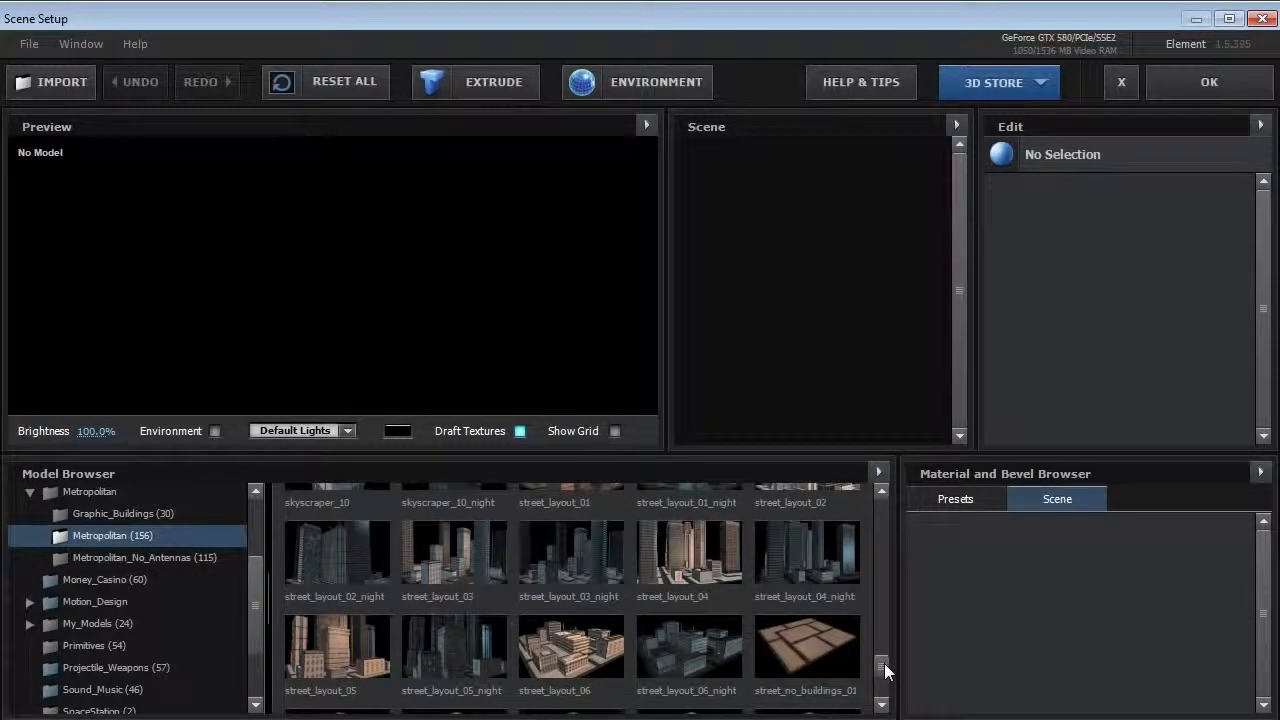
pyautogui.click(680, 655)
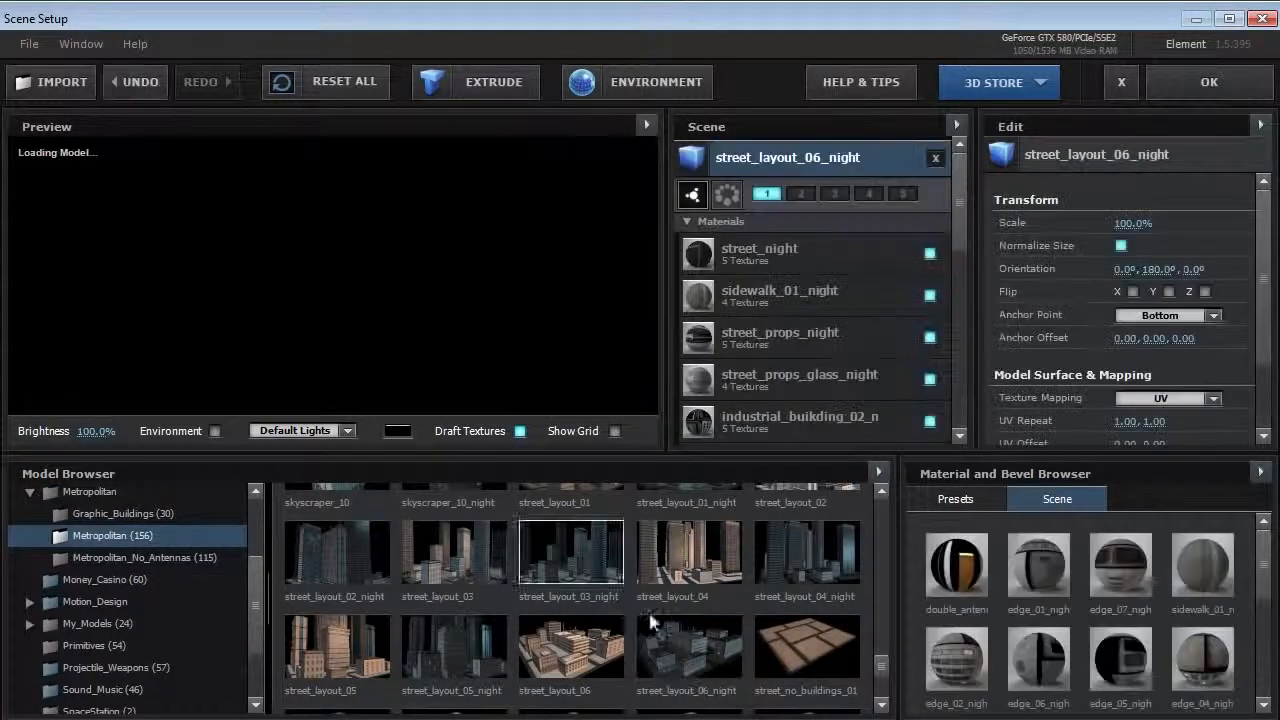
# Step: Turn off draft textures in the preview and inspect the night street model up close
pyautogui.moveTo(472, 328); pyautogui.dragTo(509, 432)
pyautogui.click(519, 431)
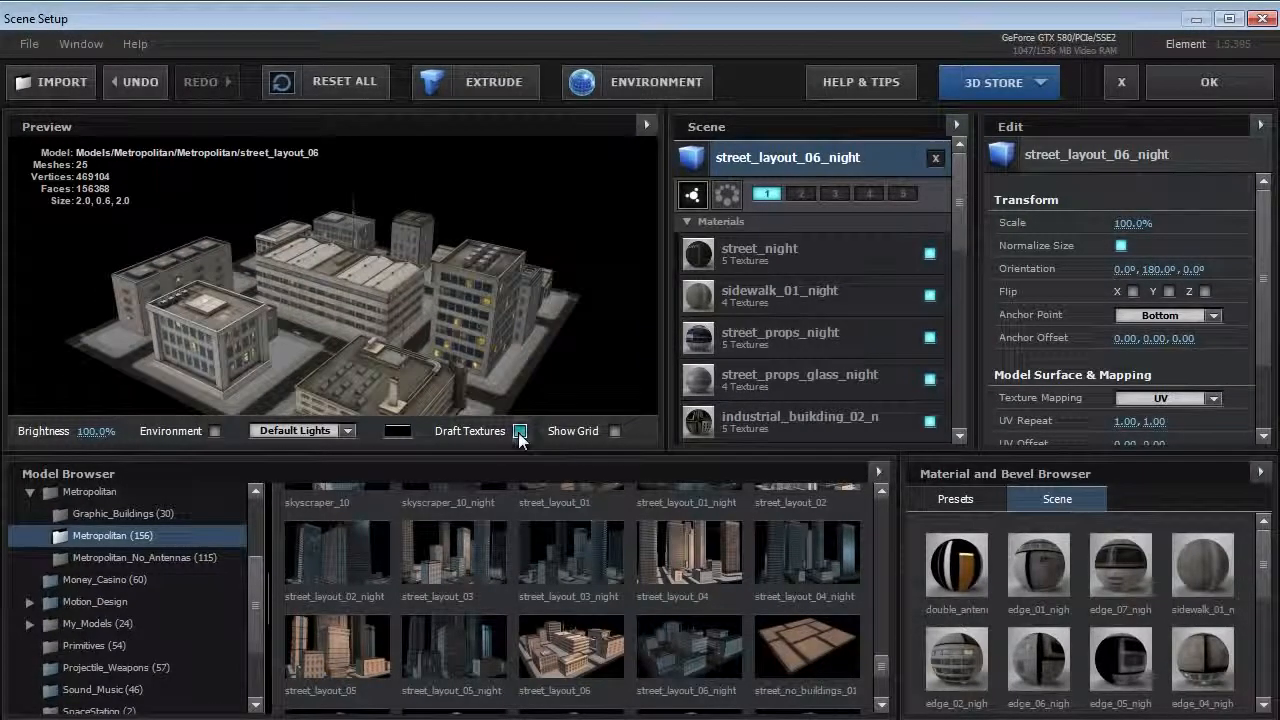
pyautogui.moveTo(338, 352); pyautogui.dragTo(384, 341)
pyautogui.scroll(2, 366, 333)
pyautogui.scroll(5, 376, 321)
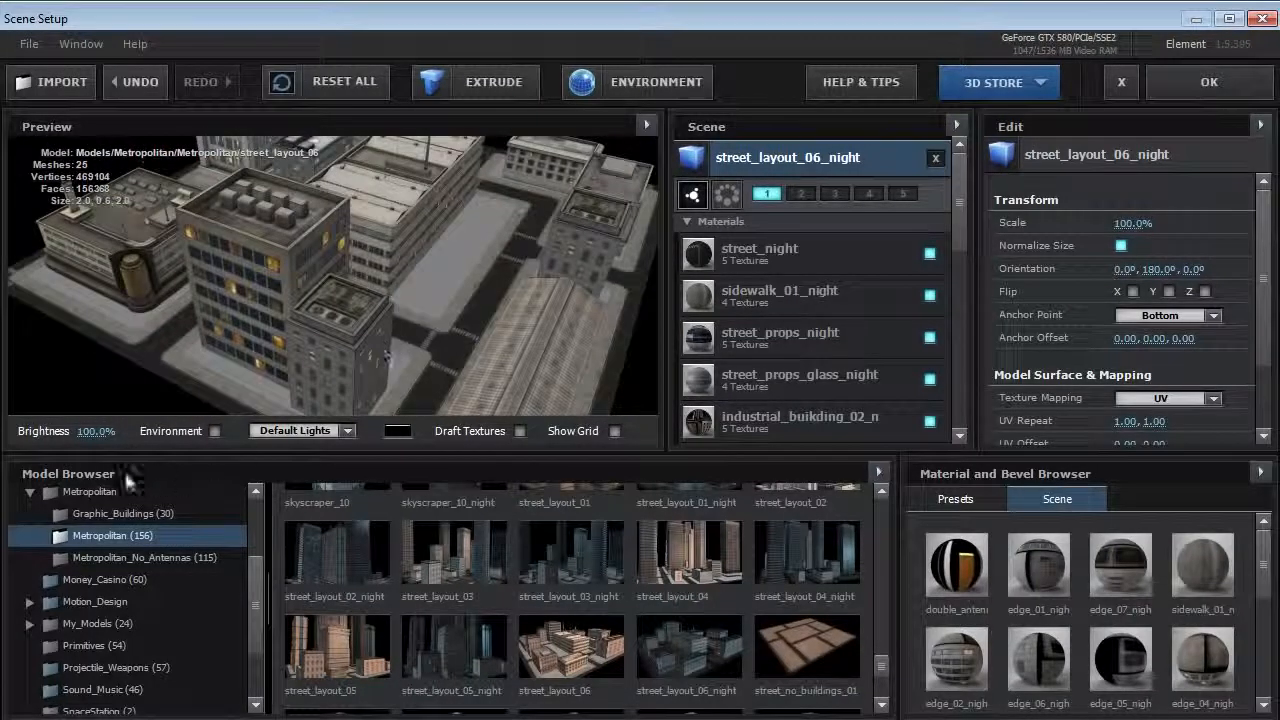
# Step: Set the preview lighting to Cinema with 13% brightness and view the lit windows from a lower angle
pyautogui.click(295, 430)
pyautogui.click(300, 480)
pyautogui.moveTo(95, 431); pyautogui.dragTo(6, 437)
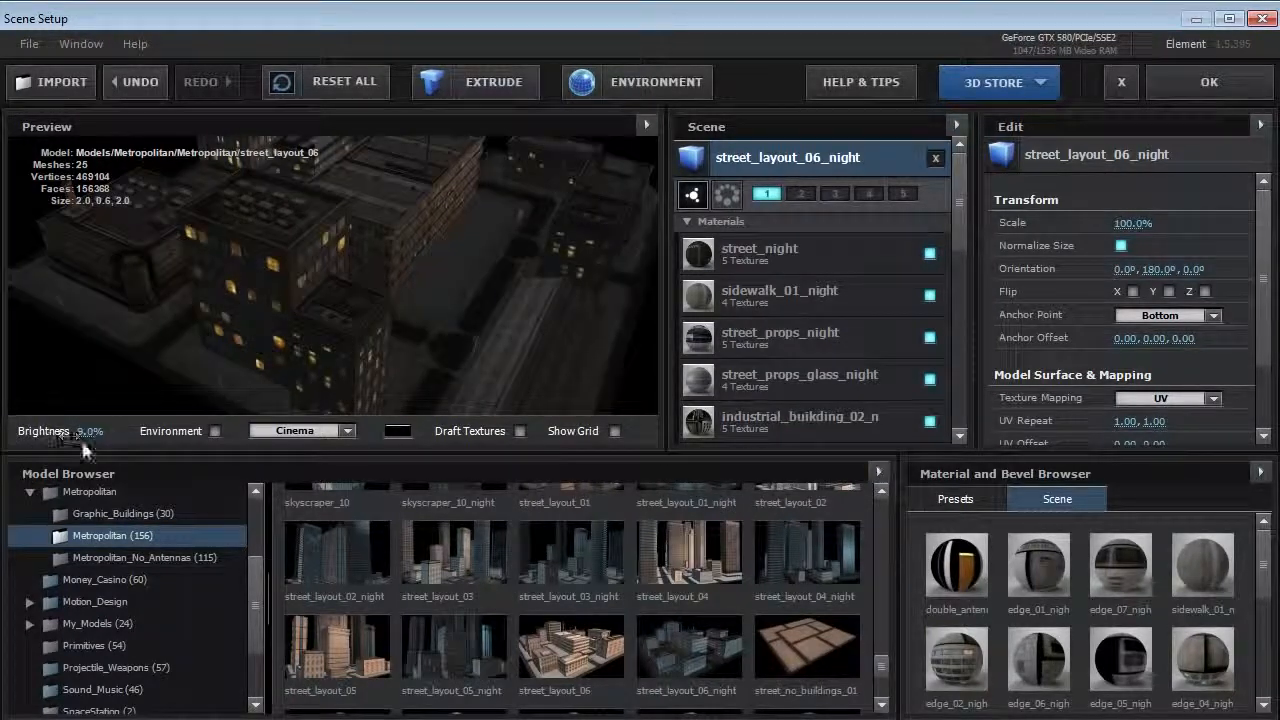
pyautogui.moveTo(280, 350); pyautogui.dragTo(349, 263)
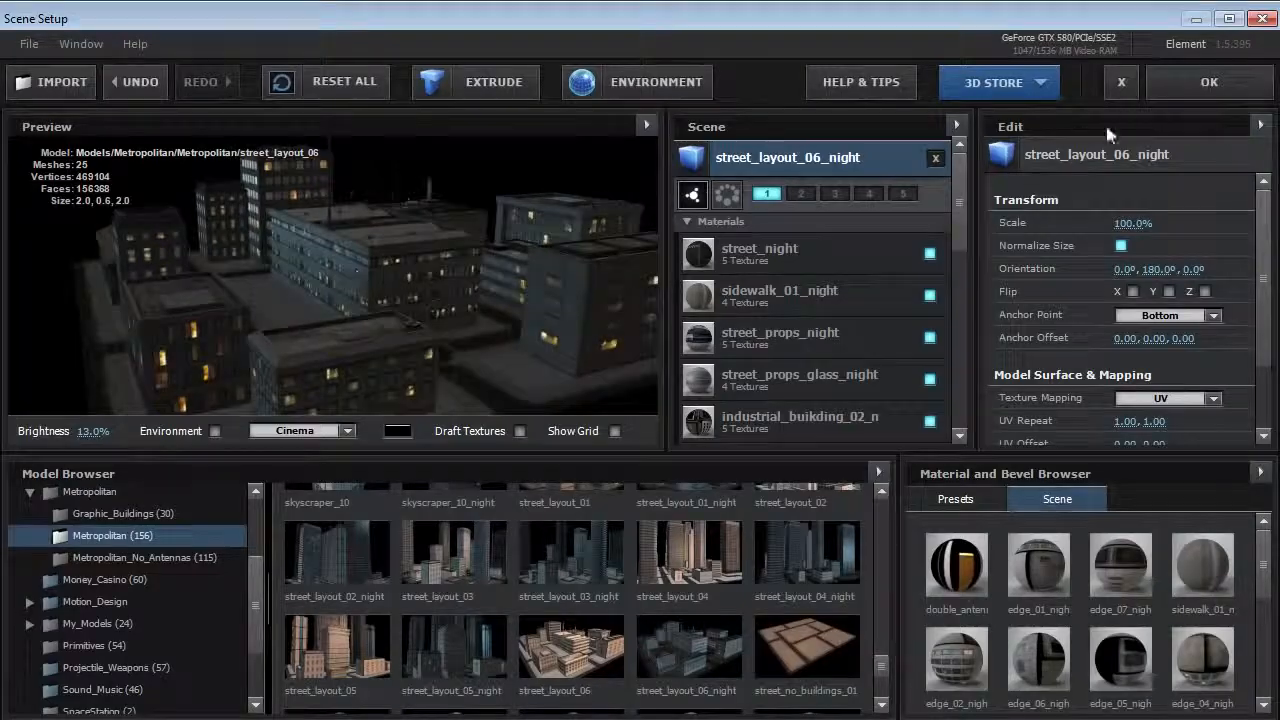
# Step: Accept the scene setup and orbit the composition camera around the night city block
pyautogui.click(1192, 87)
pyautogui.moveTo(648, 357); pyautogui.dragTo(692, 340)
pyautogui.moveTo(774, 302); pyautogui.dragTo(452, 423)
# Step: Set Group 1's replicator shape to Plane and its particle count to 16 on Deep Royal Blue Solid 3
pyautogui.click(197, 600)
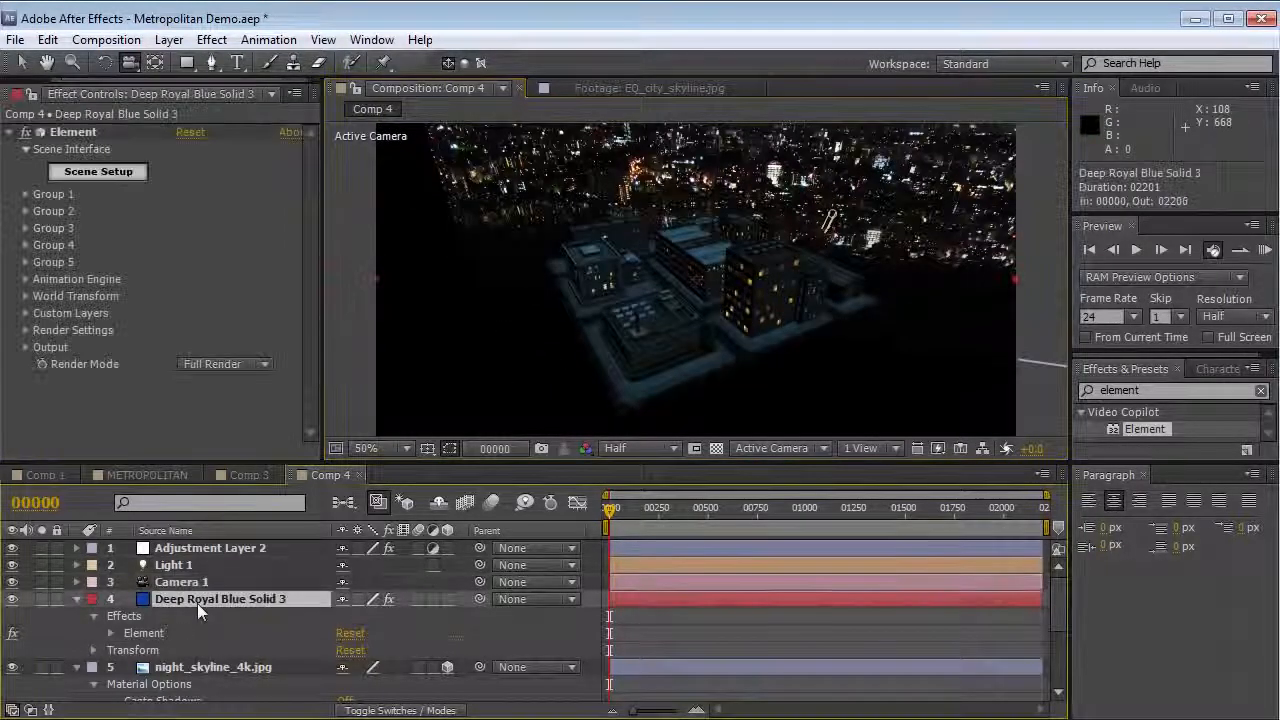
pyautogui.click(26, 195)
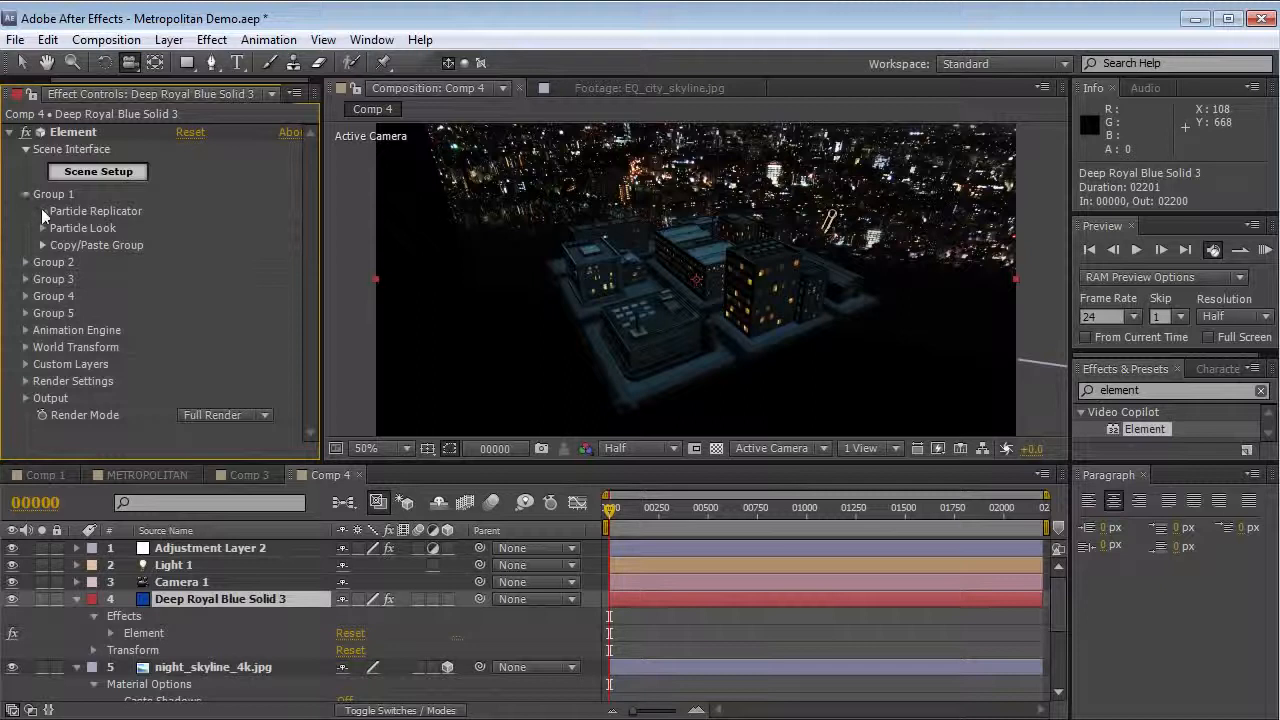
pyautogui.click(43, 211)
pyautogui.click(224, 245)
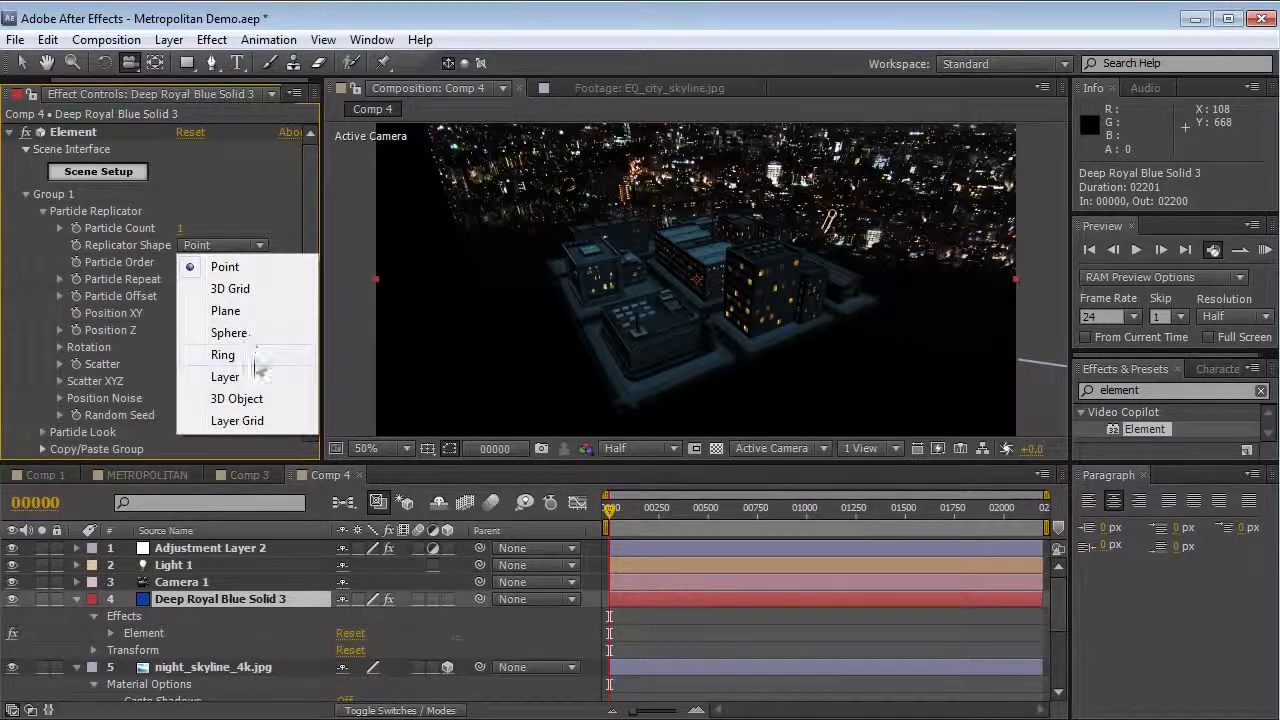
pyautogui.click(240, 312)
pyautogui.moveTo(305, 293); pyautogui.dragTo(312, 221)
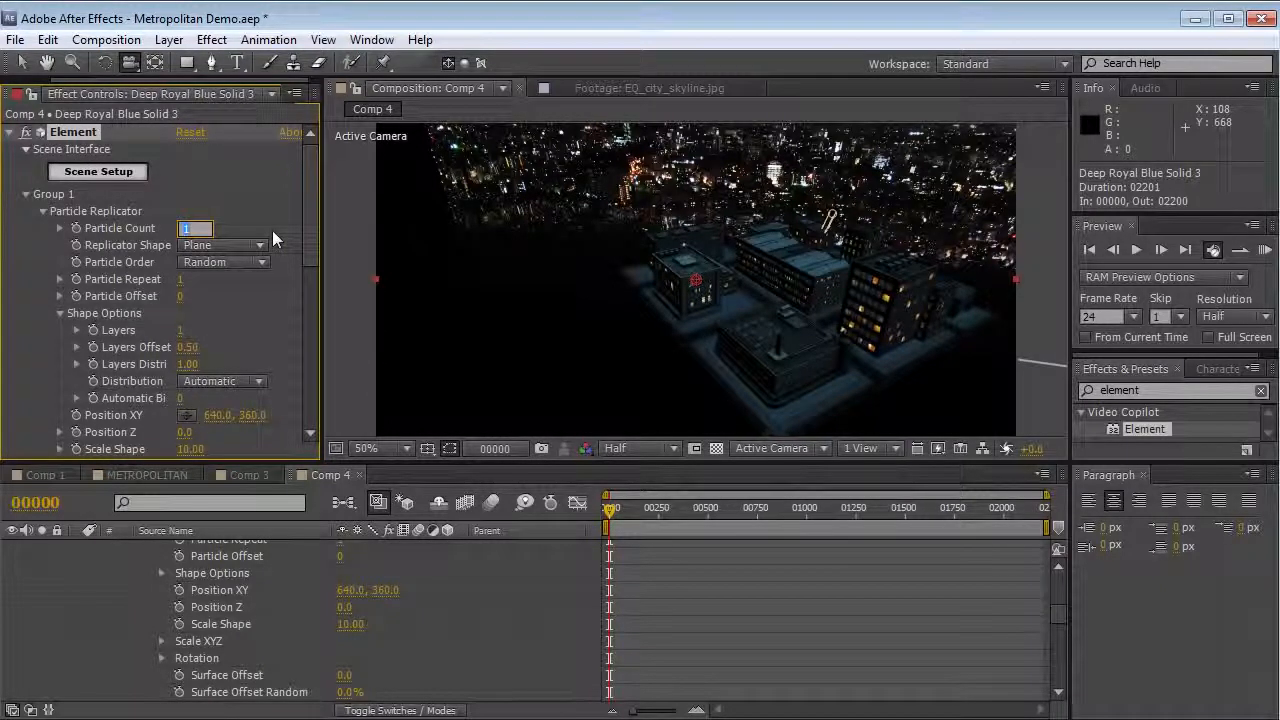
pyautogui.write('1')
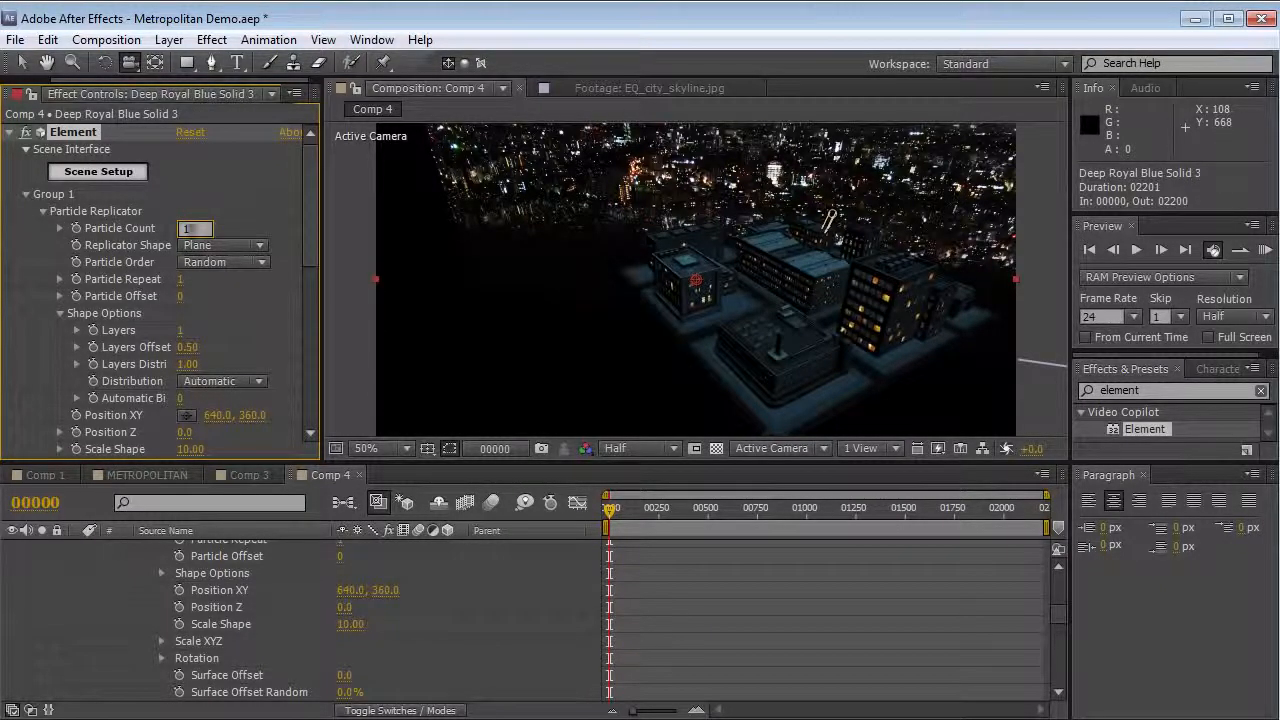
pyautogui.press('Return')
# Step: Set Group 1's Scale Shape to 59.95, closing the gaps between the replicated street blocks at the intersection
pyautogui.scroll(-3, 248, 270)
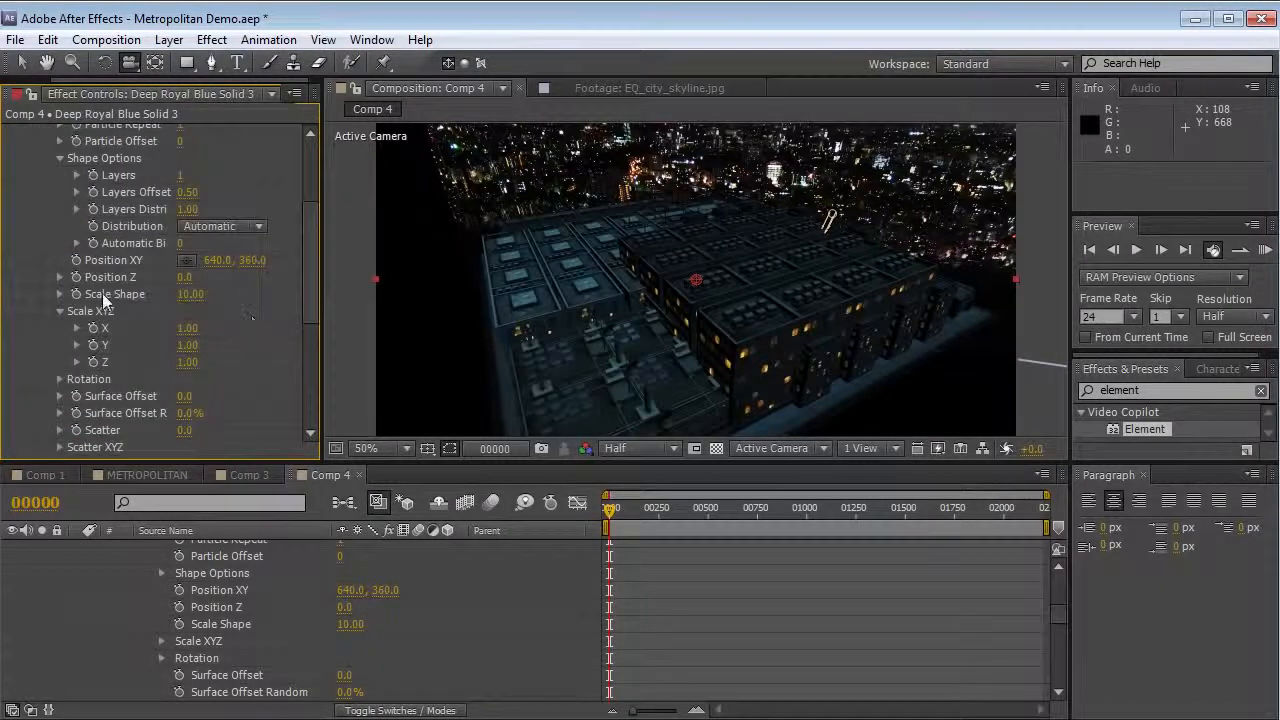
pyautogui.moveTo(190, 294); pyautogui.dragTo(248, 288)
pyautogui.moveTo(651, 325); pyautogui.dragTo(783, 255)
pyautogui.moveTo(708, 344); pyautogui.dragTo(920, 198)
pyautogui.moveTo(190, 300); pyautogui.dragTo(182, 294)
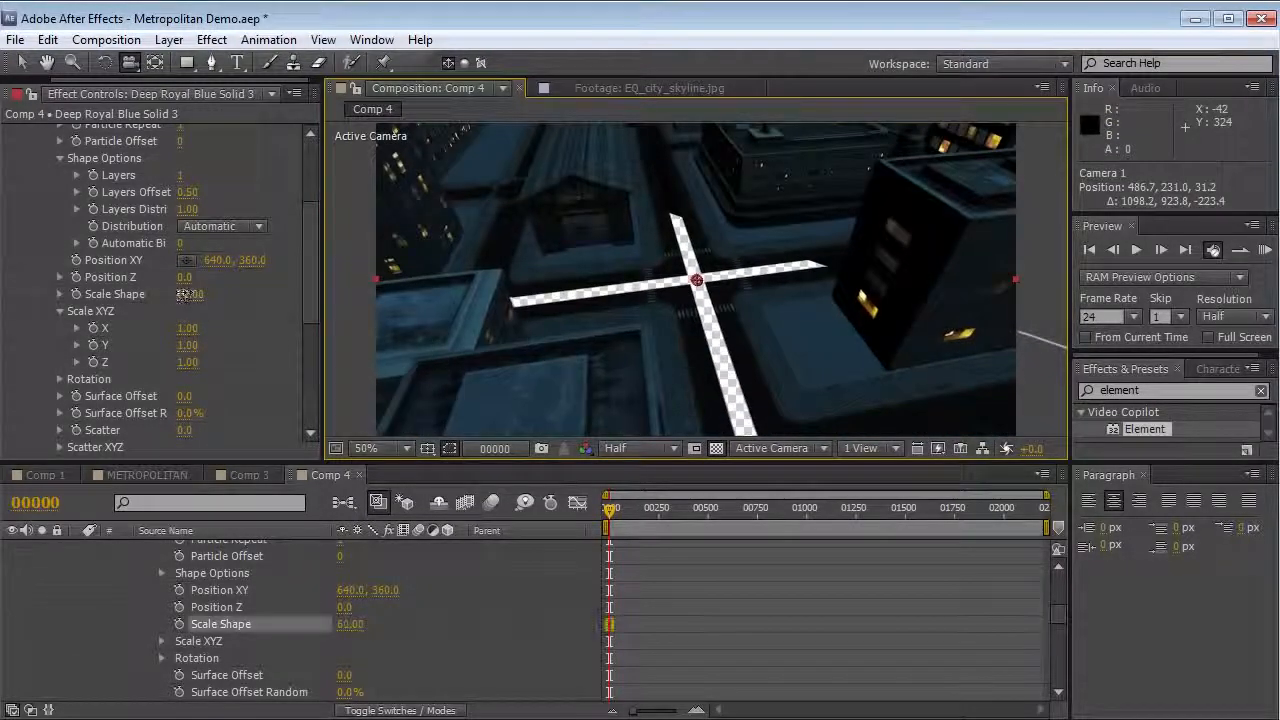
pyautogui.moveTo(640, 345); pyautogui.dragTo(708, 243)
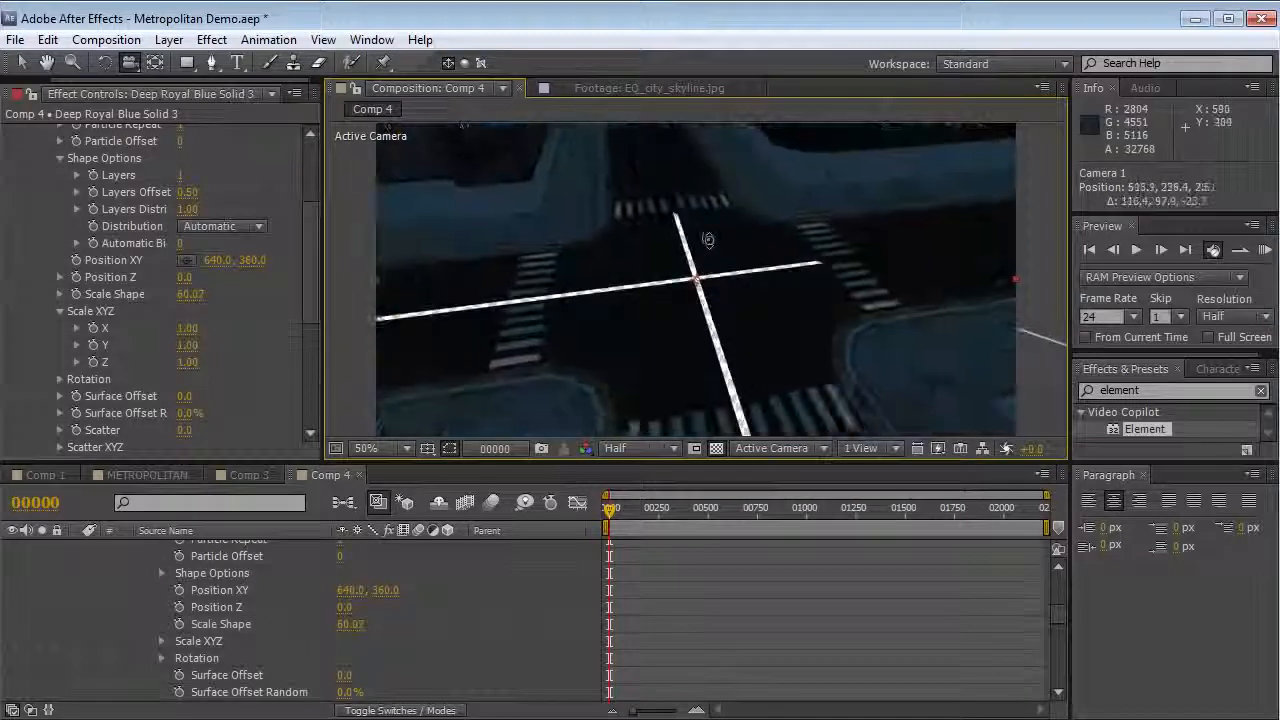
pyautogui.moveTo(188, 295); pyautogui.dragTo(174, 294)
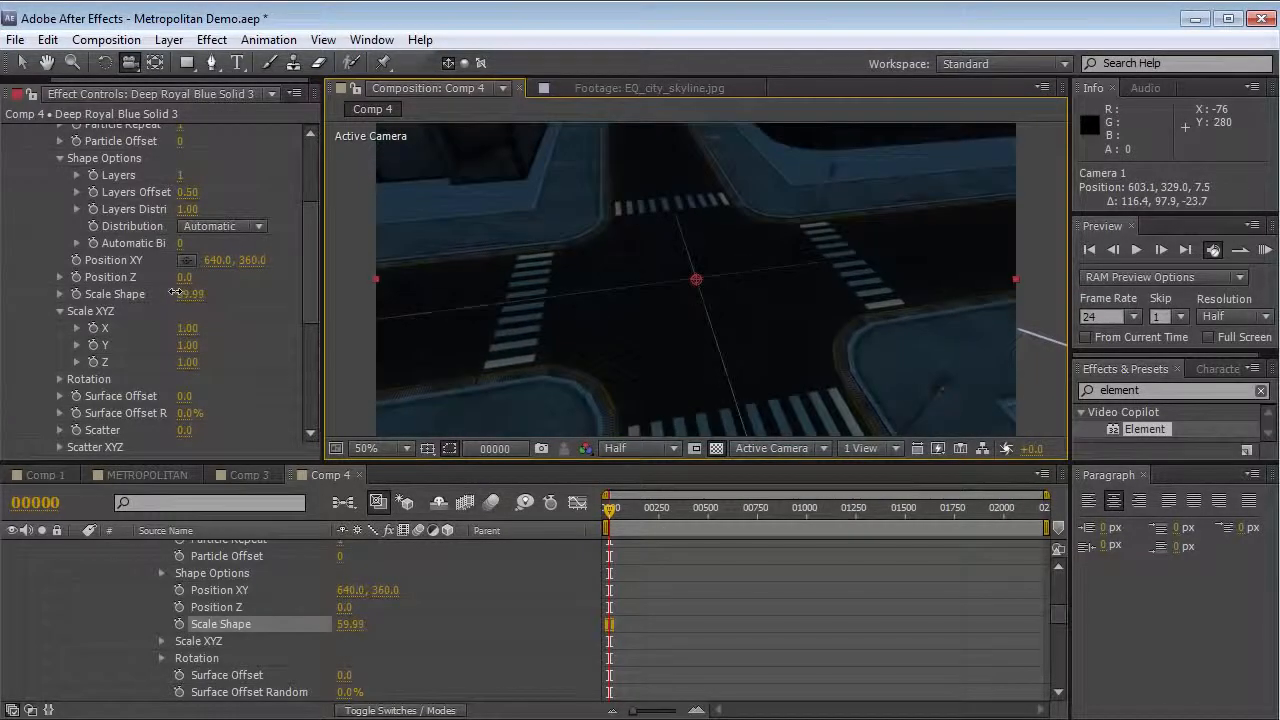
# Step: Solo the Deep Royal Blue Solid 3 layer and orbit the camera to view the whole replicated city from above
pyautogui.moveTo(459, 357); pyautogui.dragTo(646, 294)
pyautogui.moveTo(677, 143); pyautogui.dragTo(914, 170)
pyautogui.moveTo(727, 356); pyautogui.dragTo(570, 360)
pyautogui.scroll(4, 110, 615)
pyautogui.click(43, 590)
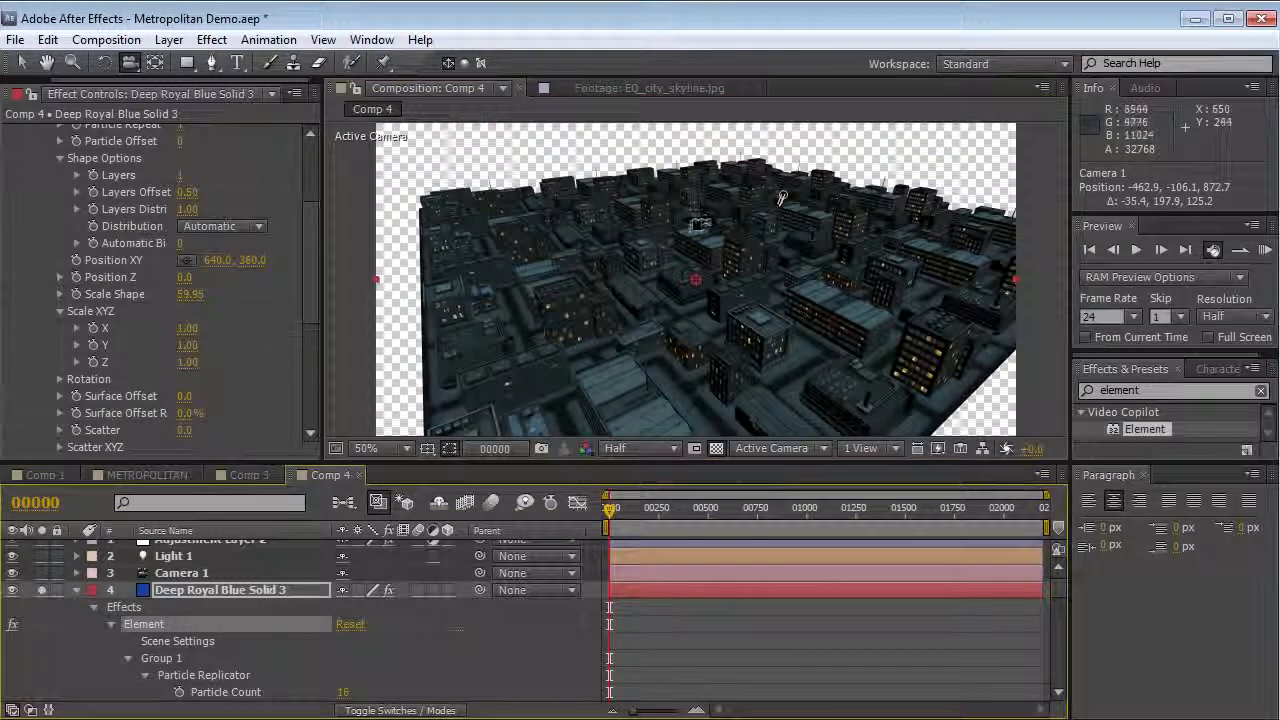
pyautogui.moveTo(640, 260); pyautogui.dragTo(700, 340)
pyautogui.moveTo(700, 230); pyautogui.dragTo(711, 293)
pyautogui.moveTo(755, 217); pyautogui.dragTo(780, 230)
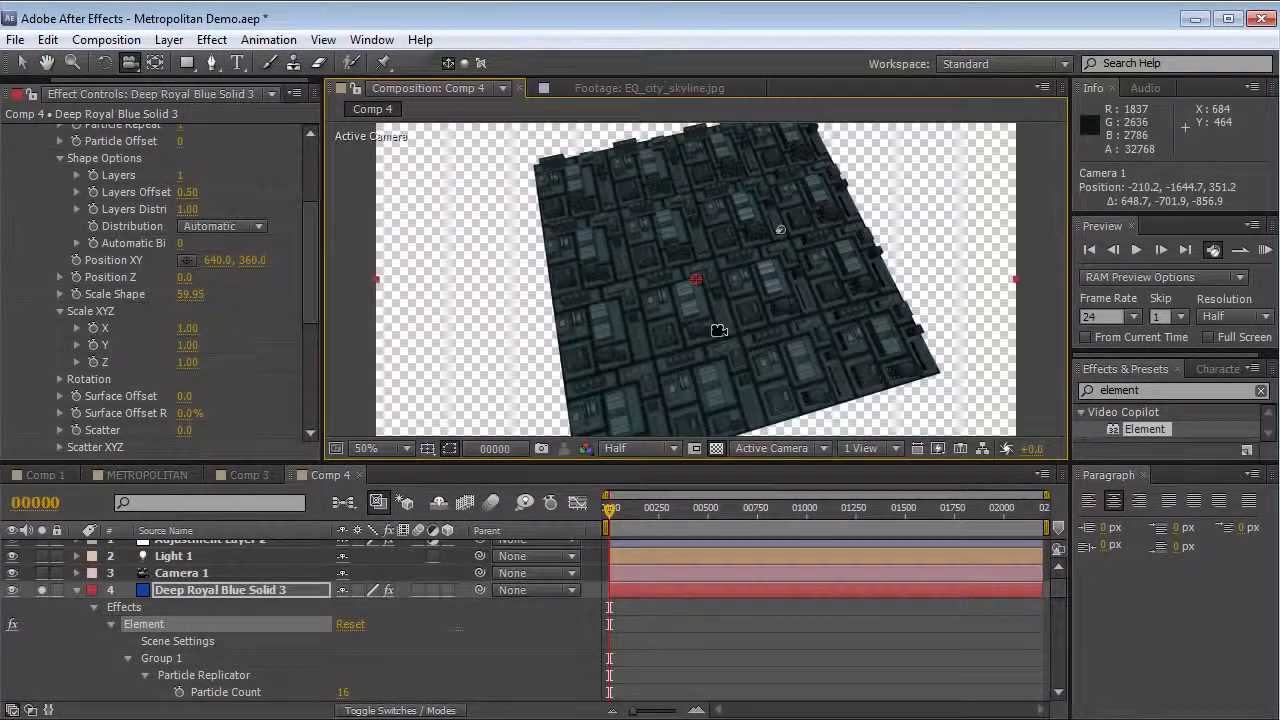
pyautogui.scroll(4, 242, 210)
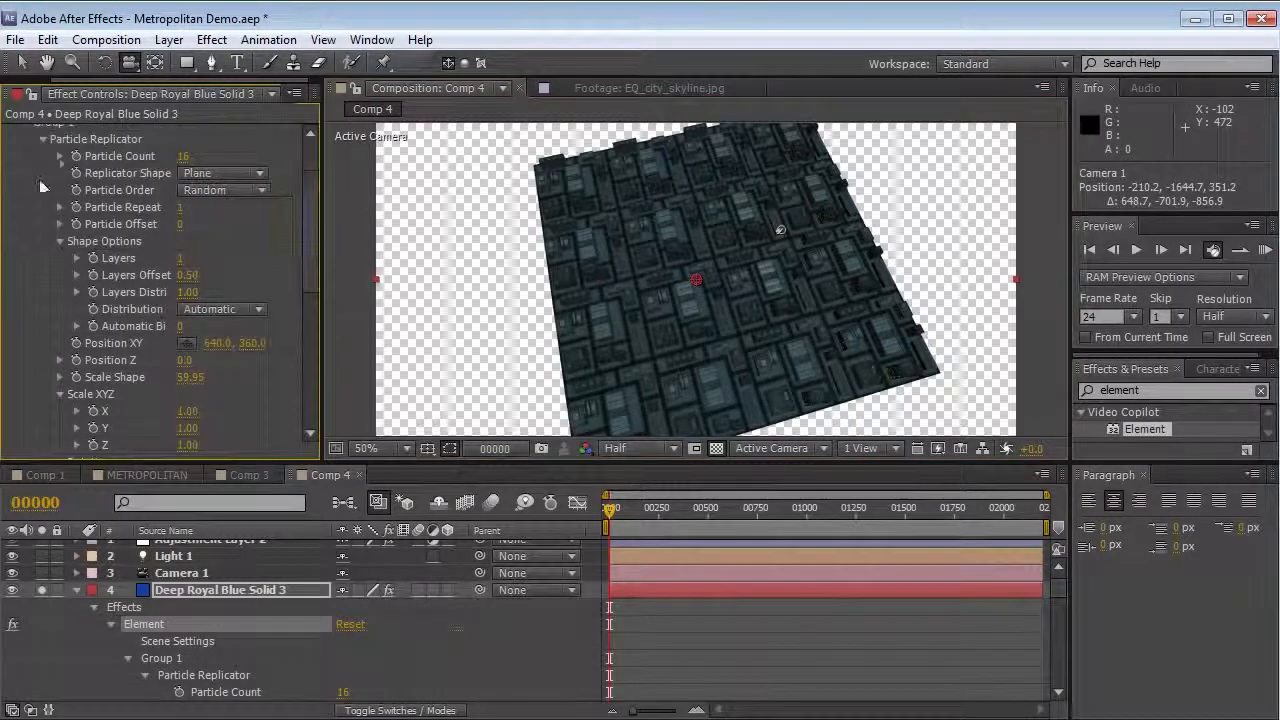
# Step: Set both the Y Rotation and the Y Randomize Angle in Group 1's Particle Look to 90°
pyautogui.click(43, 140)
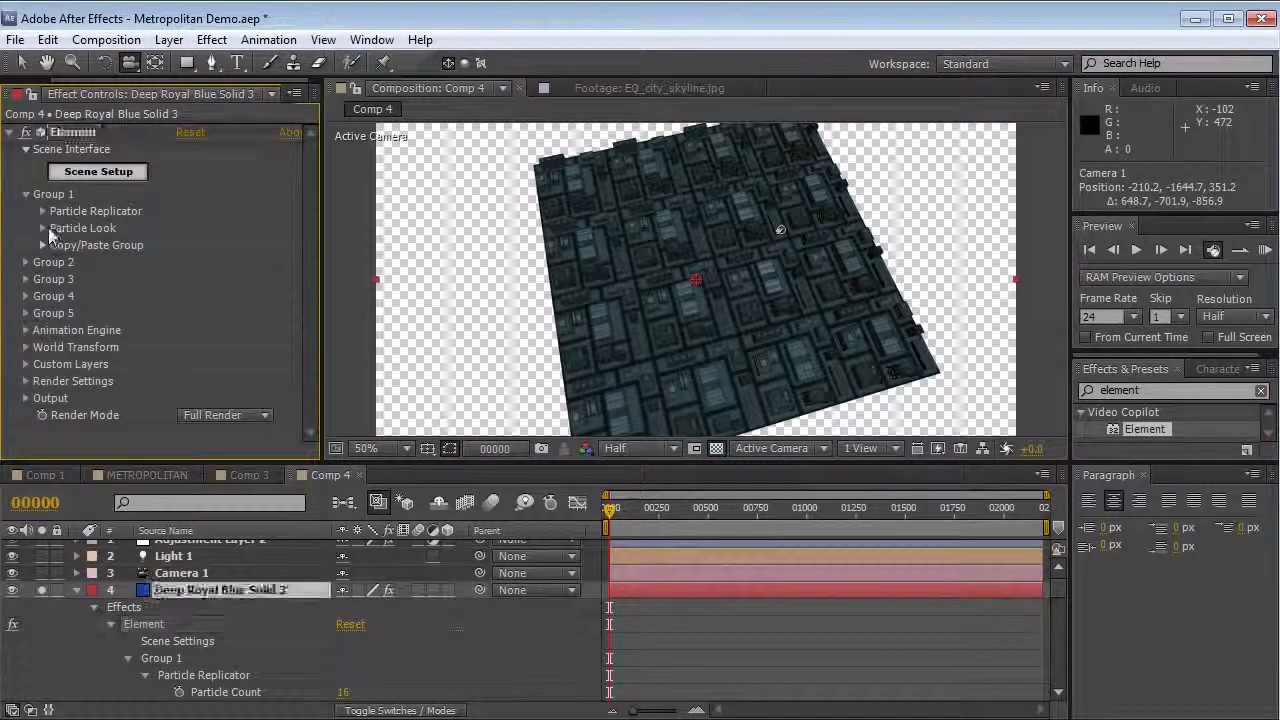
pyautogui.click(43, 228)
pyautogui.click(60, 313)
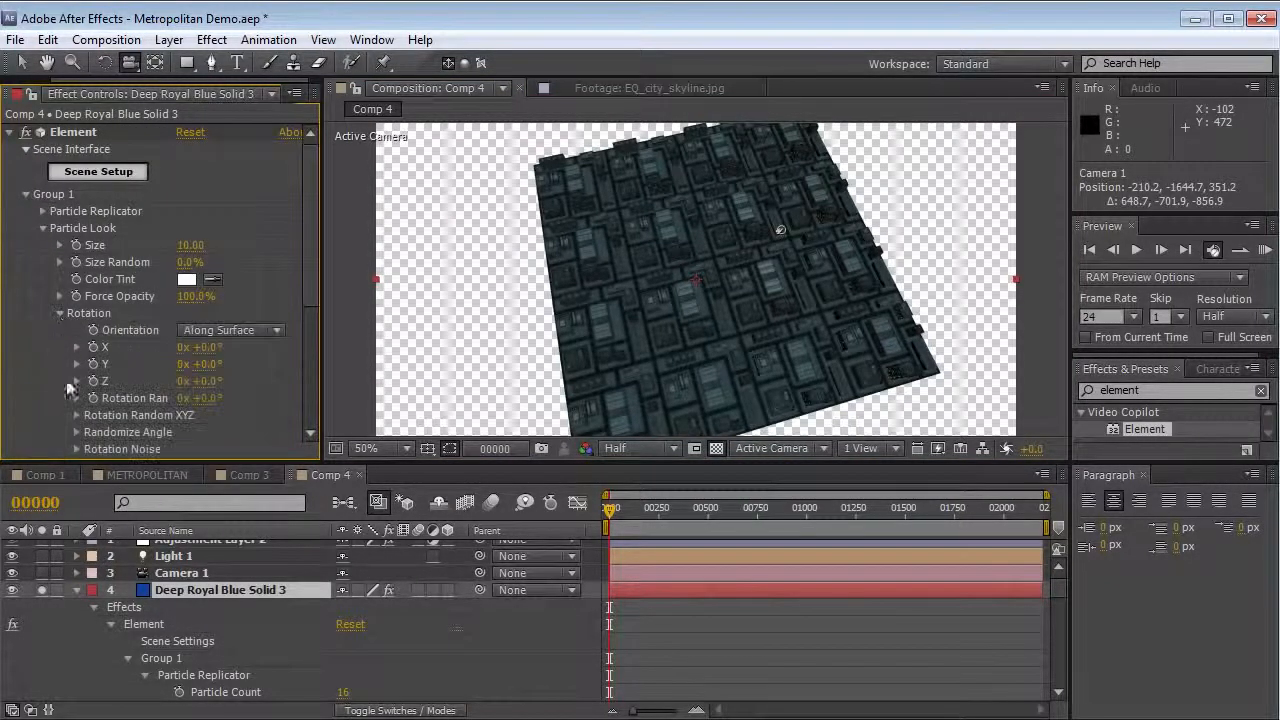
pyautogui.click(77, 432)
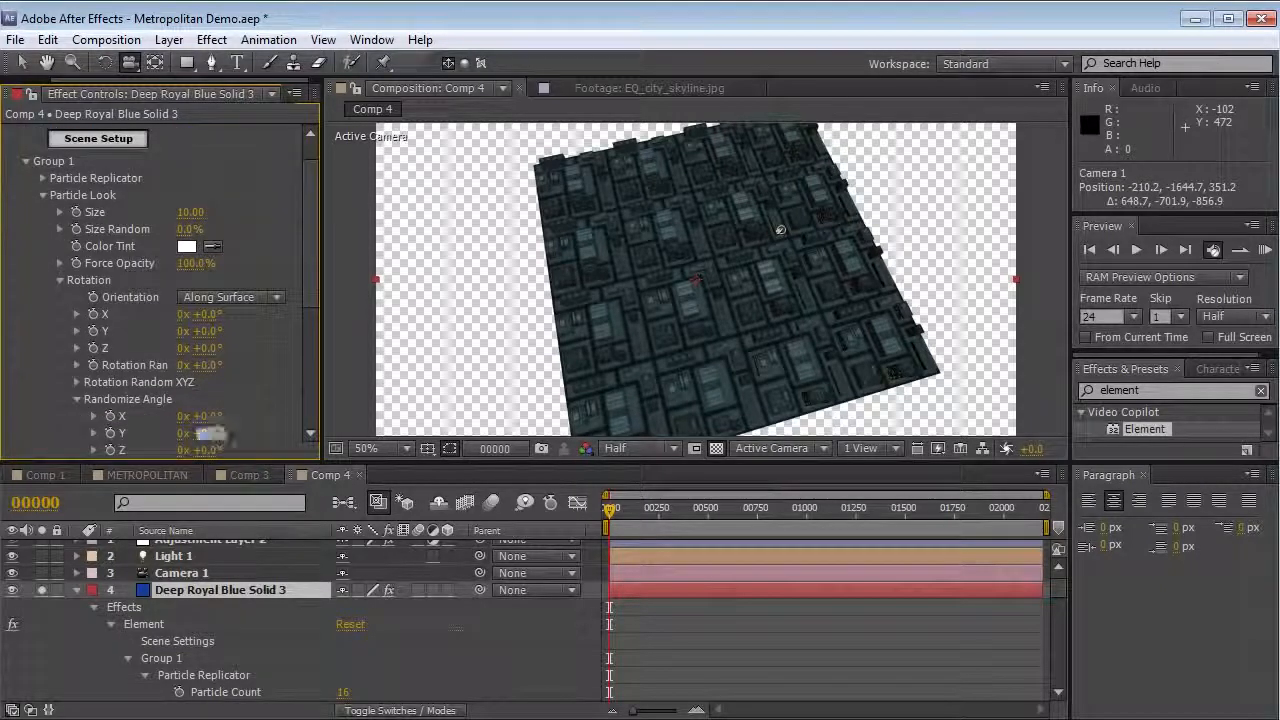
pyautogui.write('90')
pyautogui.press('Return')
# Step: Move the camera down to a low aerial view over the replicated night buildings with the skyline layer behind them
pyautogui.moveTo(680, 303); pyautogui.dragTo(330, 315)
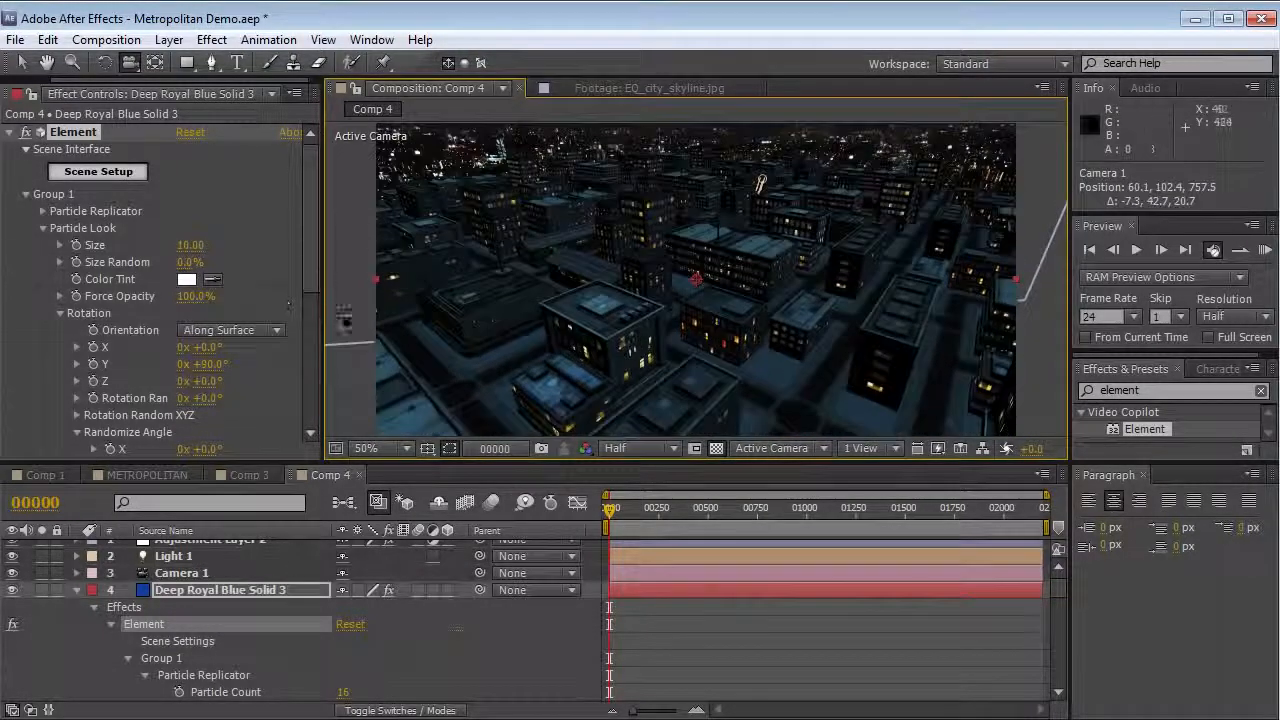
pyautogui.click(75, 590)
pyautogui.click(180, 607)
pyautogui.moveTo(624, 229); pyautogui.dragTo(704, 356)
# Step: Enable Glow in Element's render settings on Deep Royal Blue Solid 3 and set Glow Intensity to 4.9
pyautogui.click(220, 590)
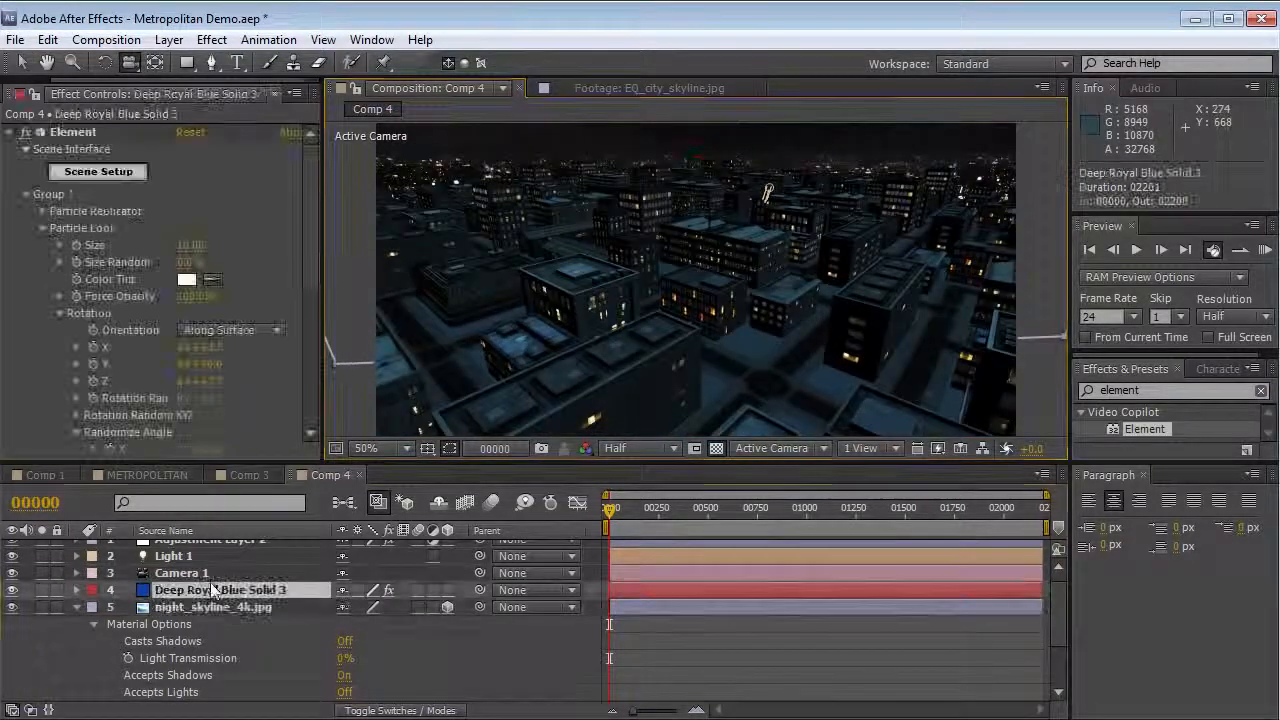
pyautogui.click(26, 194)
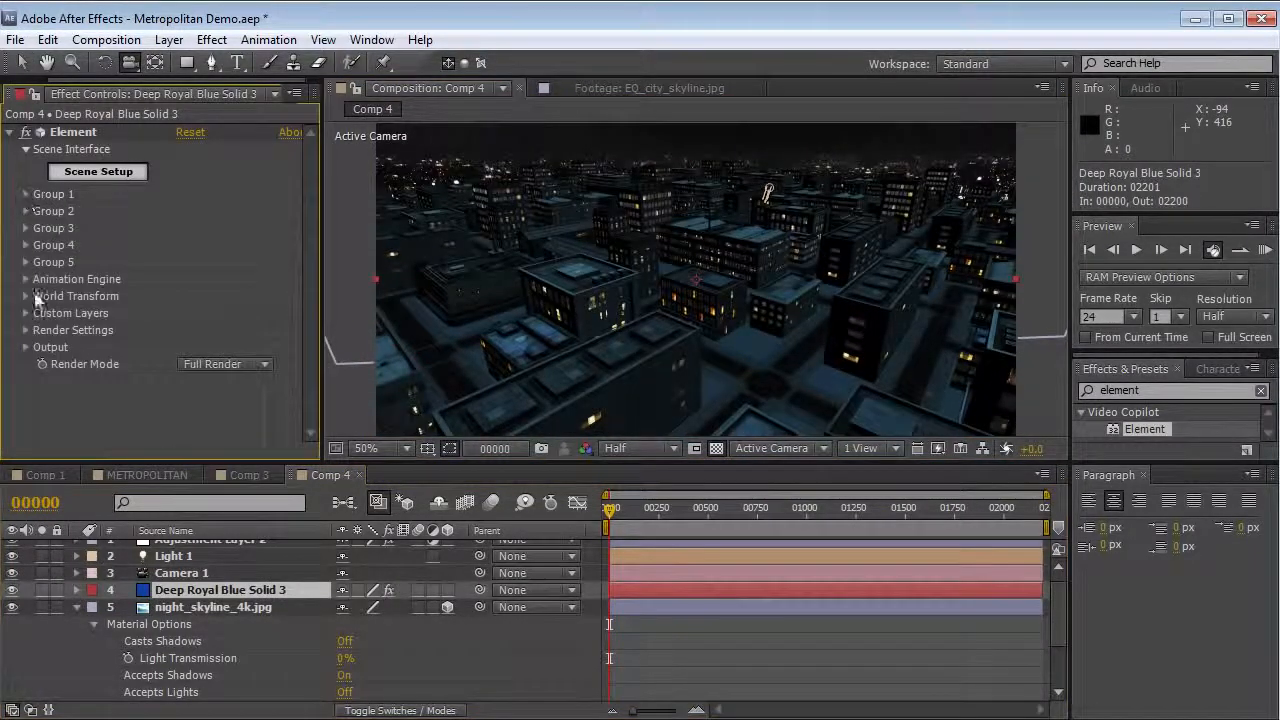
pyautogui.click(26, 330)
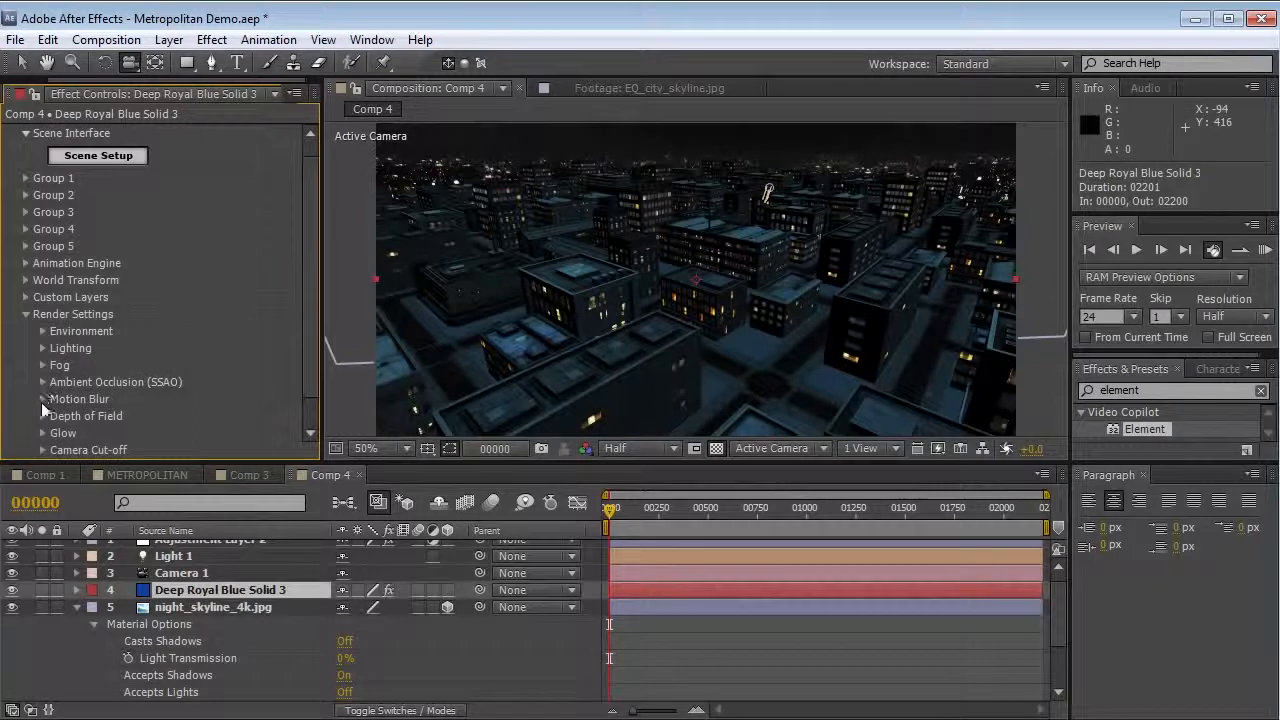
pyautogui.click(41, 433)
pyautogui.click(181, 212)
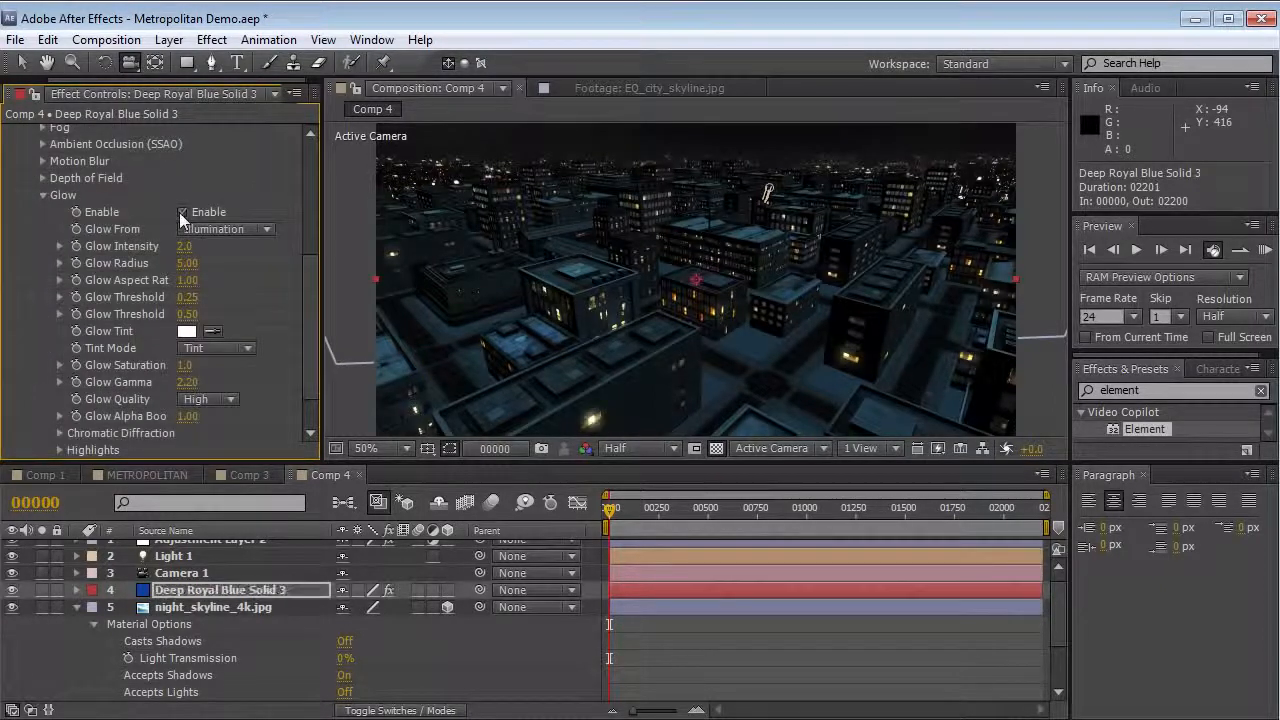
pyautogui.moveTo(184, 246); pyautogui.dragTo(210, 241)
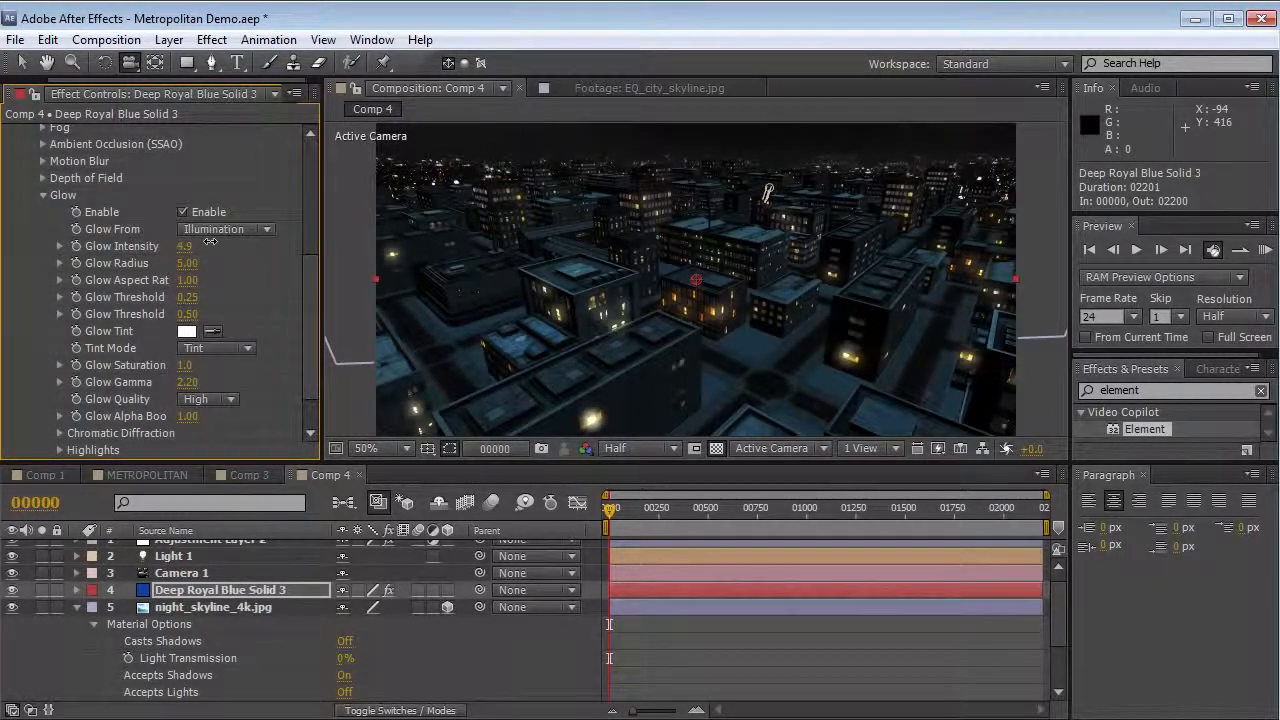
# Step: Set the Glow Tint to a pale orange so the lit windows glow warmer
pyautogui.click(186, 333)
pyautogui.click(480, 612)
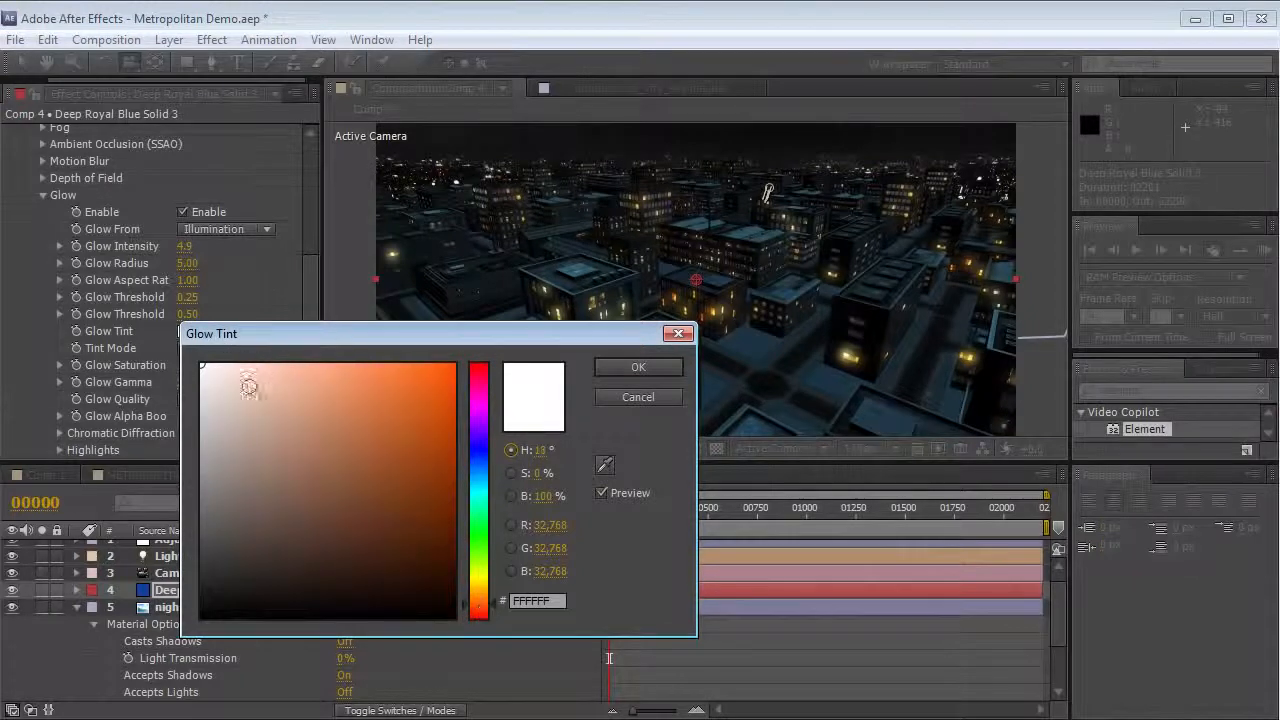
pyautogui.moveTo(248, 387); pyautogui.dragTo(285, 376)
pyautogui.click(636, 369)
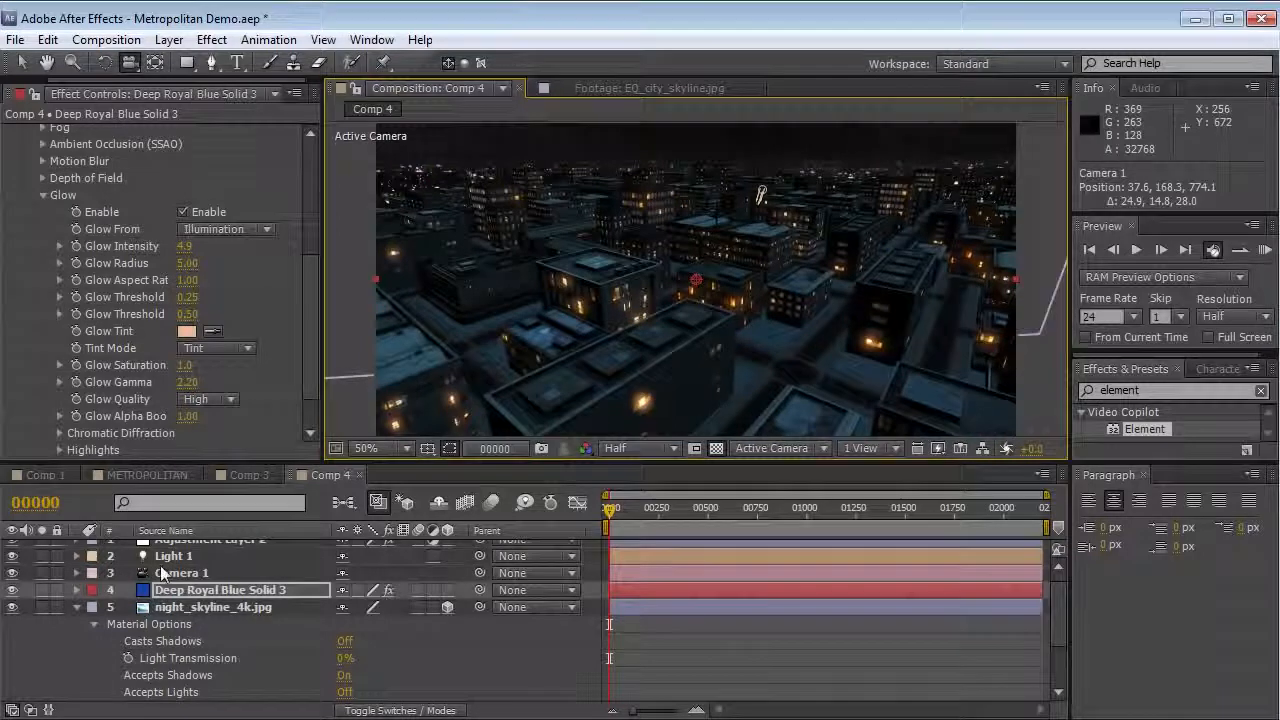
# Step: Reduce Light 1's intensity to 17% and reframe the camera over the darkened night city
pyautogui.click(166, 558)
pyautogui.press('t')
pyautogui.moveTo(349, 591); pyautogui.dragTo(320, 568)
pyautogui.press('a')
pyautogui.press('t')
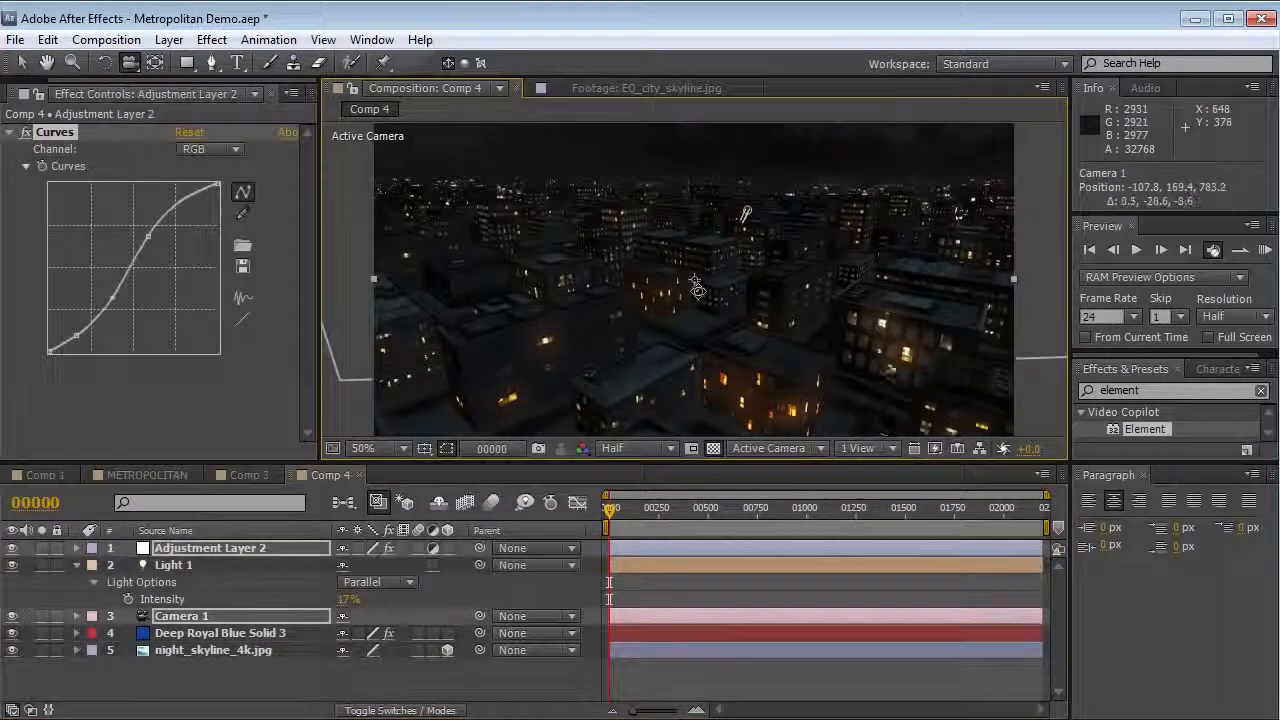
pyautogui.moveTo(655, 305); pyautogui.dragTo(683, 327)
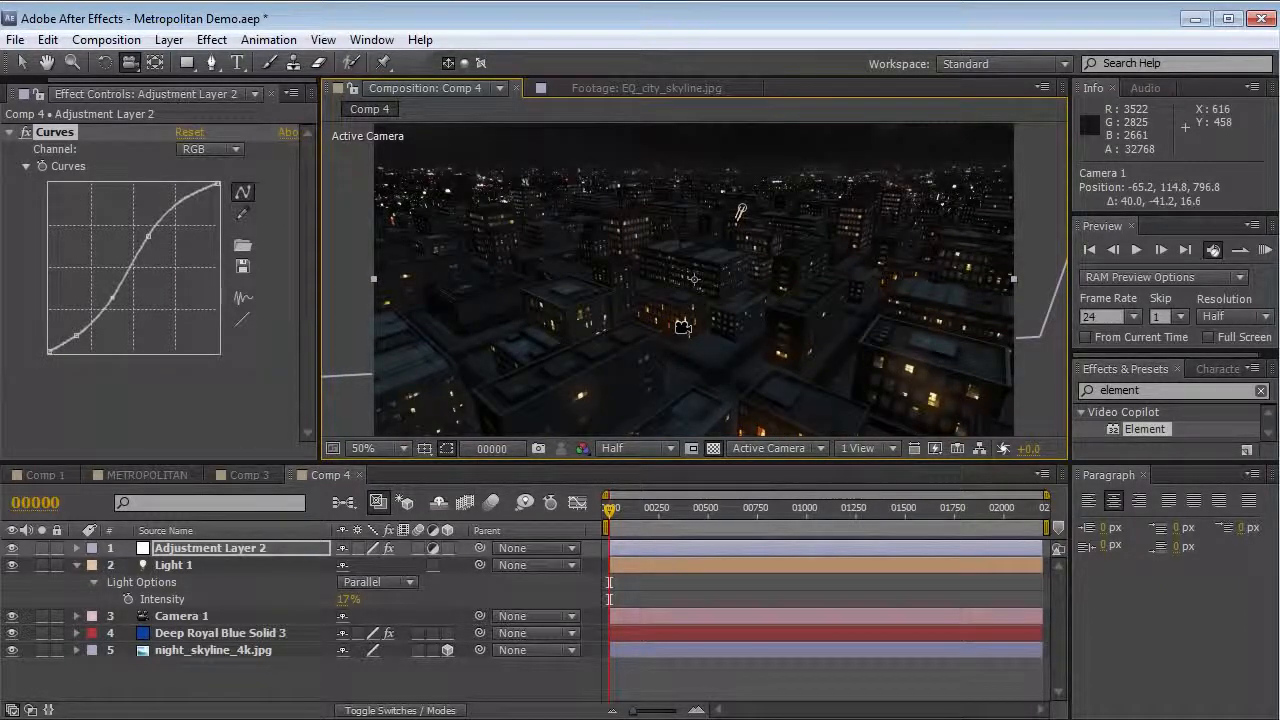
# Step: Switch to Comp 3, preview the CITY skyline animation, return to frame 0 and shift the camera view
pyautogui.click(249, 477)
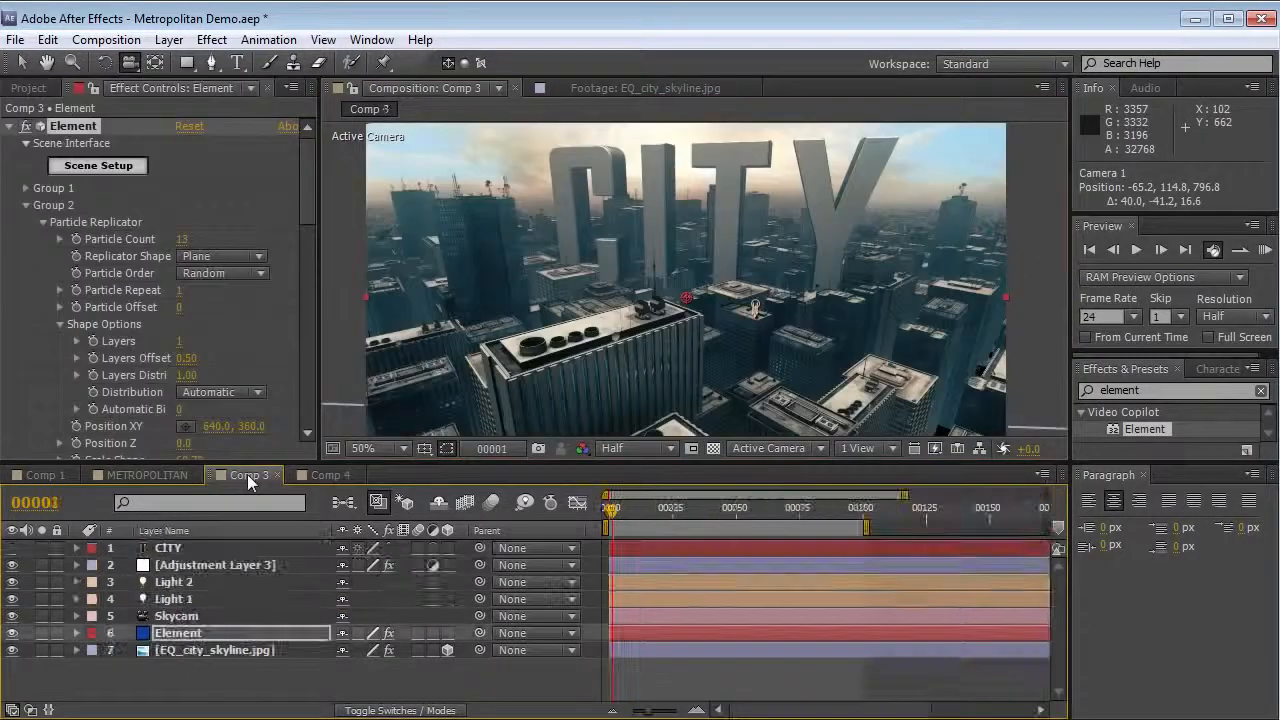
pyautogui.press('space')
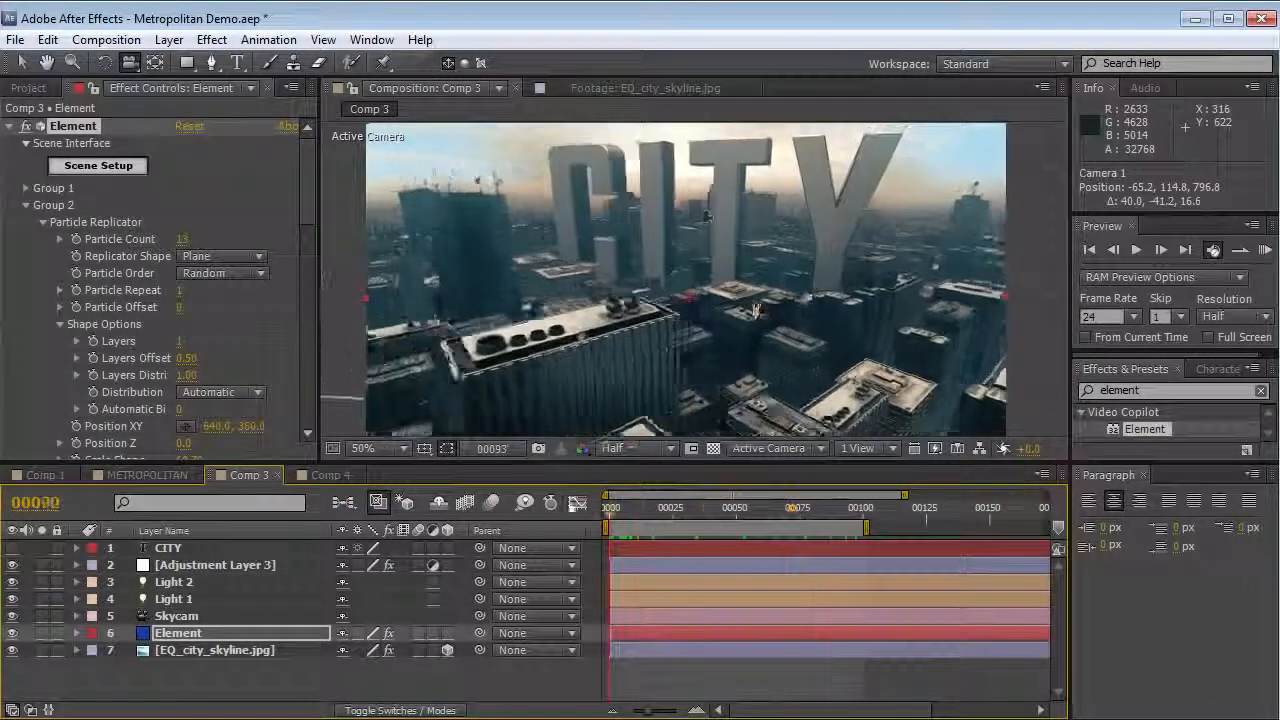
pyautogui.click(686, 517)
pyautogui.moveTo(688, 517); pyautogui.dragTo(750, 518)
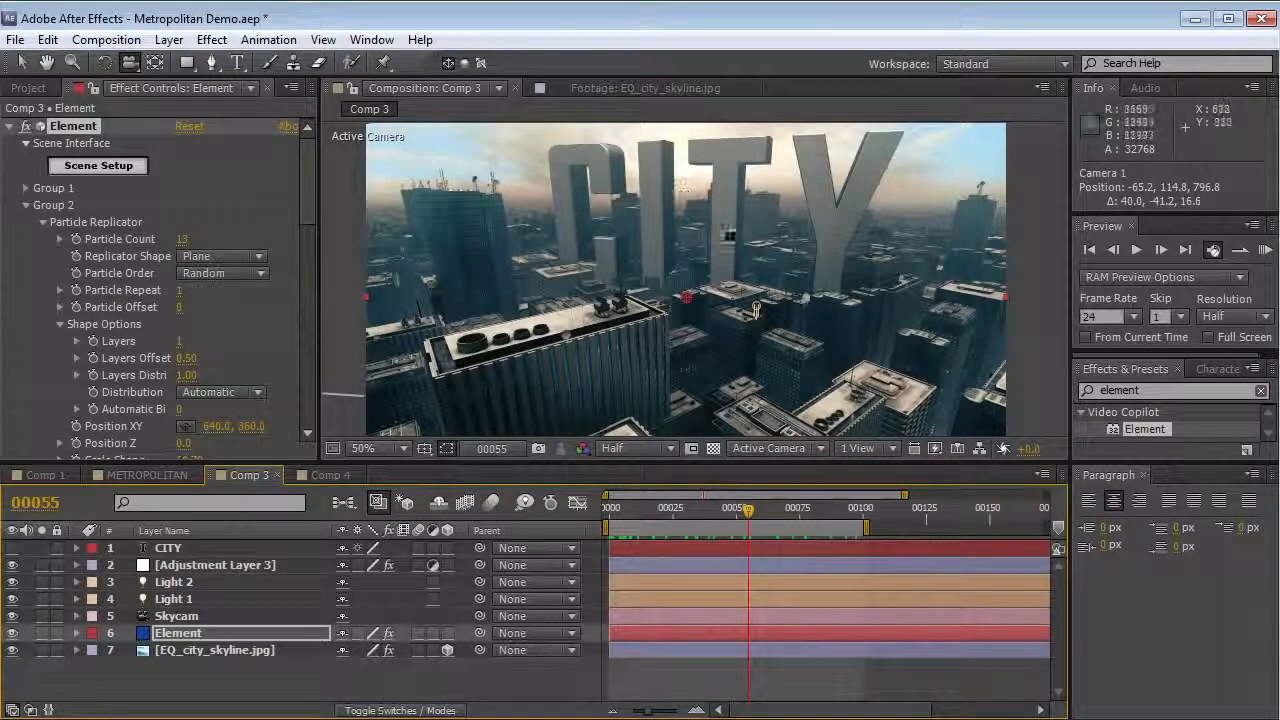
pyautogui.moveTo(748, 510); pyautogui.dragTo(590, 522)
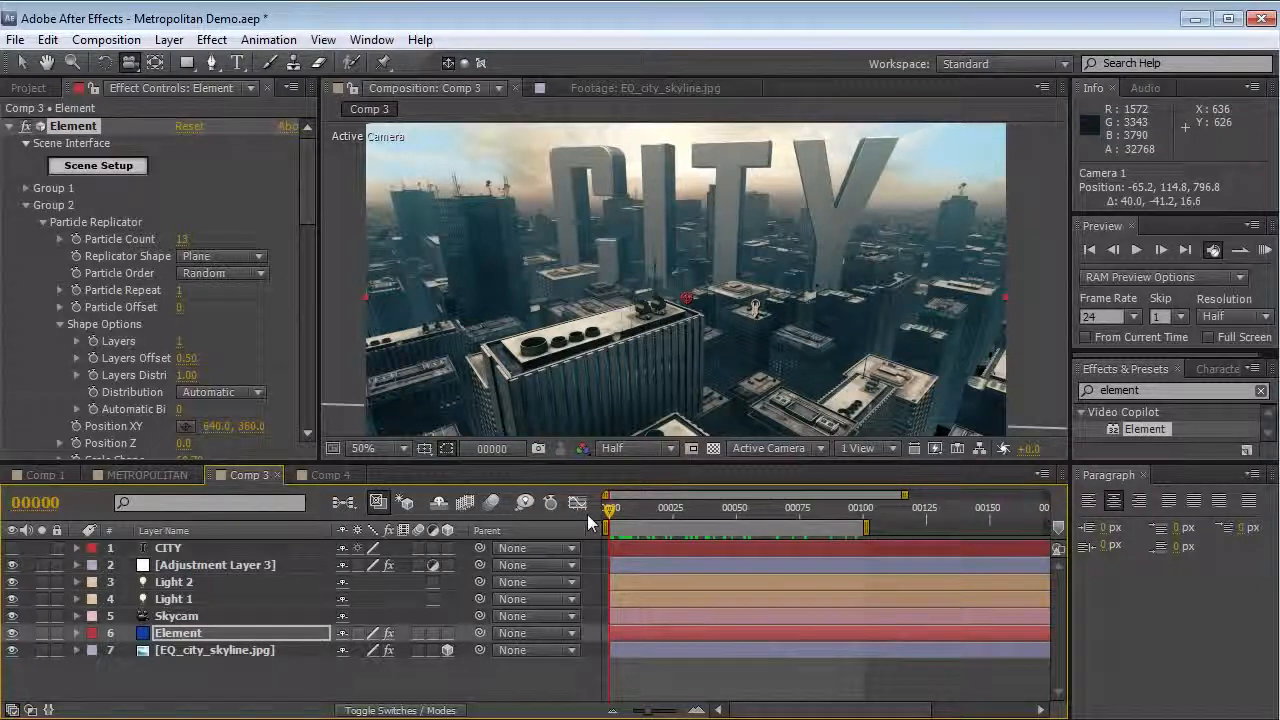
pyautogui.moveTo(680, 300); pyautogui.dragTo(711, 298)
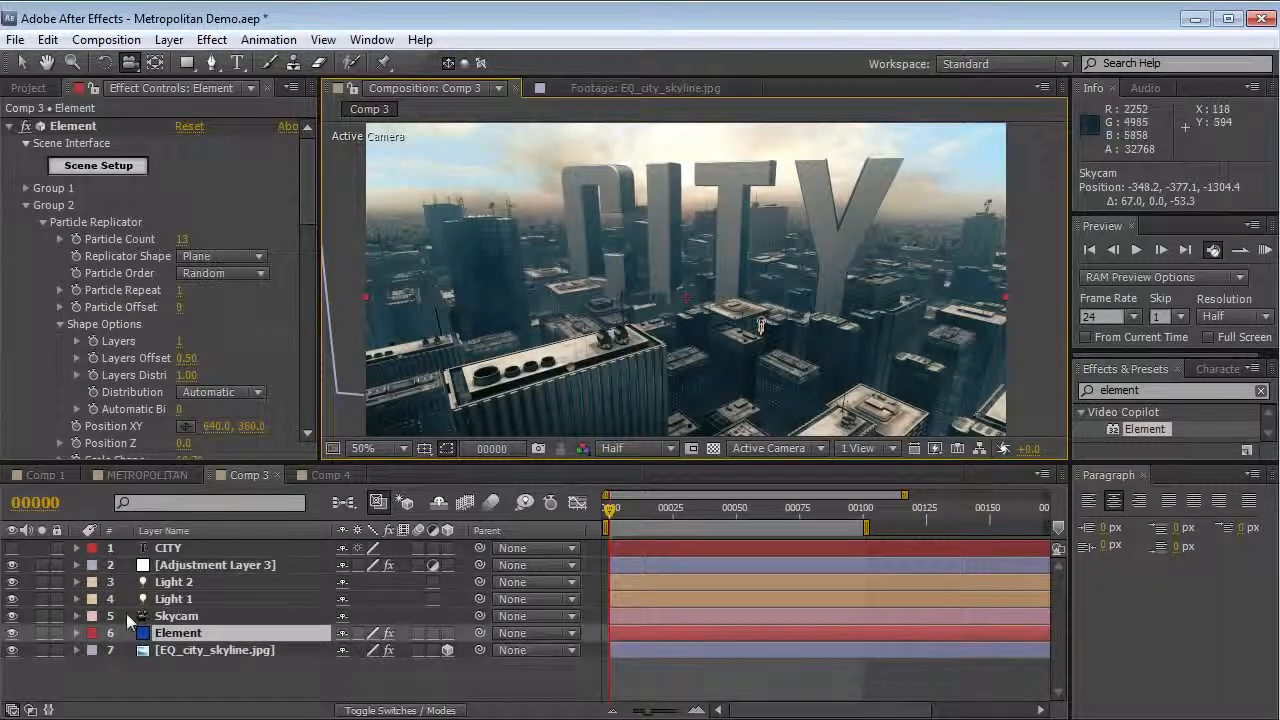
# Step: Open the scene setup of Comp 3's Element layer, expand skyscraper_03's materials and zoom in on its rooftop
pyautogui.click(103, 175)
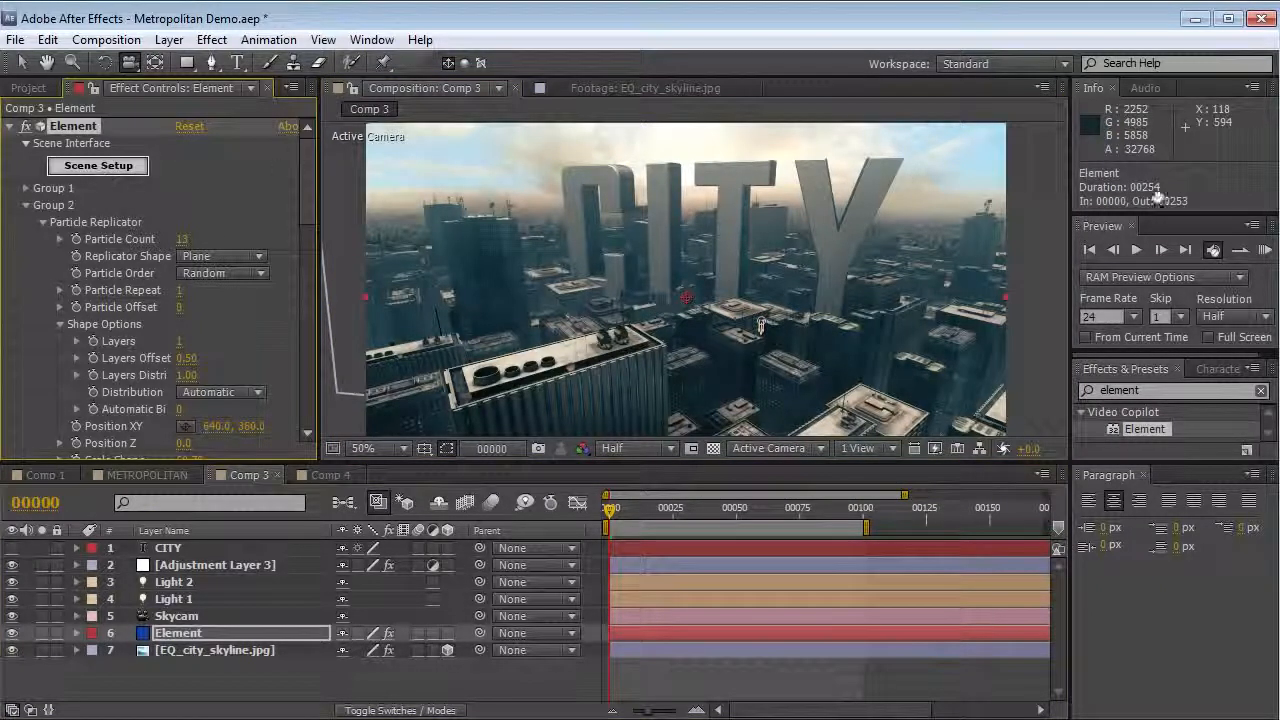
pyautogui.moveTo(959, 215); pyautogui.dragTo(961, 300)
pyautogui.click(885, 262)
pyautogui.click(691, 328)
pyautogui.moveTo(410, 240); pyautogui.dragTo(443, 302)
pyautogui.scroll(2, 439, 289)
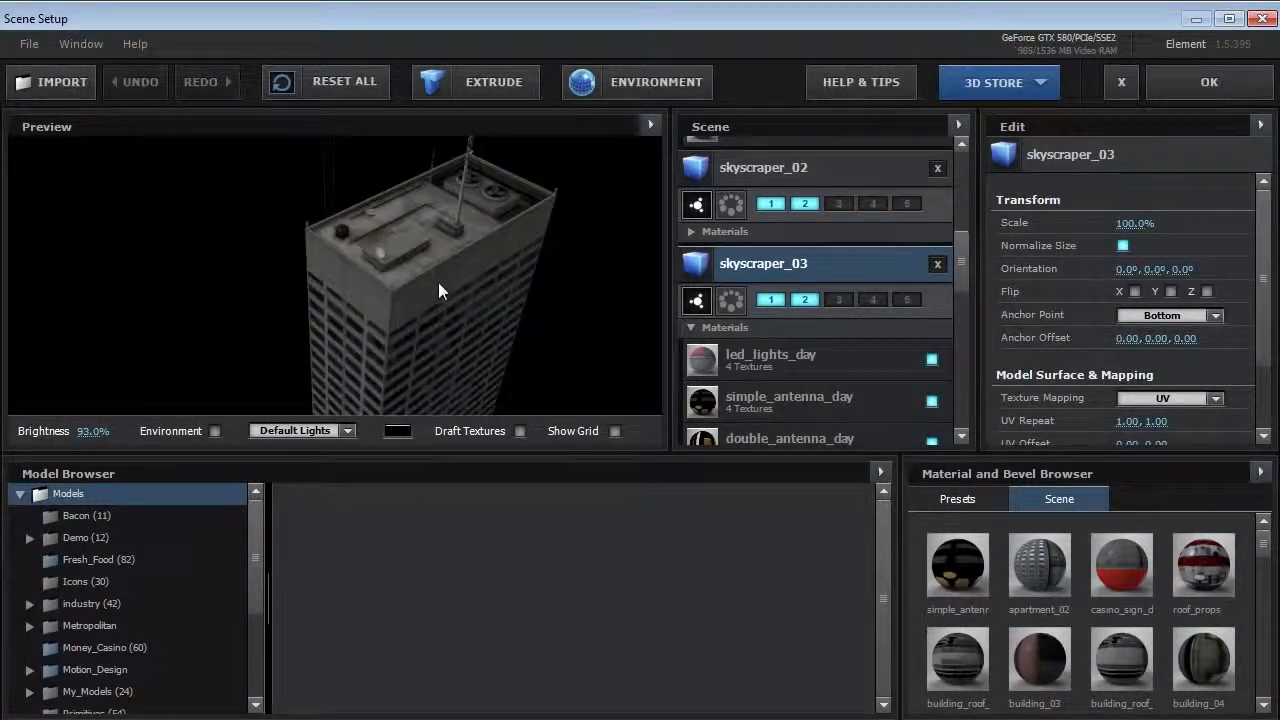
# Step: Examine the texture slots of skyscraper_03's materials, including led_lights_day, roof_lamp_day, sat_02_day and sat_01_day
pyautogui.click(809, 362)
pyautogui.moveTo(965, 272); pyautogui.dragTo(963, 314)
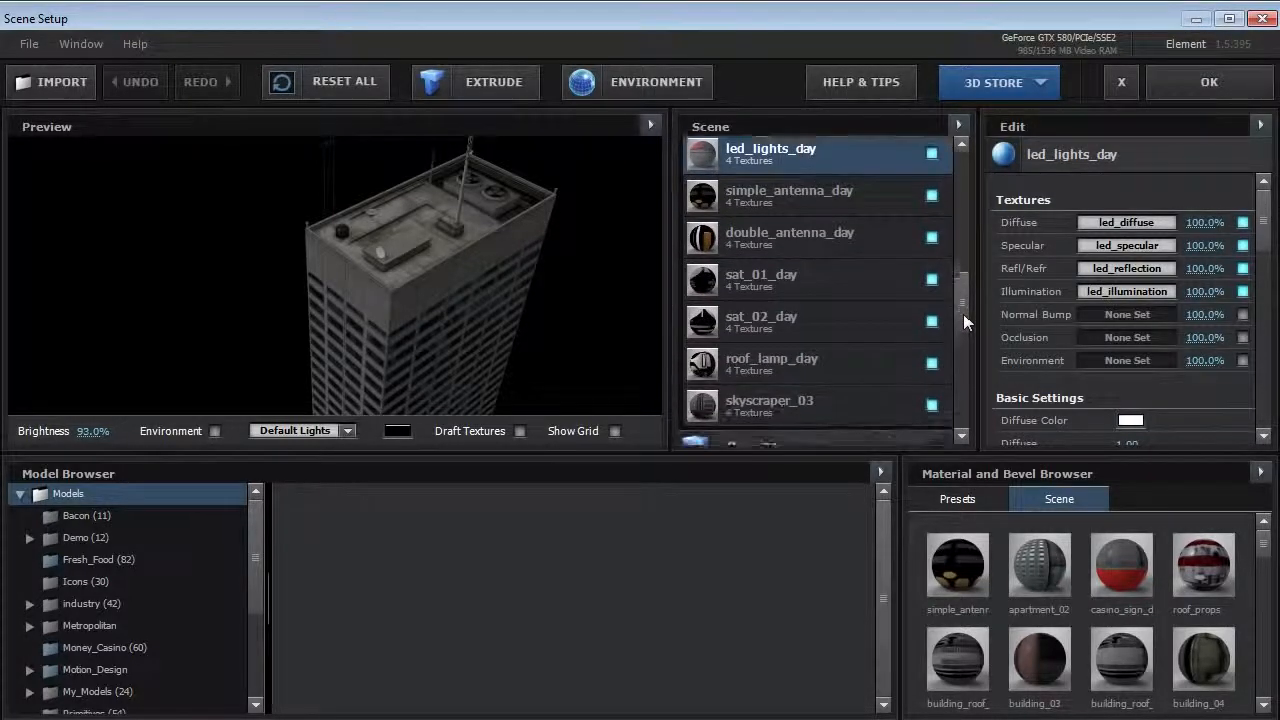
pyautogui.click(828, 412)
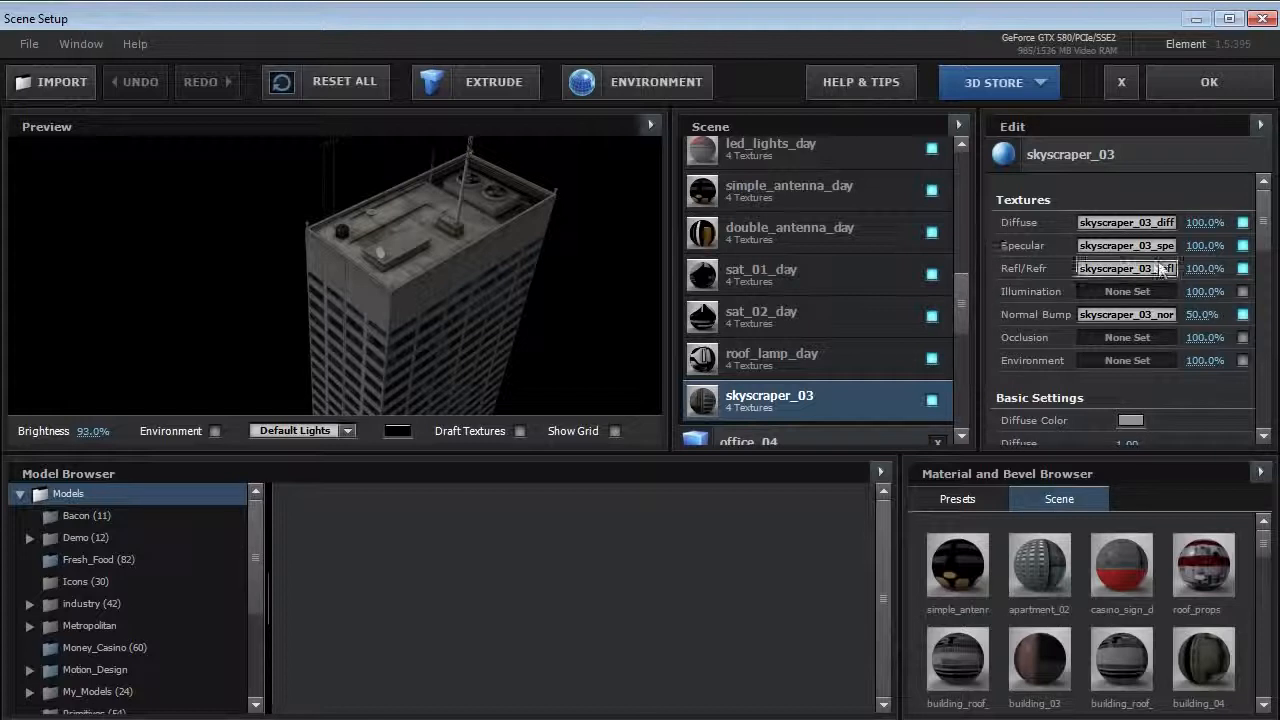
pyautogui.click(838, 365)
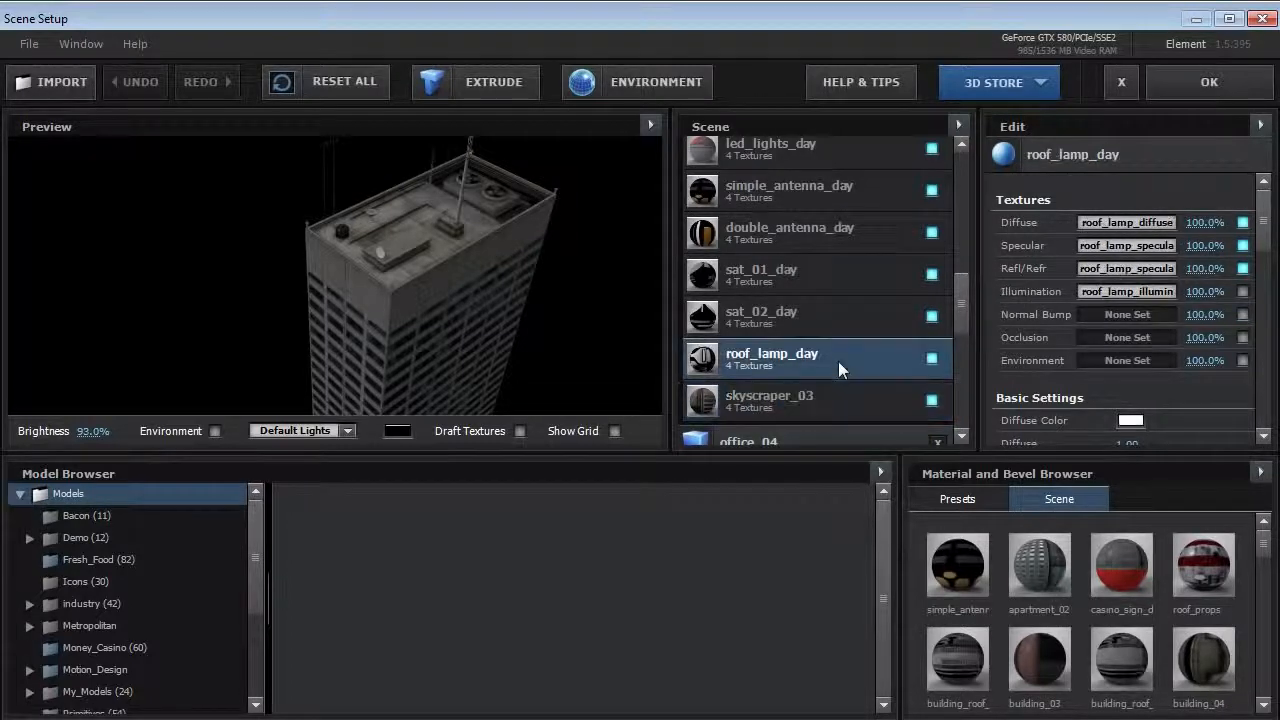
pyautogui.click(836, 322)
pyautogui.click(826, 278)
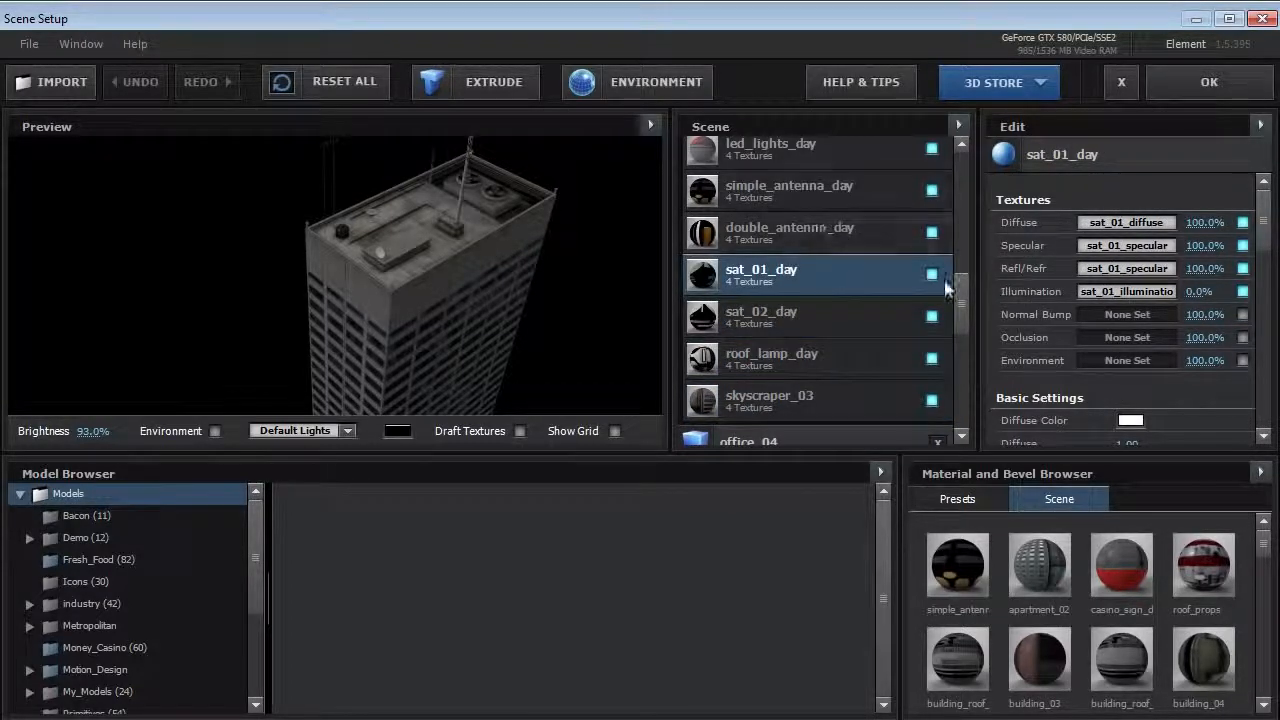
# Step: Try raising the illumination intensity of skyscraper_03's led_lights_day material to 631%
pyautogui.scroll(2, 944, 281)
pyautogui.click(806, 209)
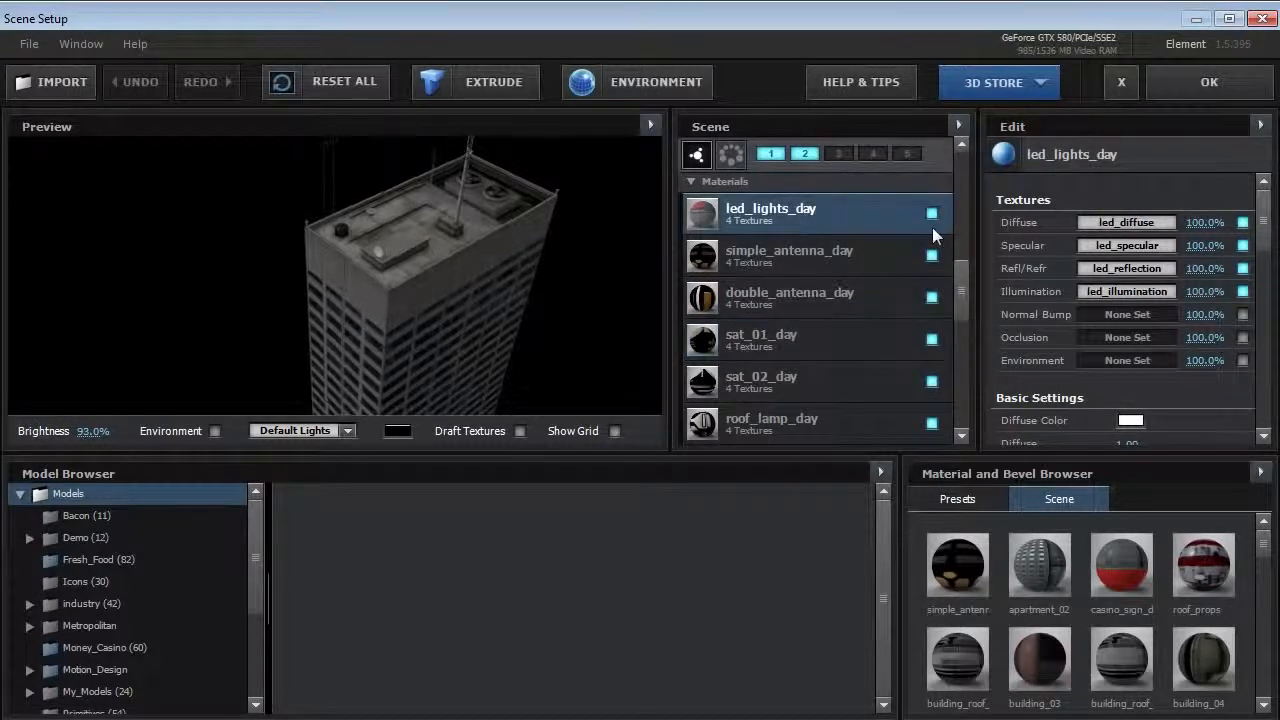
pyautogui.moveTo(1264, 240); pyautogui.dragTo(1276, 375)
pyautogui.moveTo(1147, 330); pyautogui.dragTo(1250, 330)
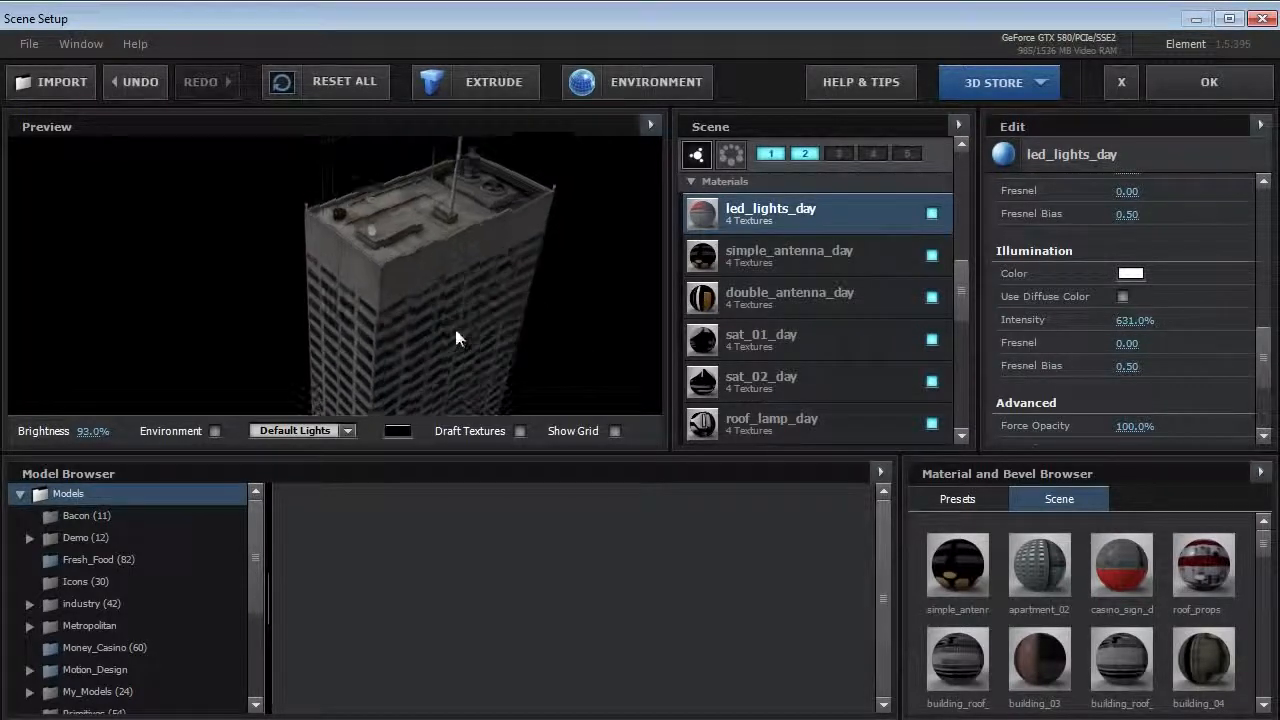
# Step: Inspect the roof lights with the preview brightness at 18%, and close the scene setup without applying the changes
pyautogui.moveTo(456, 330); pyautogui.dragTo(397, 279)
pyautogui.moveTo(92, 432); pyautogui.dragTo(17, 434)
pyautogui.moveTo(436, 348); pyautogui.dragTo(397, 334)
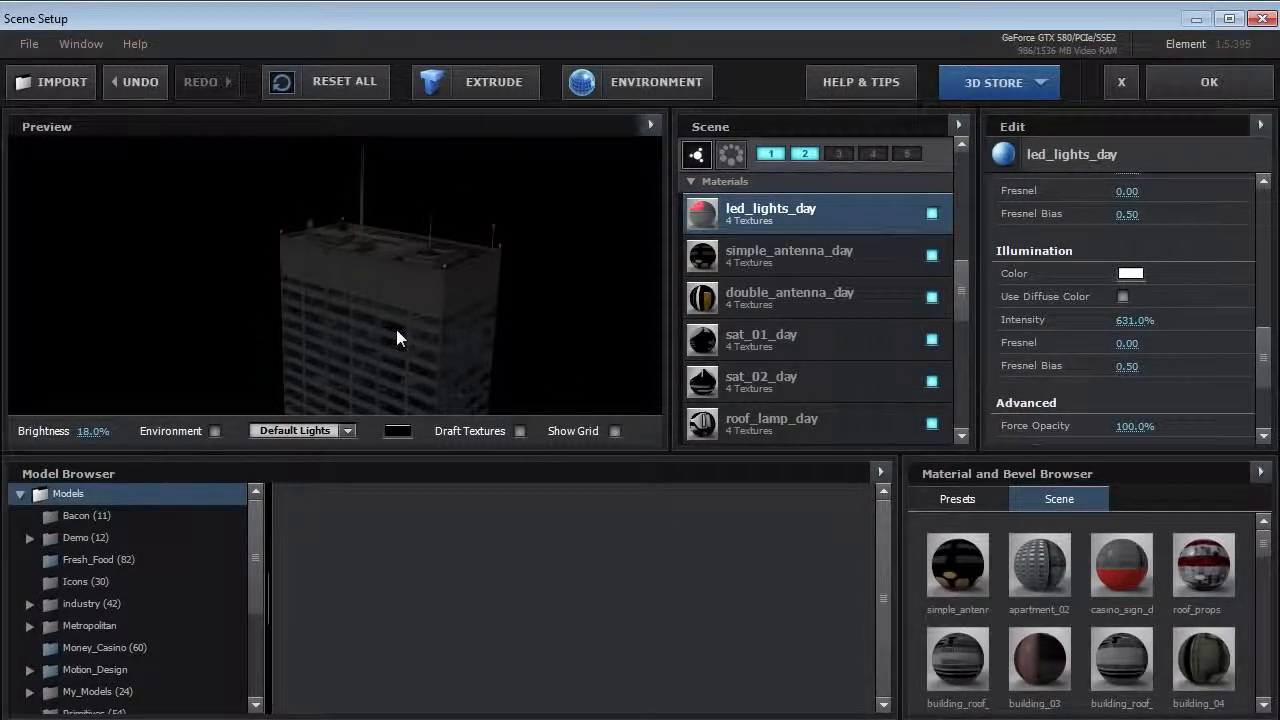
pyautogui.click(1121, 82)
pyautogui.click(574, 409)
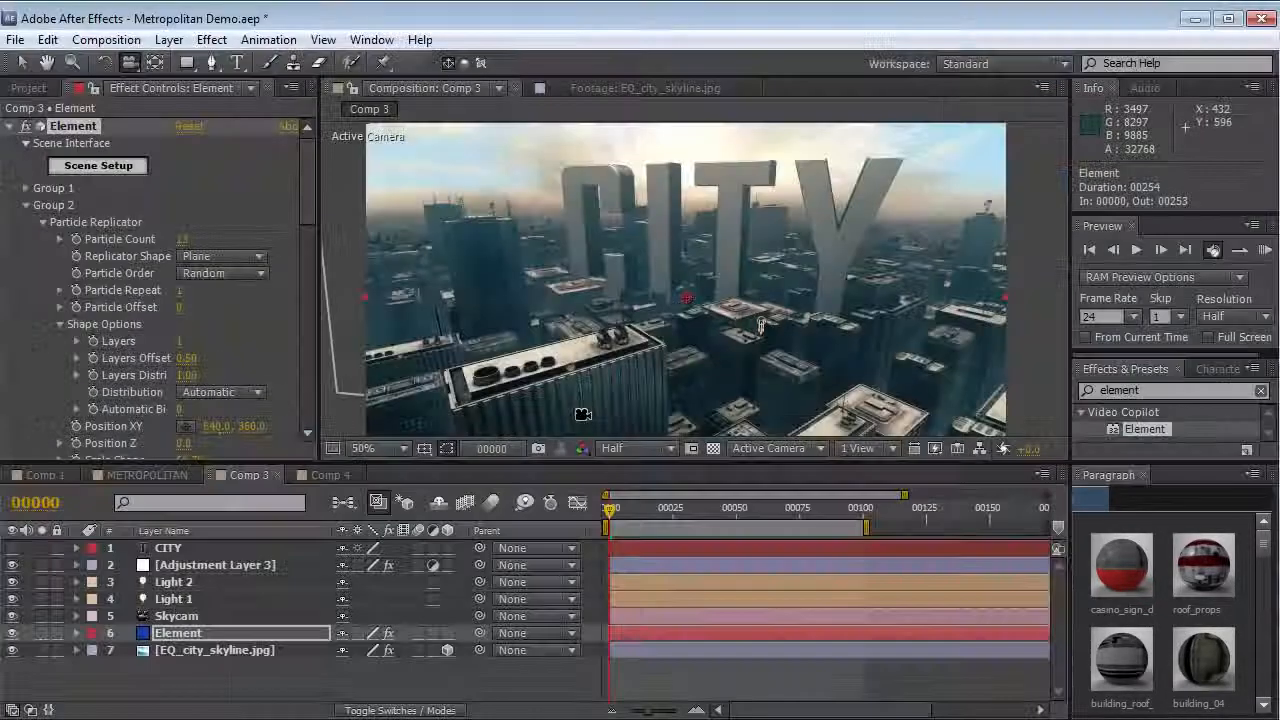